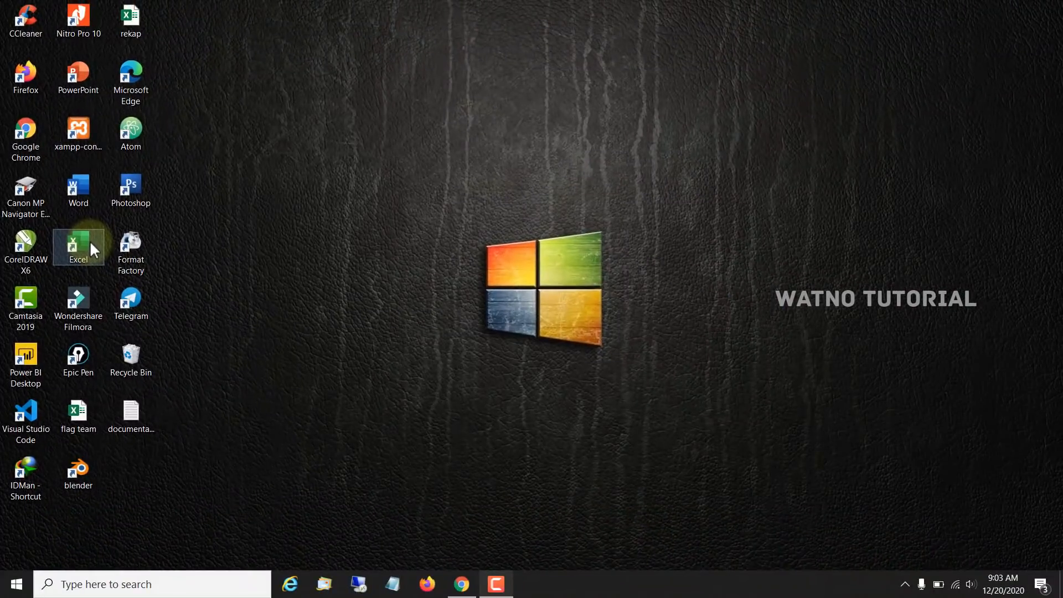
- Launch Excel from its desktop shortcut and close it again
double_click(279, 477)
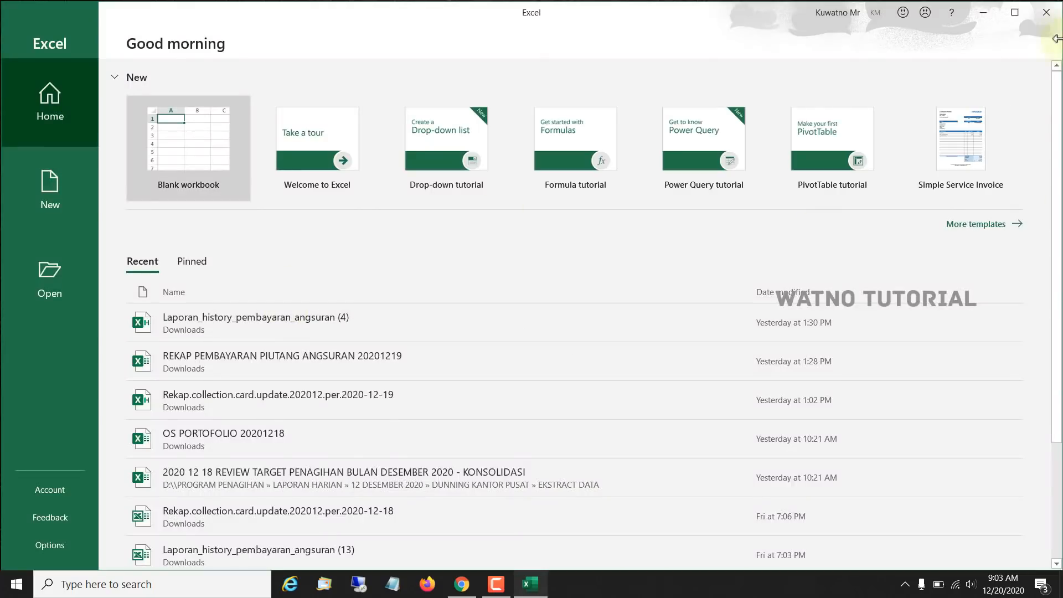
click(1050, 12)
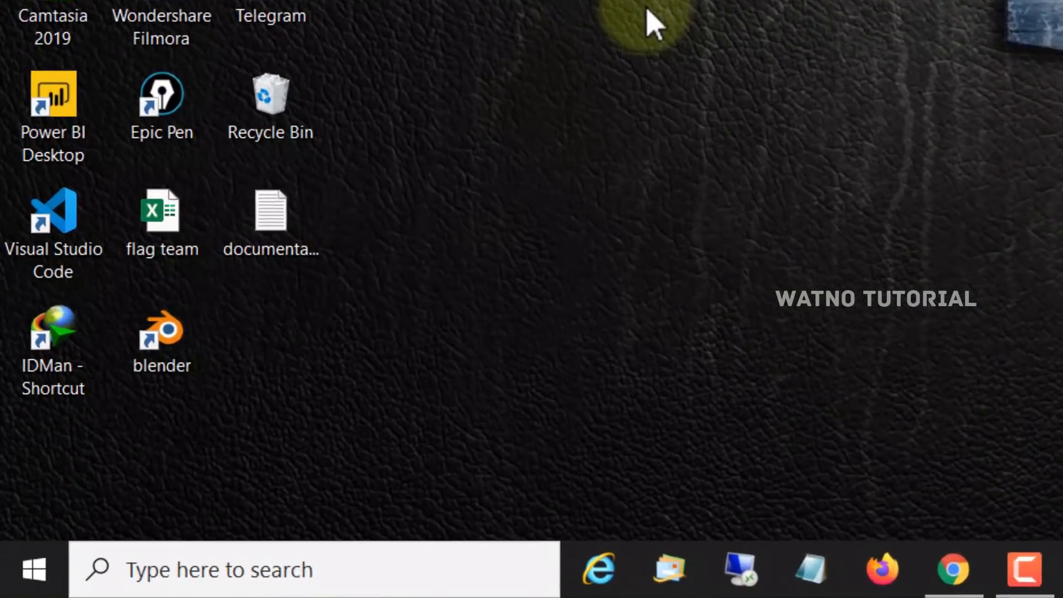
- Launch Excel by running the command excel from the Run dialog, and close it again
key(super+r)
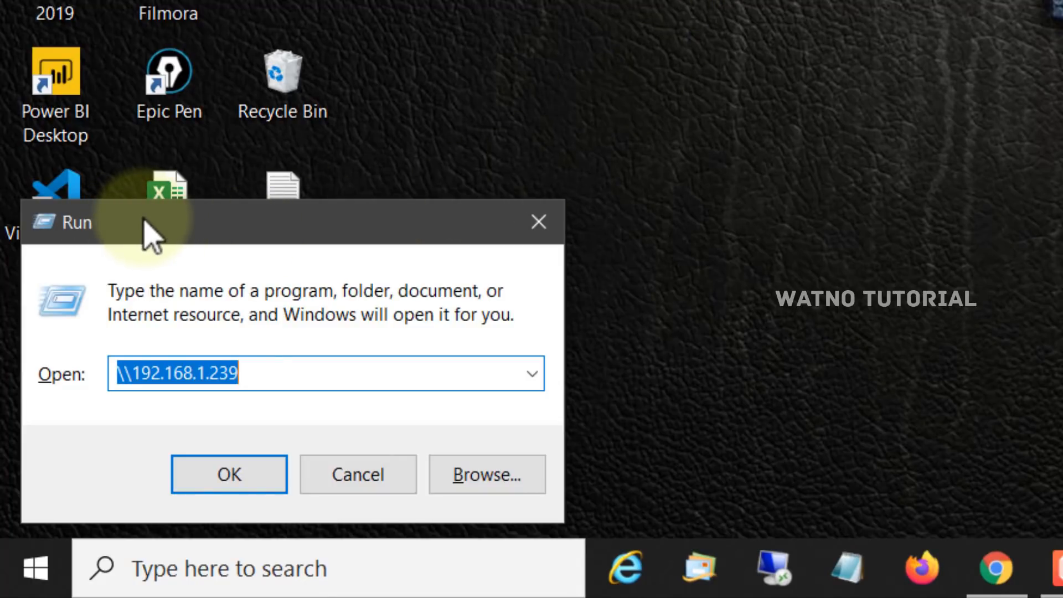
text(excel)
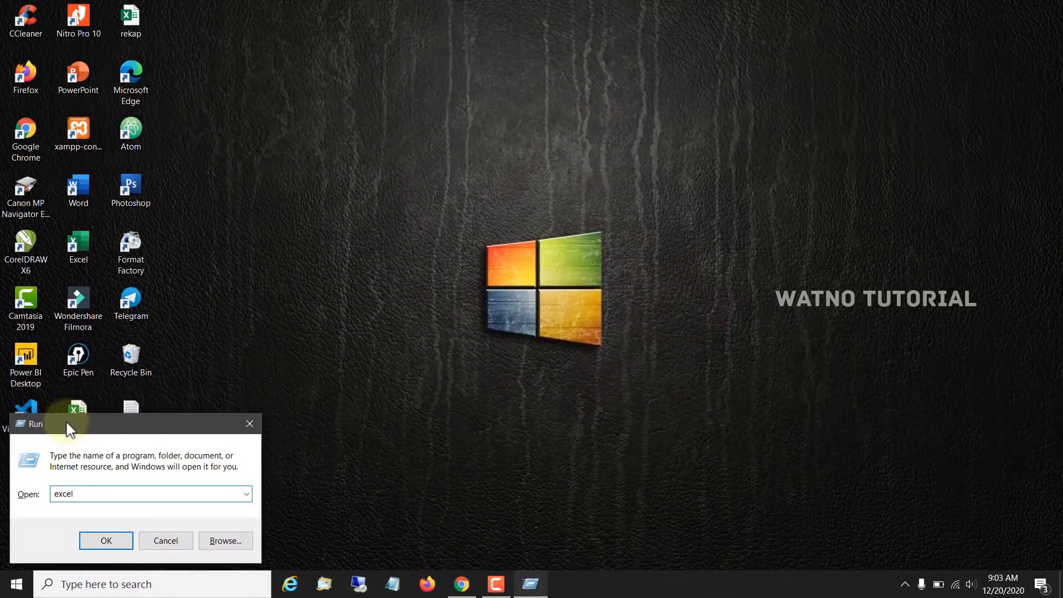
key(Return)
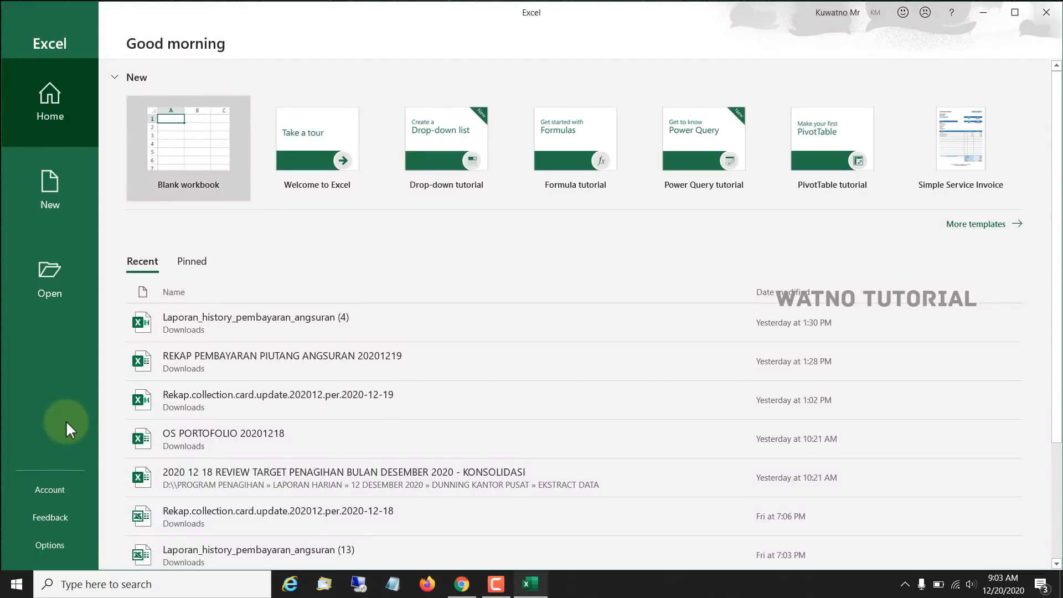
click(1056, 13)
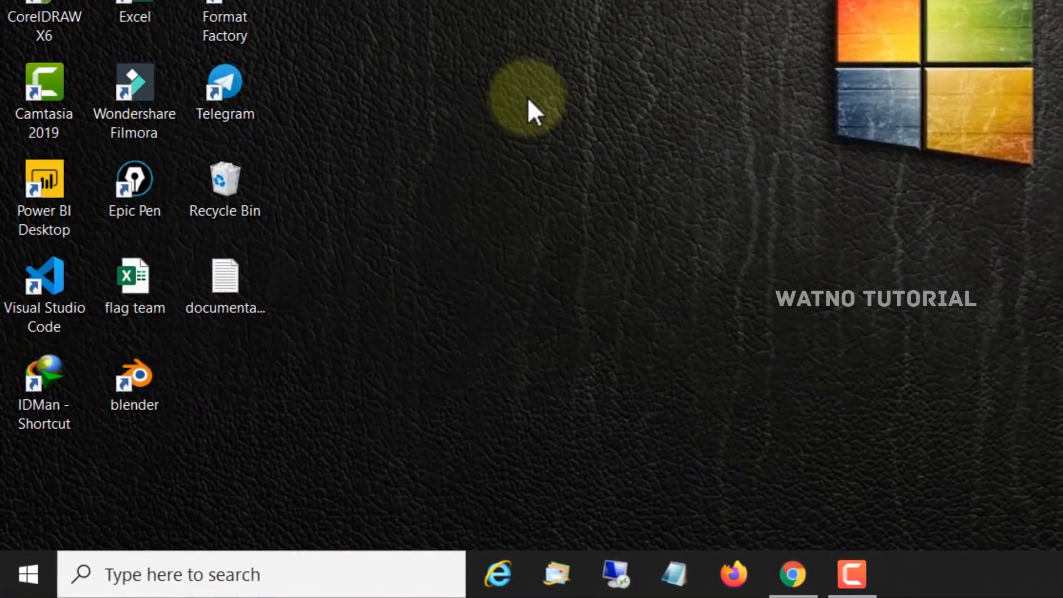
- Launch Excel from the Windows list of installed apps
click(31, 579)
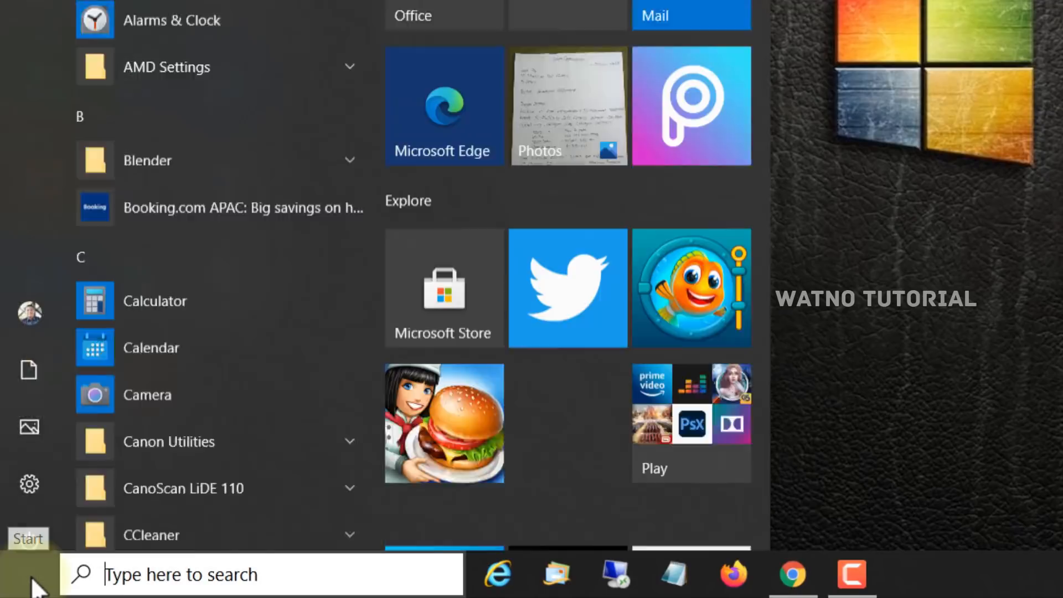
scroll(246, 316, down, 3)
scroll(245, 317, down, 6)
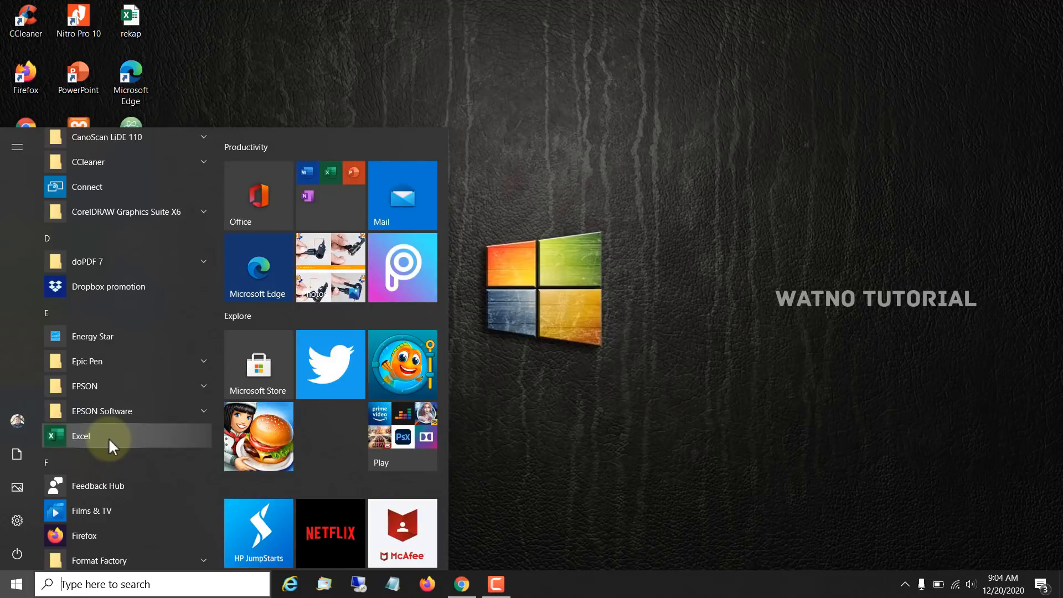
click(109, 437)
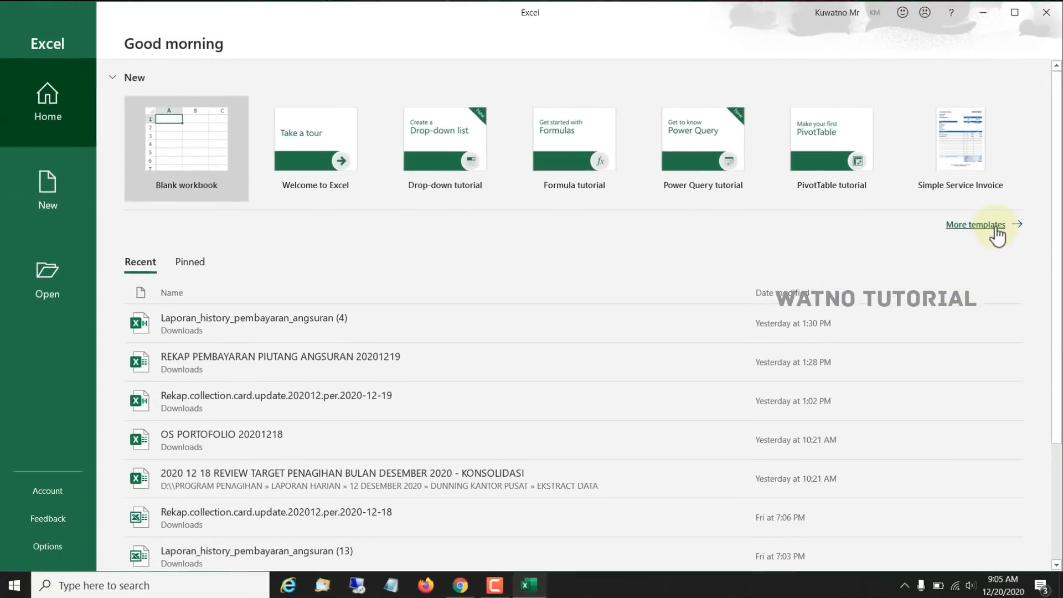
- Browse the full collection of workbook templates offered for new files
click(995, 227)
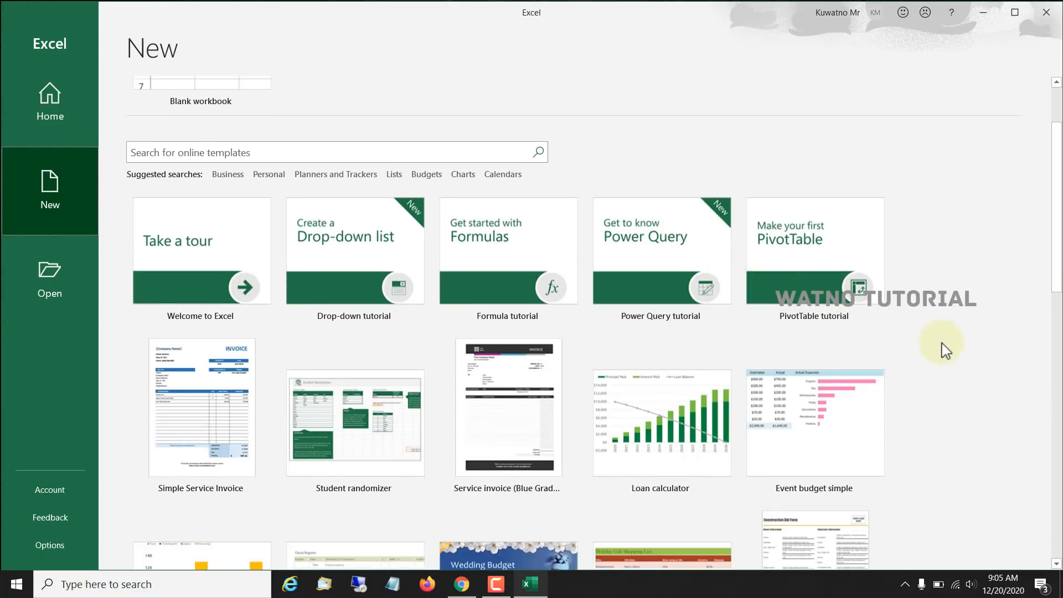
scroll(942, 350, down, 3)
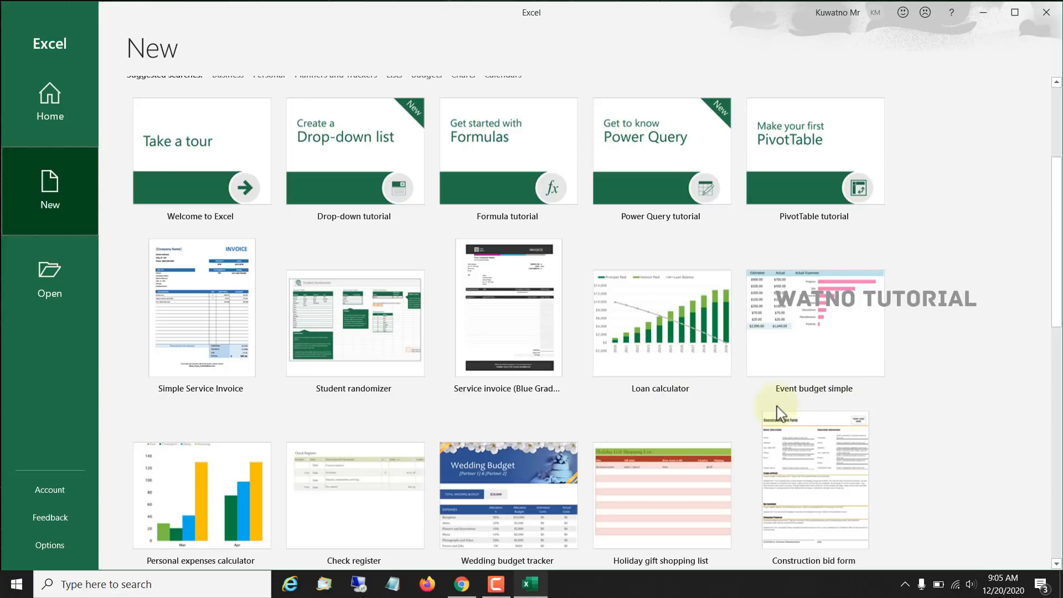
scroll(424, 446, down, 1)
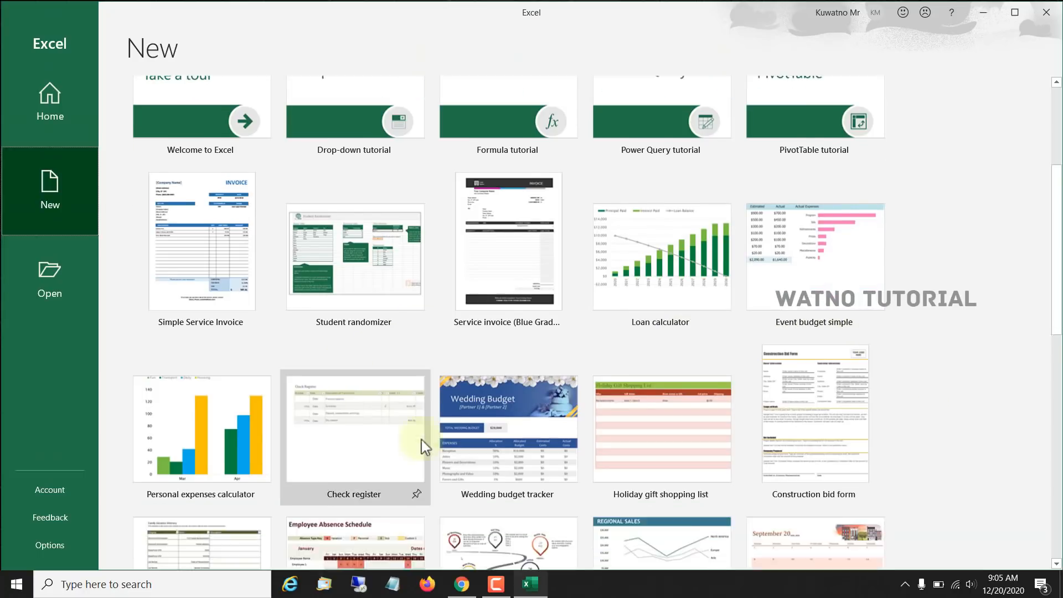
scroll(654, 432, down, 8)
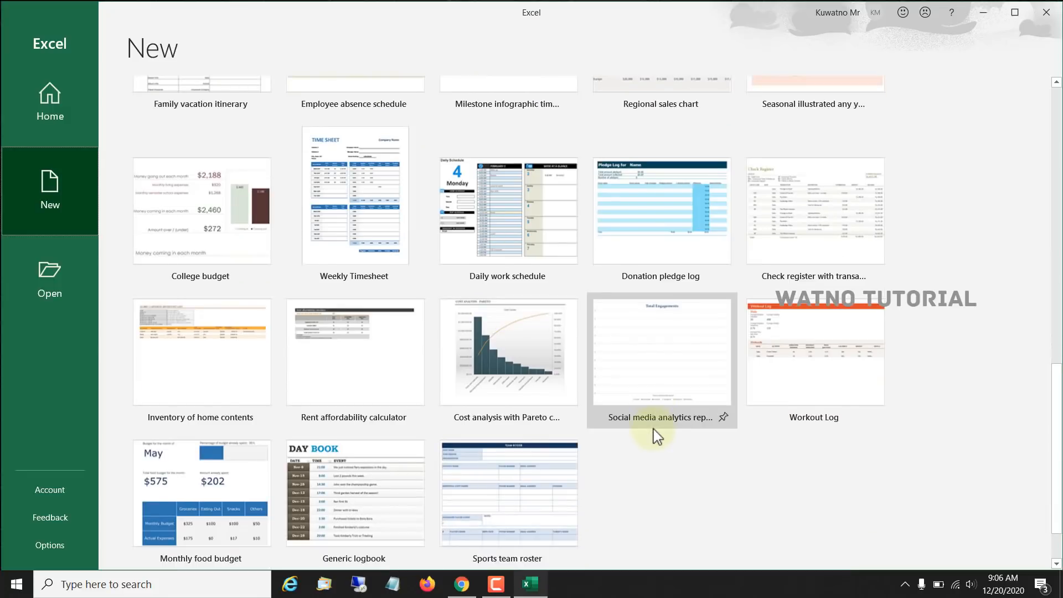
scroll(678, 489, down, 1)
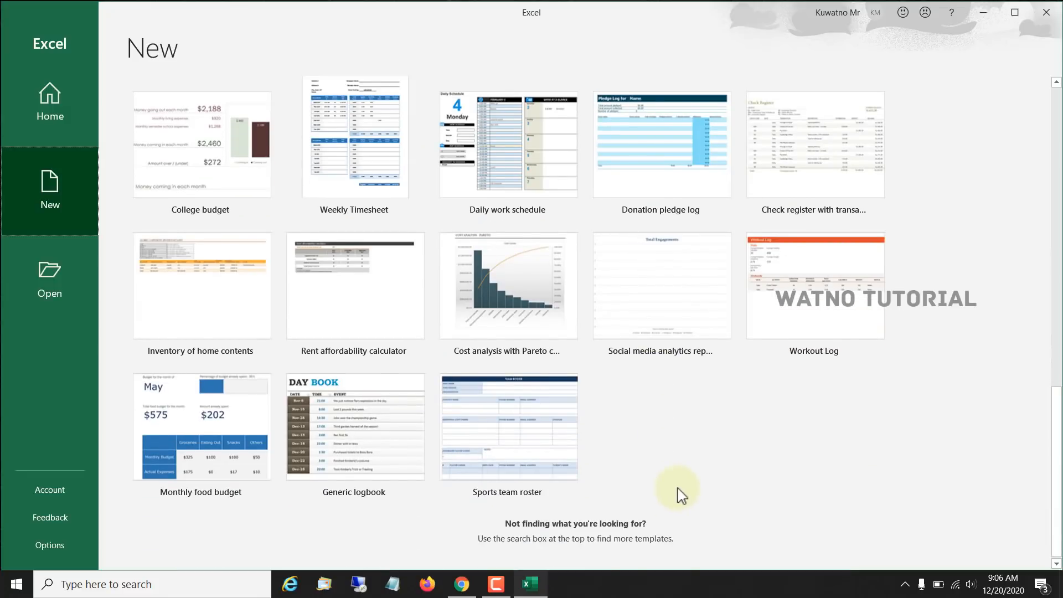
scroll(998, 343, up, 3)
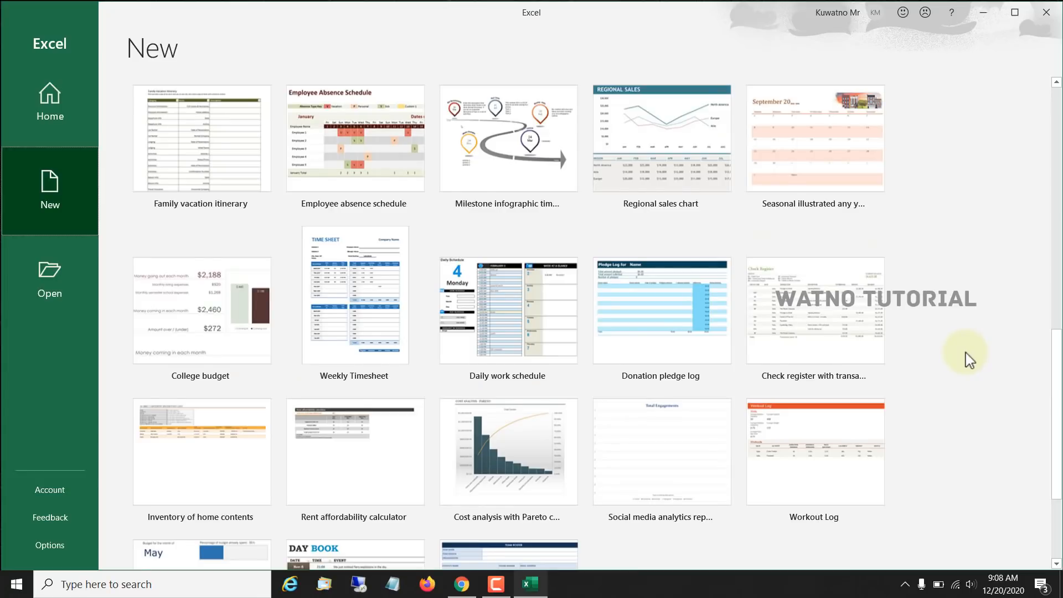
scroll(966, 354, down, 3)
scroll(385, 376, up, 10)
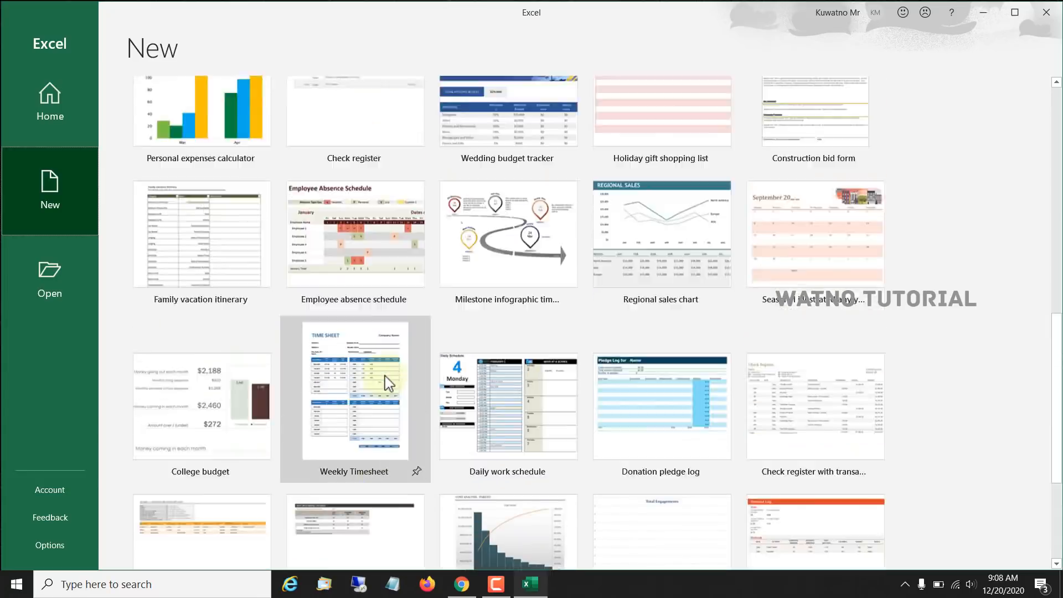
scroll(266, 228, up, 5)
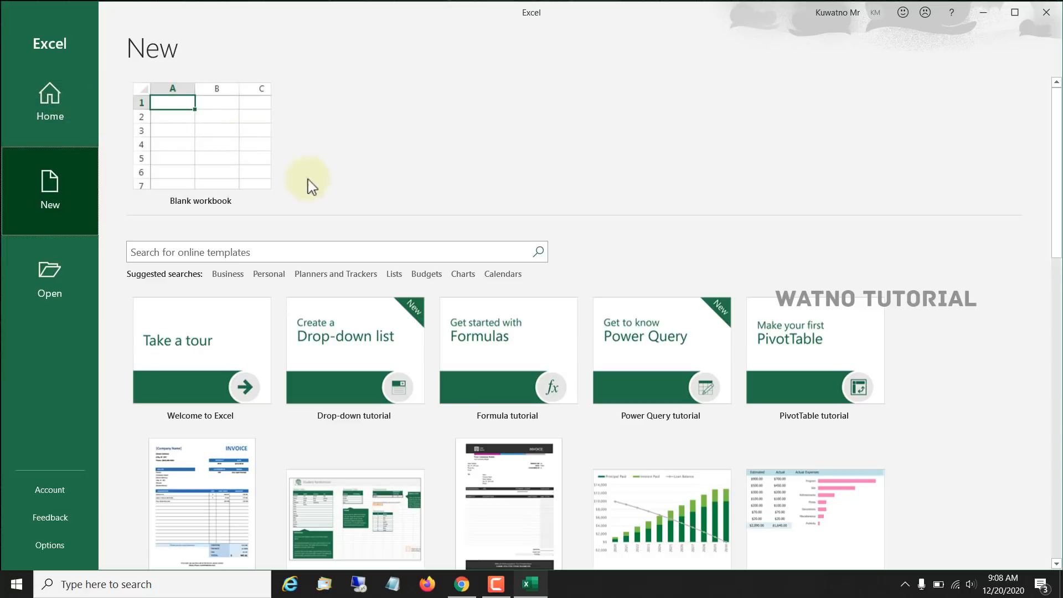
- Return to the start page and look through the recent and pinned workbooks
click(62, 100)
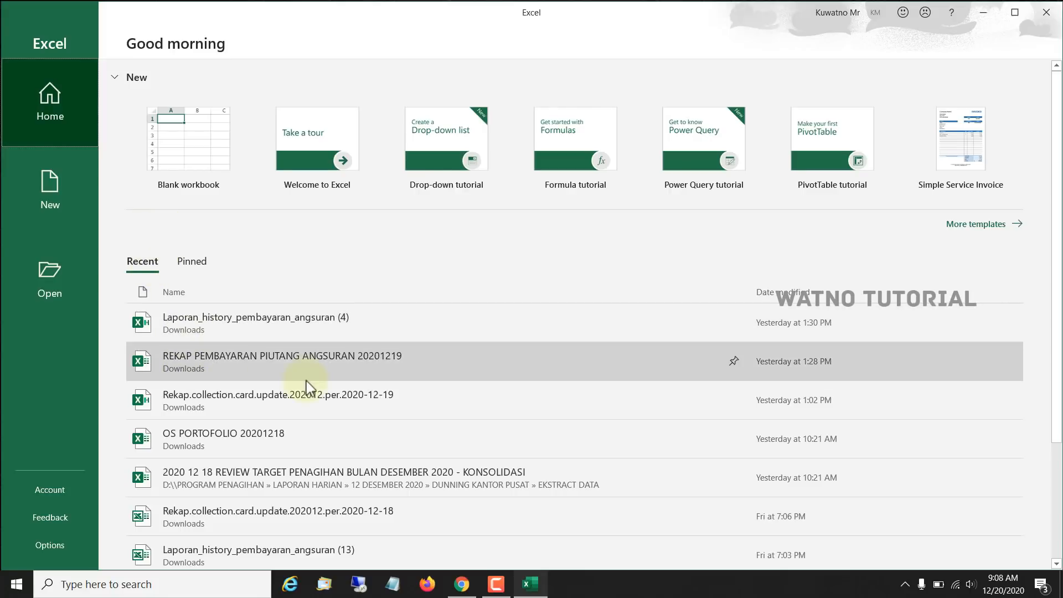
scroll(316, 398, down, 3)
scroll(310, 418, up, 3)
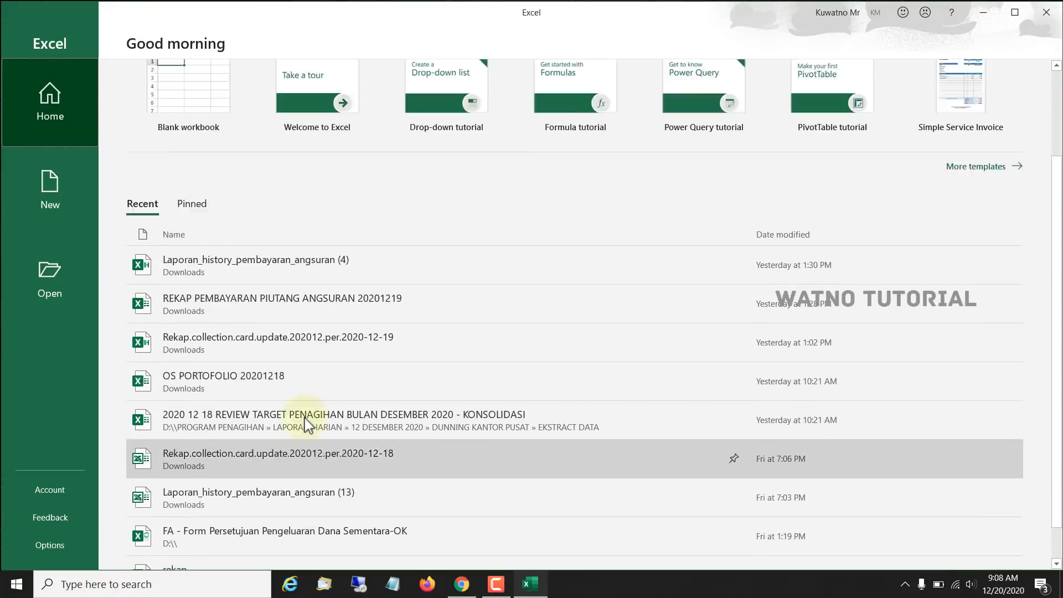
scroll(346, 180, down, 2)
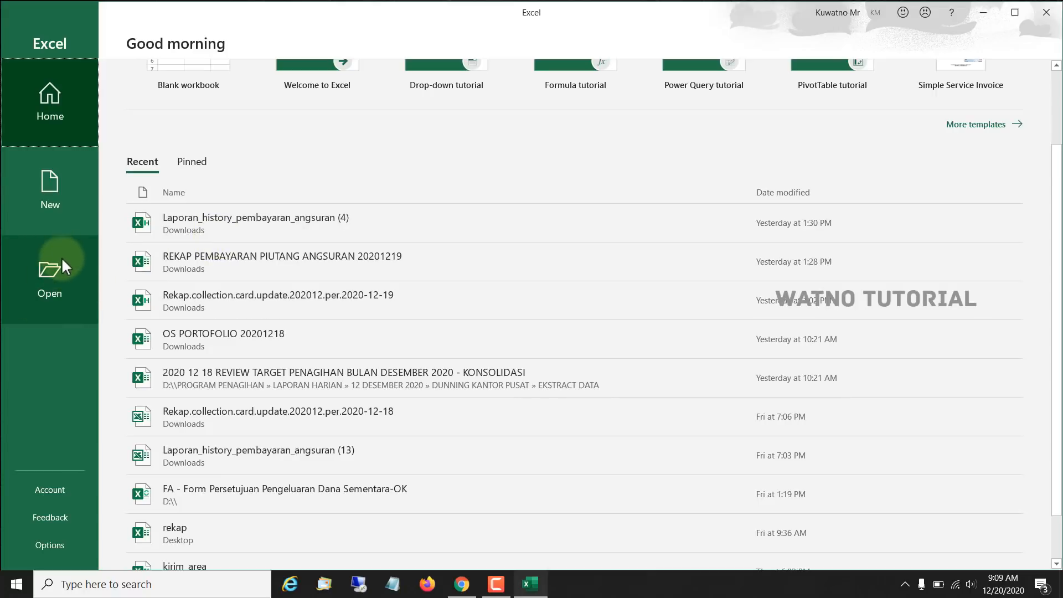
click(191, 161)
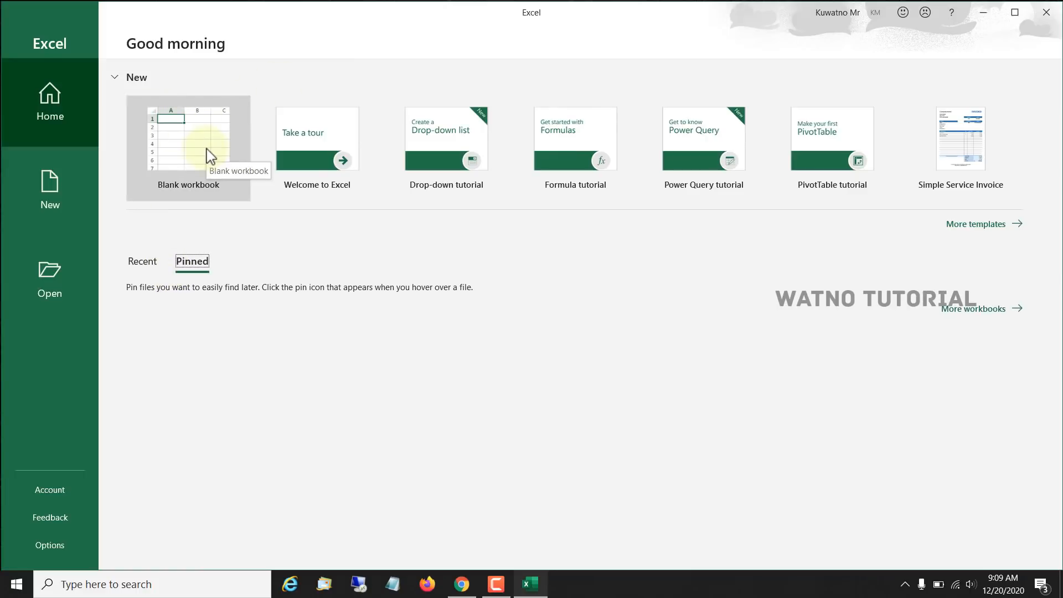
click(143, 262)
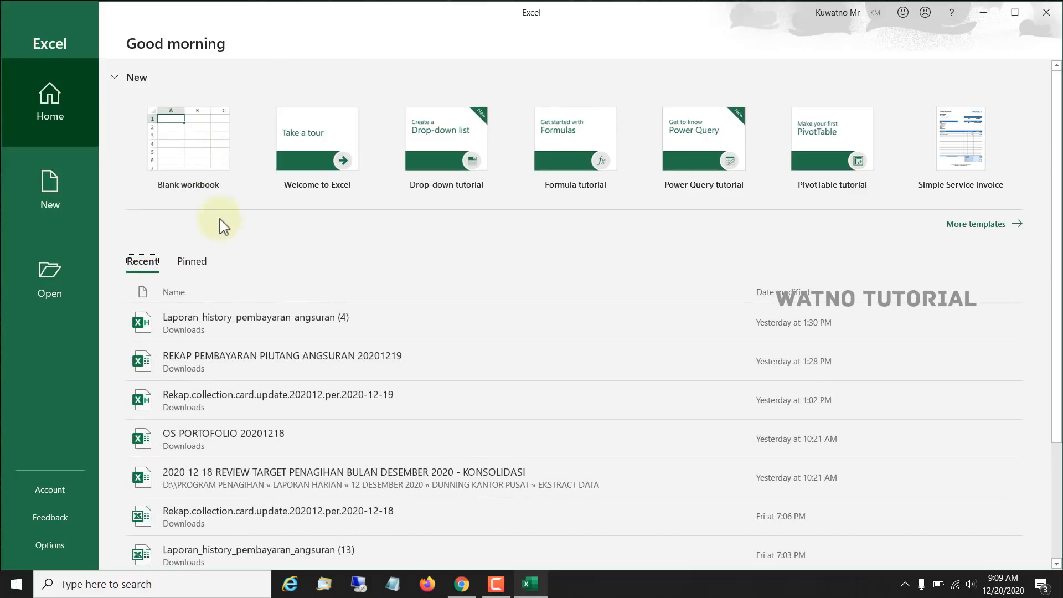
- Create a blank workbook and enter Latihan as its file name for saving
click(216, 151)
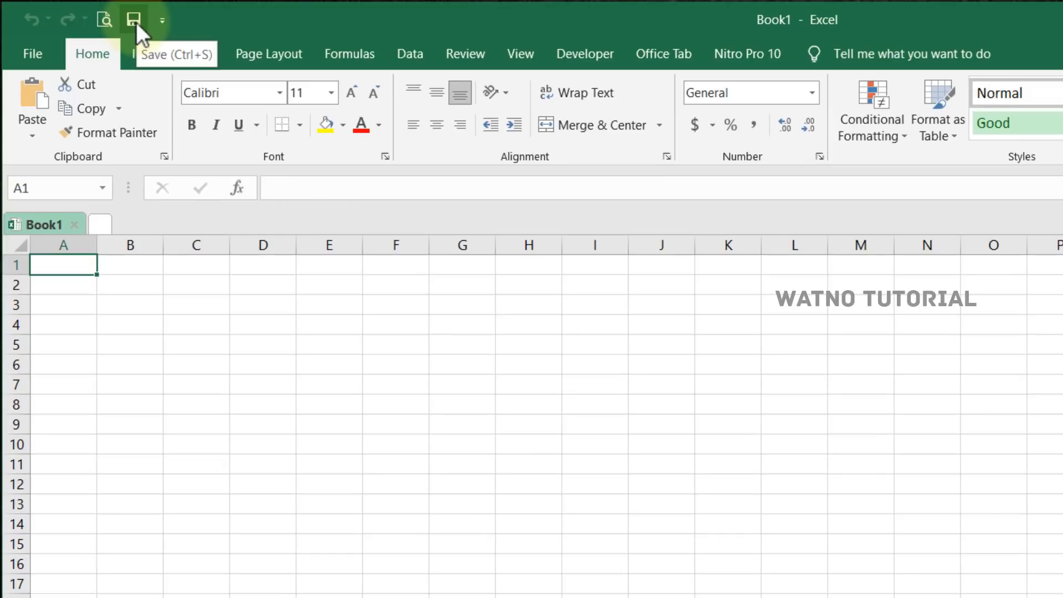
click(135, 21)
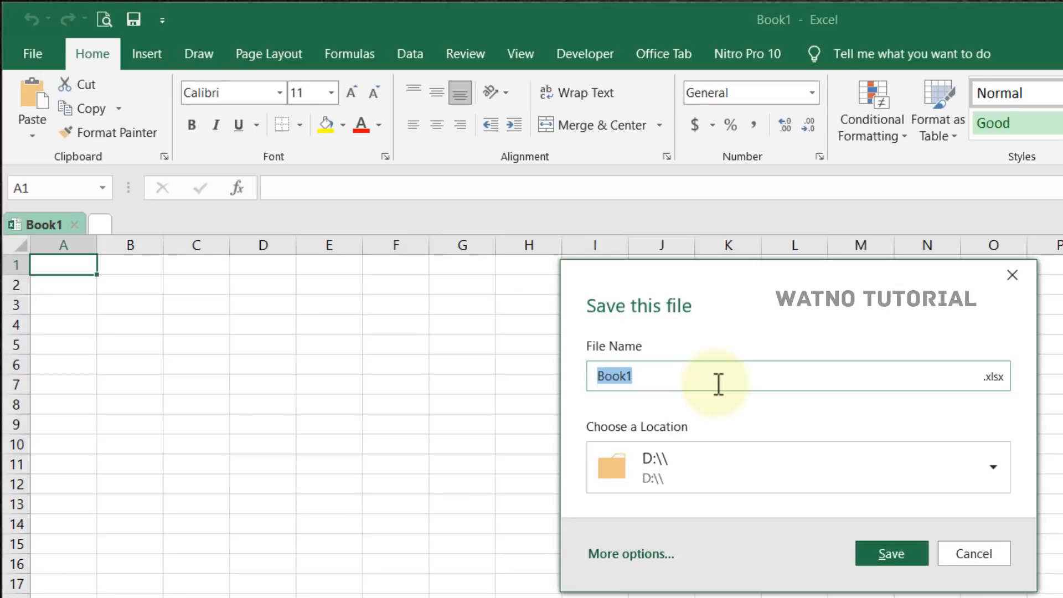
text(Latihan)
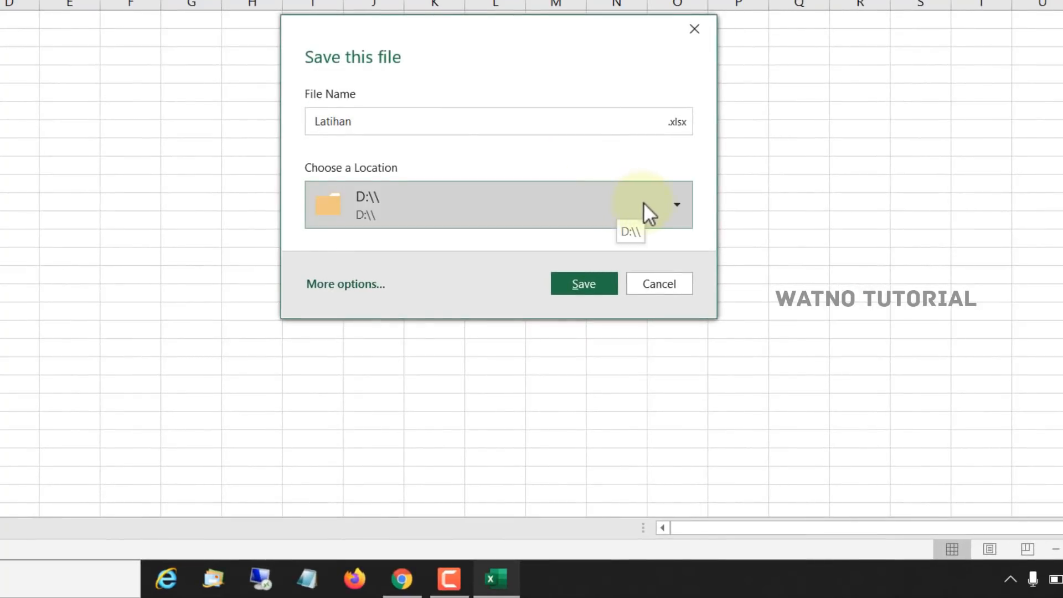
- Review the suggested locations for saving the workbook
click(643, 203)
click(623, 197)
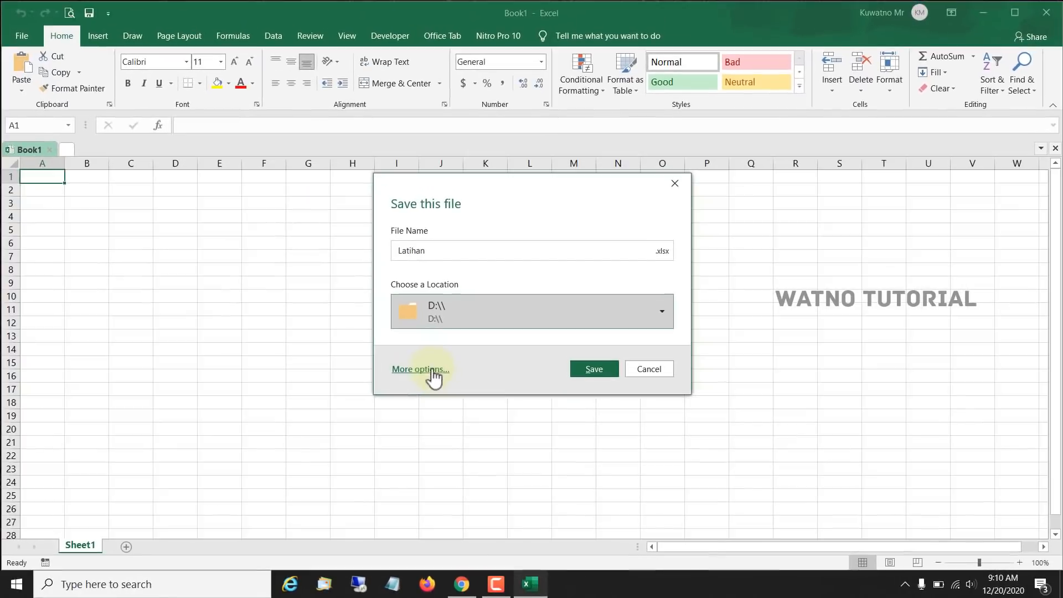
click(503, 316)
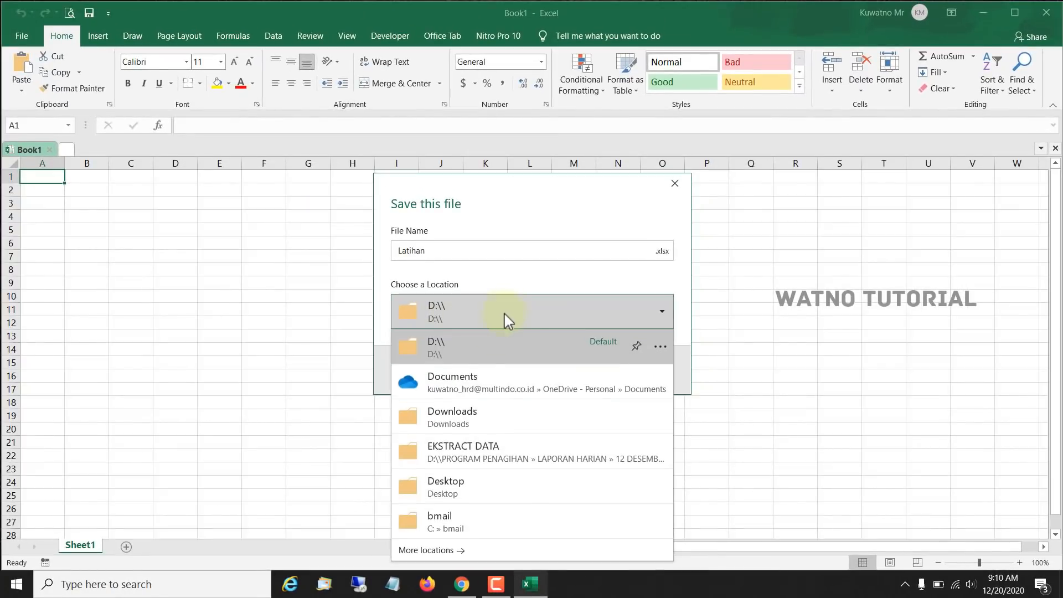
click(570, 316)
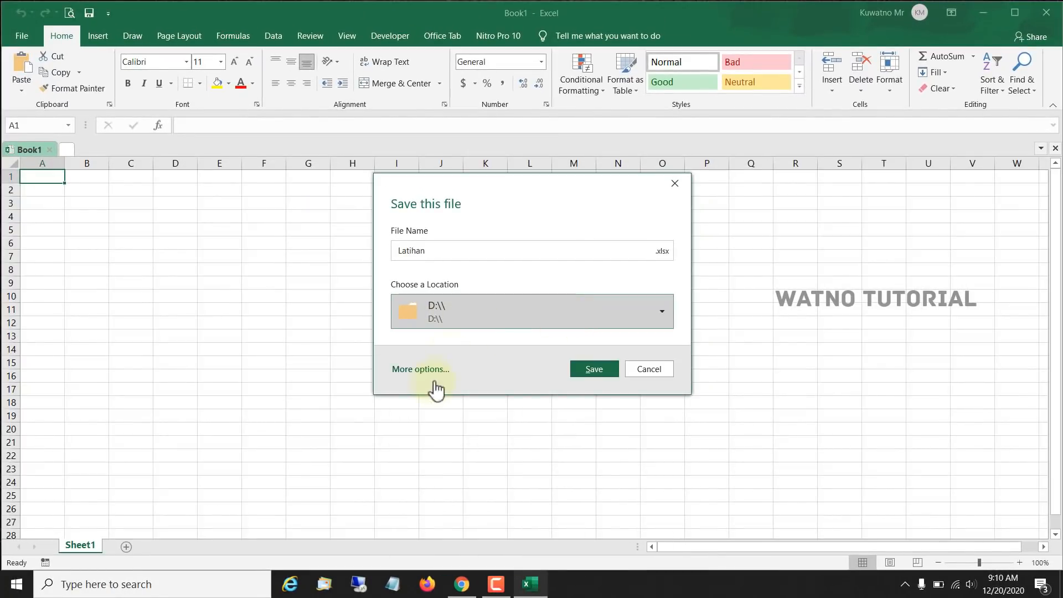
- Browse to the D:\ folder through the full save options and save the workbook there as Latihan
click(429, 371)
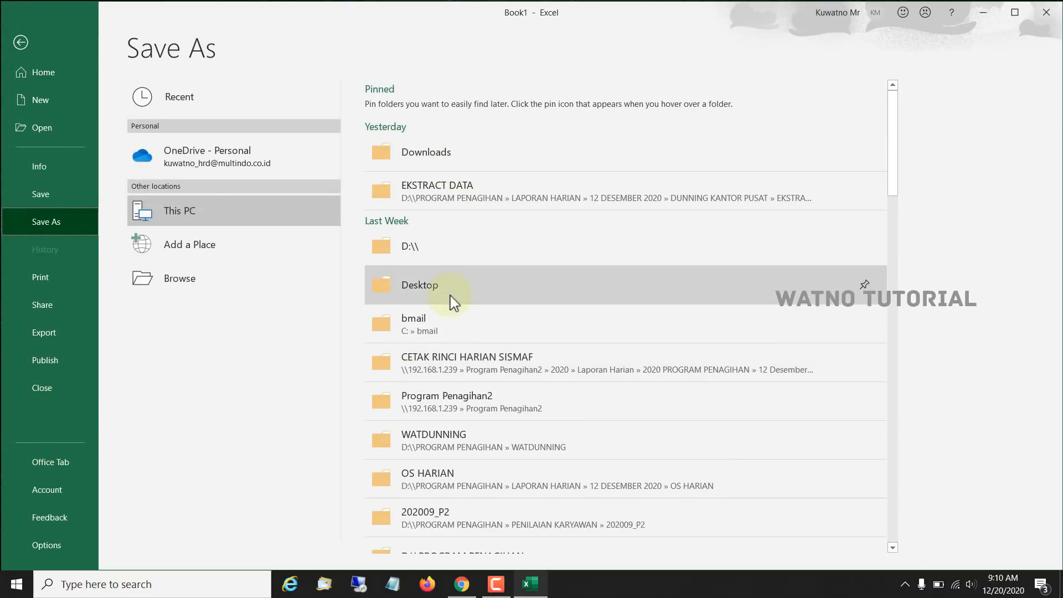
click(182, 285)
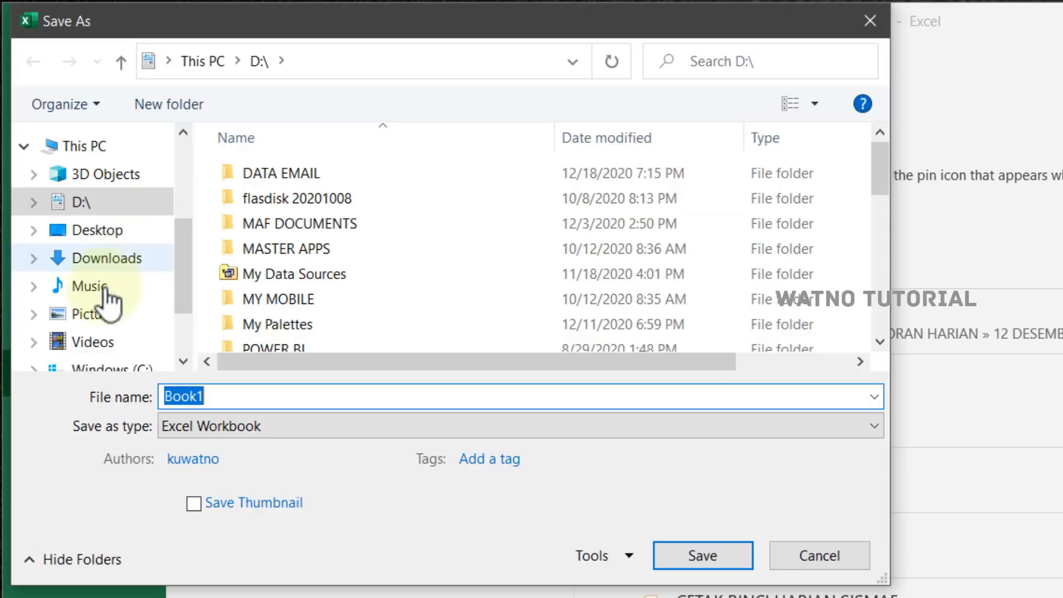
scroll(139, 307, down, 1)
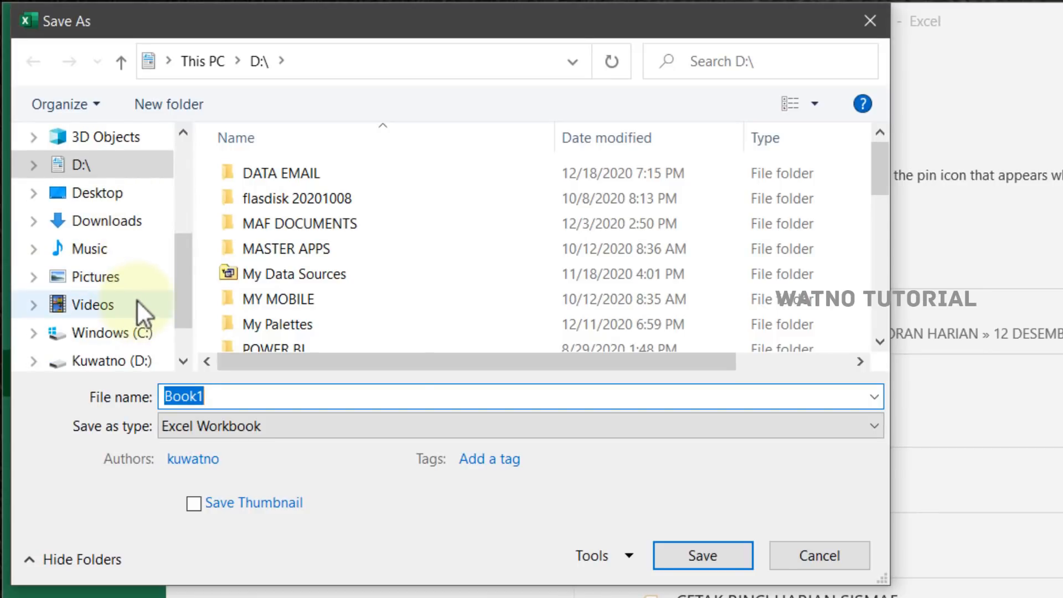
click(124, 165)
drag(181, 250, 192, 203)
click(216, 396)
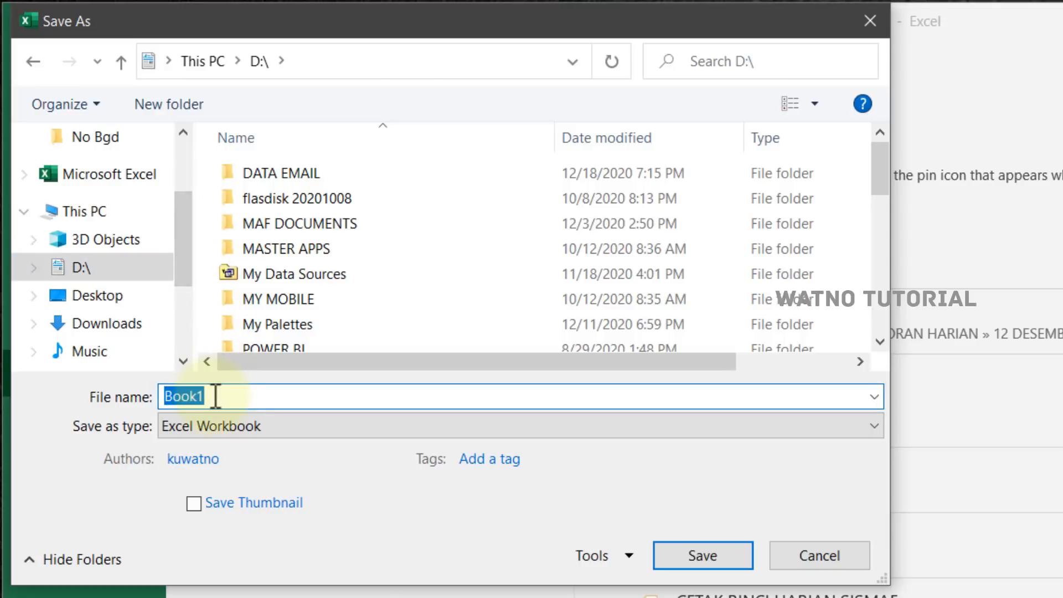
text(Latihan)
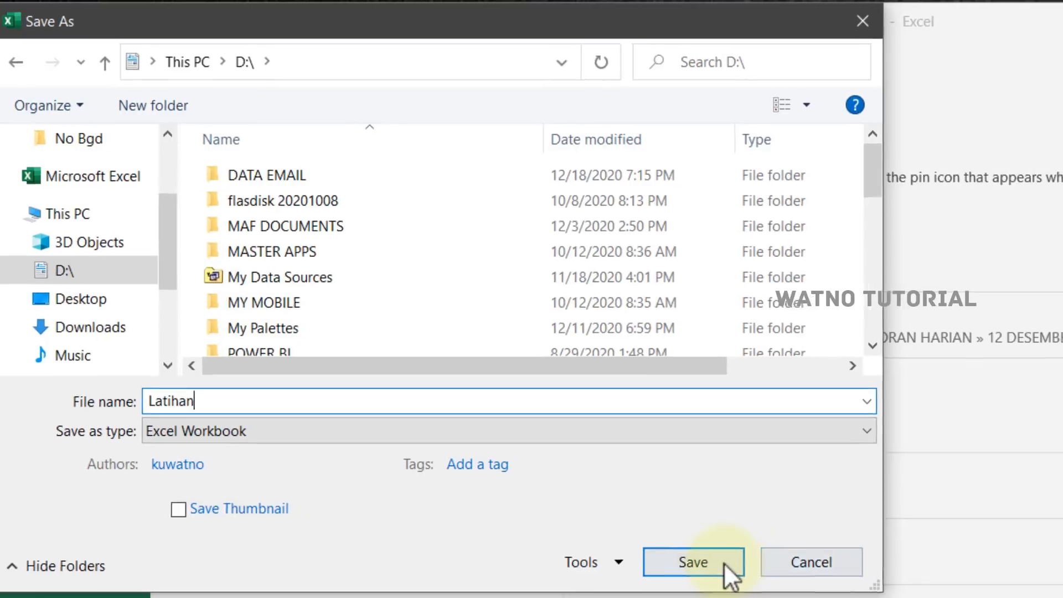
click(725, 564)
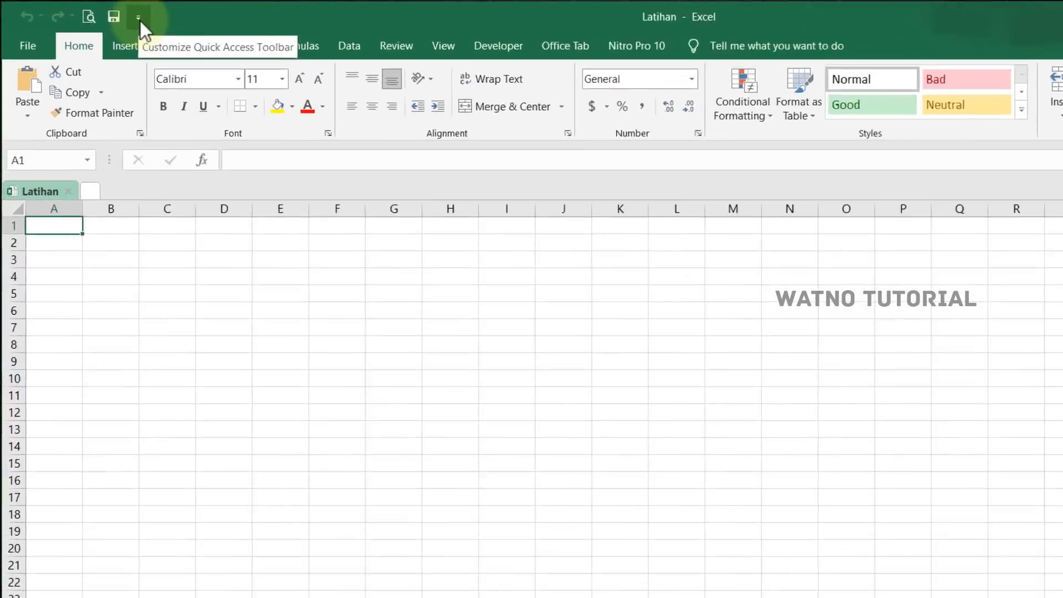
- Add the New and Open commands to the Quick Access Toolbar
click(109, 16)
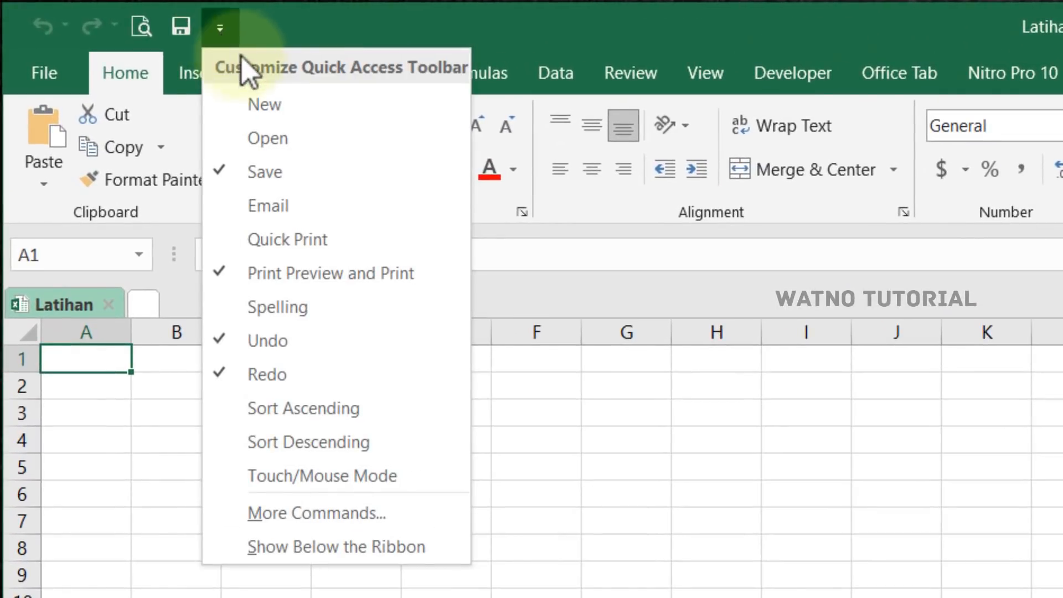
click(254, 110)
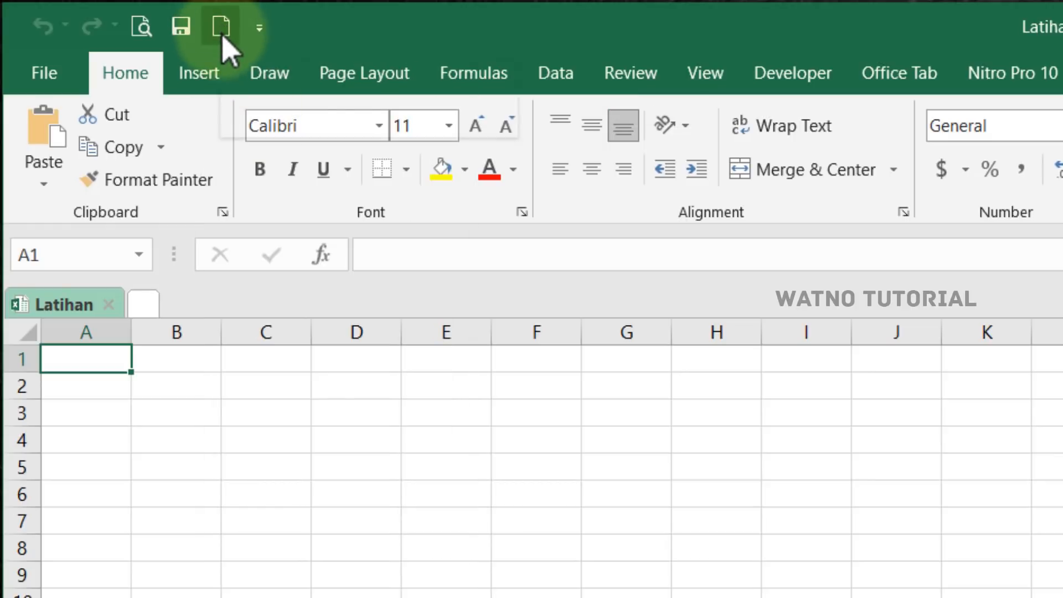
click(260, 28)
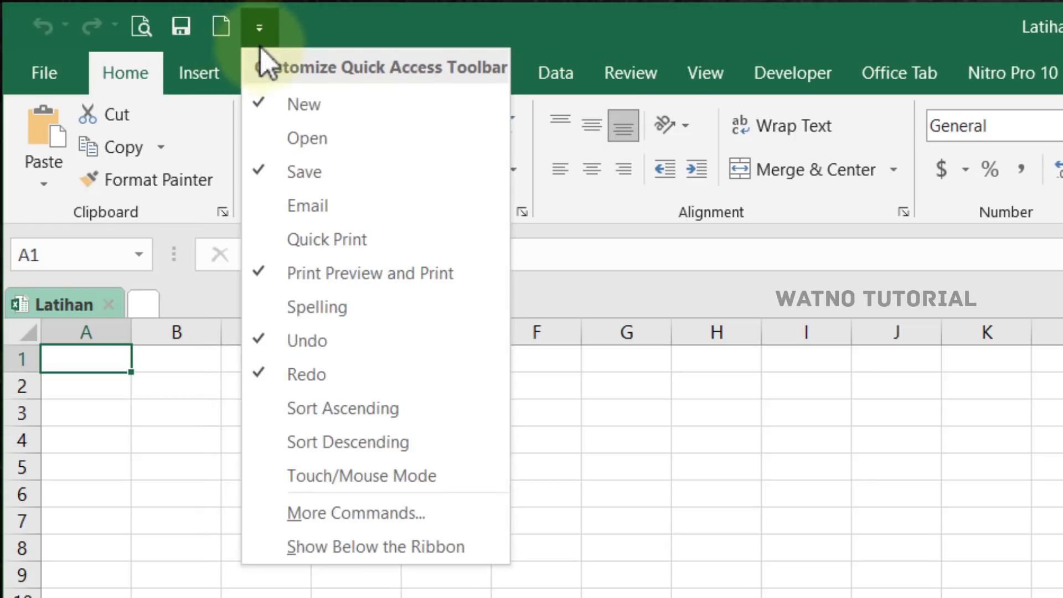
click(338, 145)
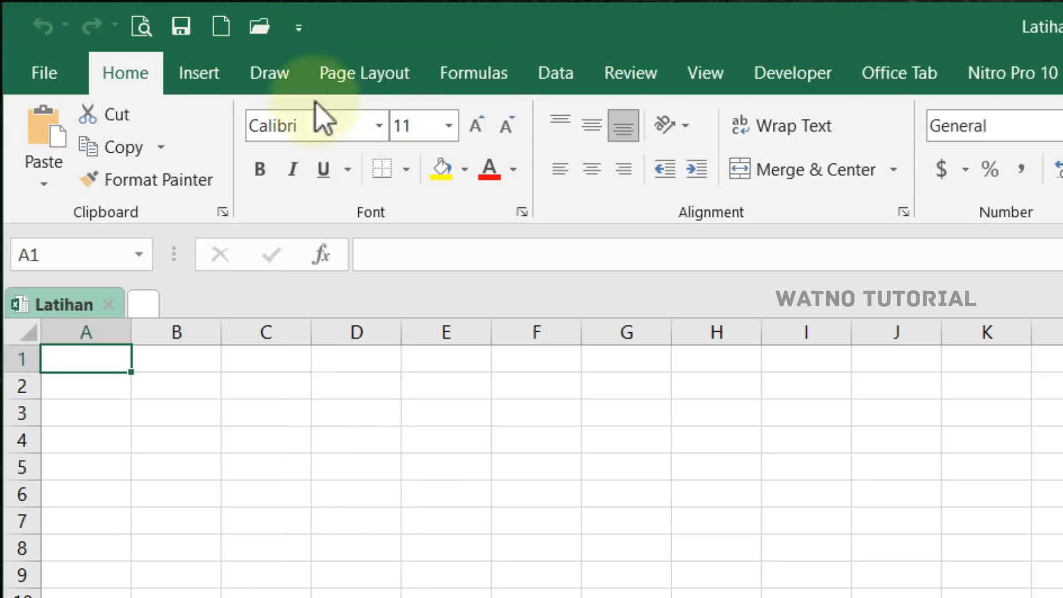
- Remove the New and Open commands from the Quick Access Toolbar
click(299, 27)
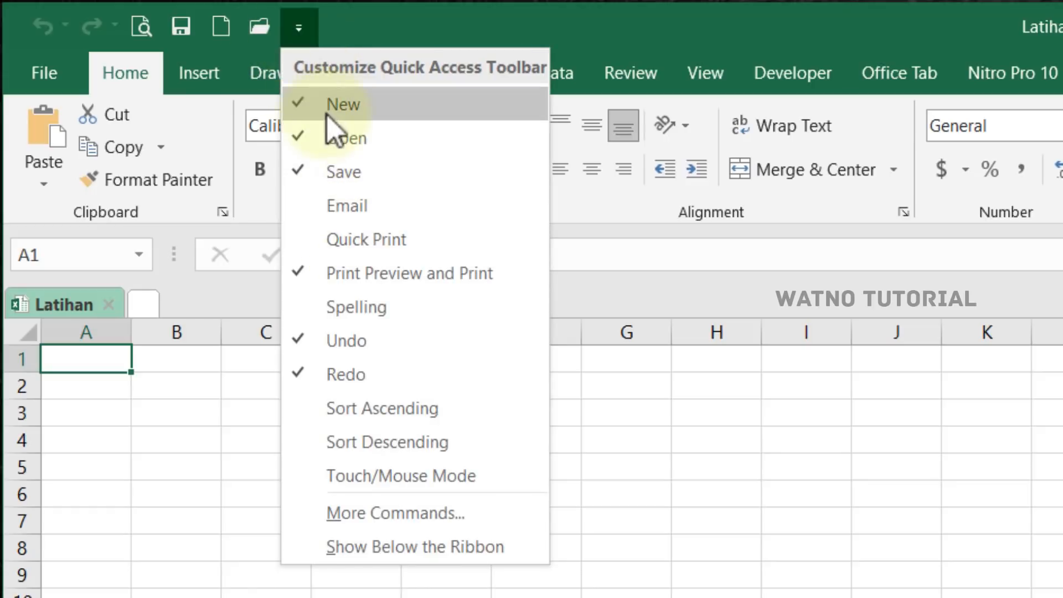
click(310, 104)
click(261, 30)
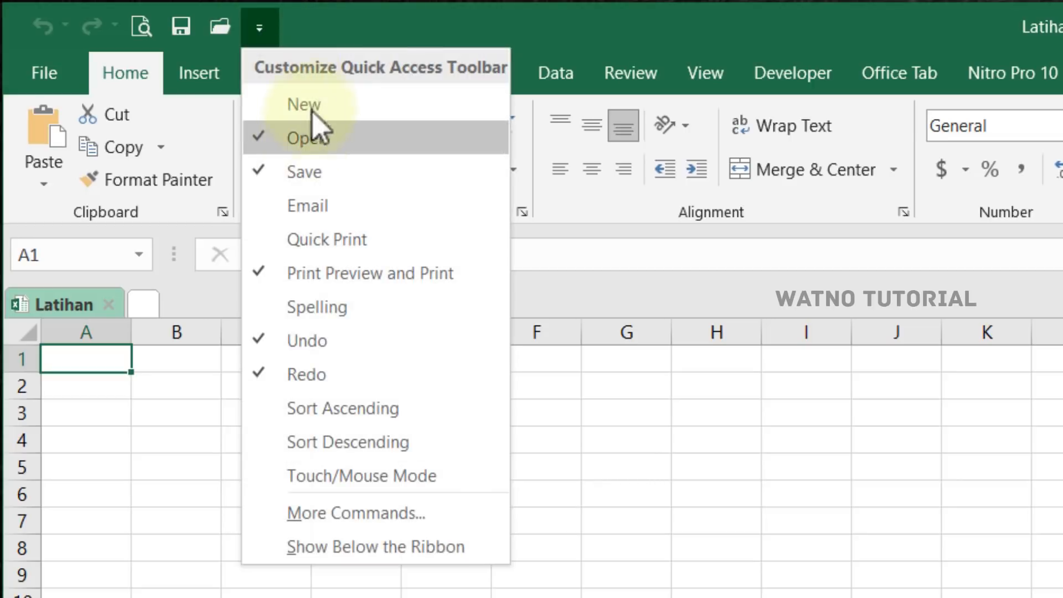
click(299, 142)
- Remove the Save command from the Quick Access Toolbar and add it back
click(224, 31)
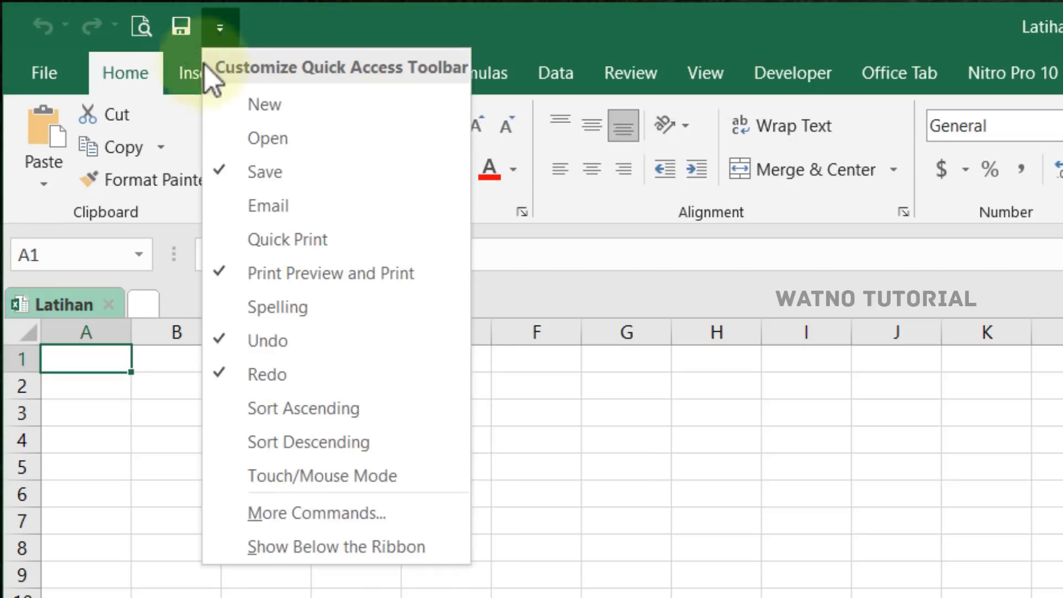
click(267, 172)
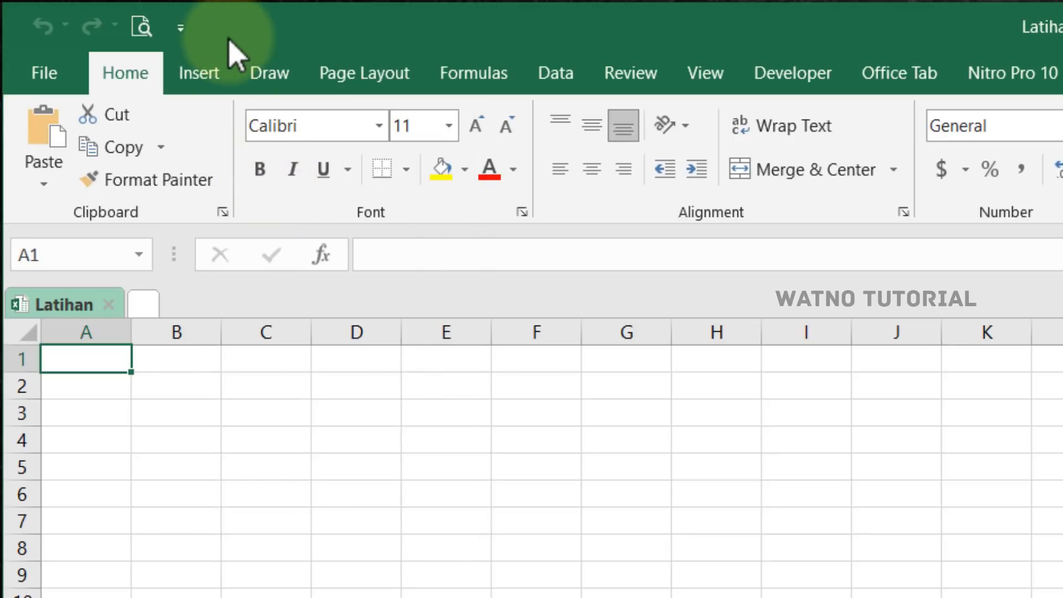
click(191, 32)
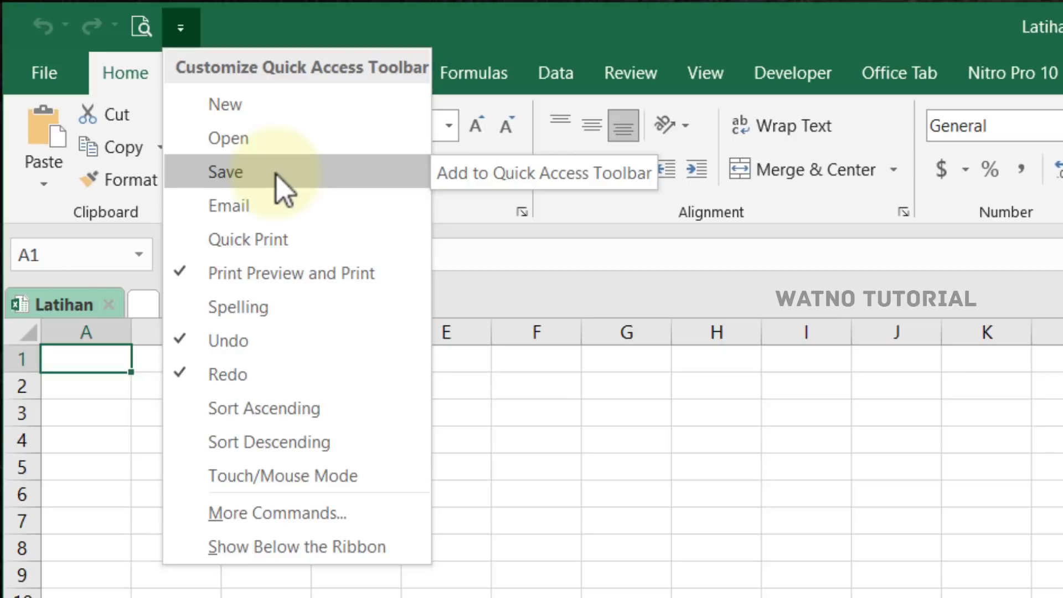
click(284, 188)
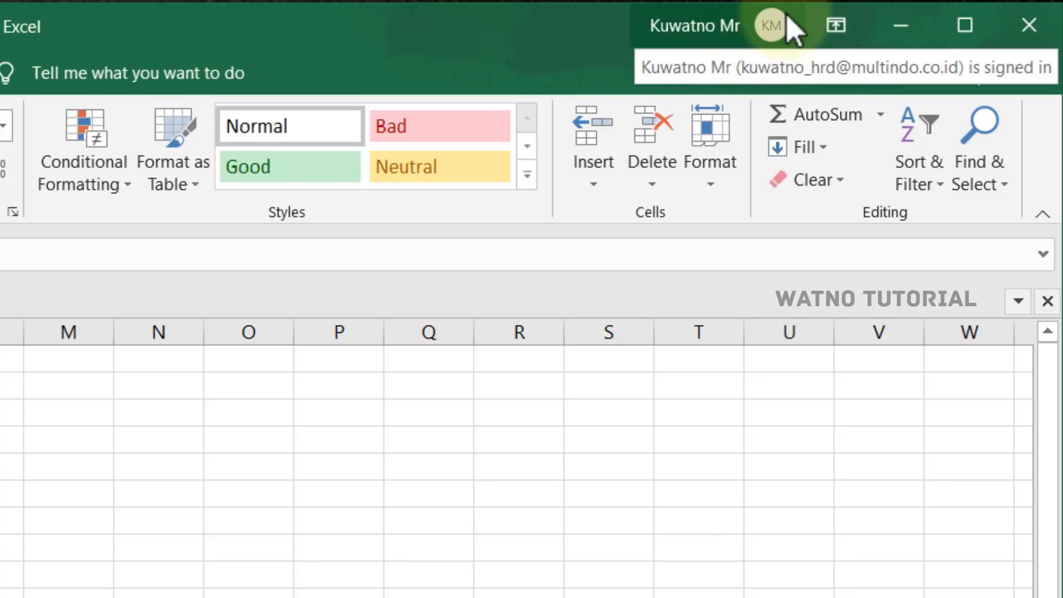
- Review the ribbon display options and the commands in the Insert ribbon
click(837, 26)
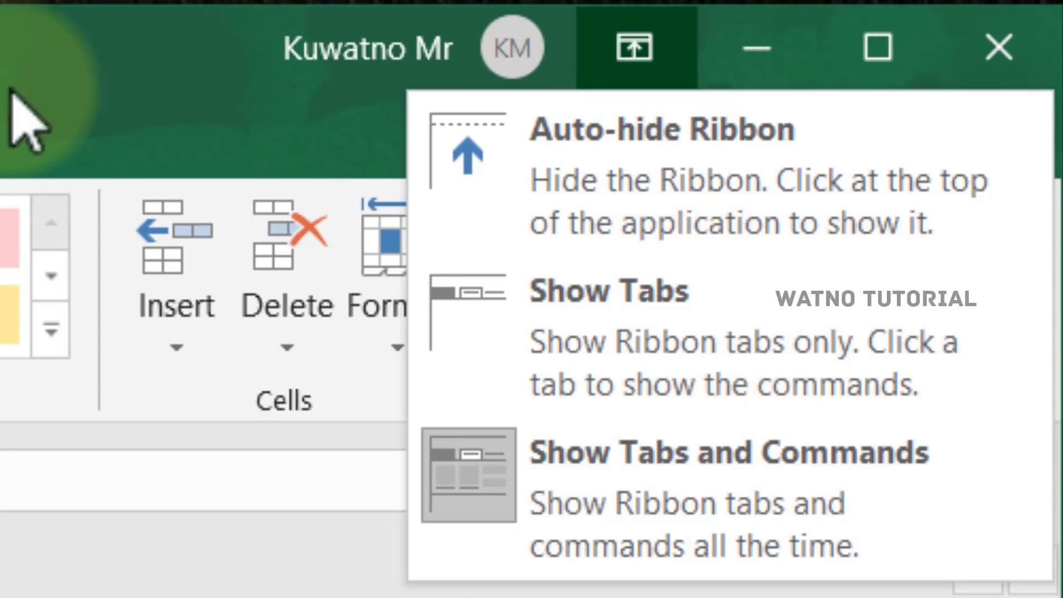
click(72, 55)
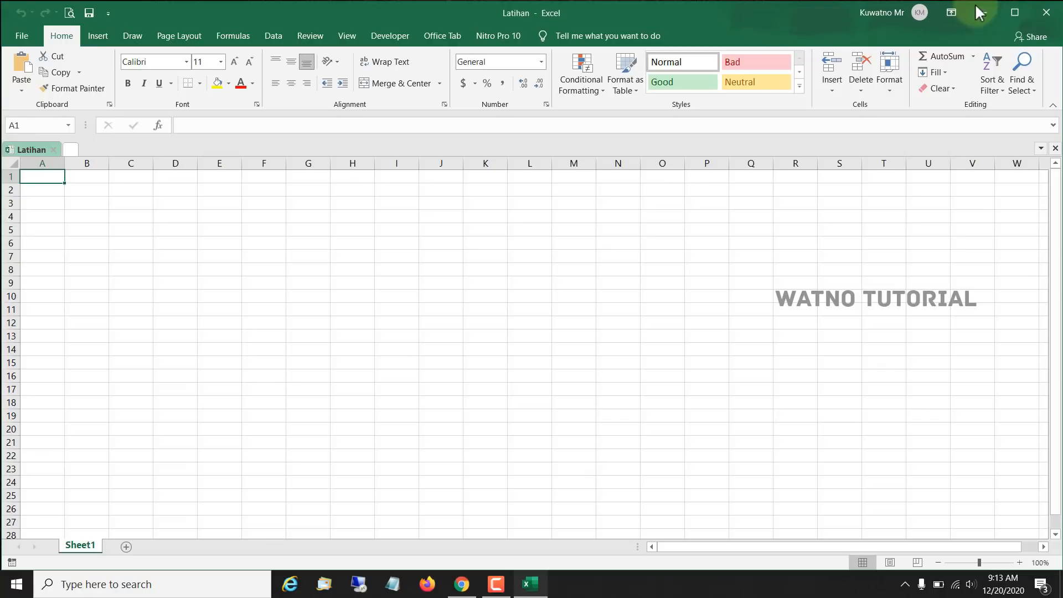
click(954, 10)
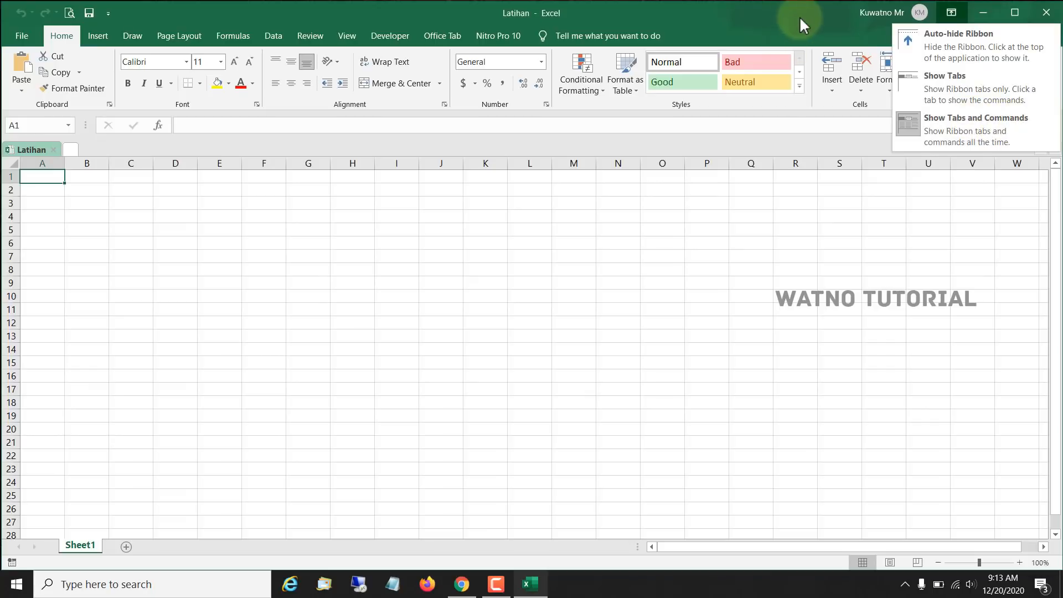
click(787, 23)
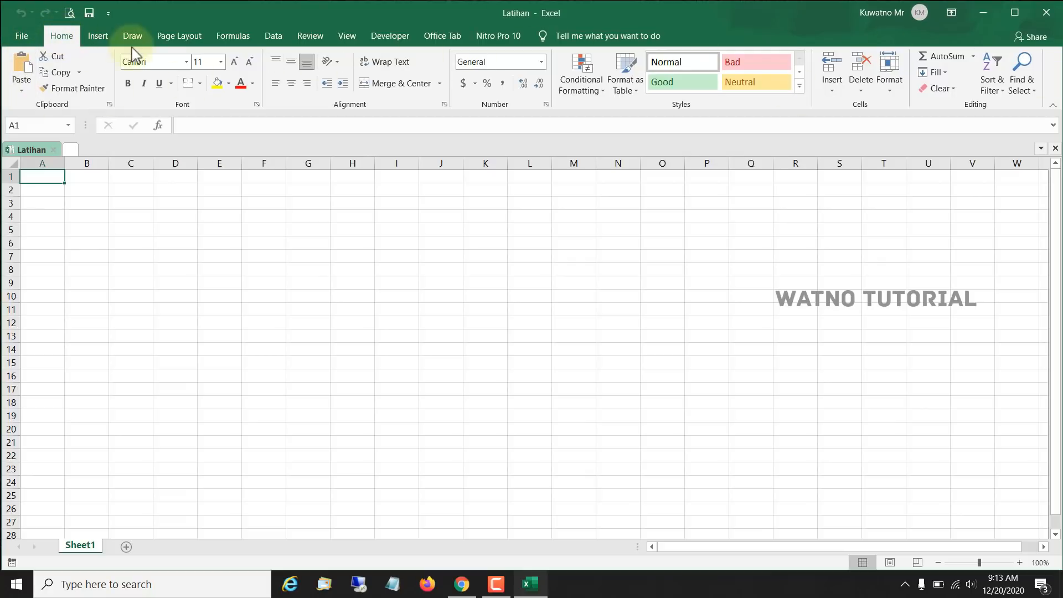
click(101, 38)
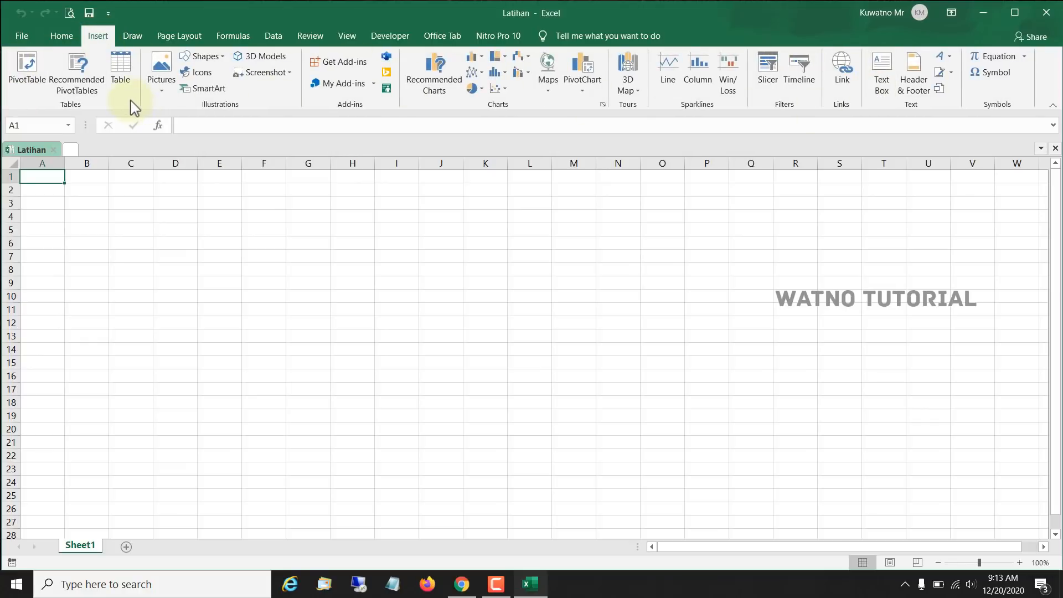
- Set the ribbon to Auto-hide Ribbon and temporarily reveal it over the worksheet
click(953, 13)
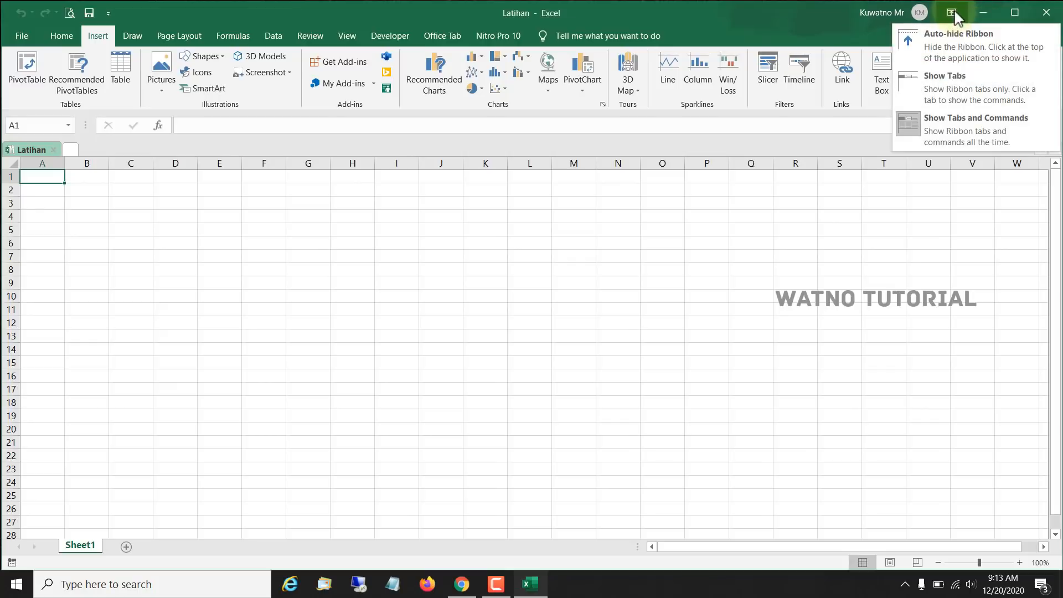
click(978, 45)
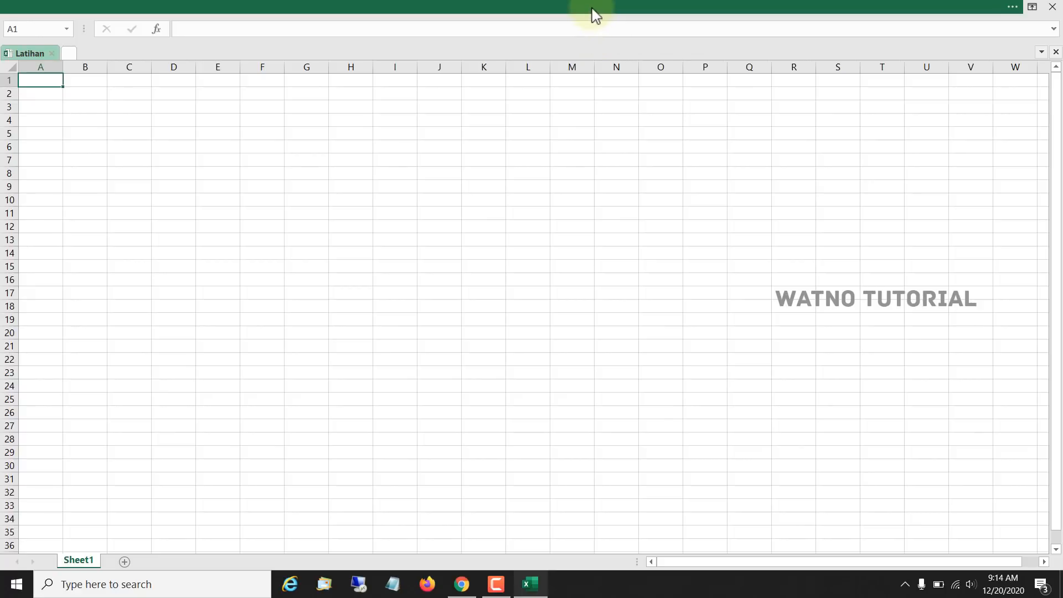
click(596, 6)
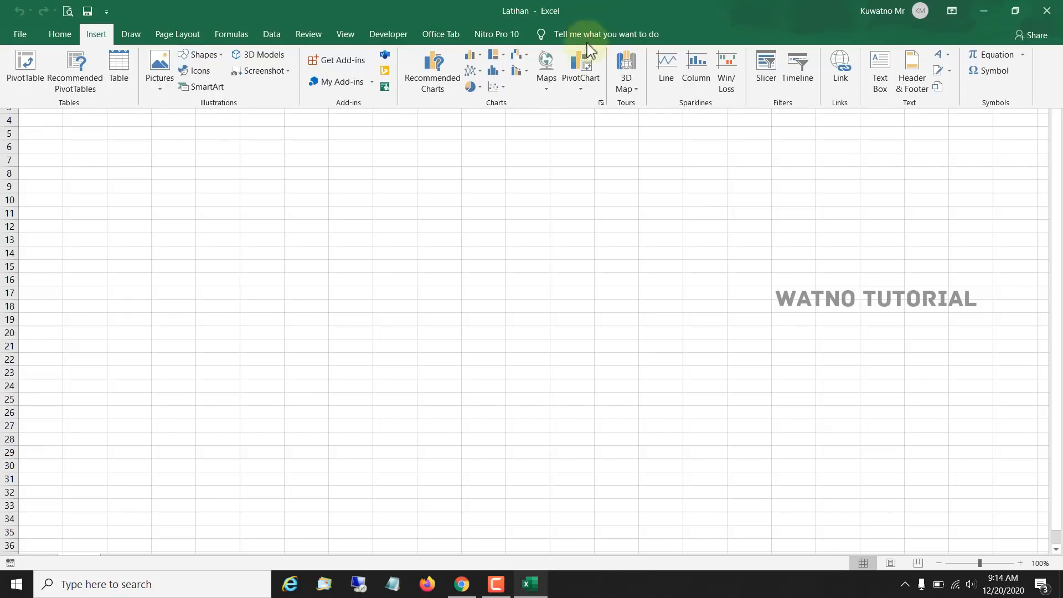
click(942, 229)
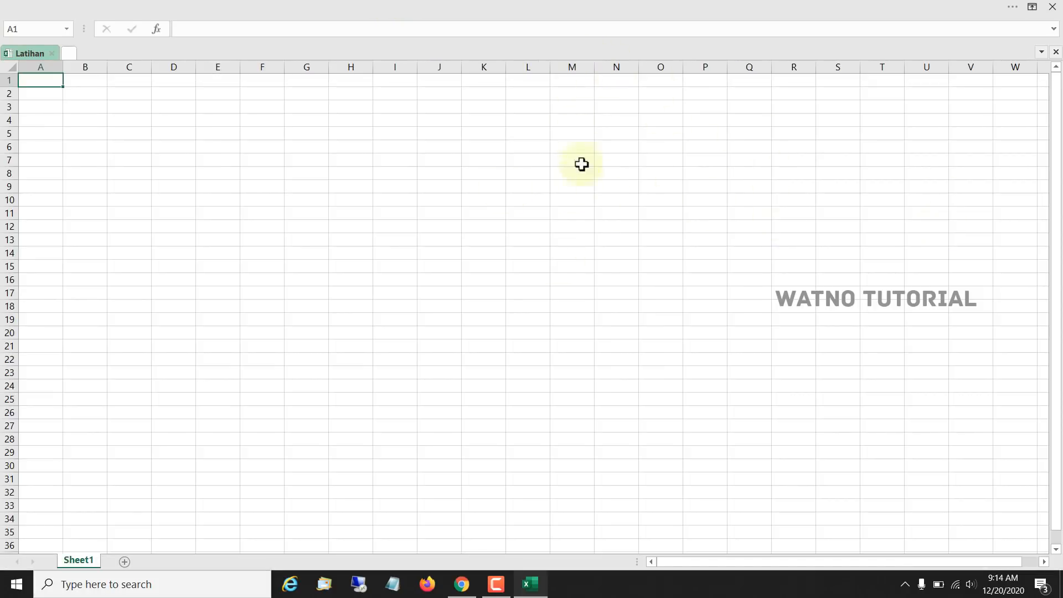
click(624, 15)
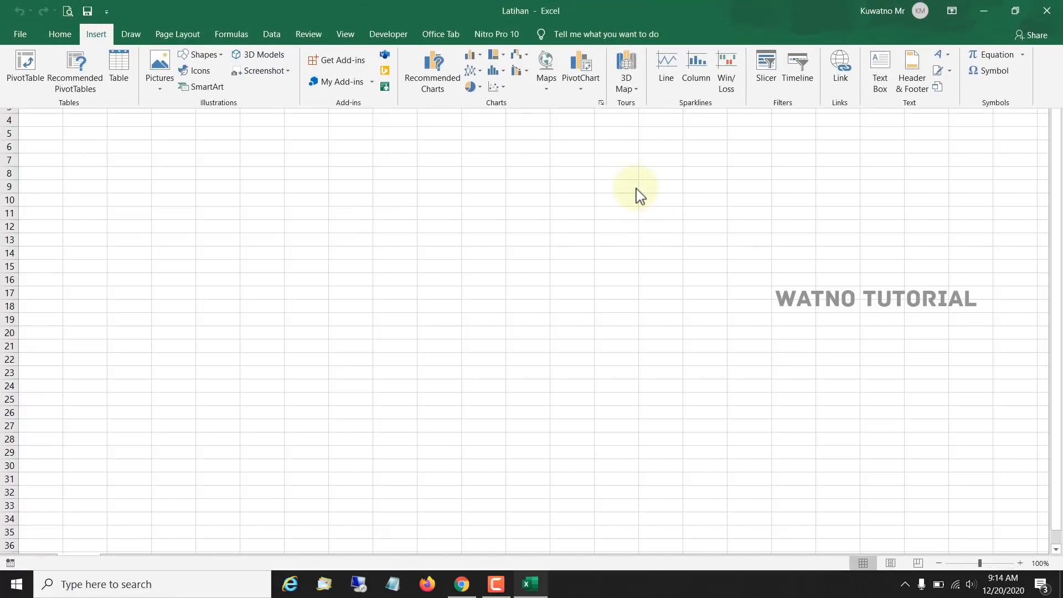
- Set the ribbon display to Show Tabs and temporarily reveal the Insert and Draw commands
click(952, 12)
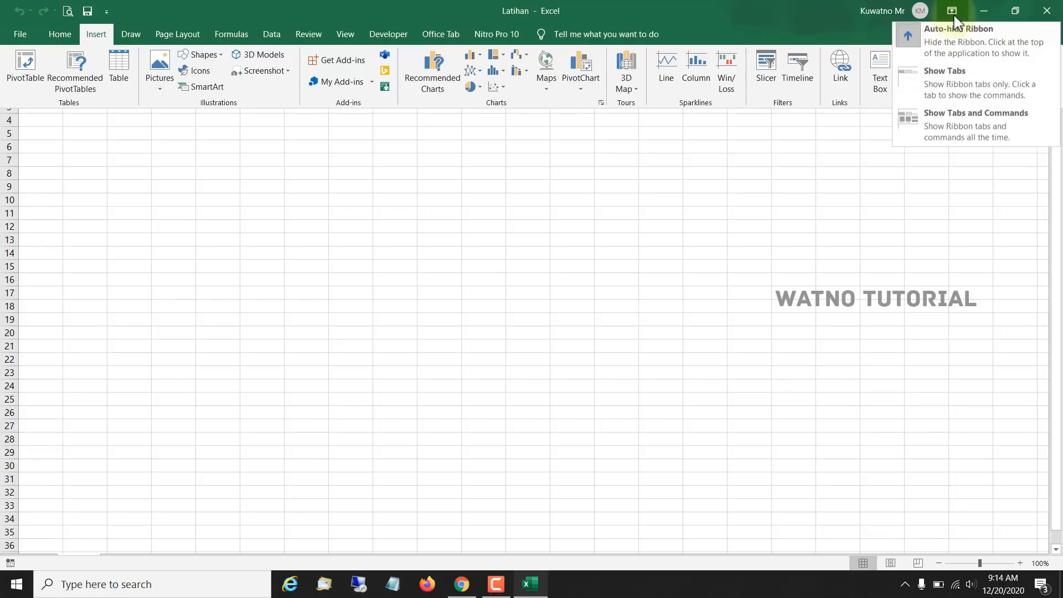
click(988, 81)
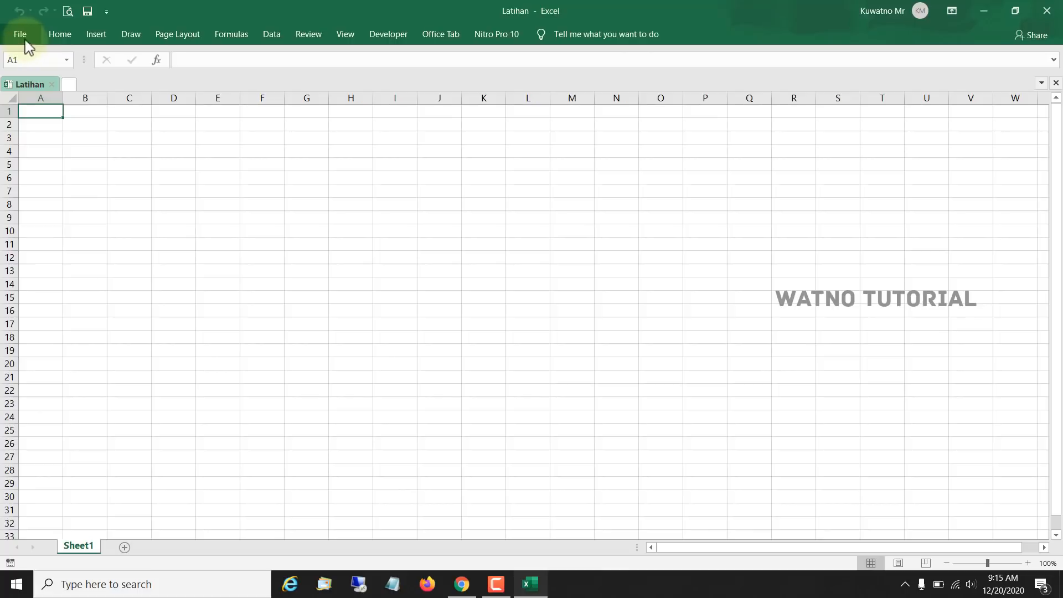
click(97, 34)
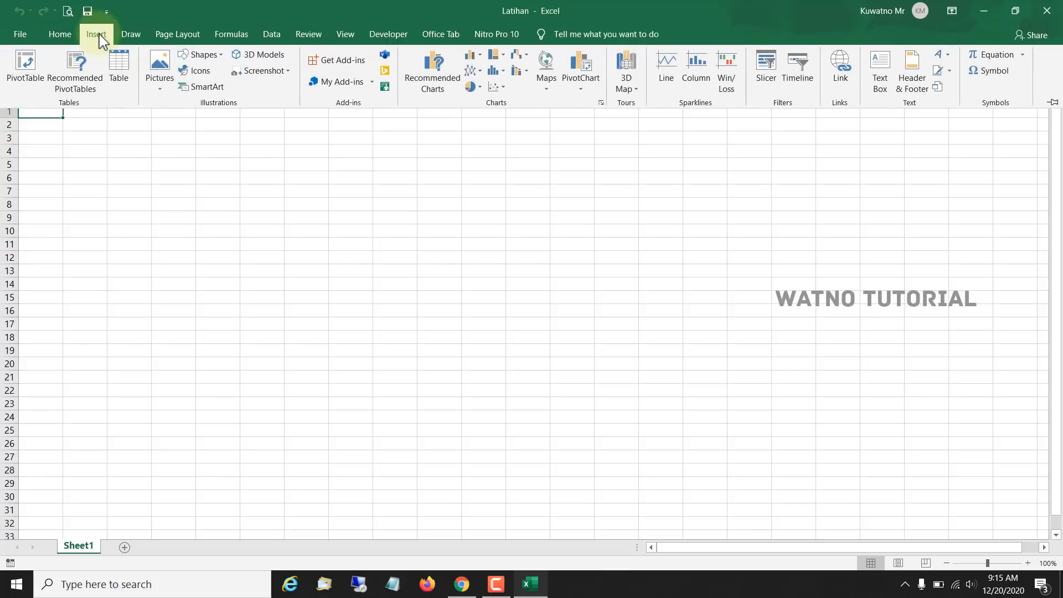
click(133, 36)
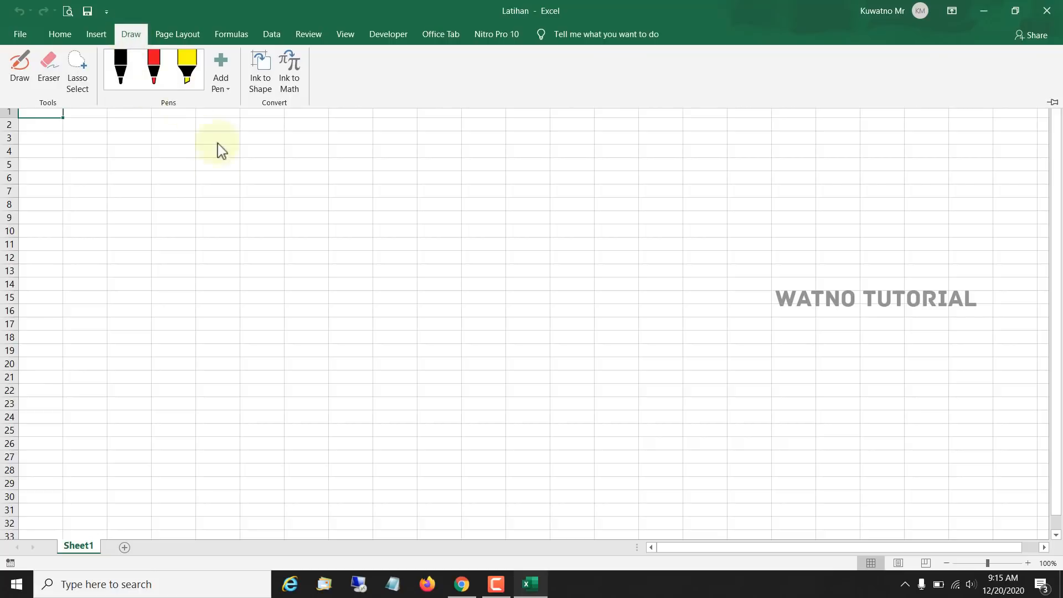
click(473, 165)
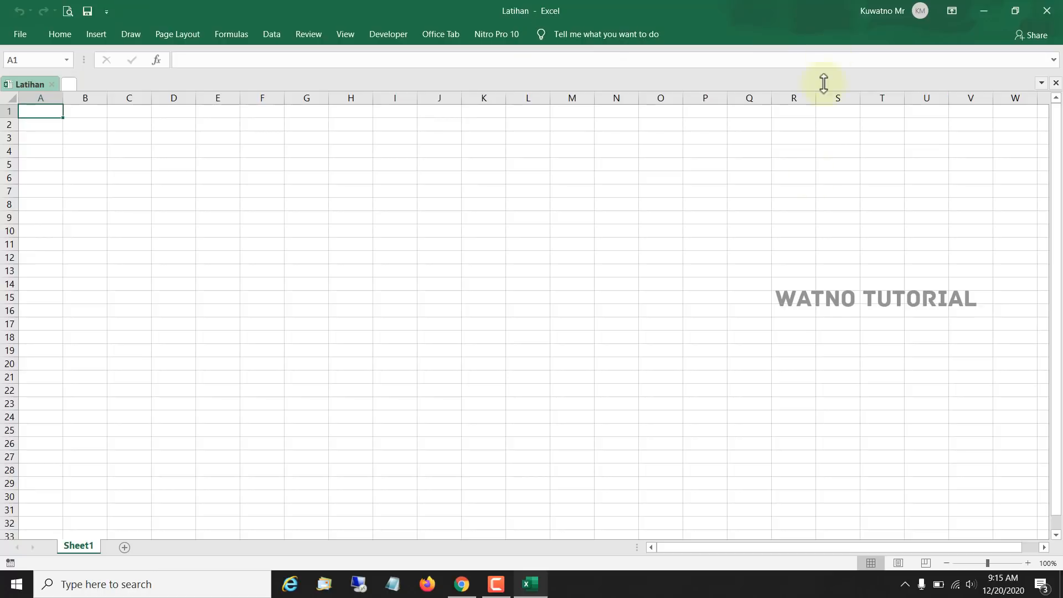
- Set the ribbon display to Show Tabs and Commands and bring up the Home commands
click(953, 12)
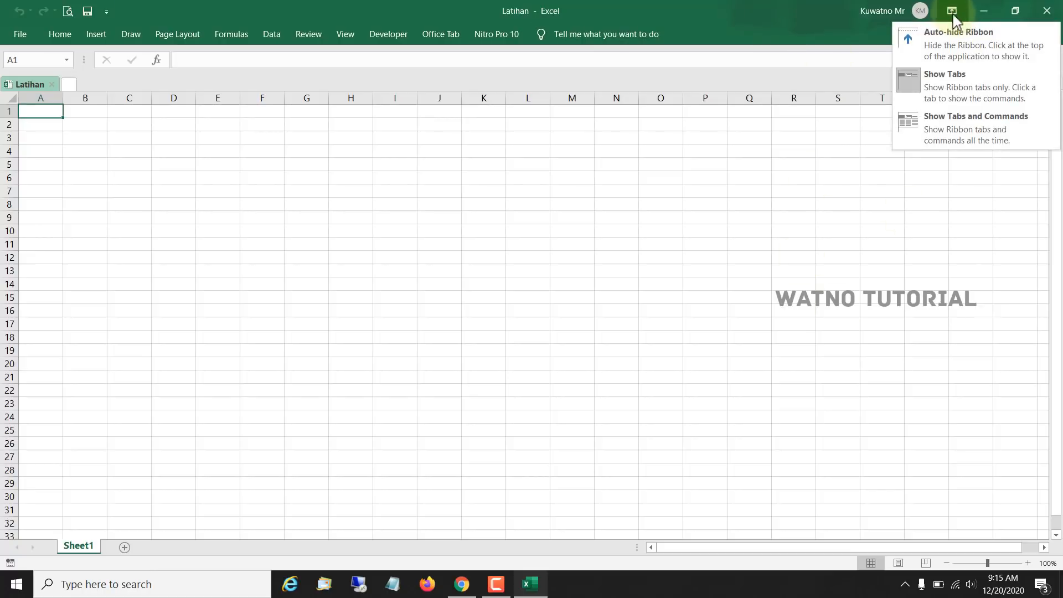
click(979, 135)
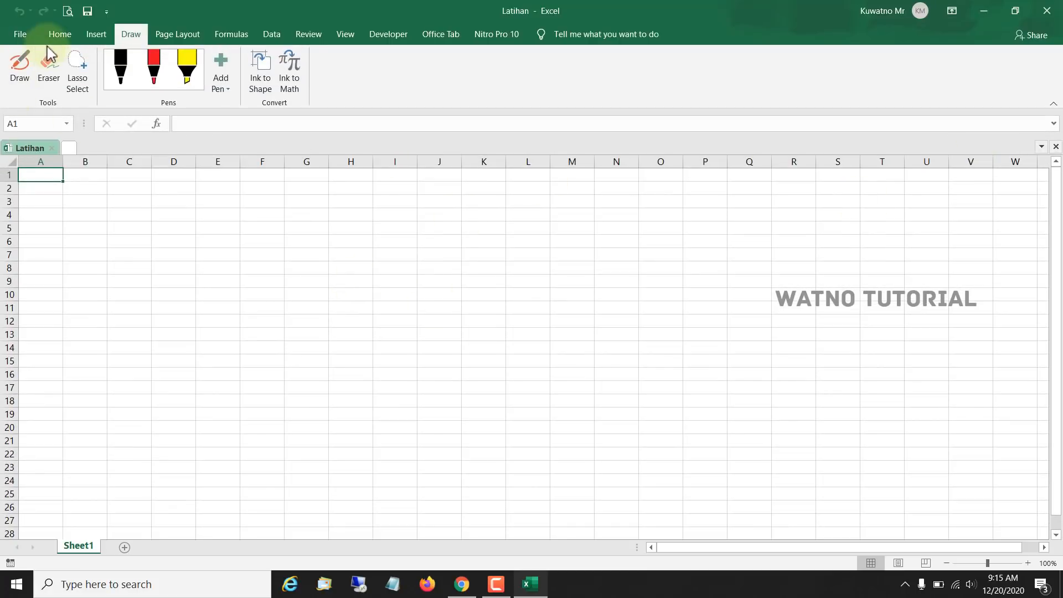
click(60, 34)
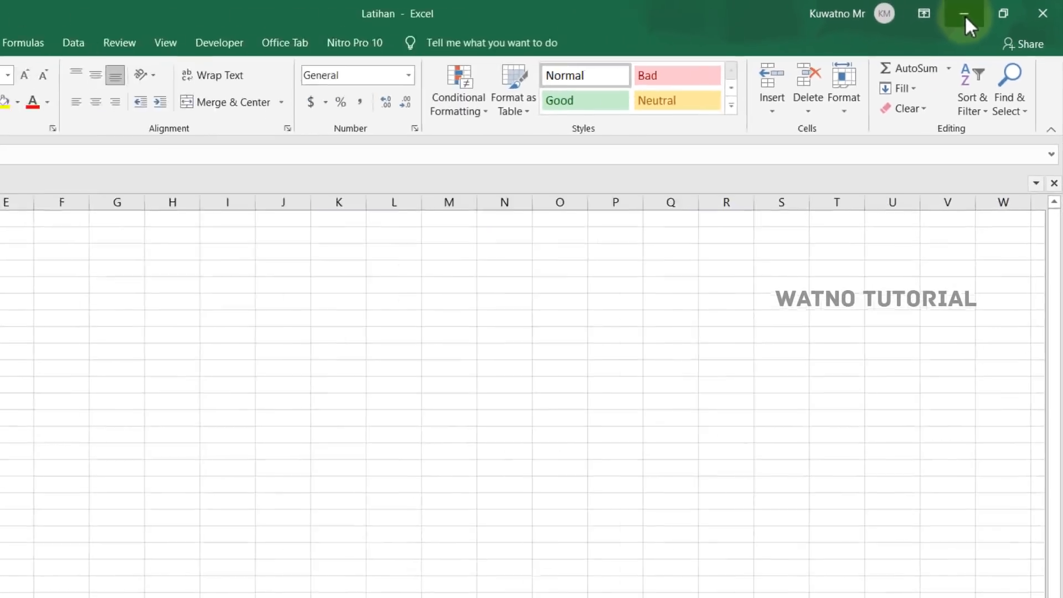
- Minimize the workbook window and reopen it, and switch it between restored and maximized size
click(846, 33)
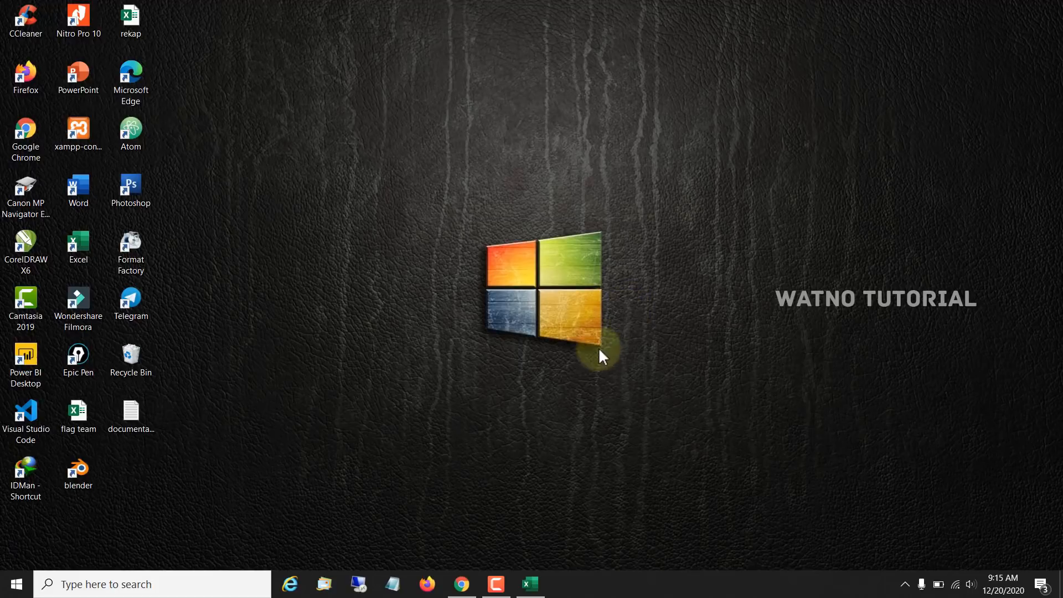
click(532, 586)
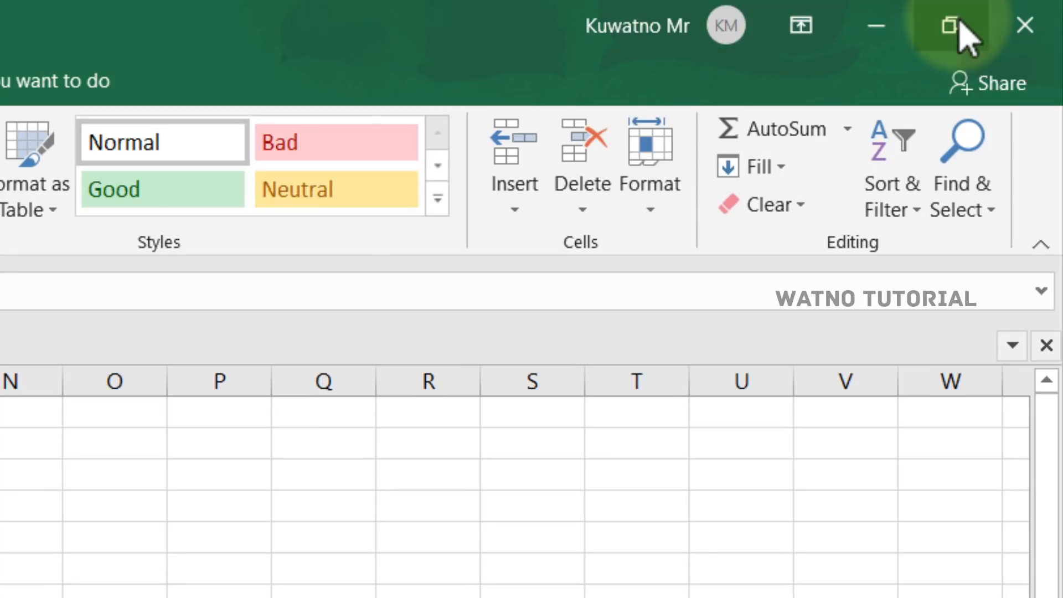
click(953, 27)
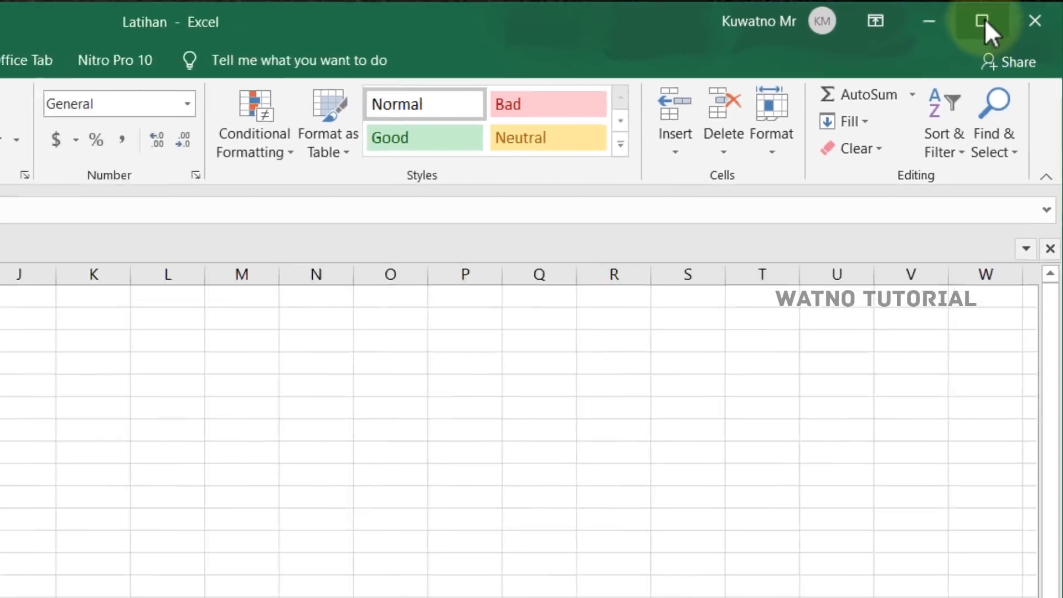
click(950, 29)
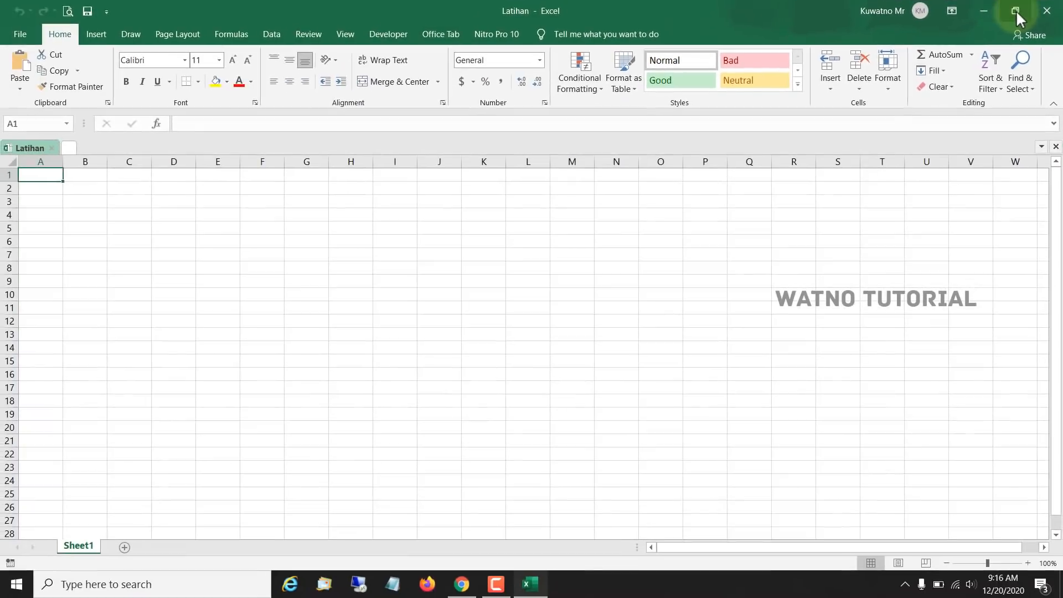
- Shrink the restored workbook window and move it near the middle of the desktop before maximizing it again
click(1015, 10)
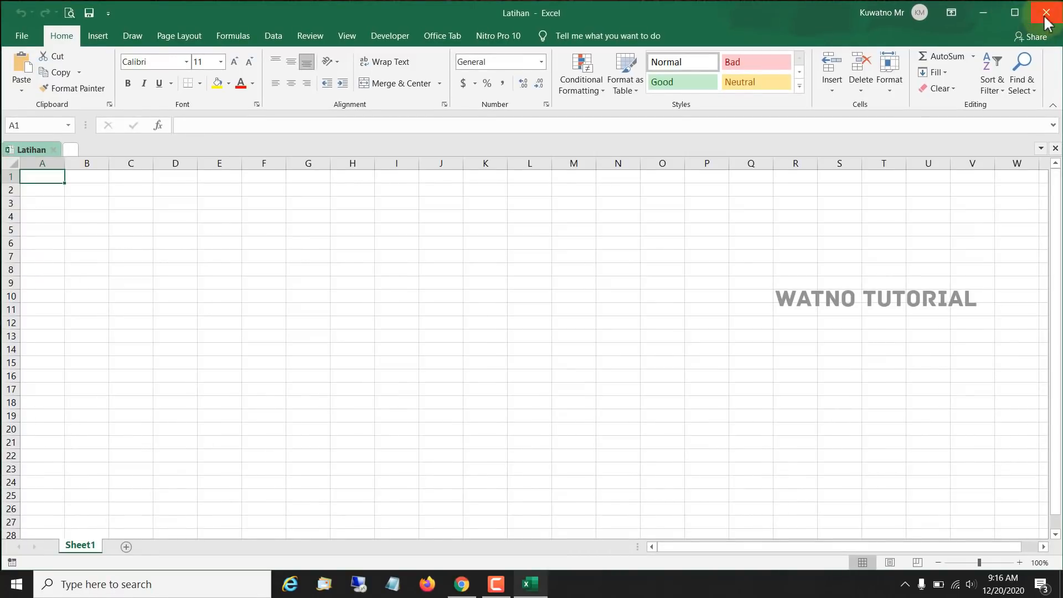
drag(1062, 2, 663, 279)
drag(418, 289, 624, 145)
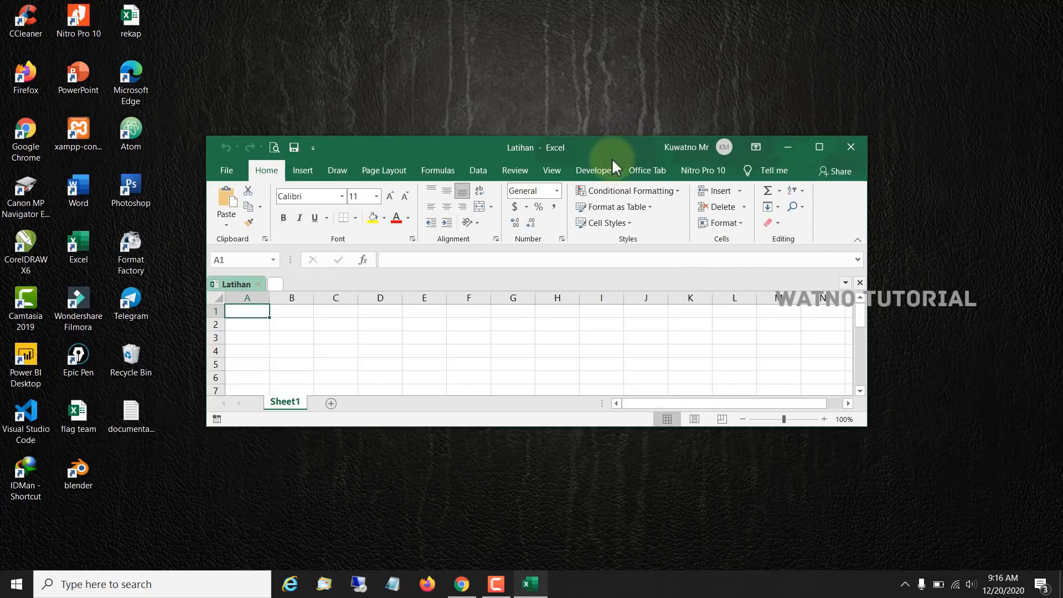
click(822, 146)
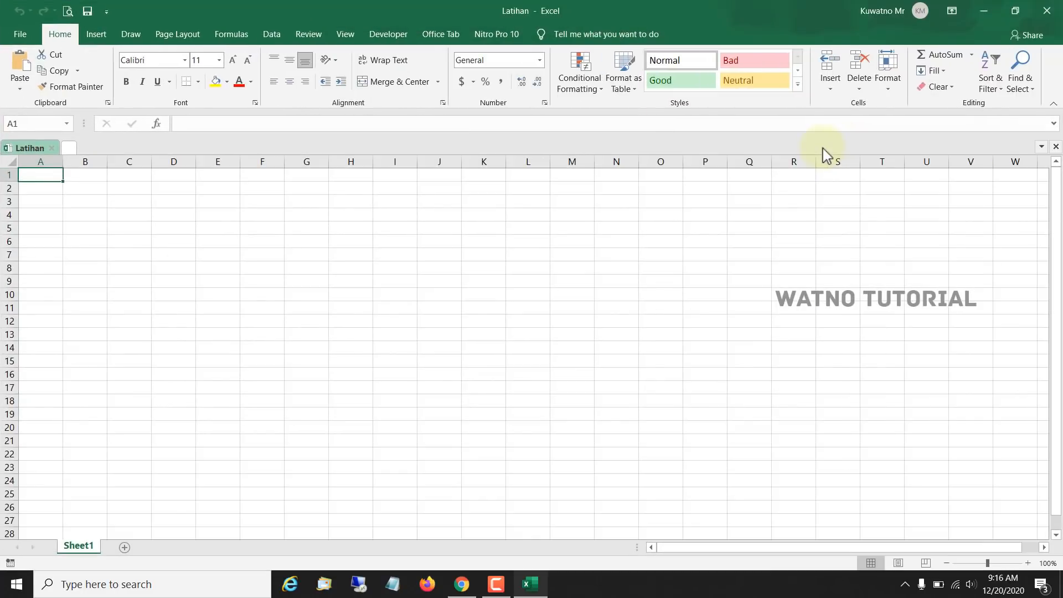
- Restore the workbook window to its smaller size, move it near the upper edge of the desktop, and maximize it again
click(1015, 12)
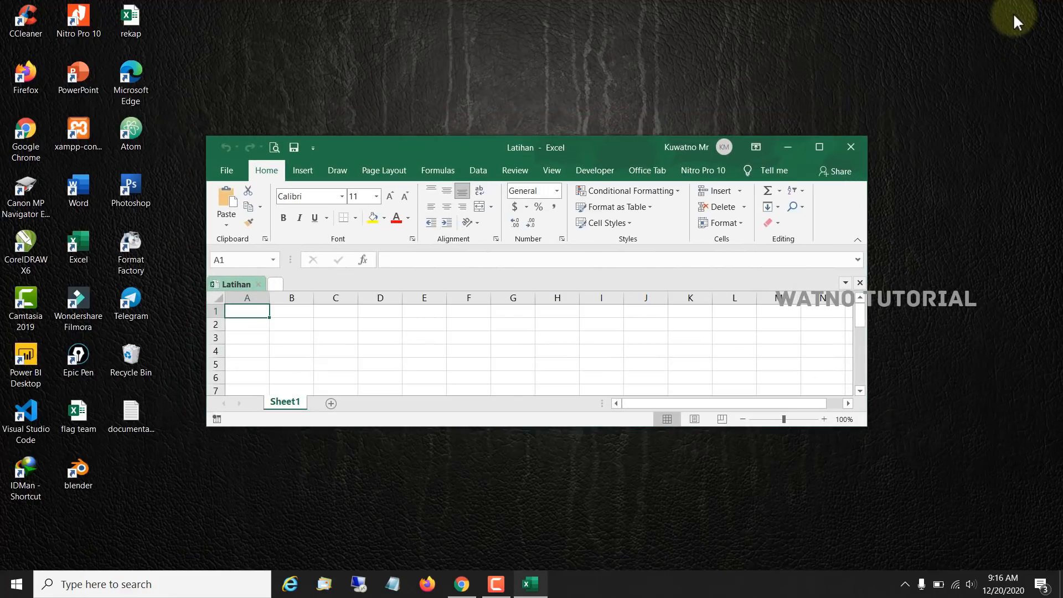
drag(590, 149, 700, 36)
click(928, 33)
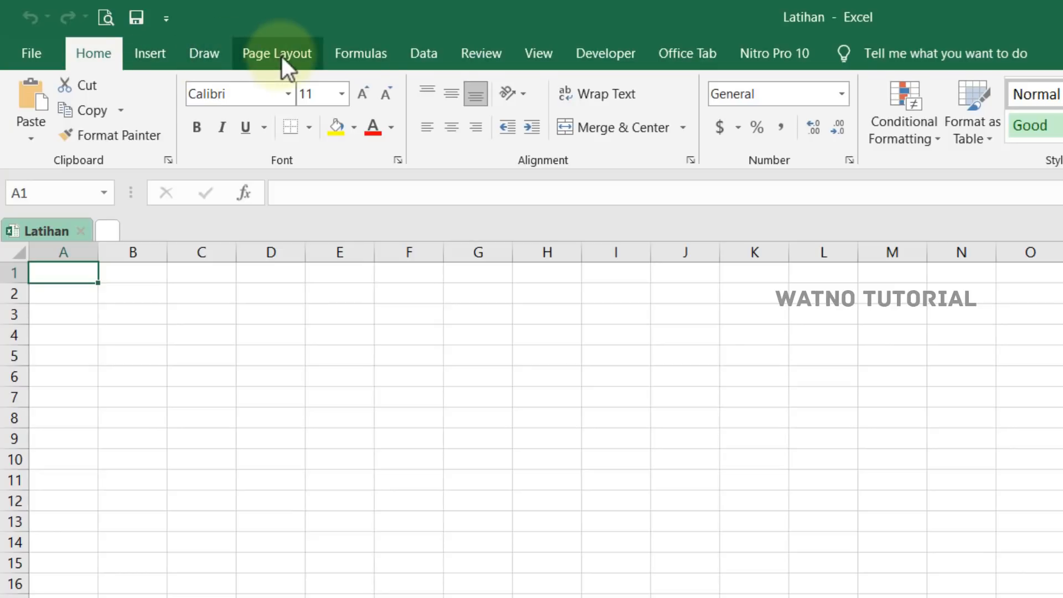
- Show the Nitro Pro 10 commands and the Office Tab commands on the ribbon
click(793, 55)
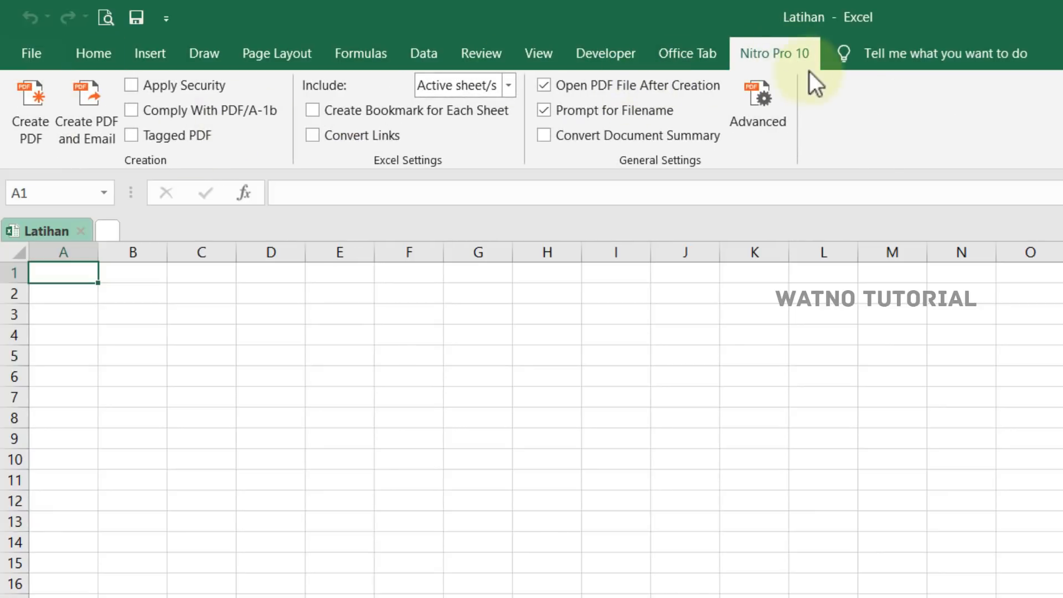
click(706, 55)
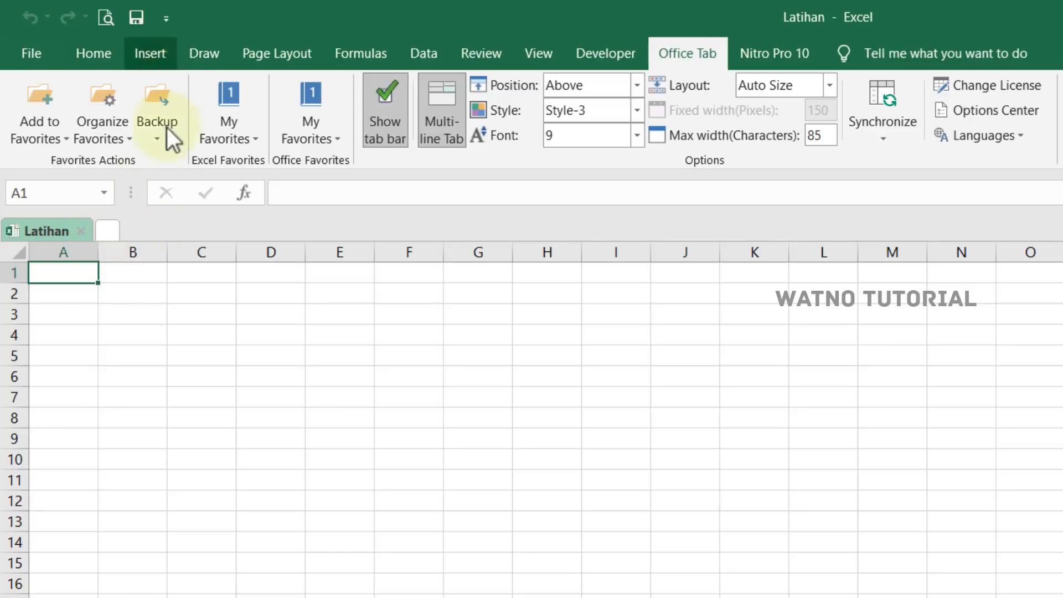
- Create a new blank workbook, switch between it and Latihan, and close the new one
click(38, 60)
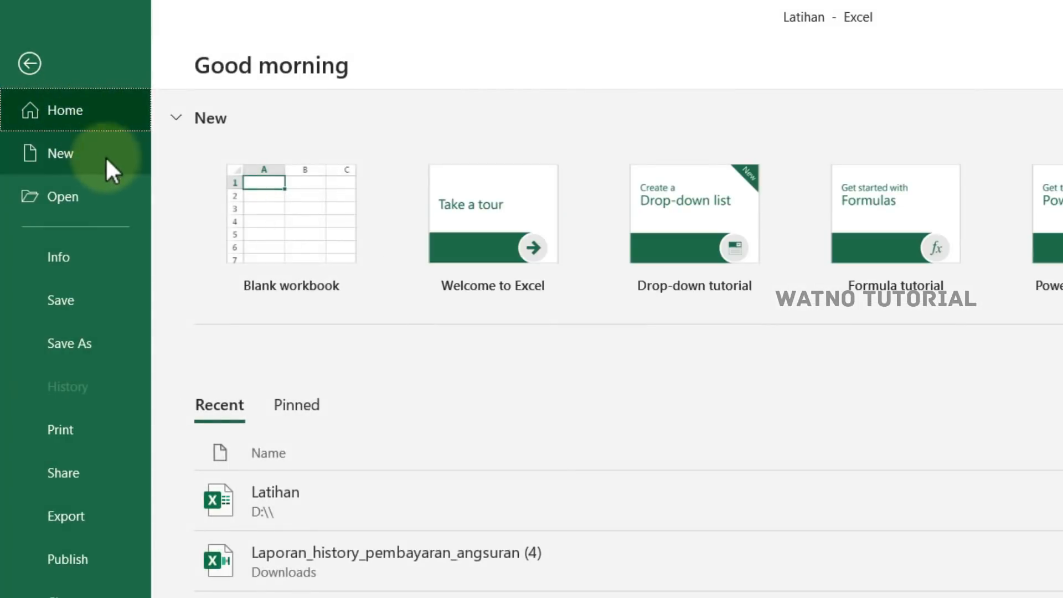
click(87, 160)
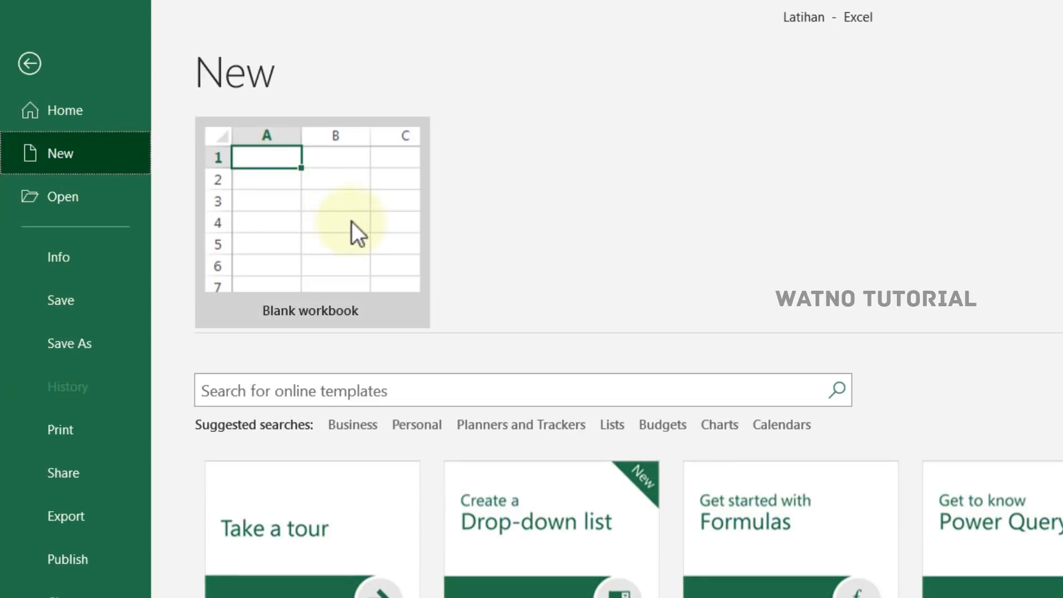
click(356, 212)
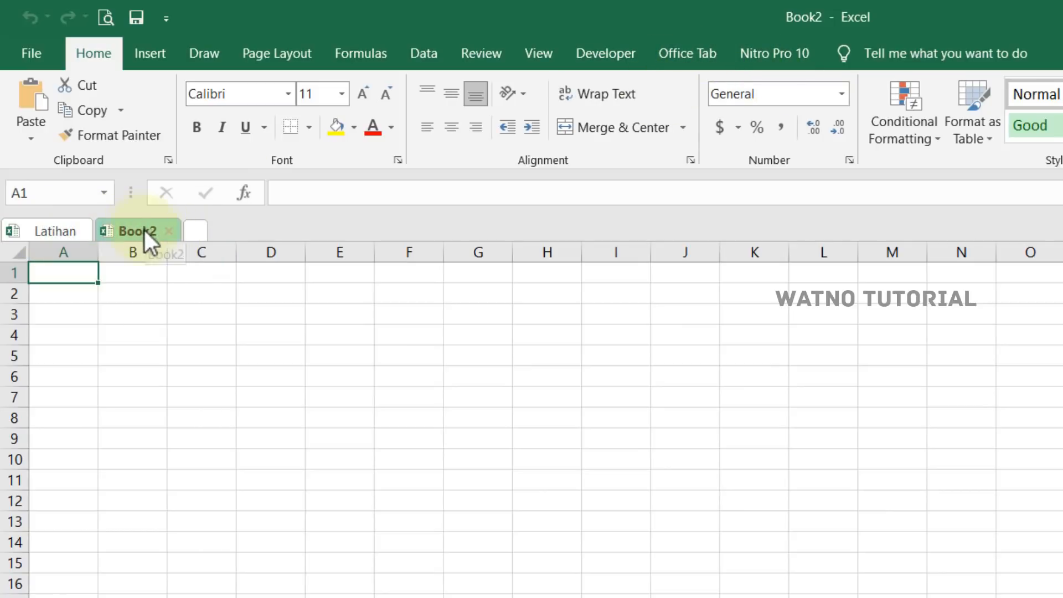
drag(62, 233, 138, 230)
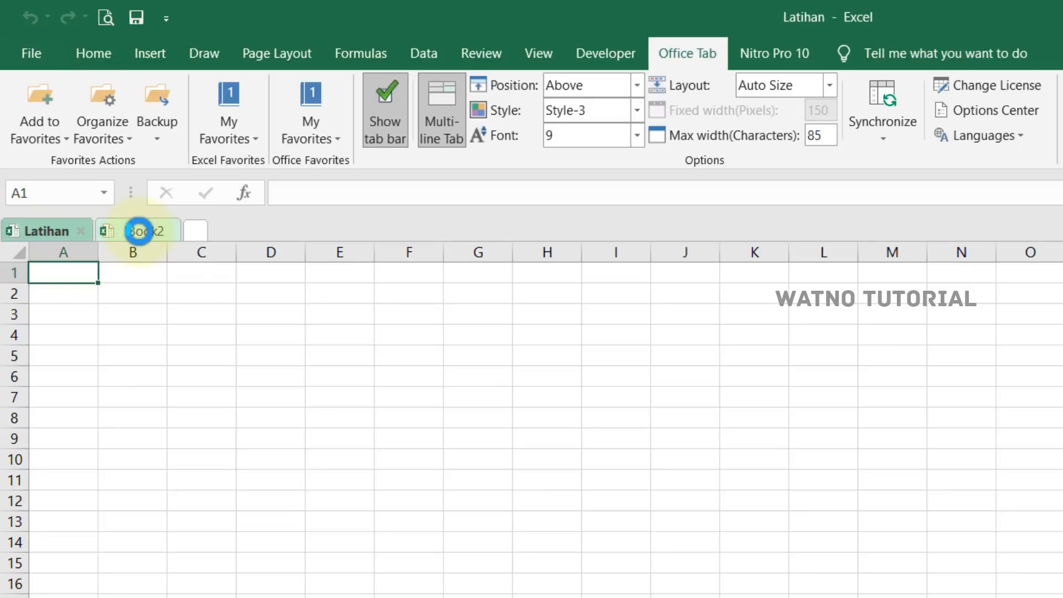
click(141, 233)
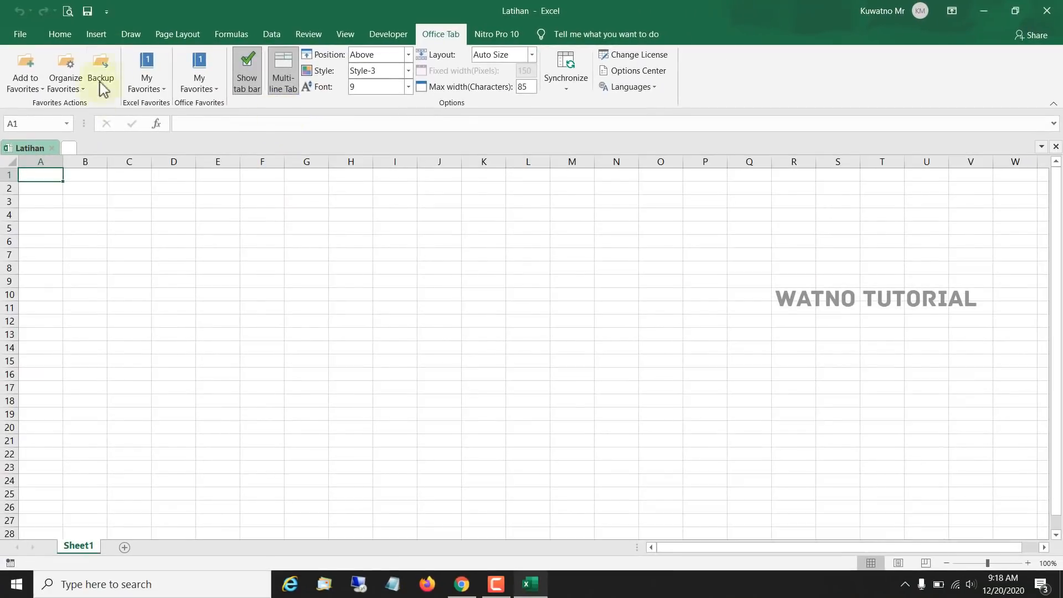
- Show the Home commands and browse the list of available fonts, closing it without choosing one
click(60, 36)
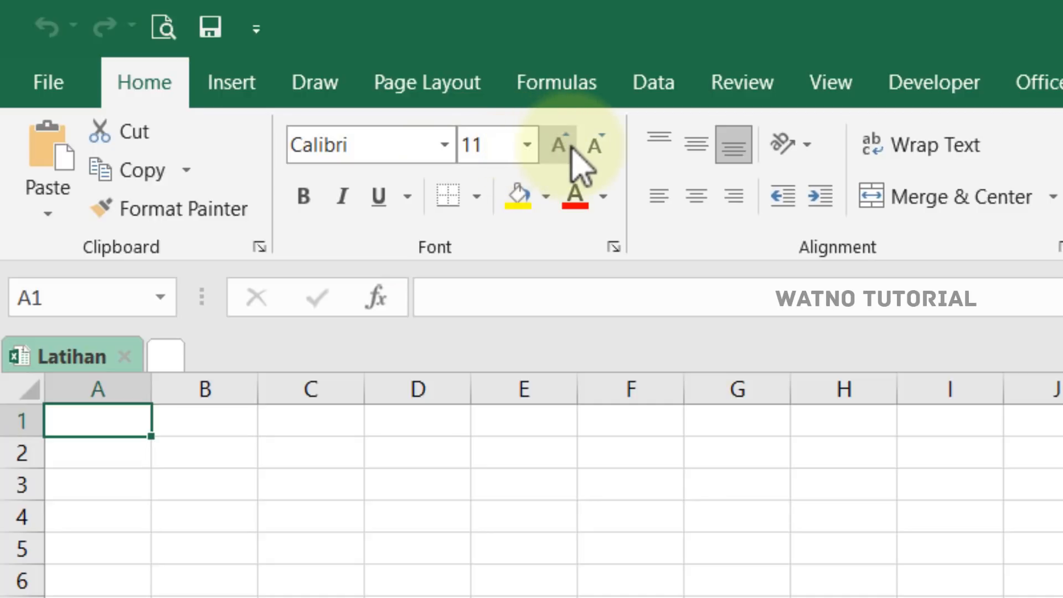
click(445, 146)
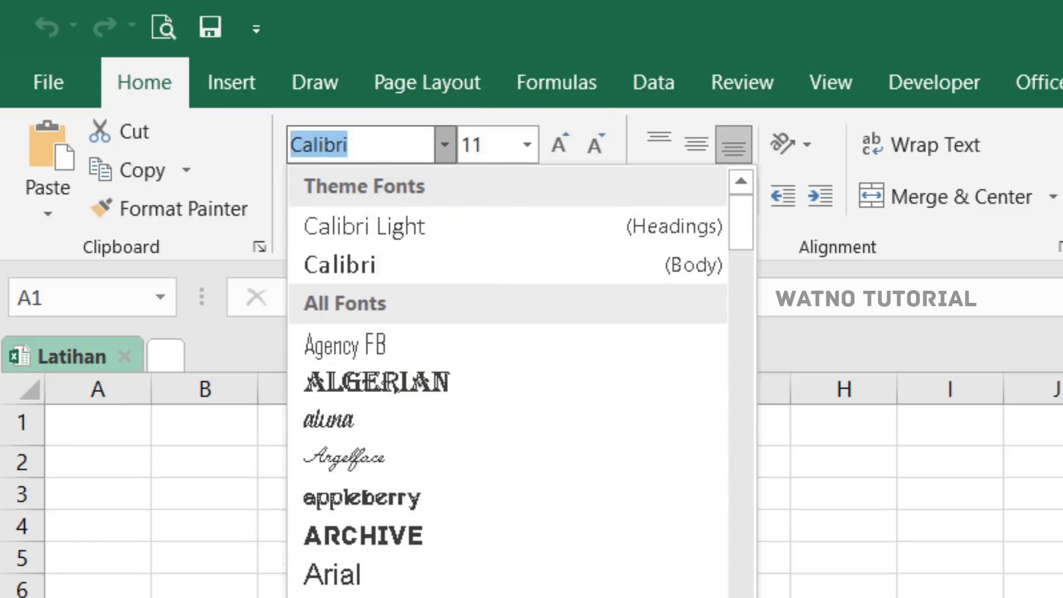
scroll(501, 585, down, 2)
scroll(509, 554, up, 1)
click(883, 361)
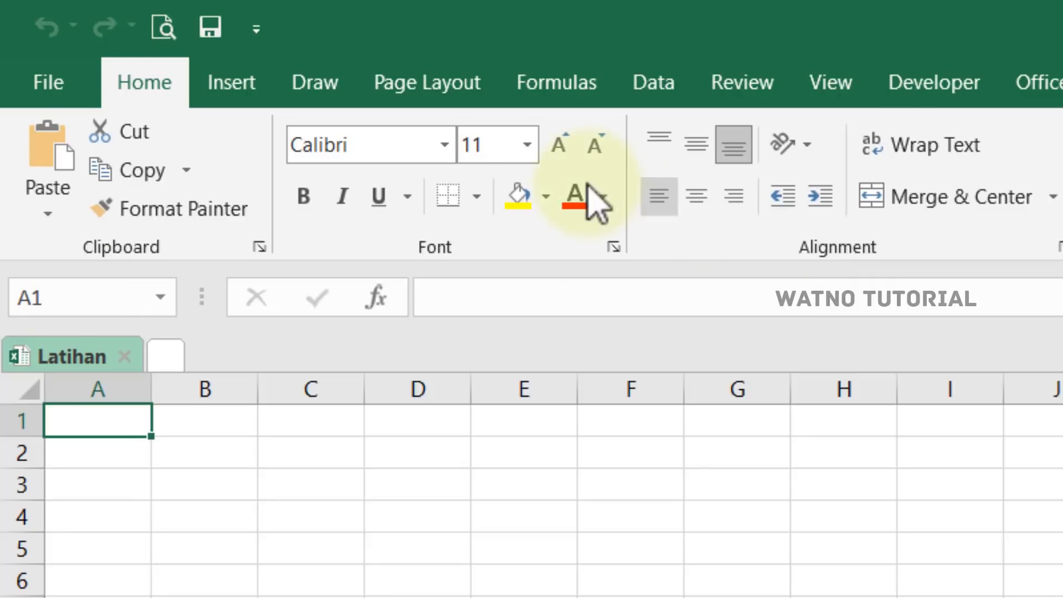
- Show the Insert commands and enter the text "Watno tutorial" in cell E4 through the formula bar
click(245, 83)
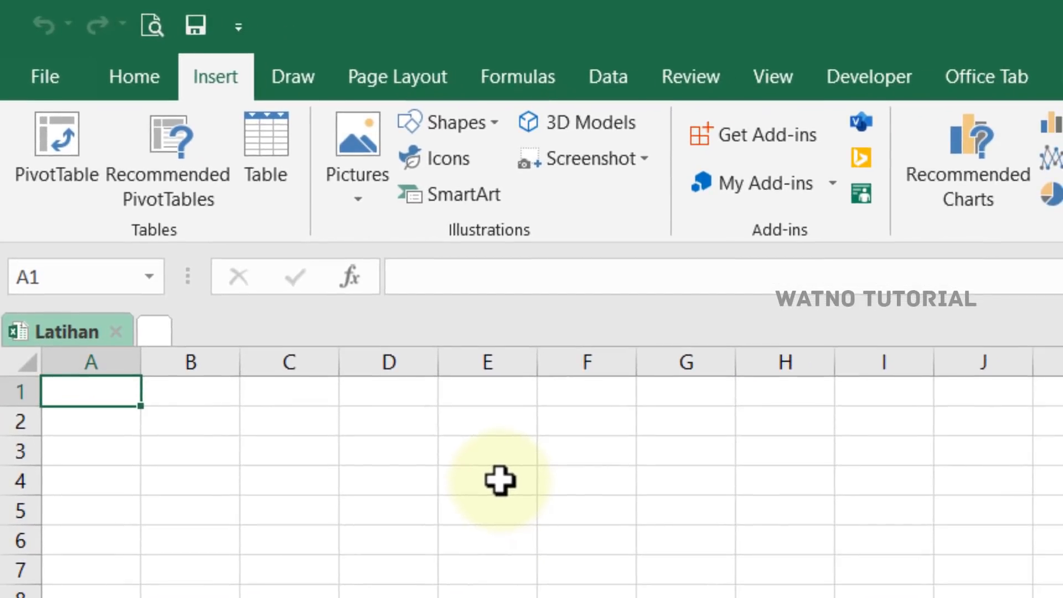
click(500, 480)
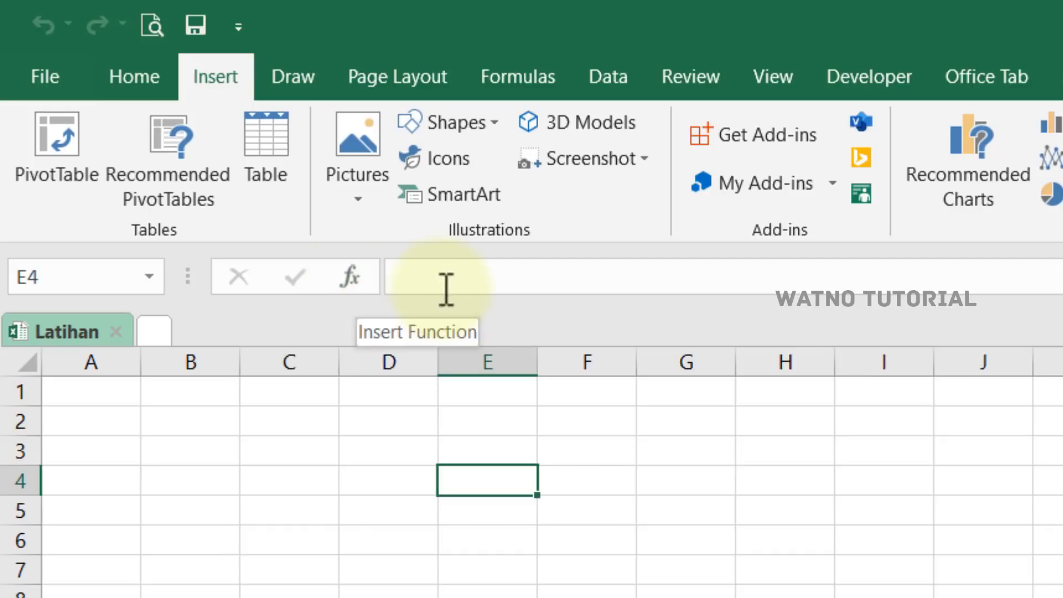
click(427, 274)
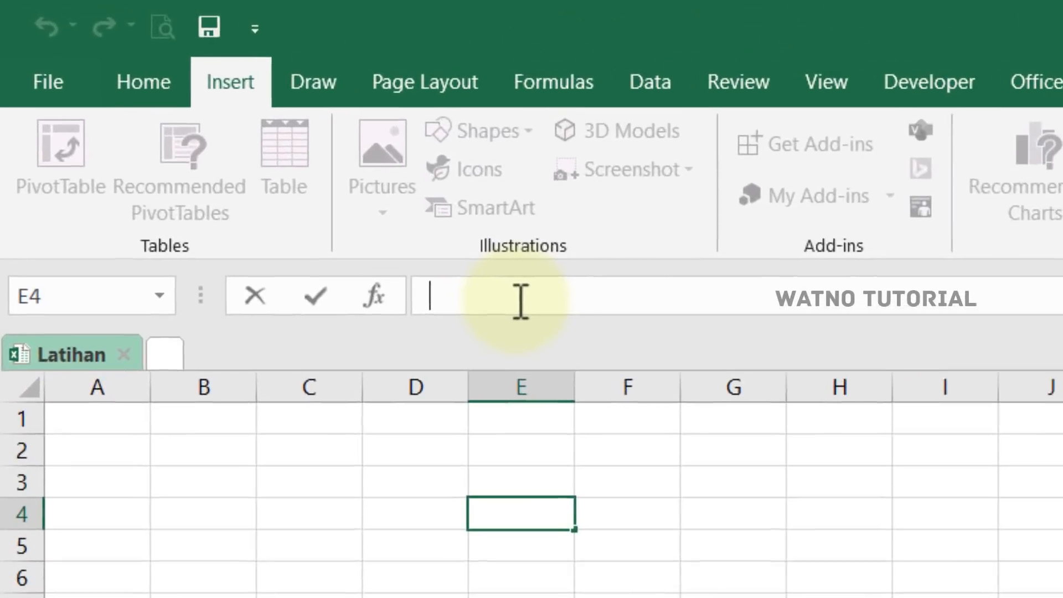
text(Wa)
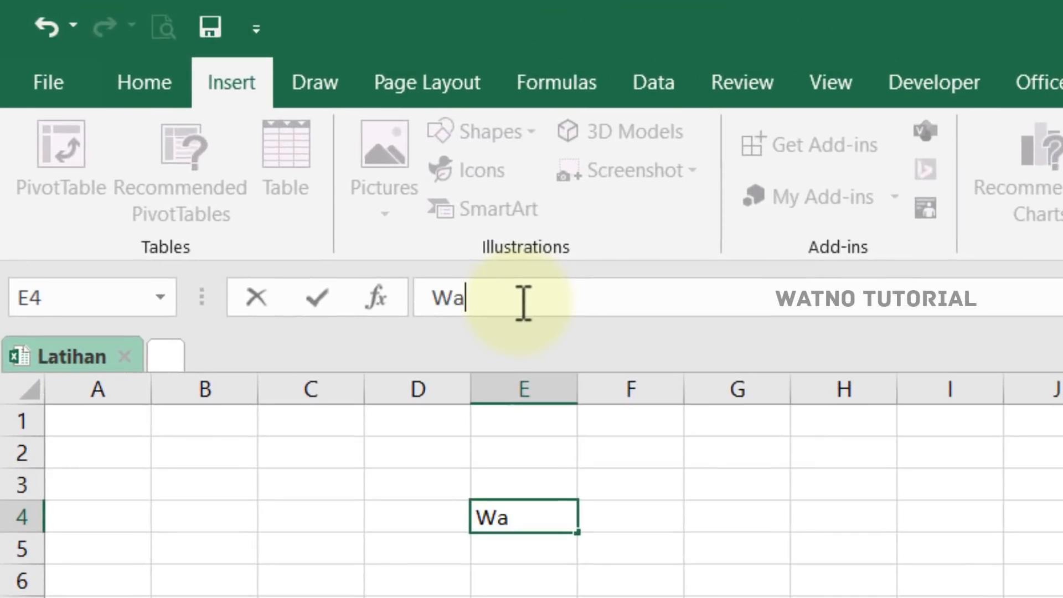
text(tno tut)
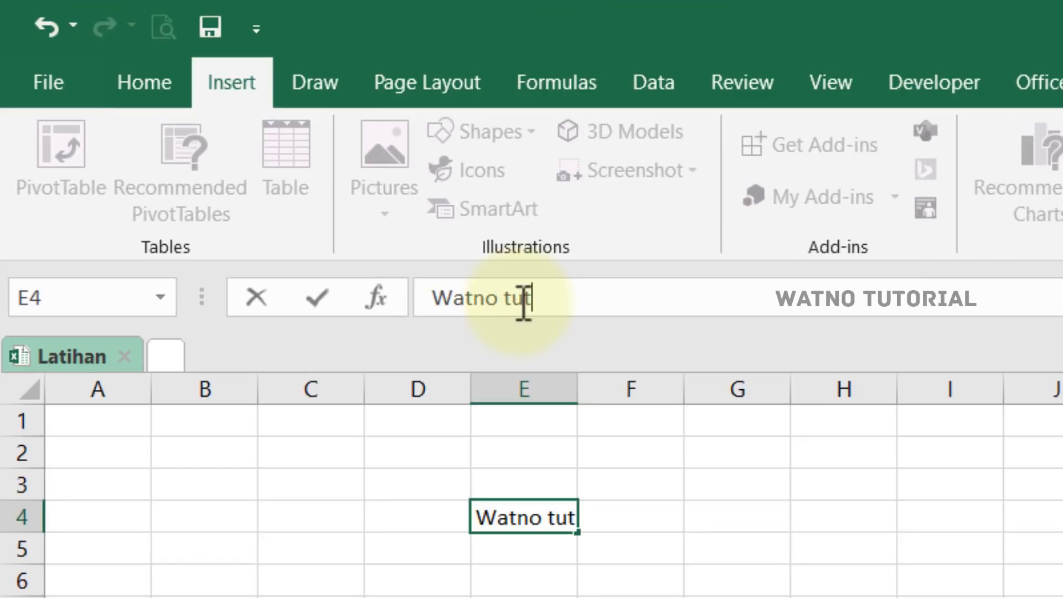
text(orial)
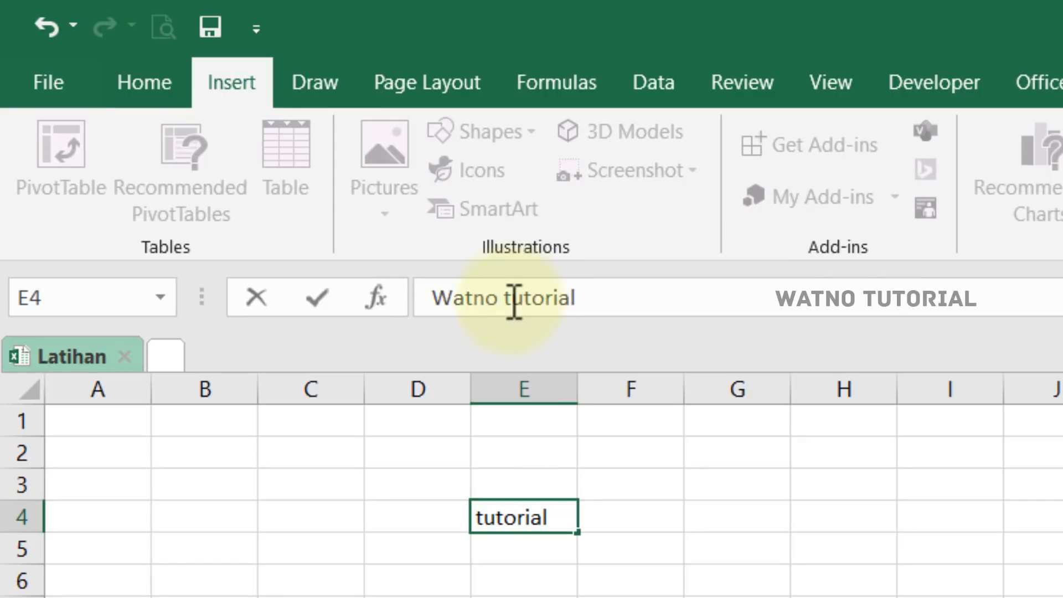
key(Return)
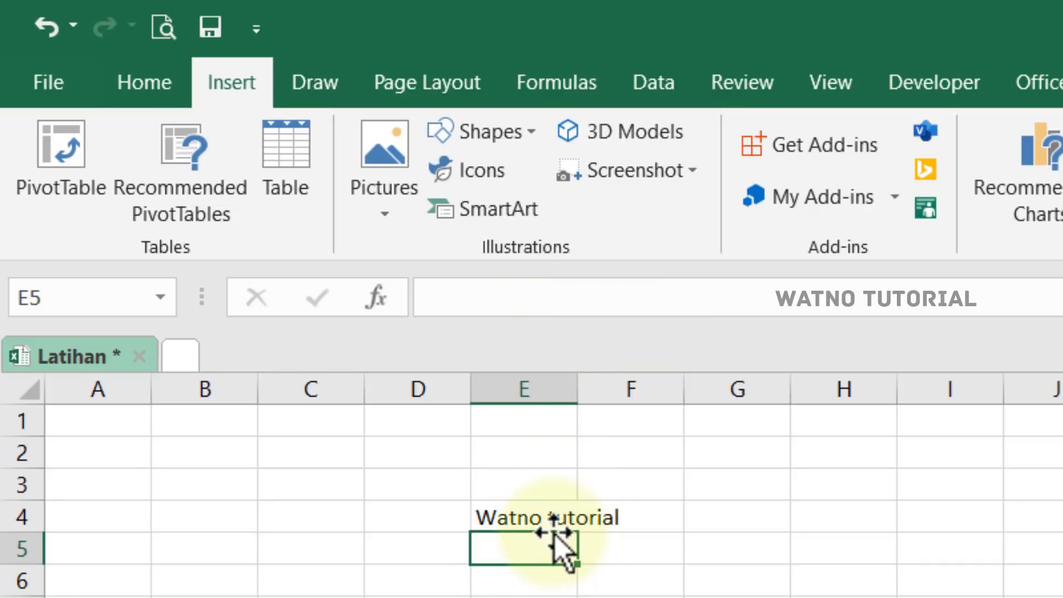
- Open the text of cell E4 for editing in the formula bar and confirm the entry
click(546, 519)
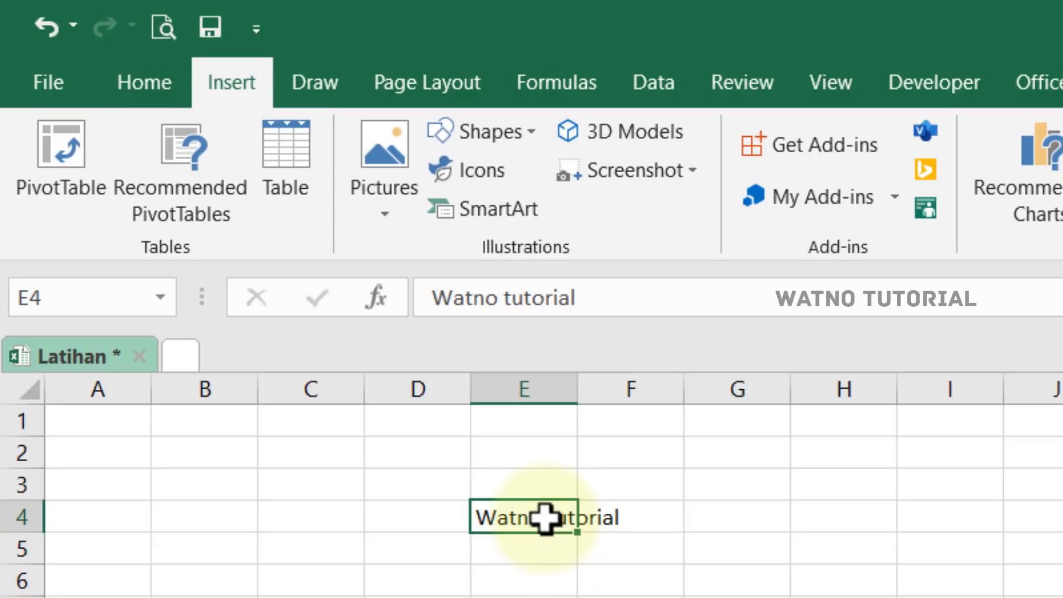
click(626, 297)
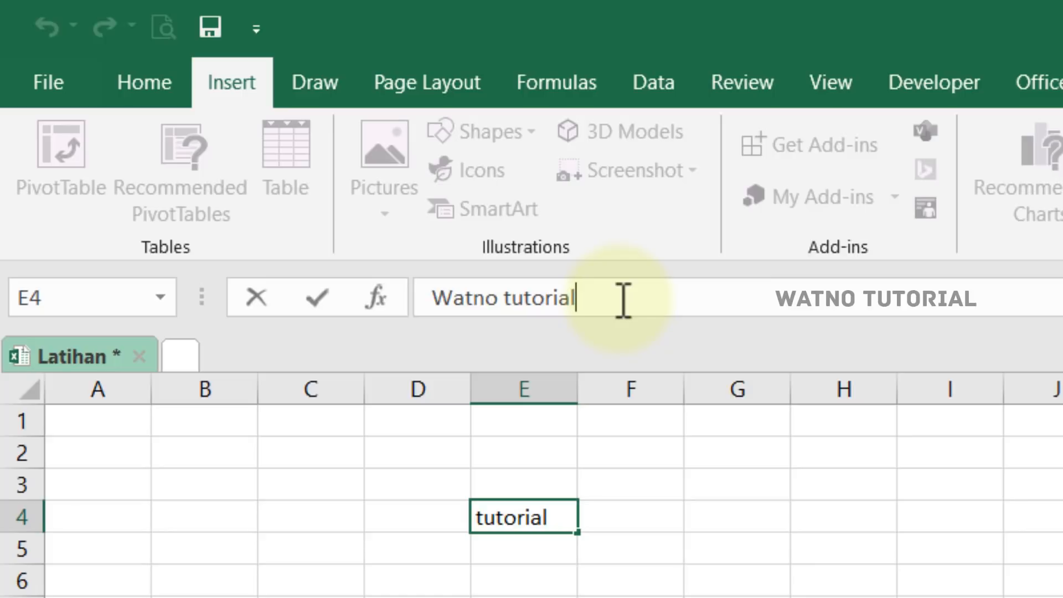
key(Return)
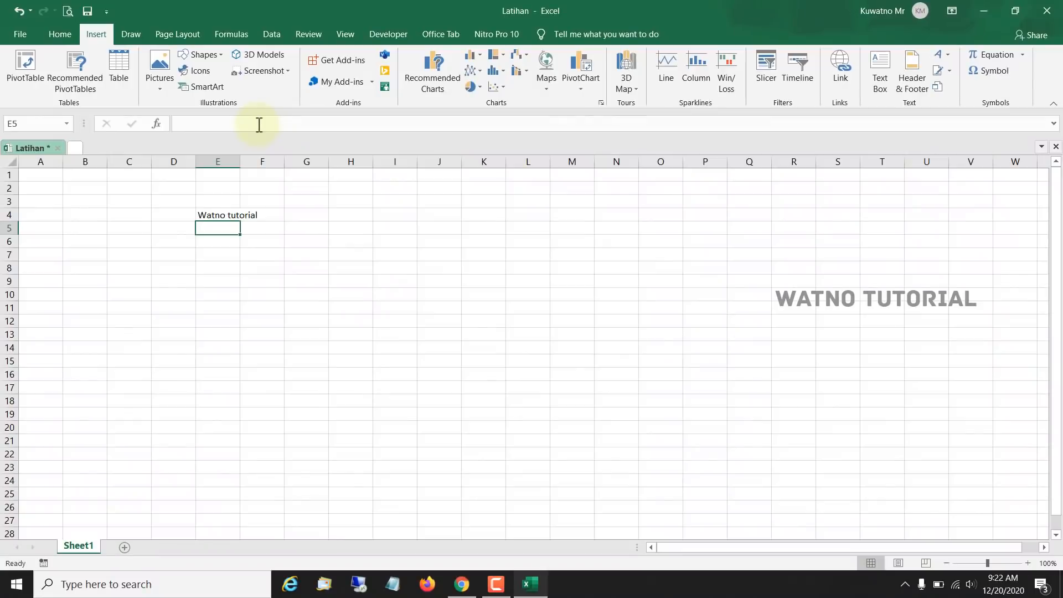
- Enter the formula =E4 in cell H4, picking cell E4 as the reference
click(266, 122)
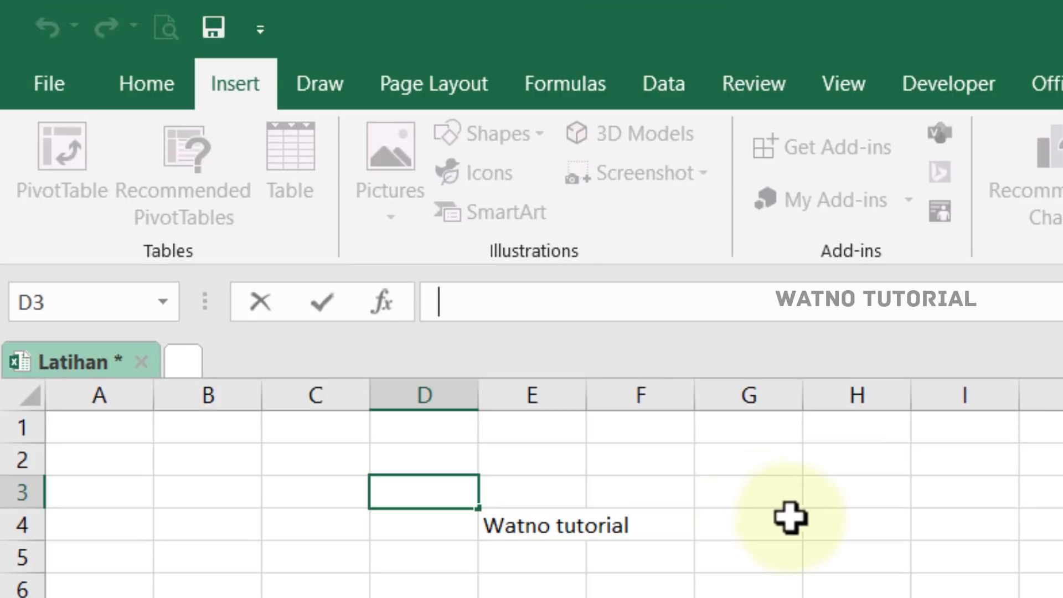
click(875, 526)
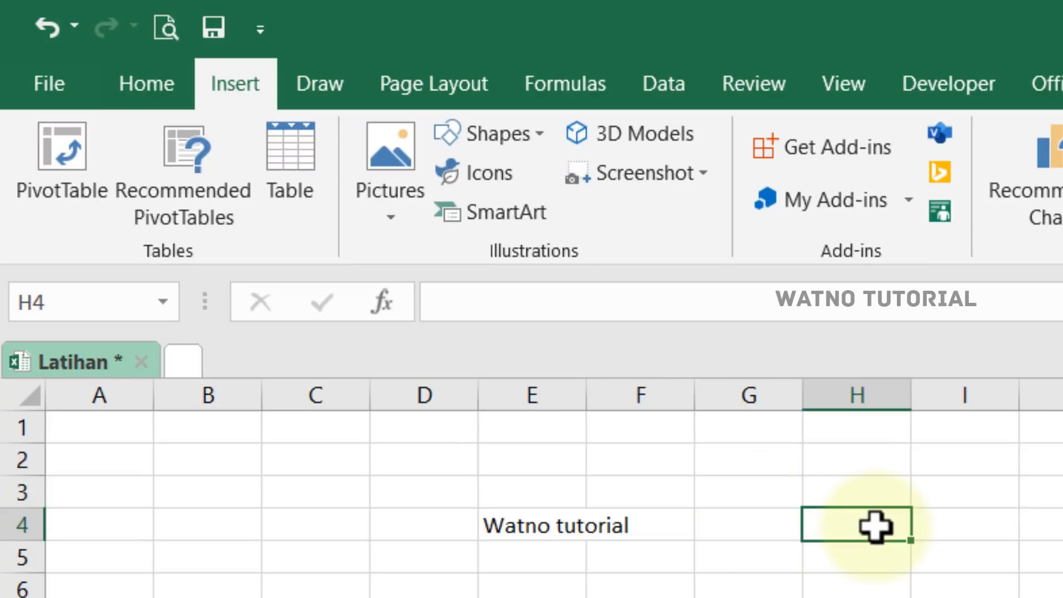
text(=)
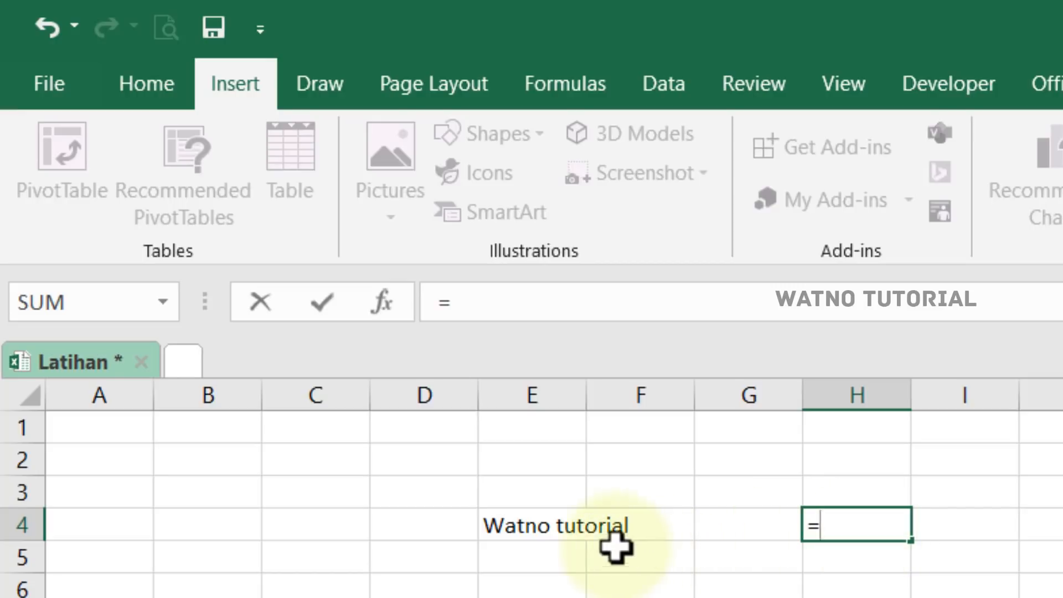
click(545, 520)
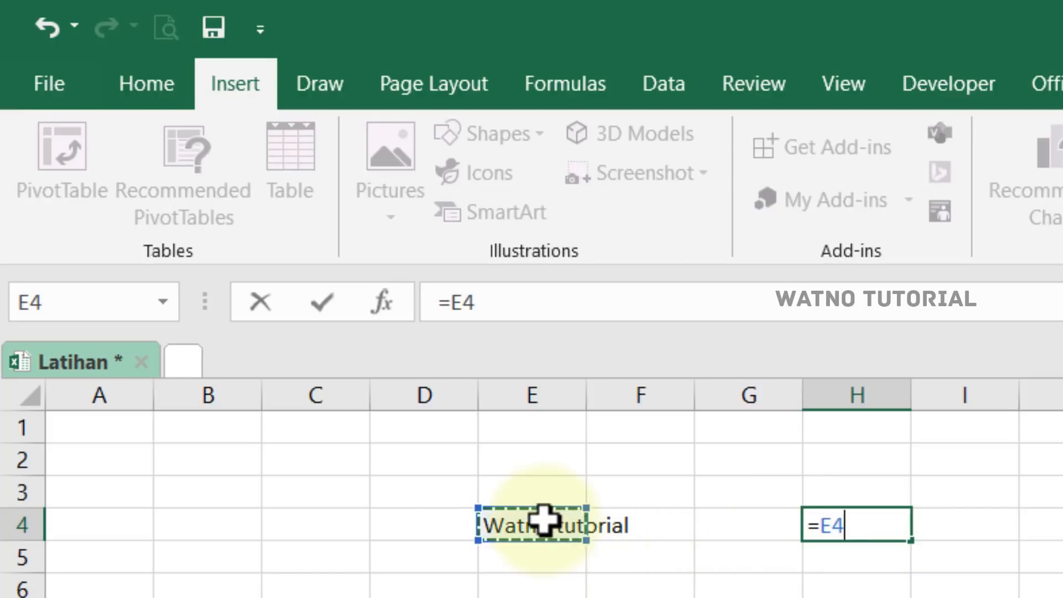
key(Return)
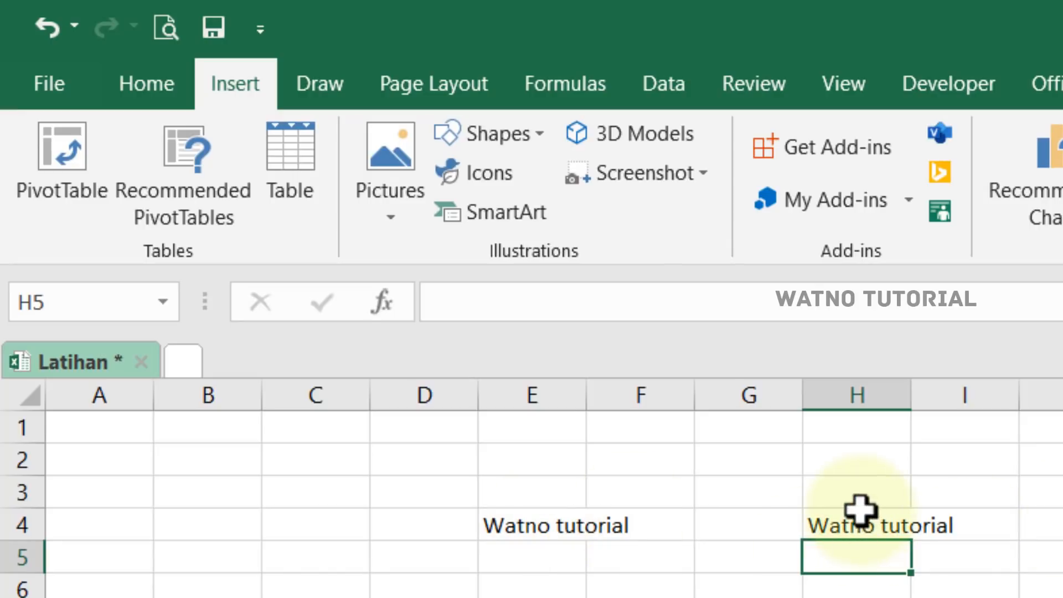
- Compare the contents of cells E4 and H4 in the formula bar by selecting each in turn
click(533, 526)
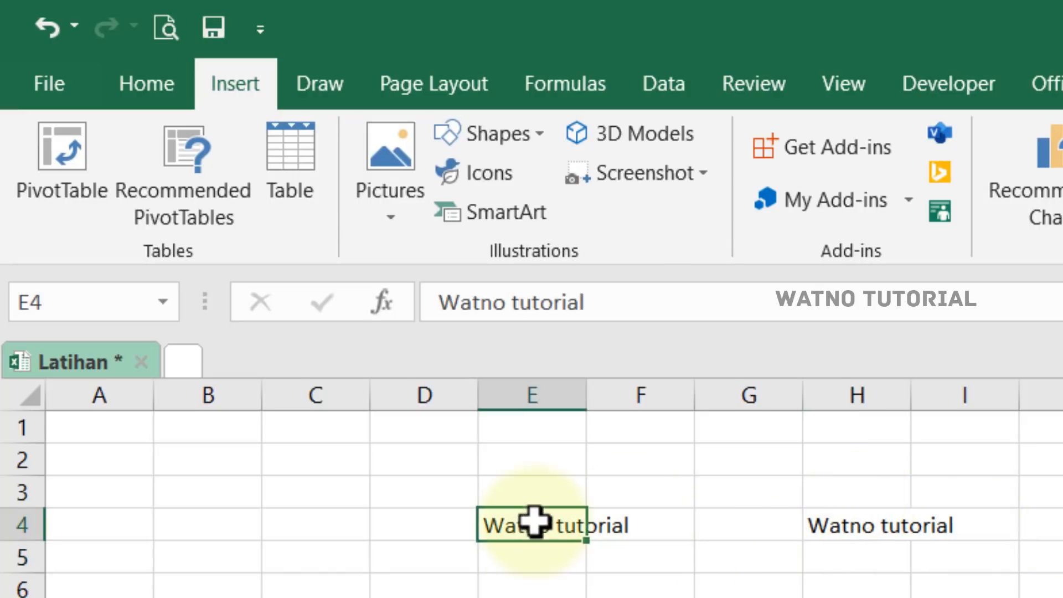
click(847, 518)
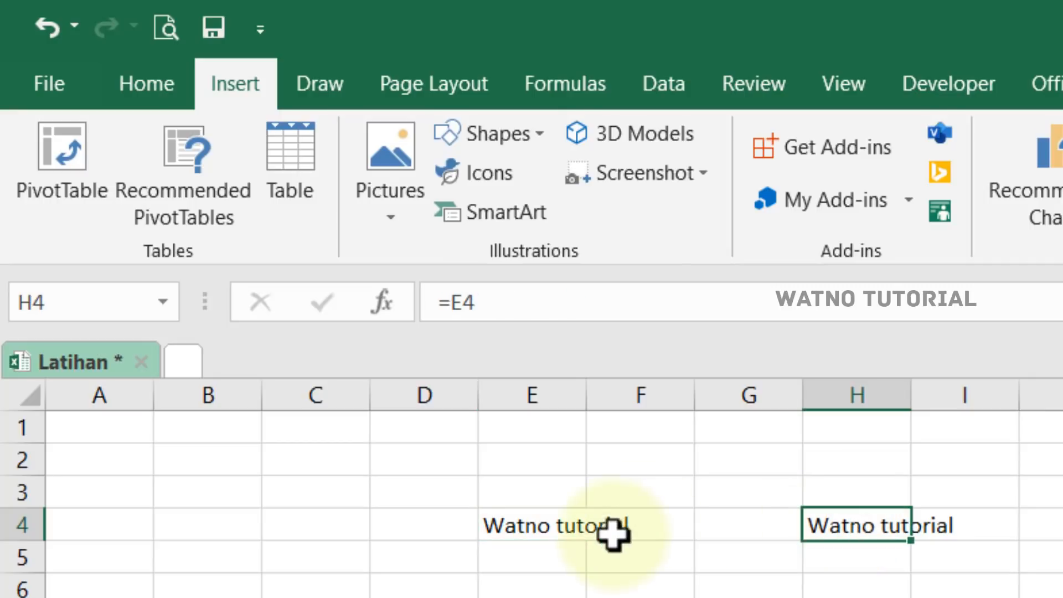
click(550, 524)
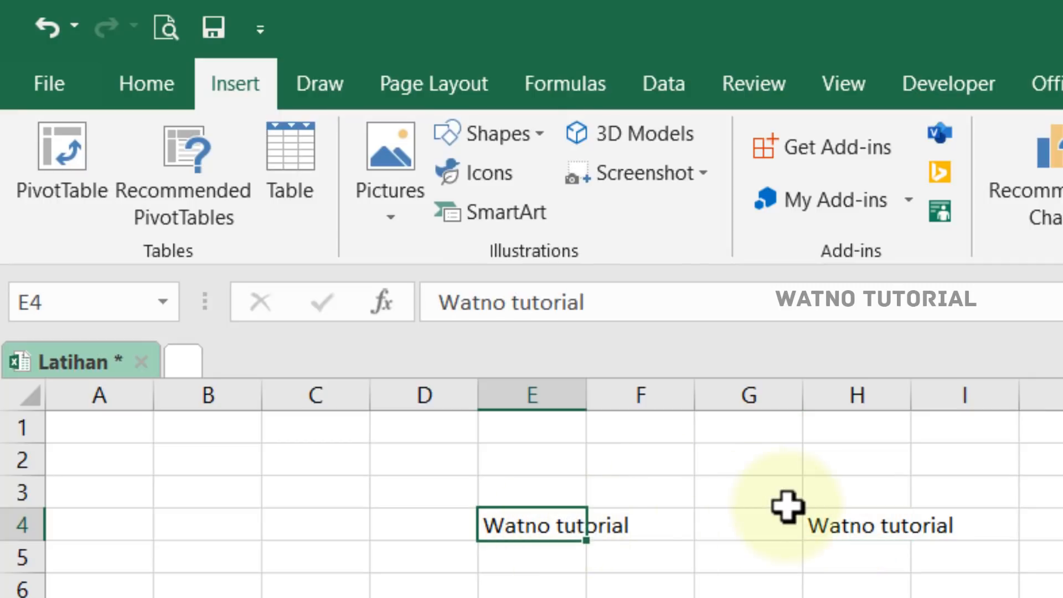
click(848, 517)
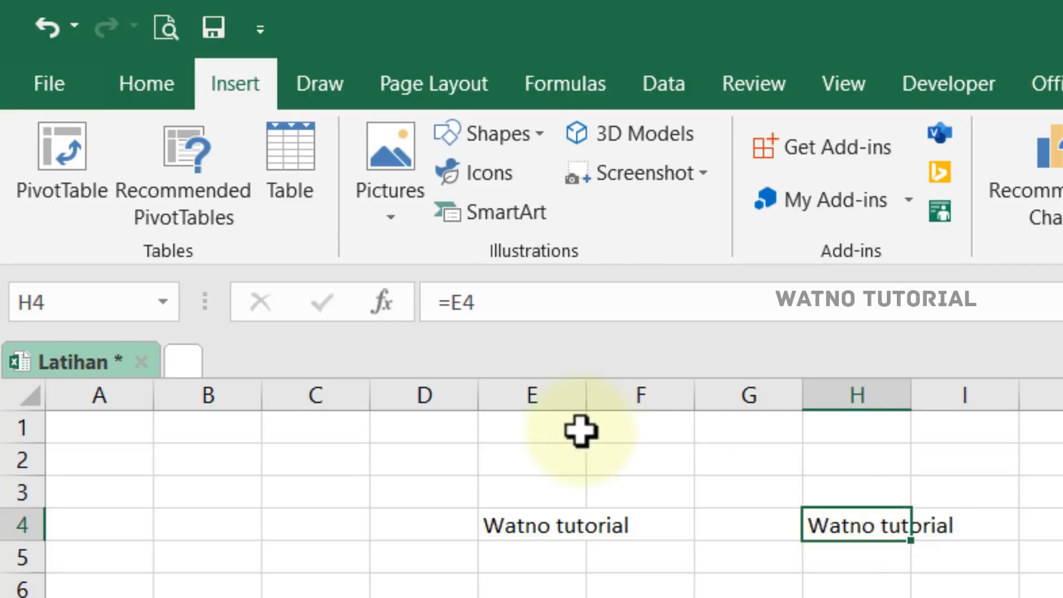
click(524, 518)
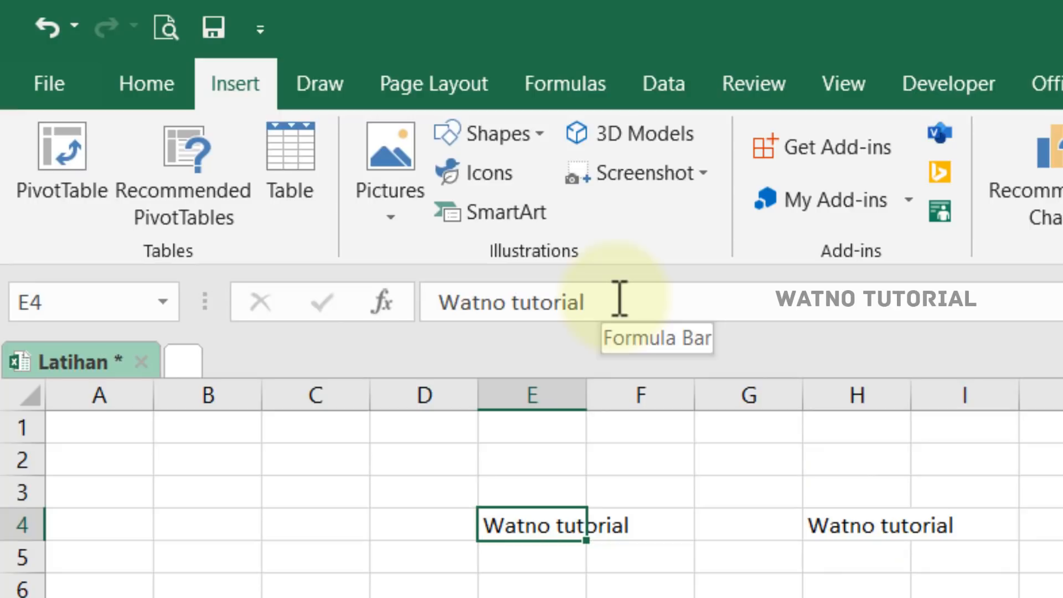
click(865, 522)
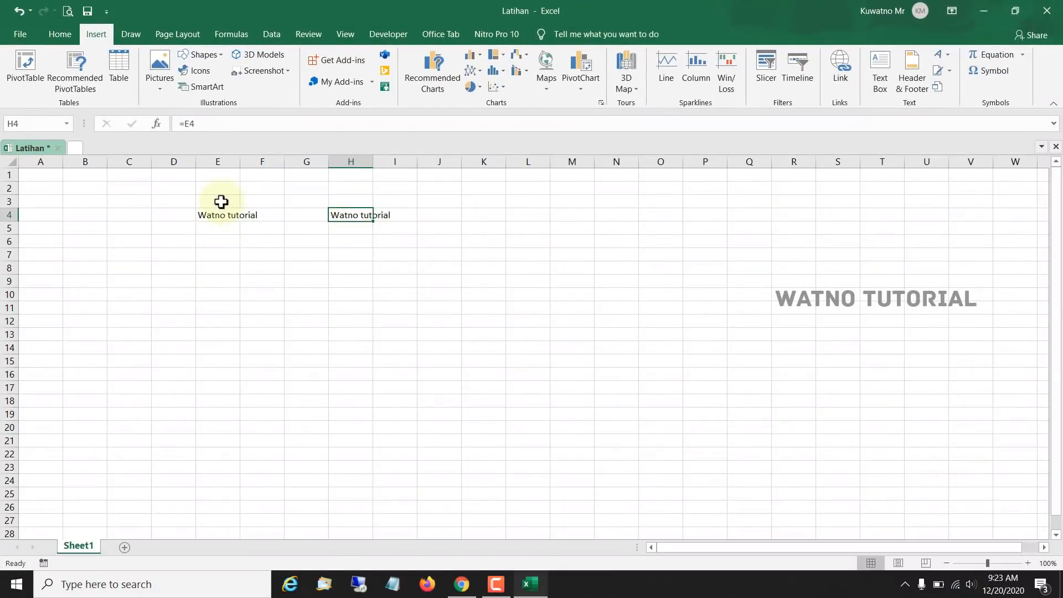
- Select all cells of Sheet1 and delete their contents
drag(221, 201, 420, 202)
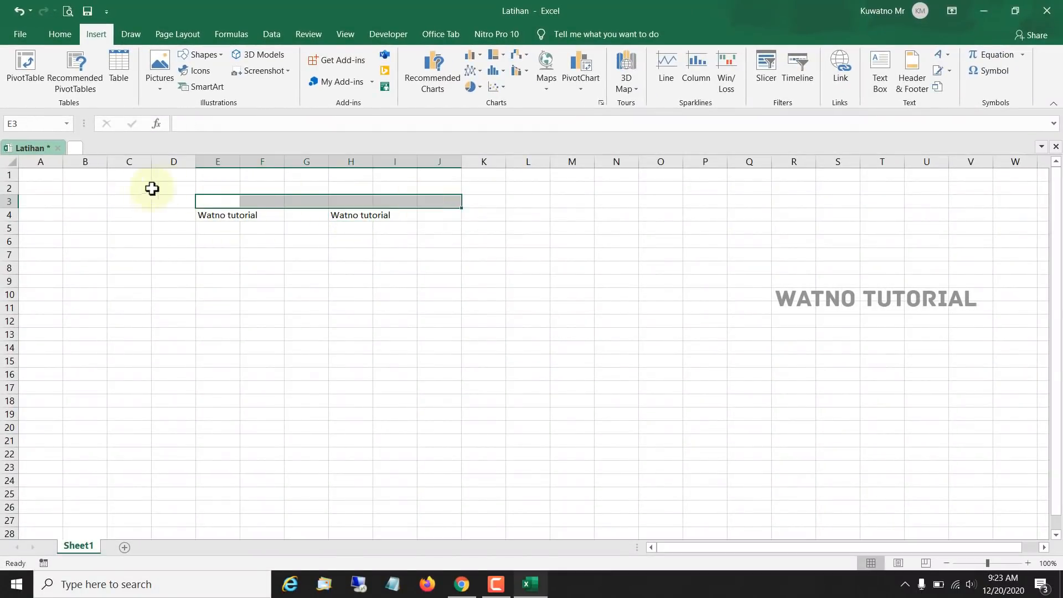
click(9, 161)
key(Delete)
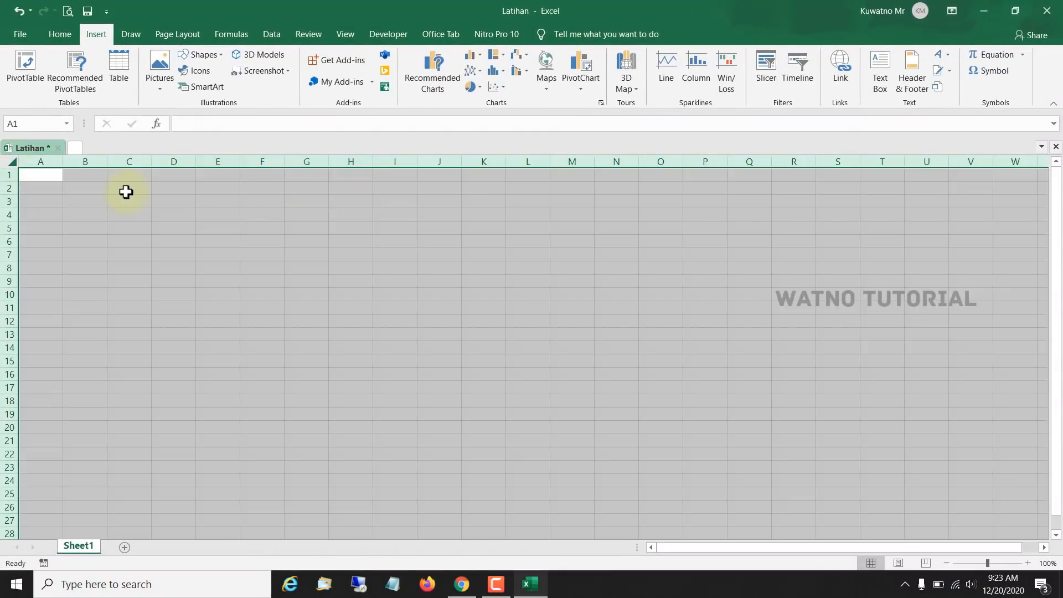
- Create two new blank workbooks beside Latihan and close both of them again
click(163, 239)
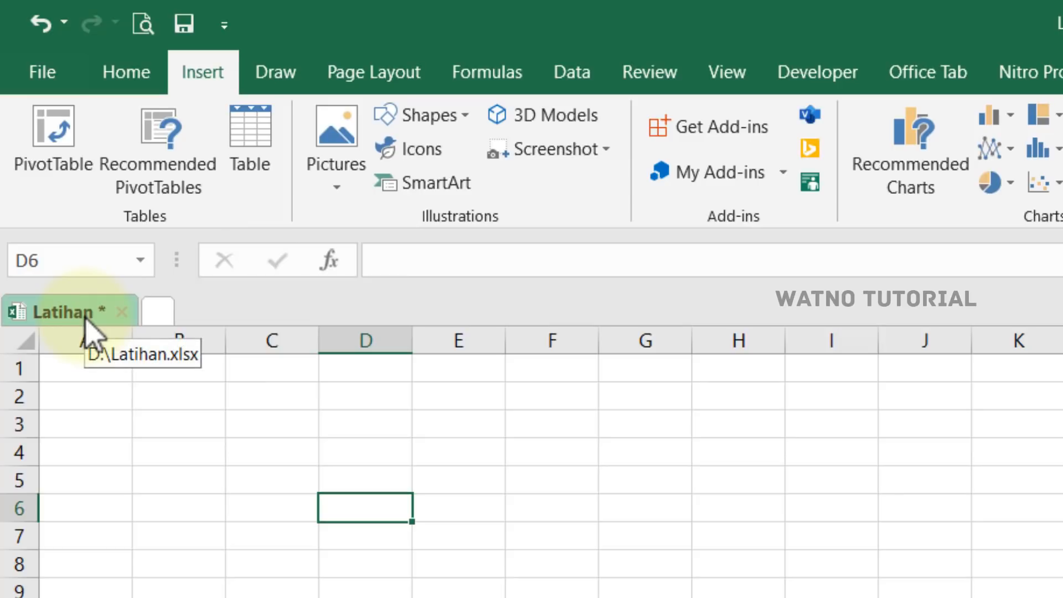
click(157, 313)
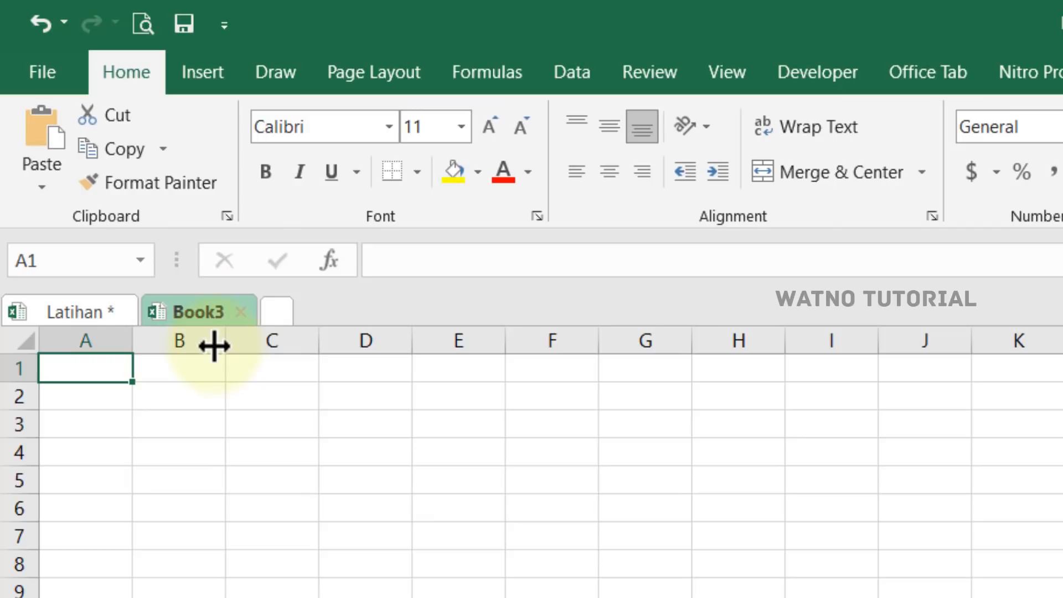
click(279, 312)
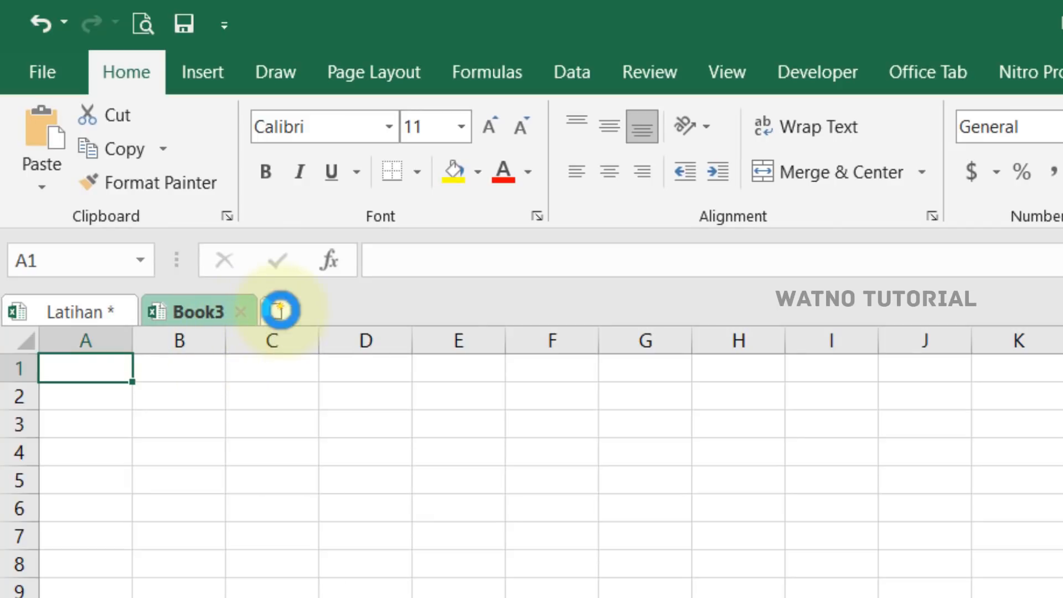
click(361, 311)
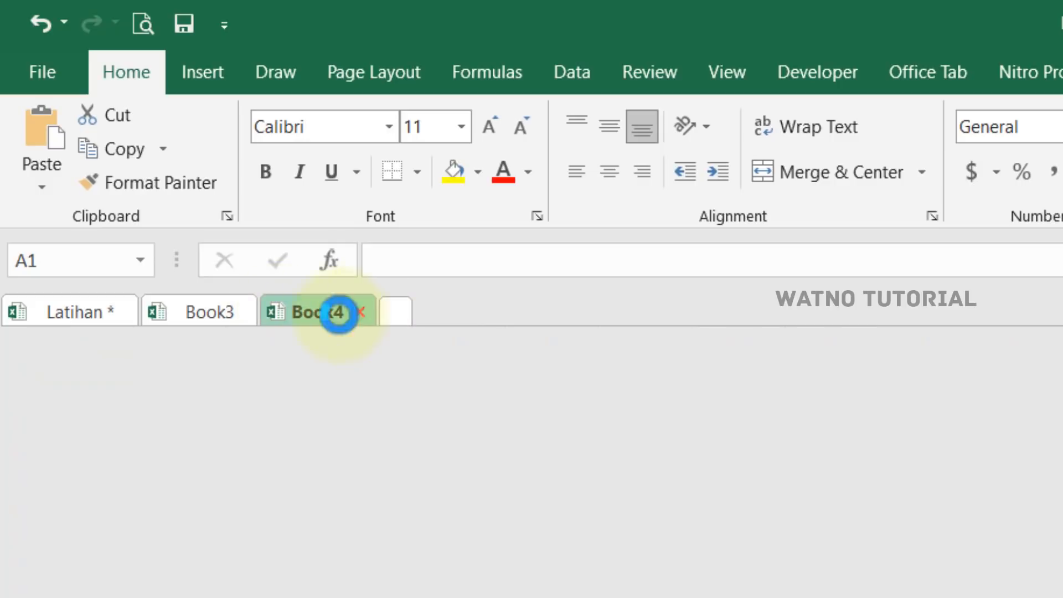
click(239, 312)
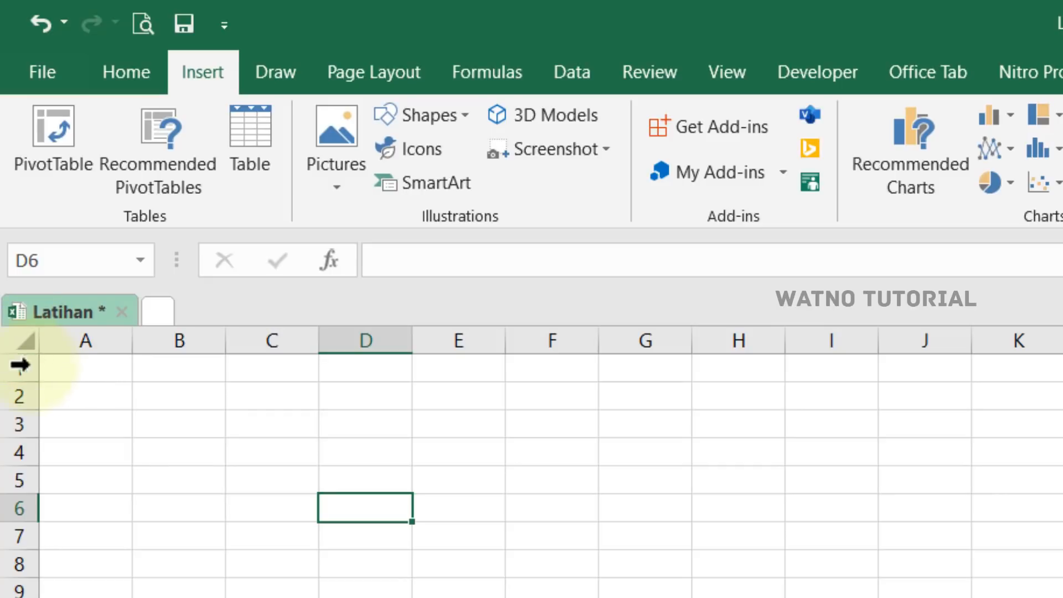
- Select the whole worksheet, cell A3, and whole columns A through I one at a time, repeating columns A to C
click(27, 342)
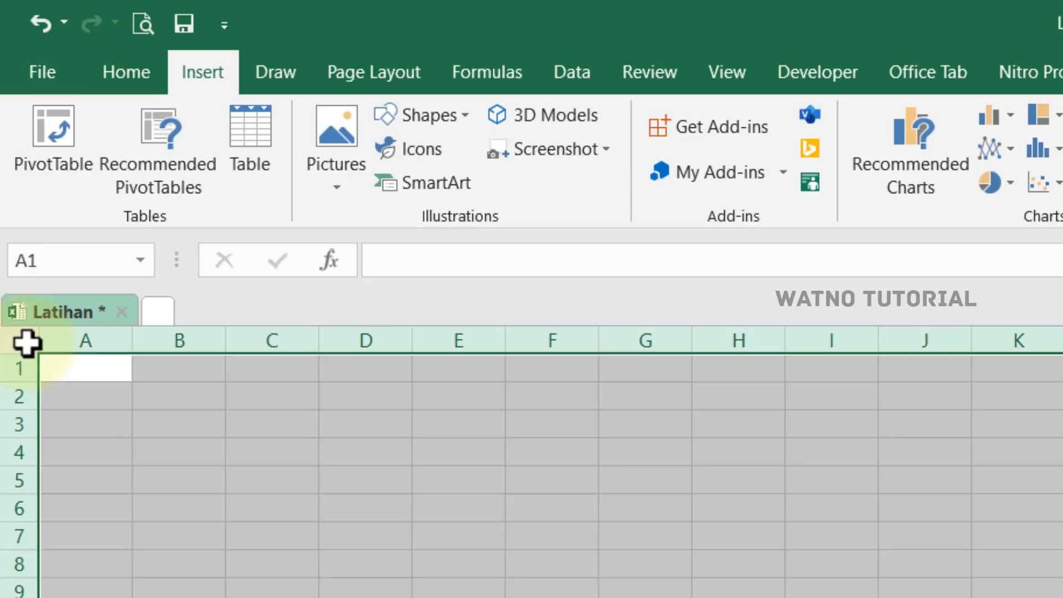
click(105, 422)
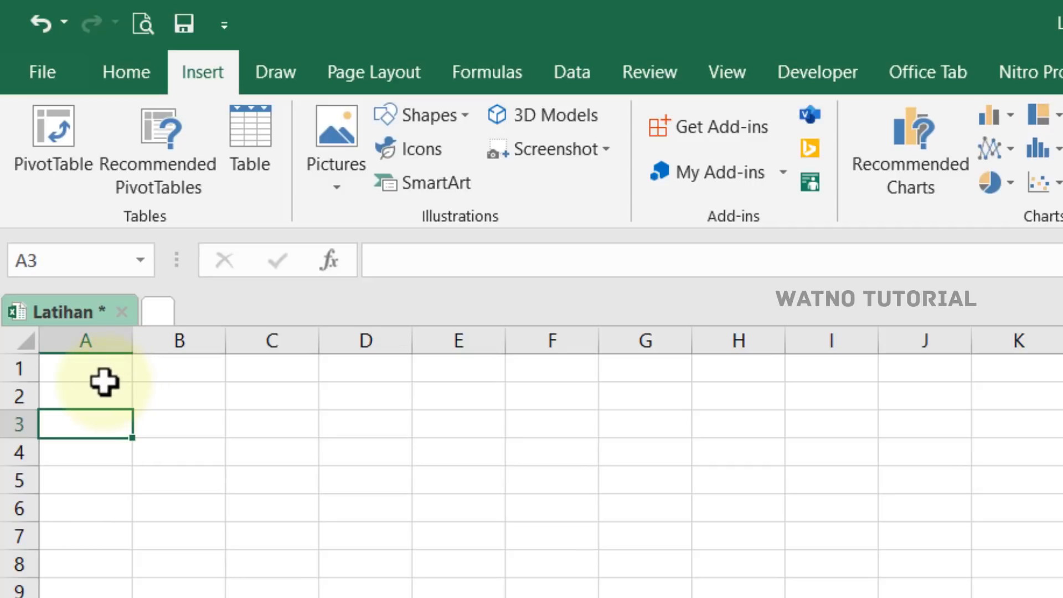
click(95, 335)
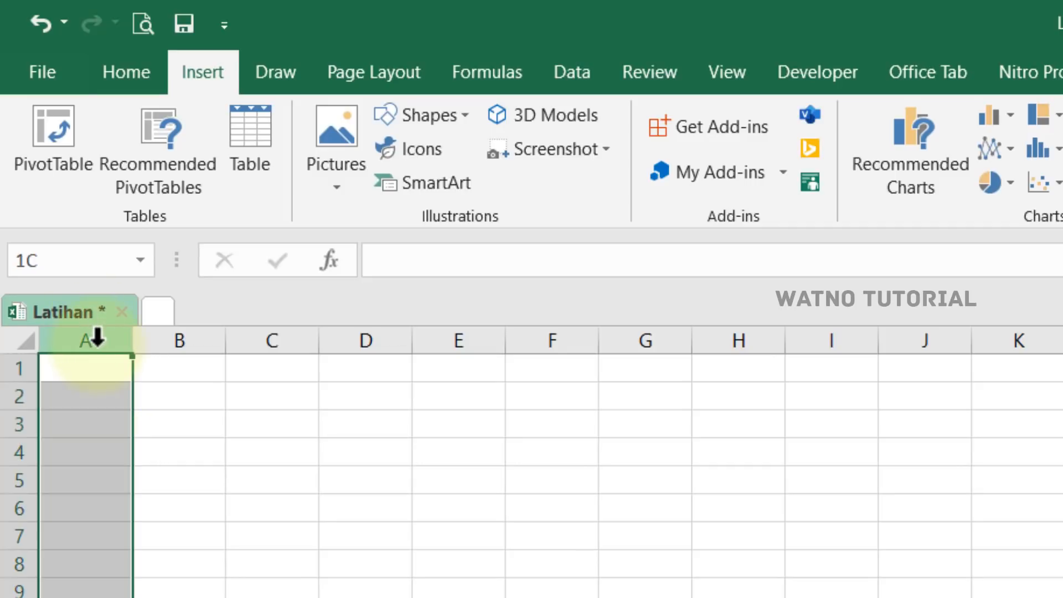
click(209, 332)
click(274, 333)
click(387, 333)
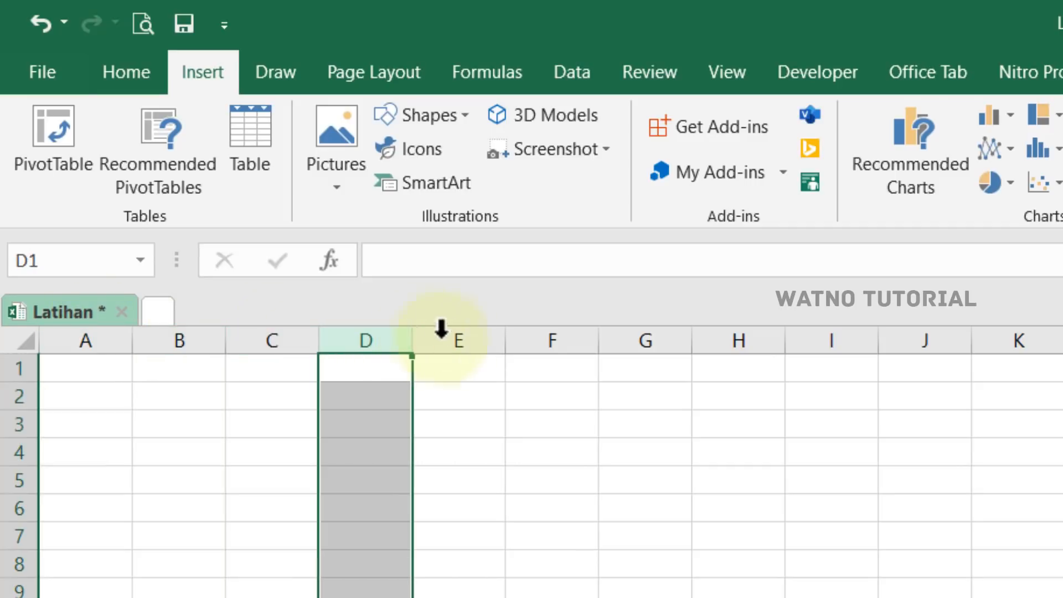
click(440, 333)
click(573, 337)
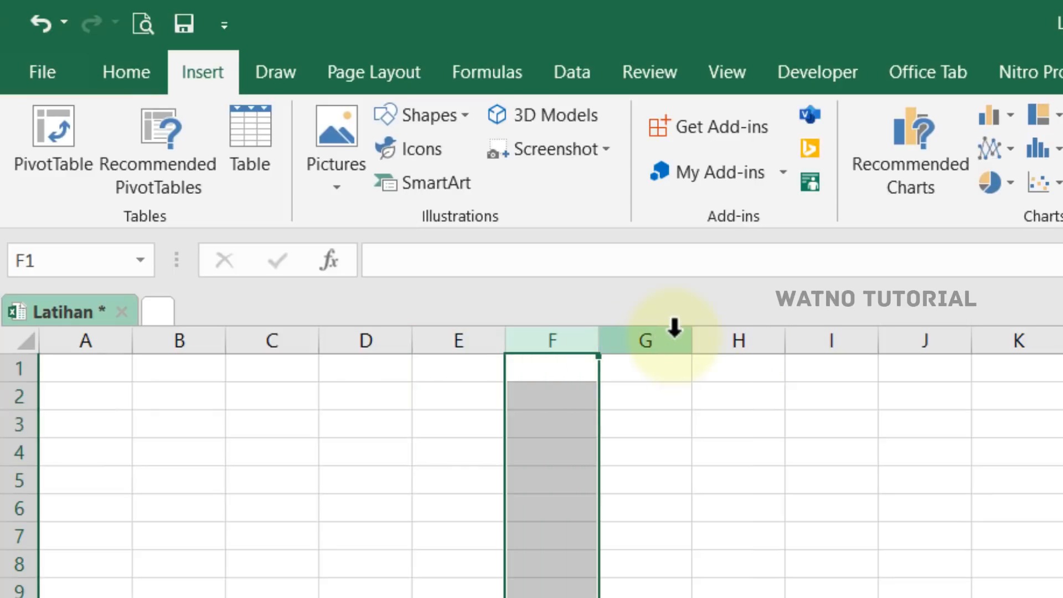
click(674, 332)
click(743, 338)
click(838, 338)
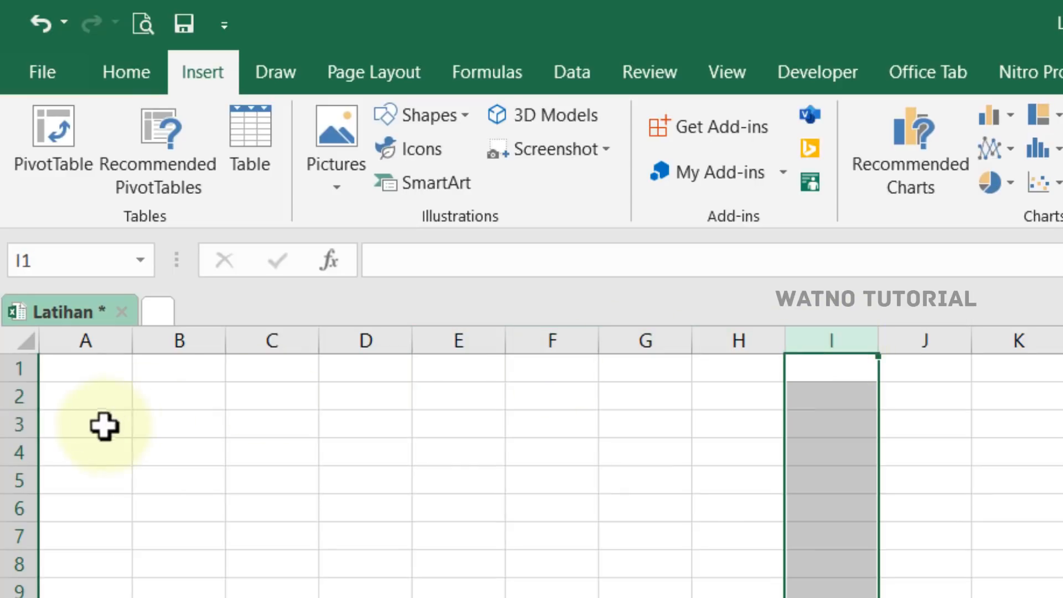
click(91, 337)
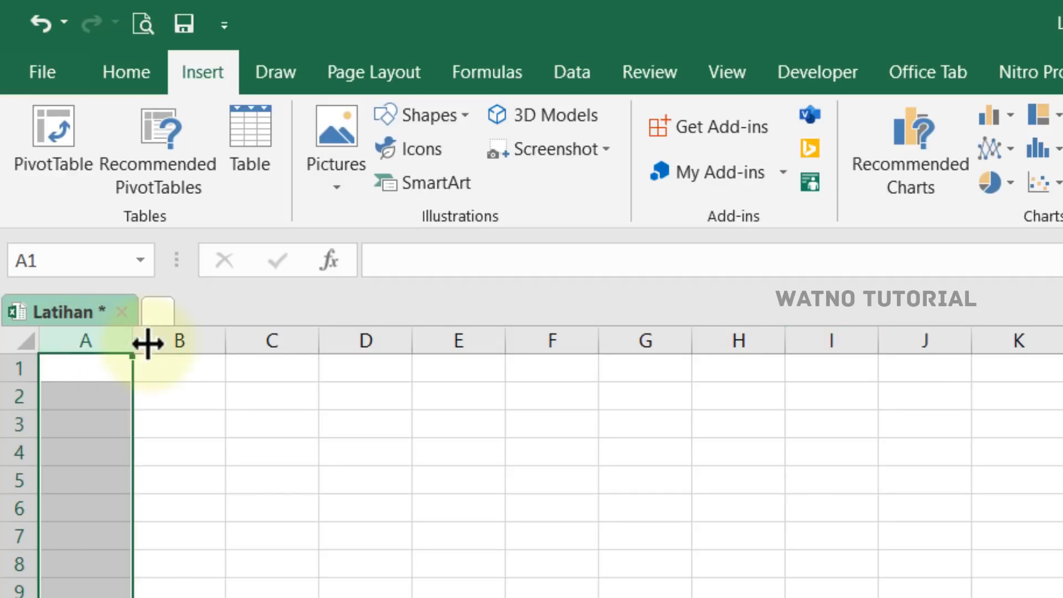
click(171, 333)
click(279, 341)
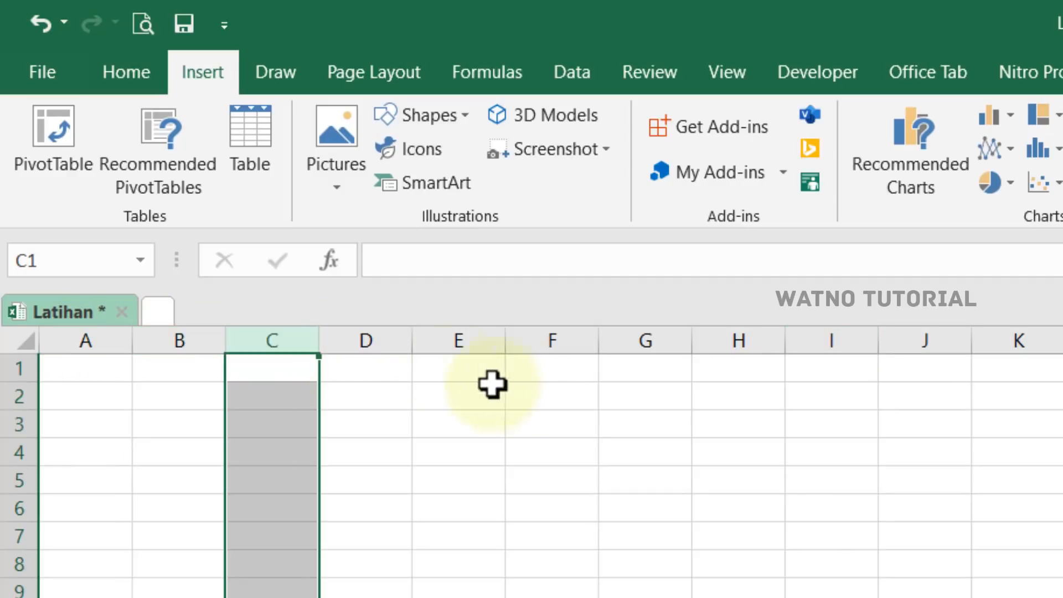
- Jump from cell G2 to the sheet's last column, XFD, and return to cell A1
click(610, 389)
key(ctrl+Right)
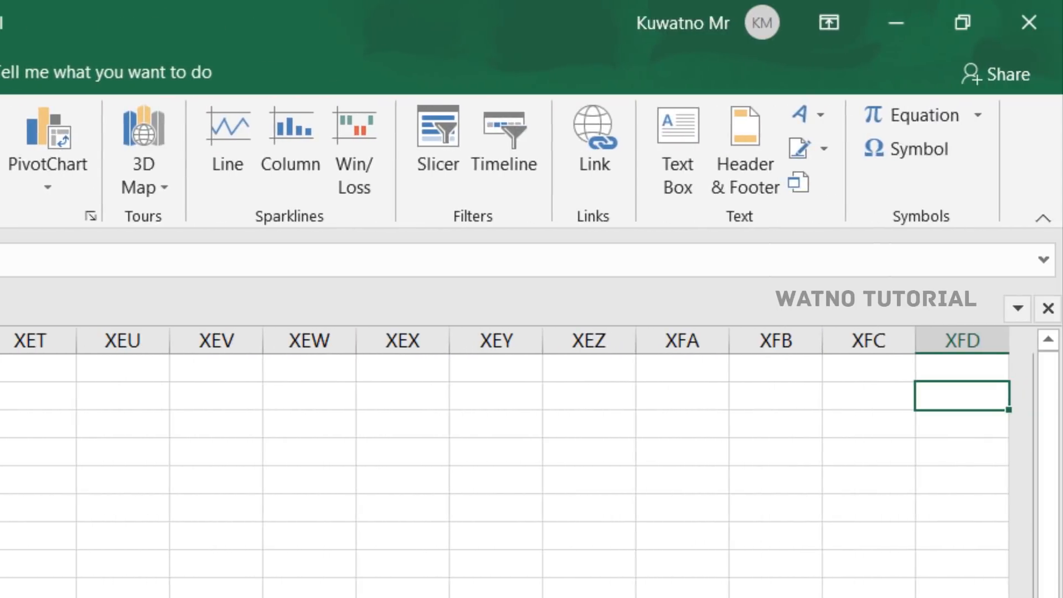
click(975, 333)
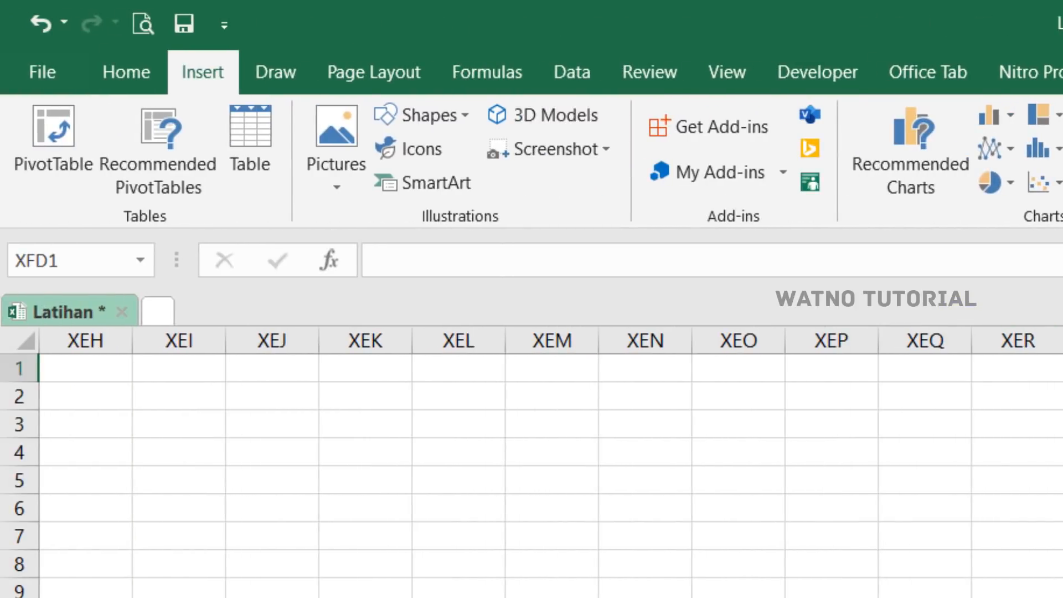
key(ctrl+Home)
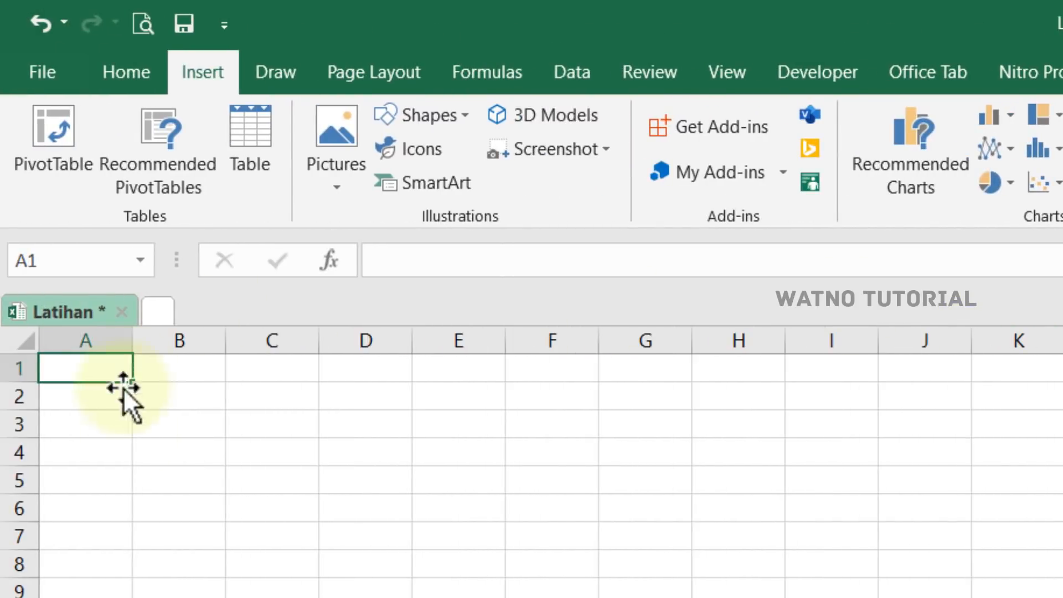
- Select row 1, jump from cell A1 to the last row of column A, and examine the final row numbers
click(16, 369)
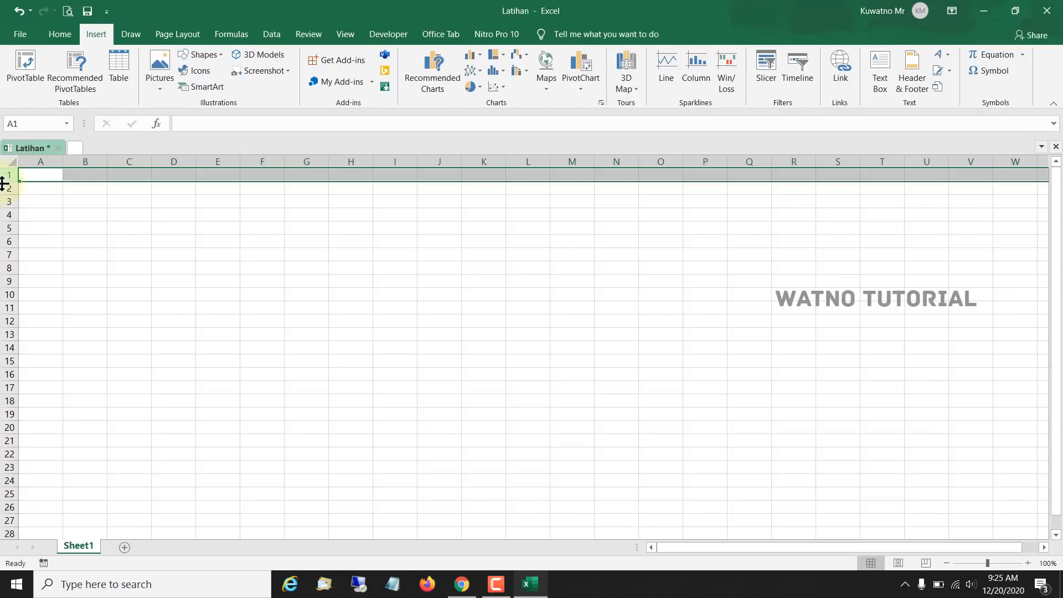
click(41, 176)
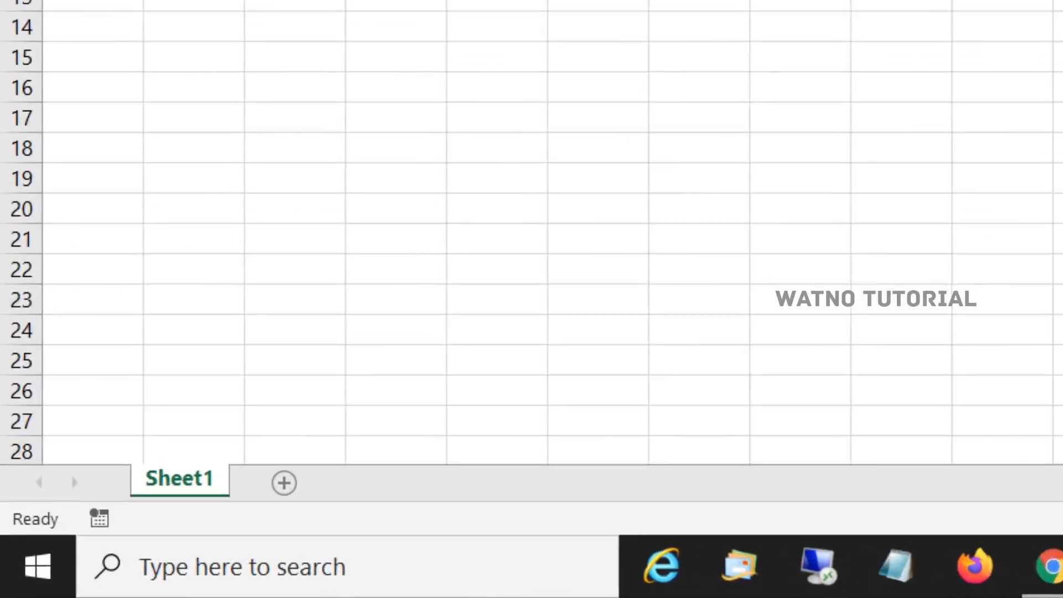
key(ctrl+Down)
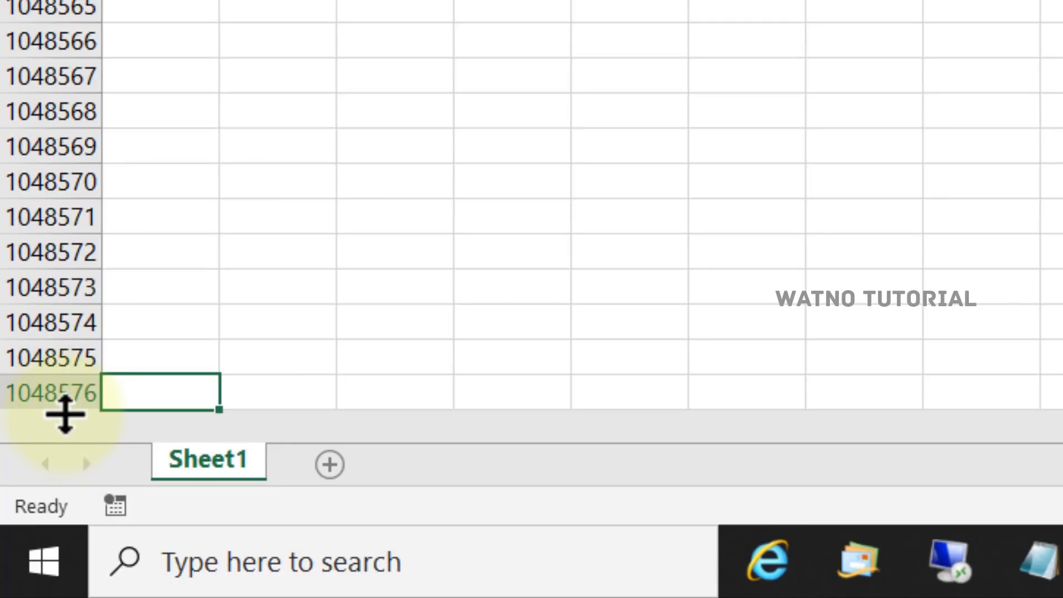
scroll(346, 238, down, 3)
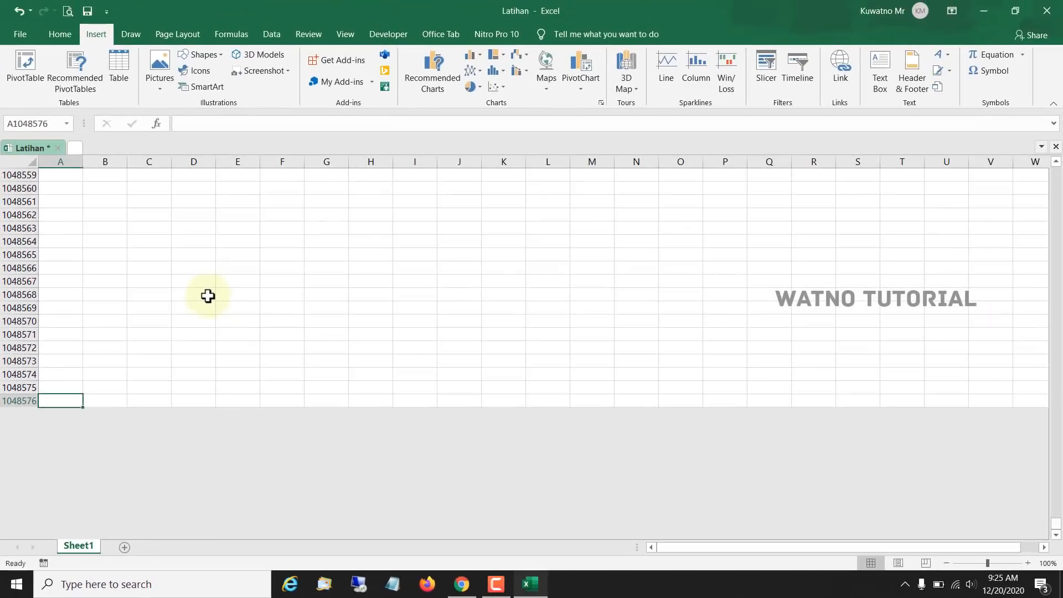
scroll(209, 297, up, 5)
scroll(149, 305, up, 2)
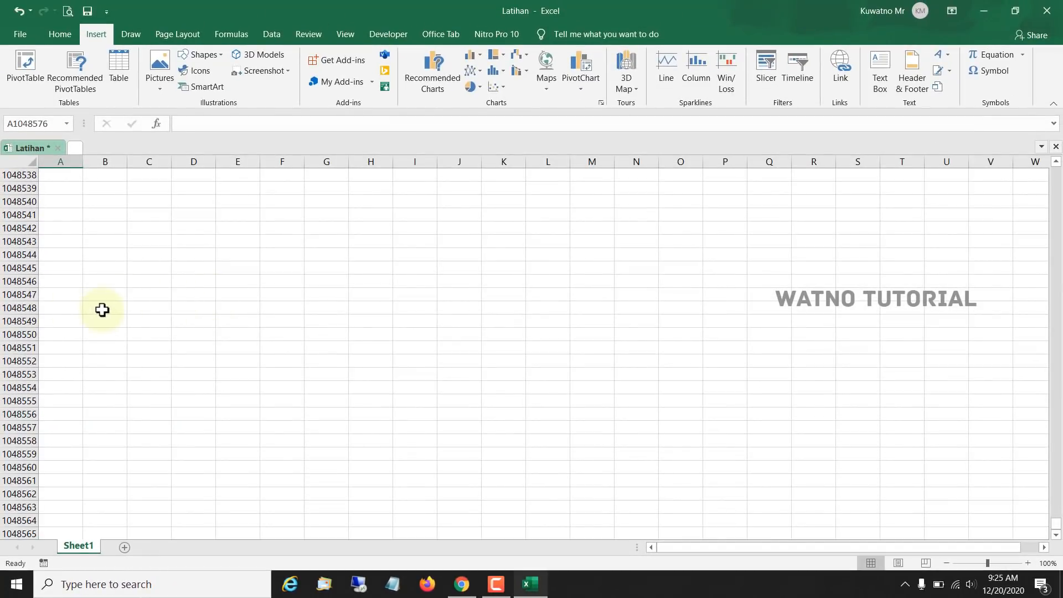
scroll(76, 387, down, 7)
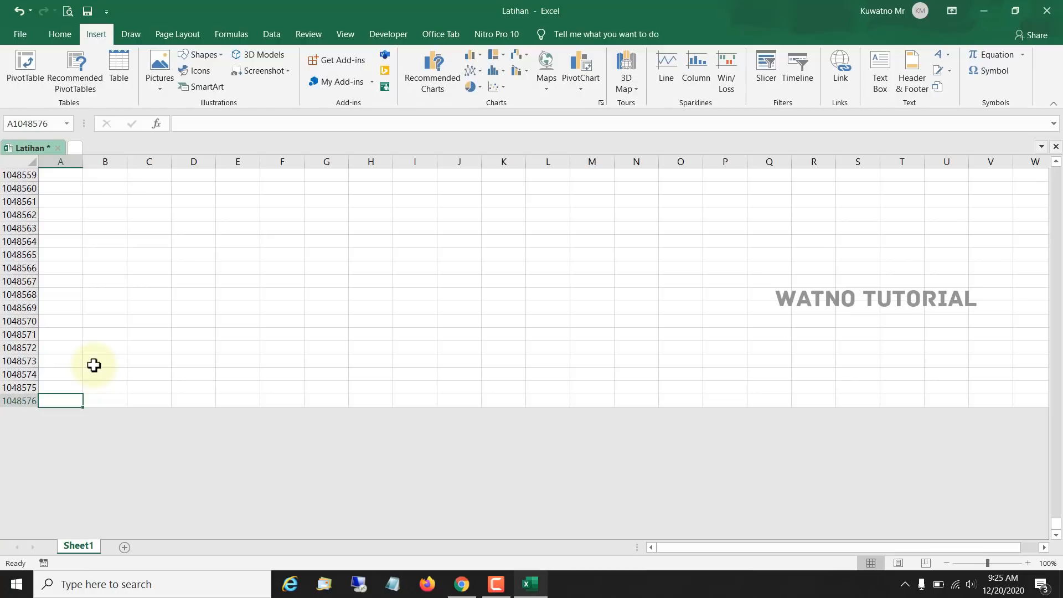
- Jump to the last column of the bottom row, select cell XEI1048576, and return to A1 by way of row 1
key(ctrl+Right)
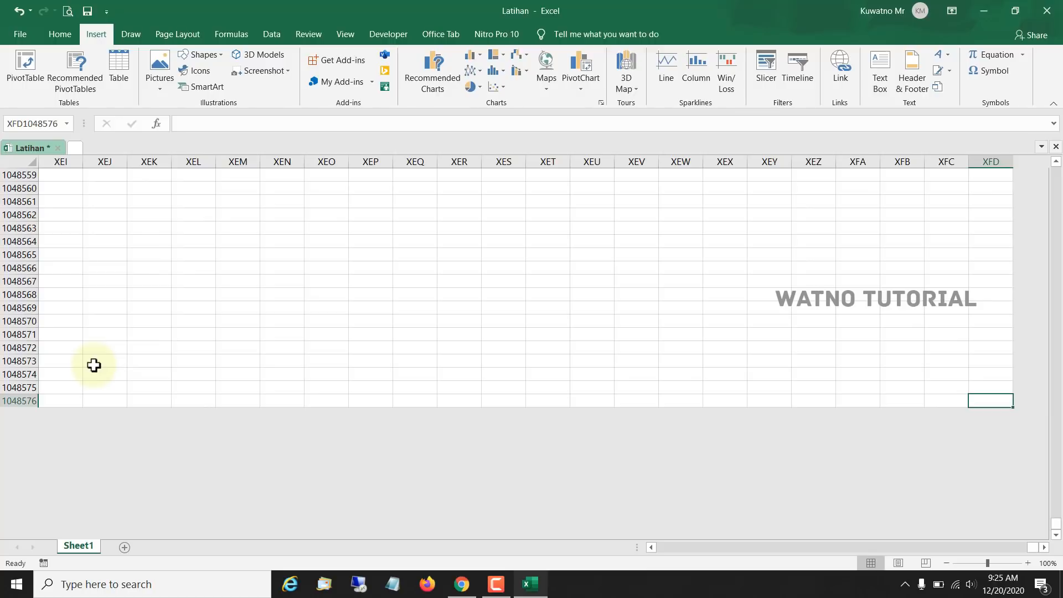
click(74, 398)
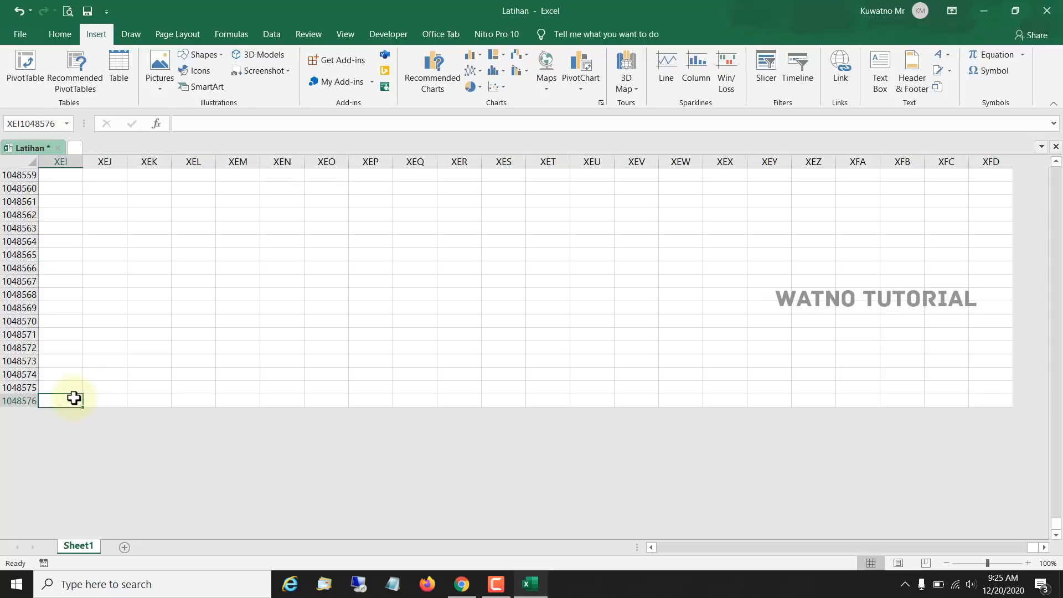
key(ctrl+Up)
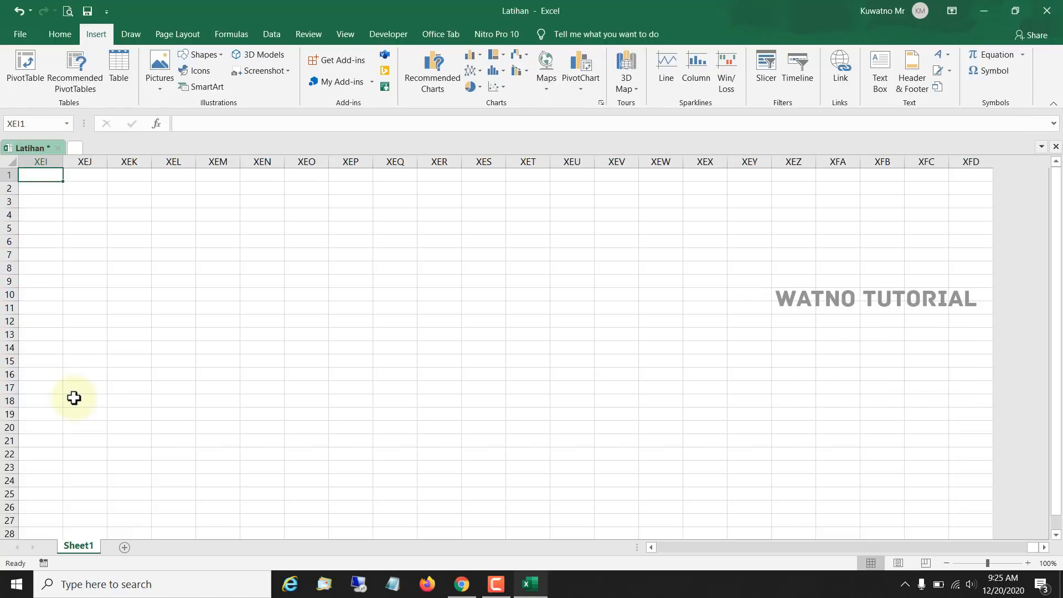
key(ctrl+Left)
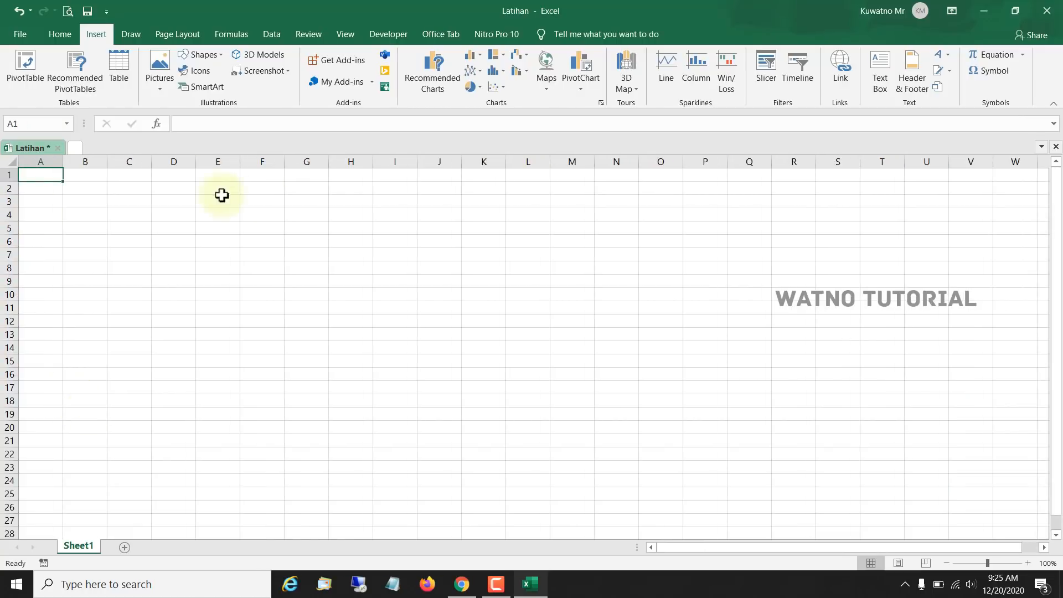
- Select single cells B2 and B3 in turn, select the range B2:F9, and deselect it by selecting cell H5
click(141, 189)
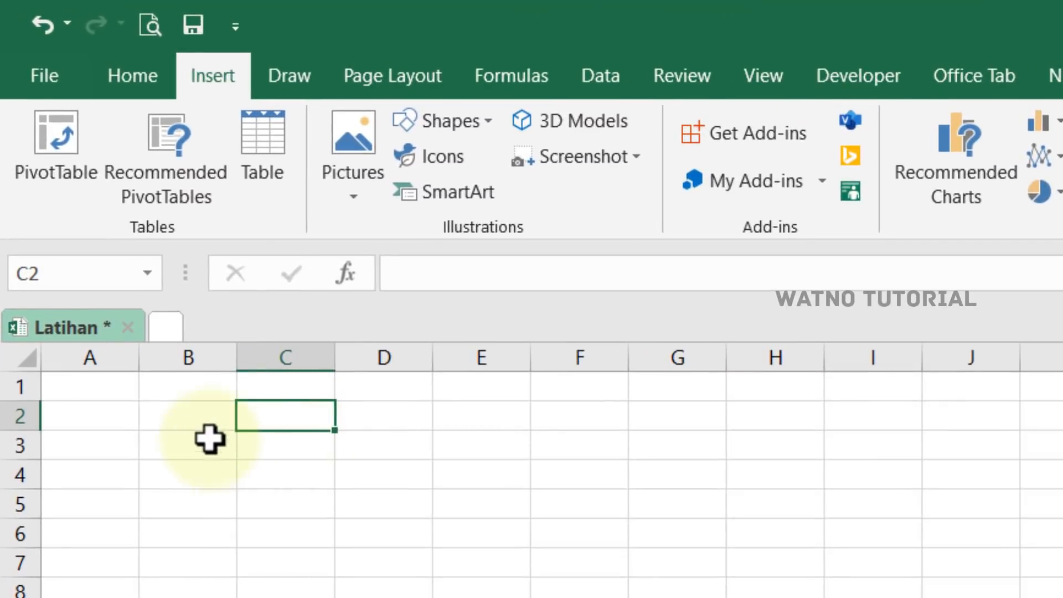
click(195, 417)
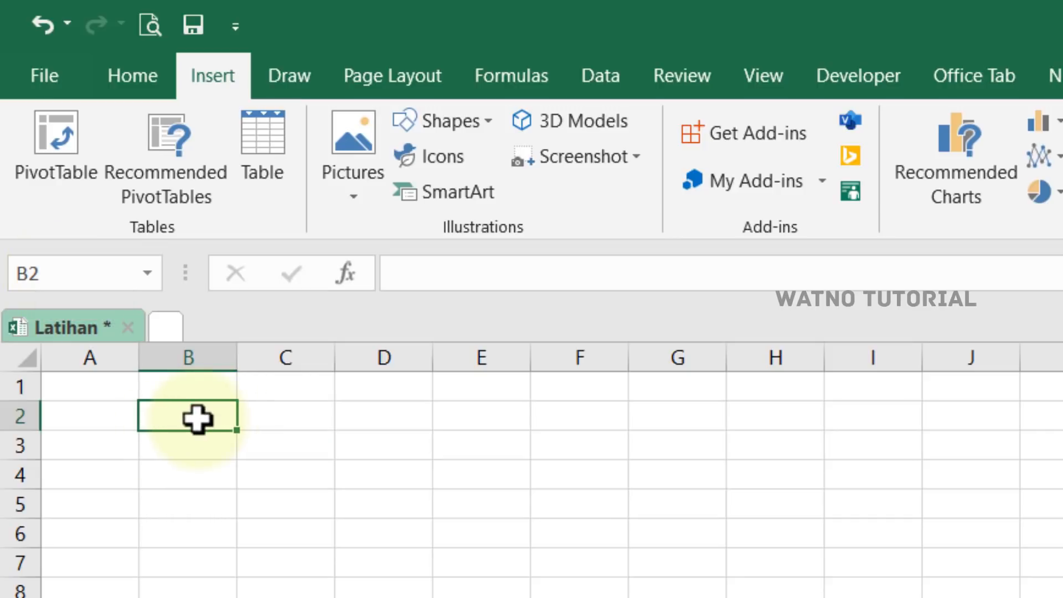
click(186, 437)
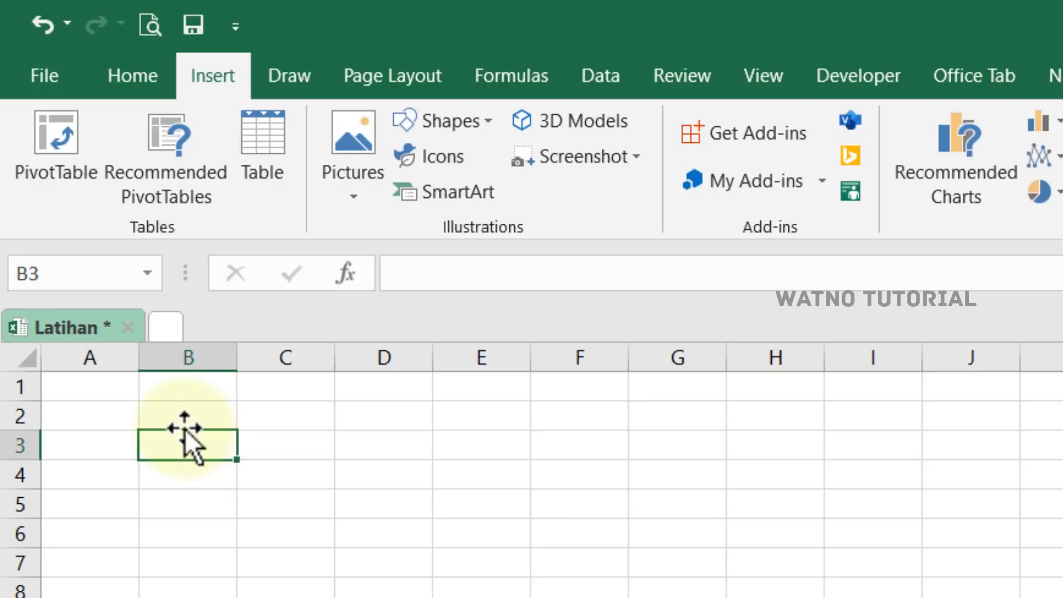
click(192, 417)
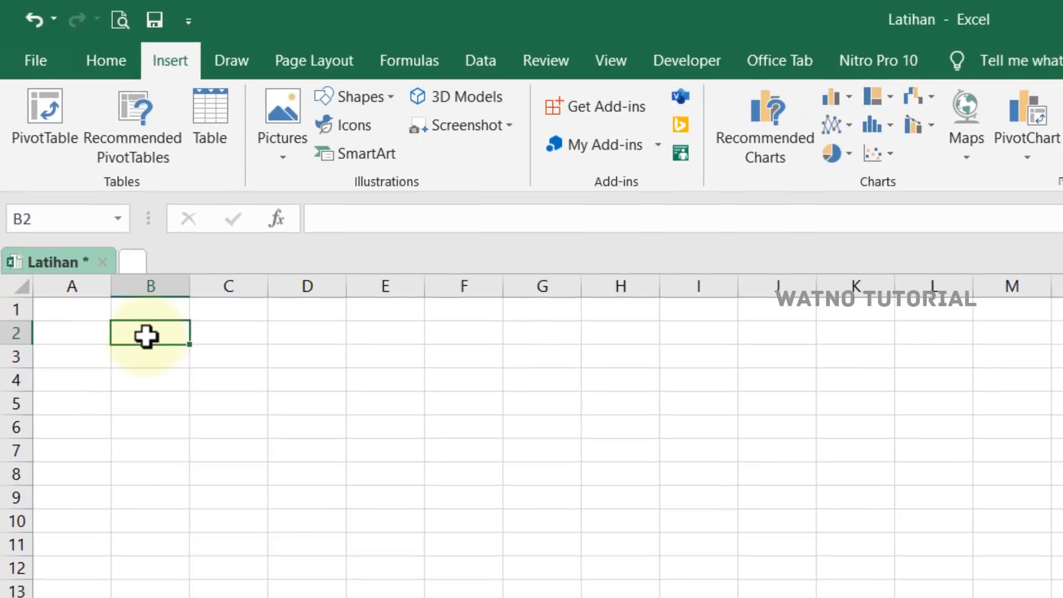
drag(159, 338, 442, 504)
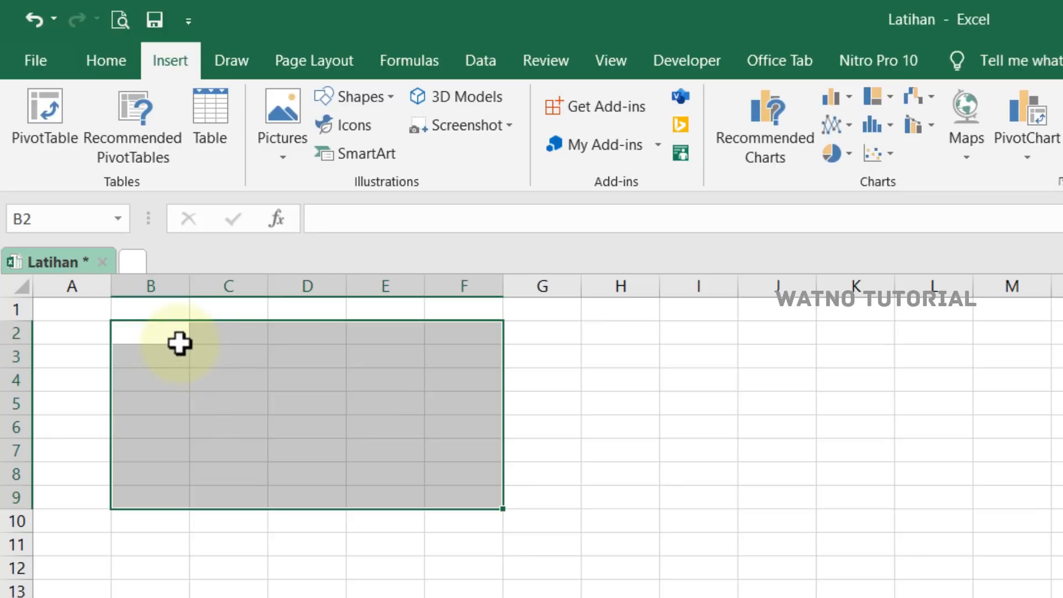
click(601, 401)
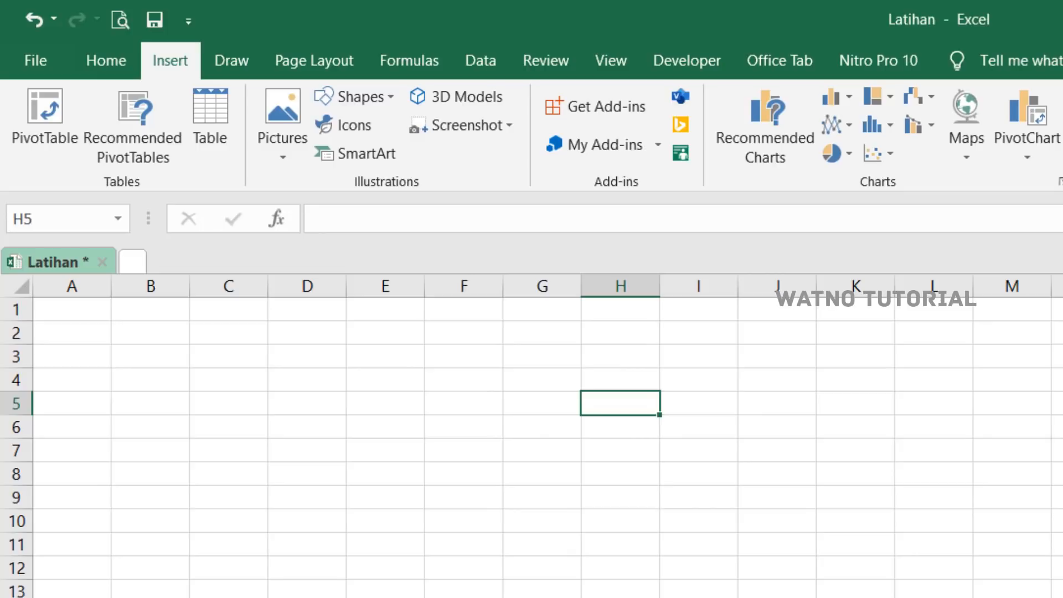
- Add two new worksheets, Sheet2 and Sheet3, after Sheet1 in the Latihan workbook
scroll(158, 591, down, 3)
scroll(147, 576, up, 3)
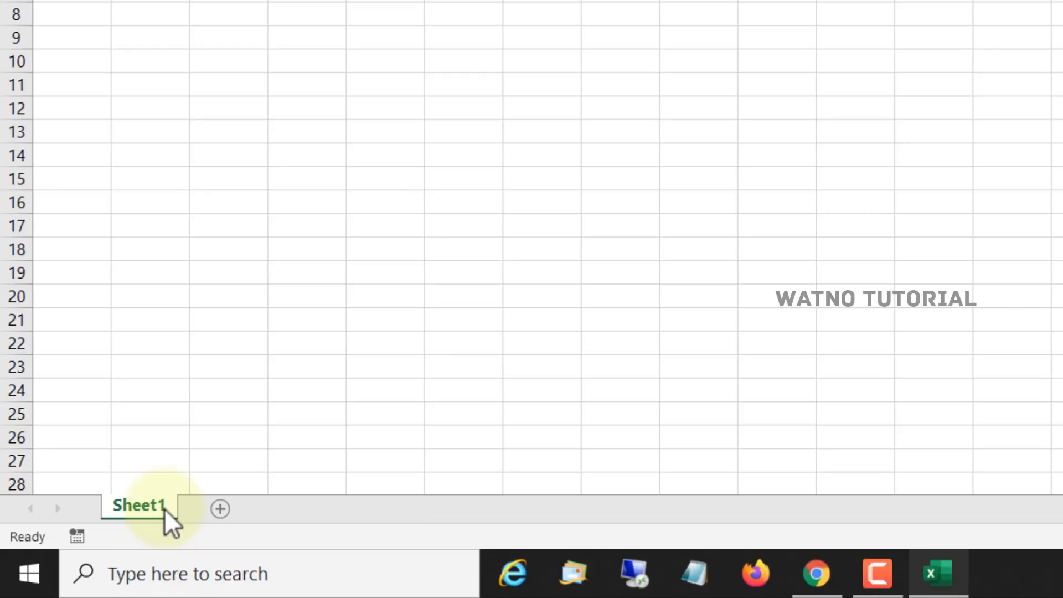
click(223, 510)
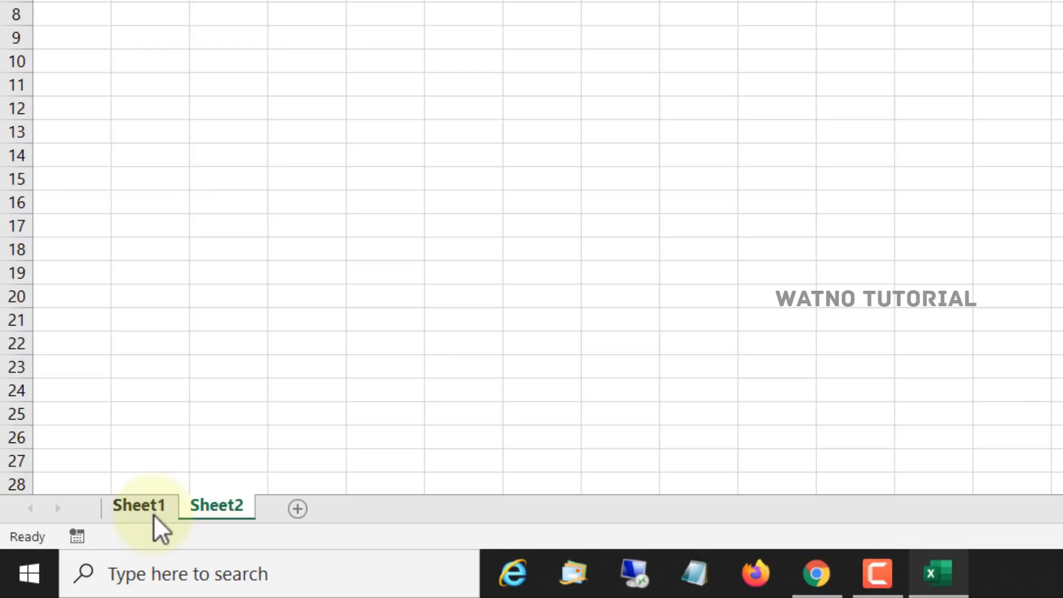
click(296, 507)
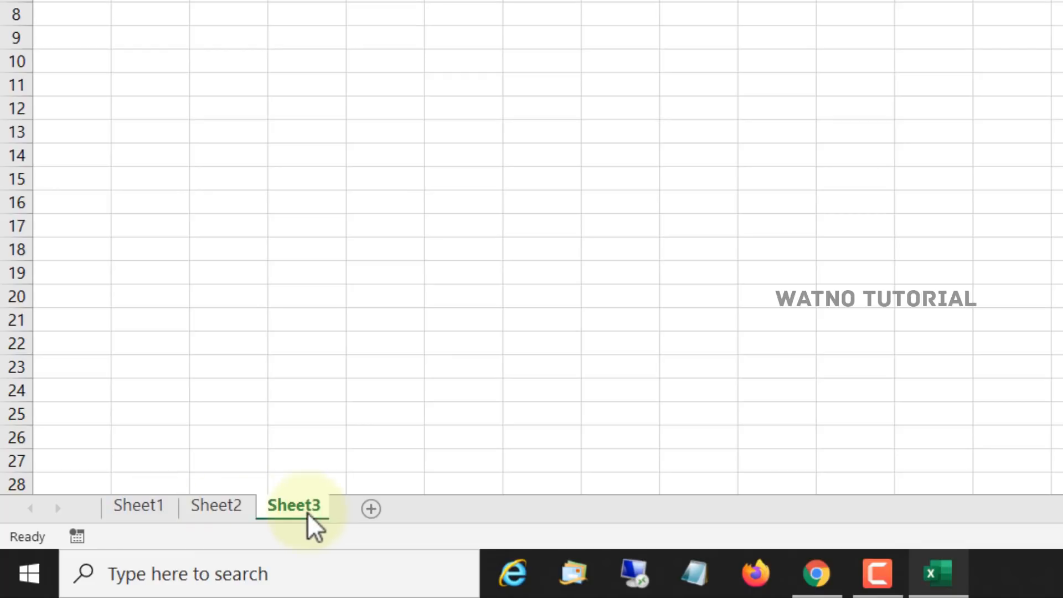
- Add a fourth worksheet after Sheet3, then switch to Sheet3 and back to Sheet1
click(380, 507)
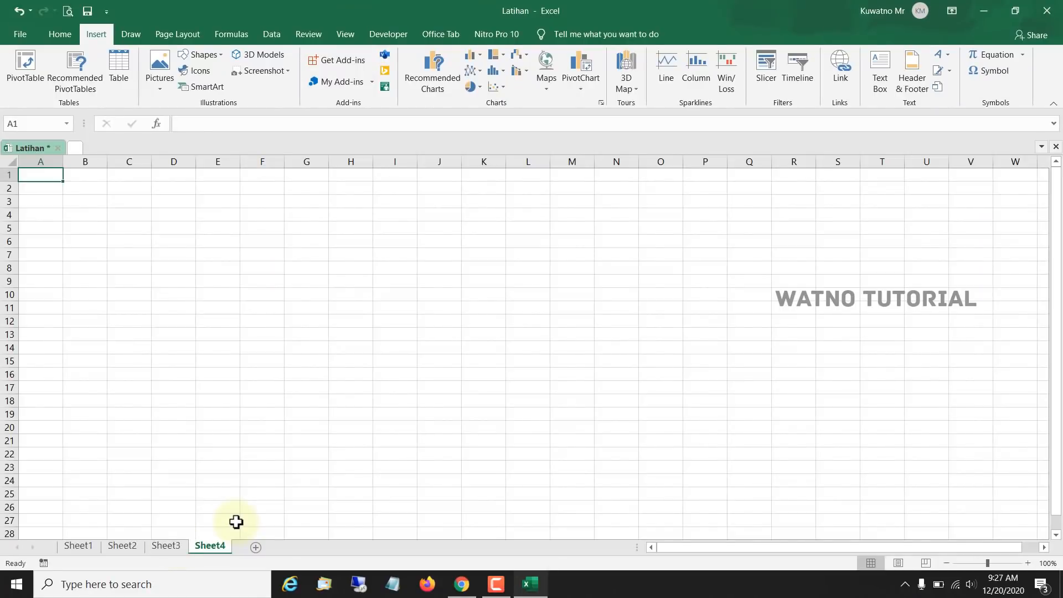
click(177, 546)
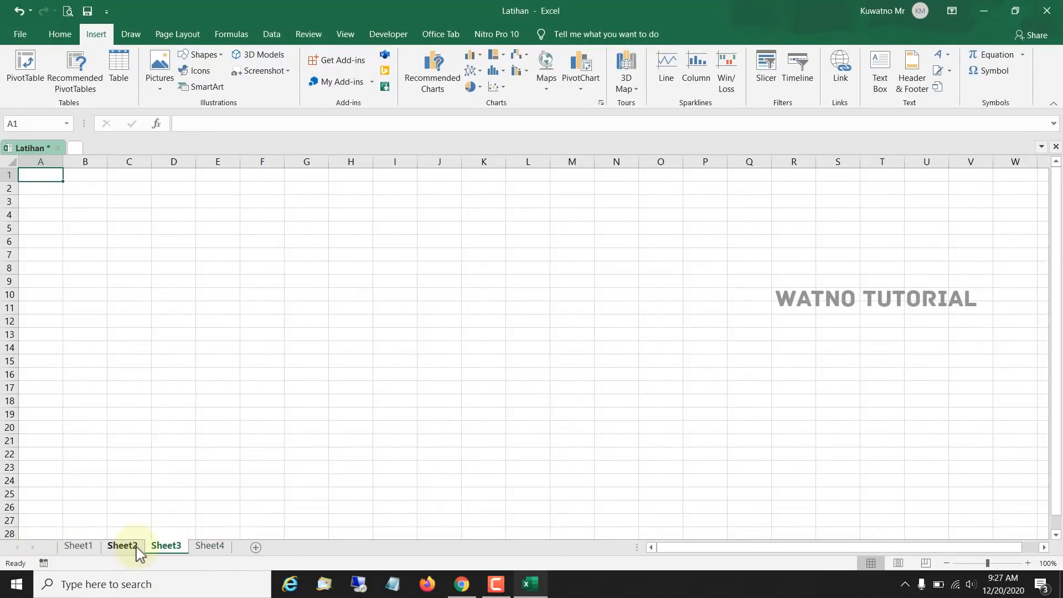
click(82, 546)
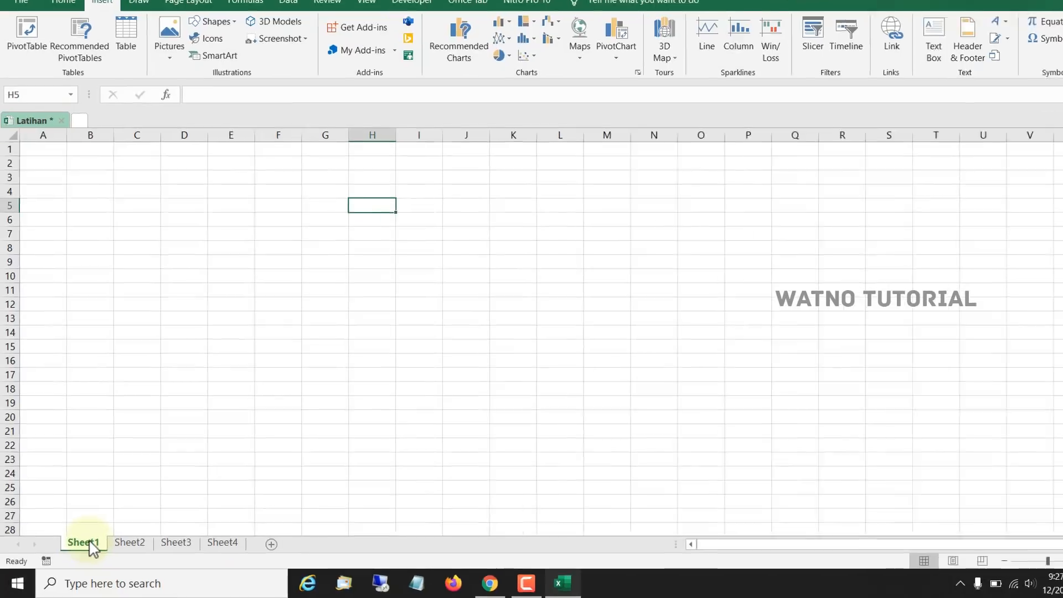
- Rename Sheet1 as DATA
double_click(90, 543)
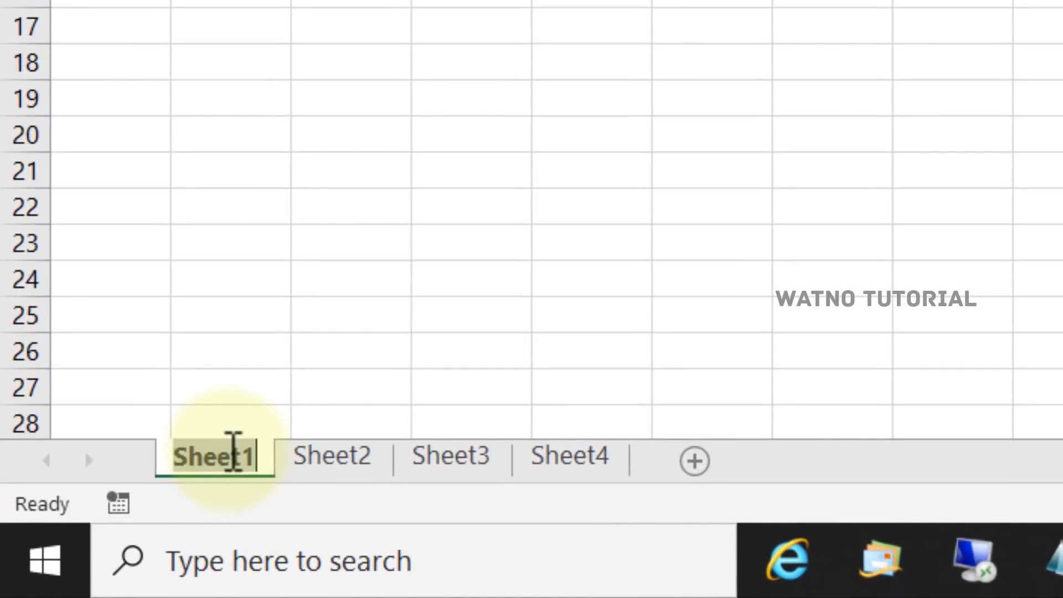
key(BackSpace)
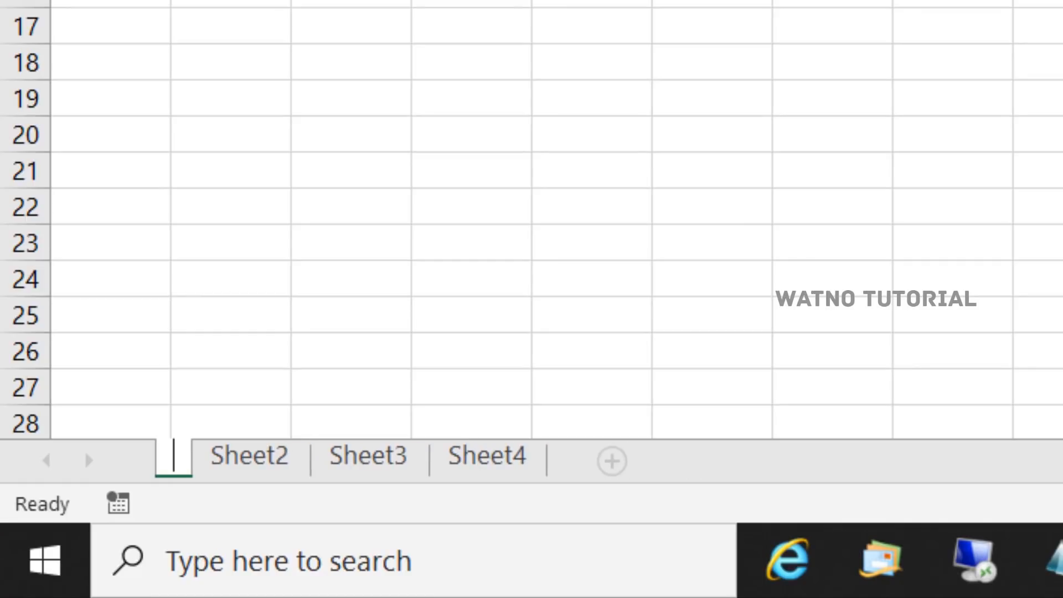
text(DATA)
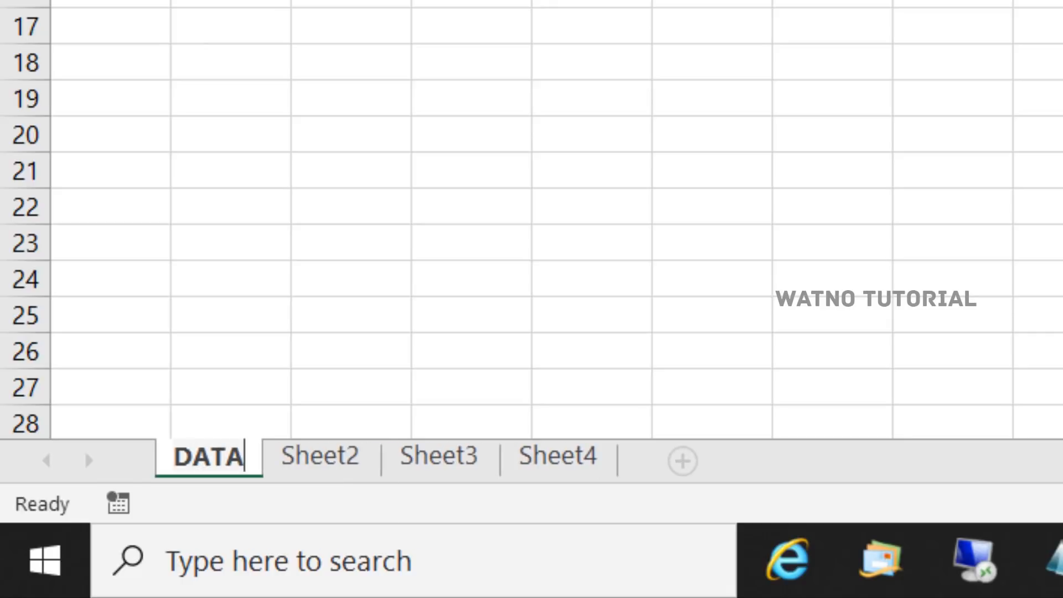
key(Return)
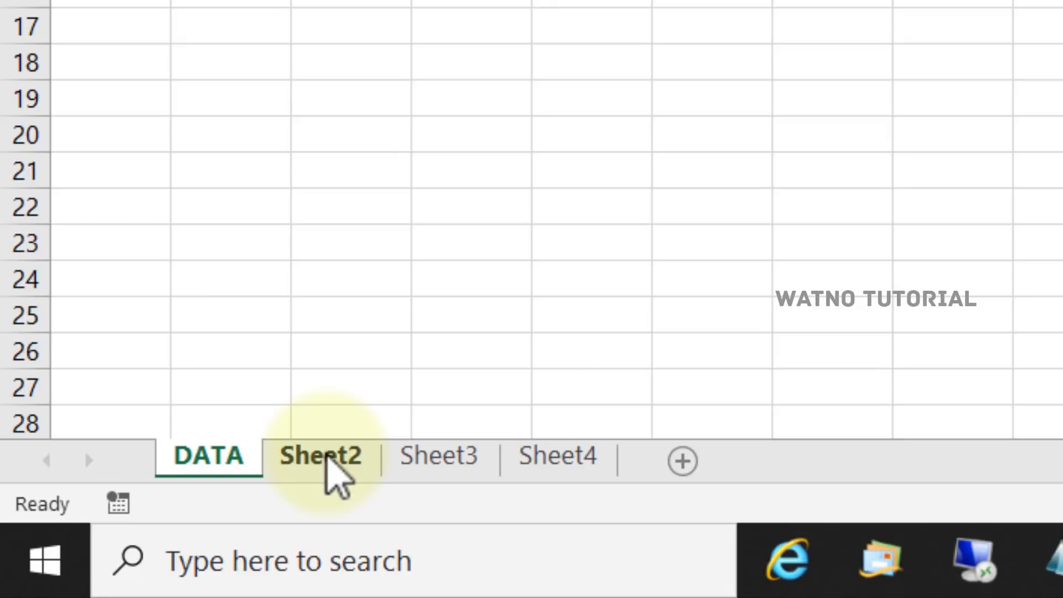
- Rename Sheet2 as PENJUALAN
right_click(331, 462)
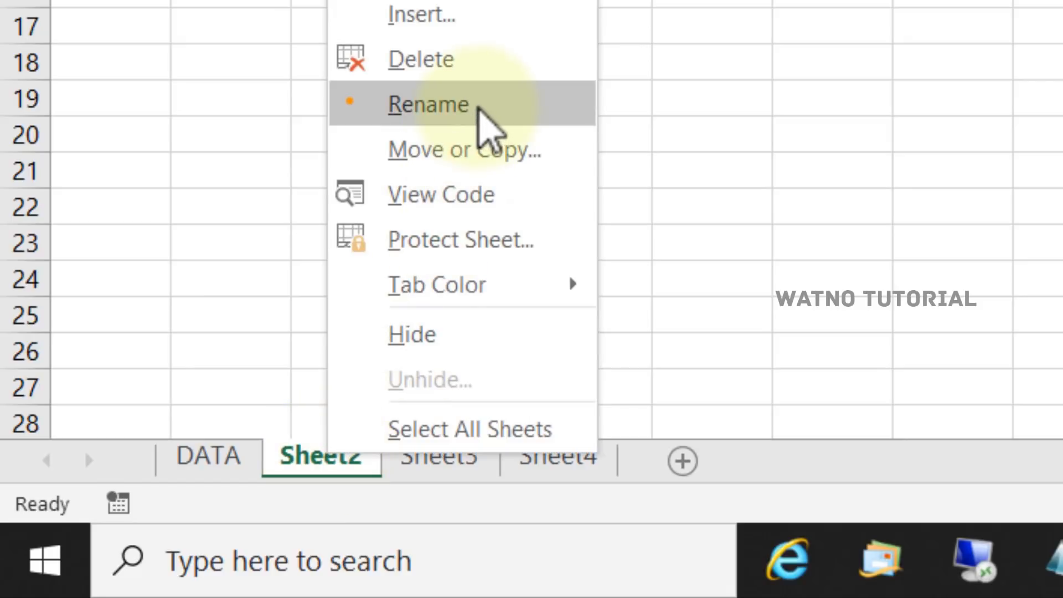
click(475, 105)
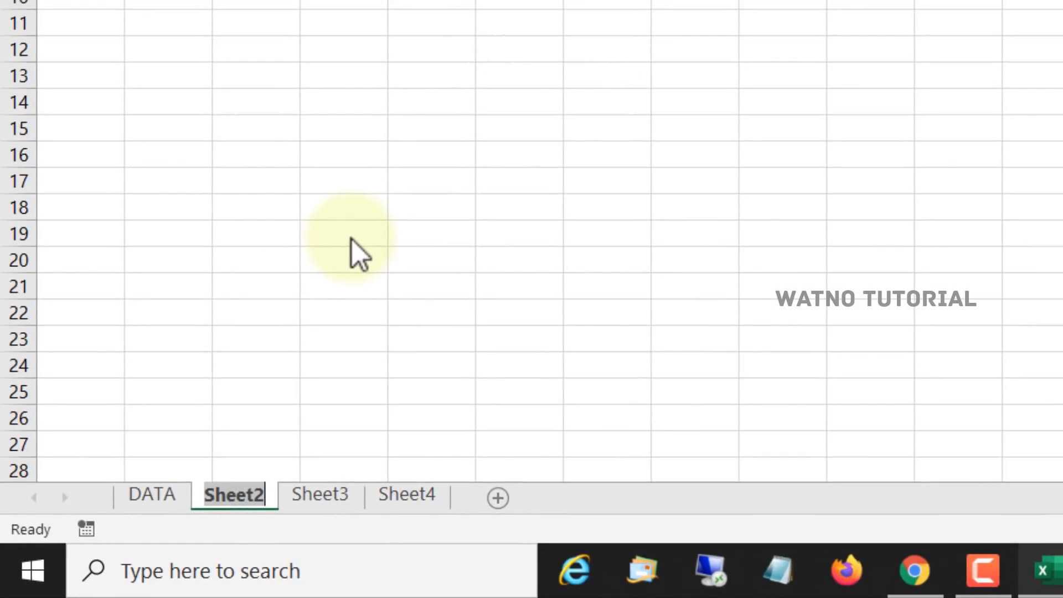
text(PENJUALAN)
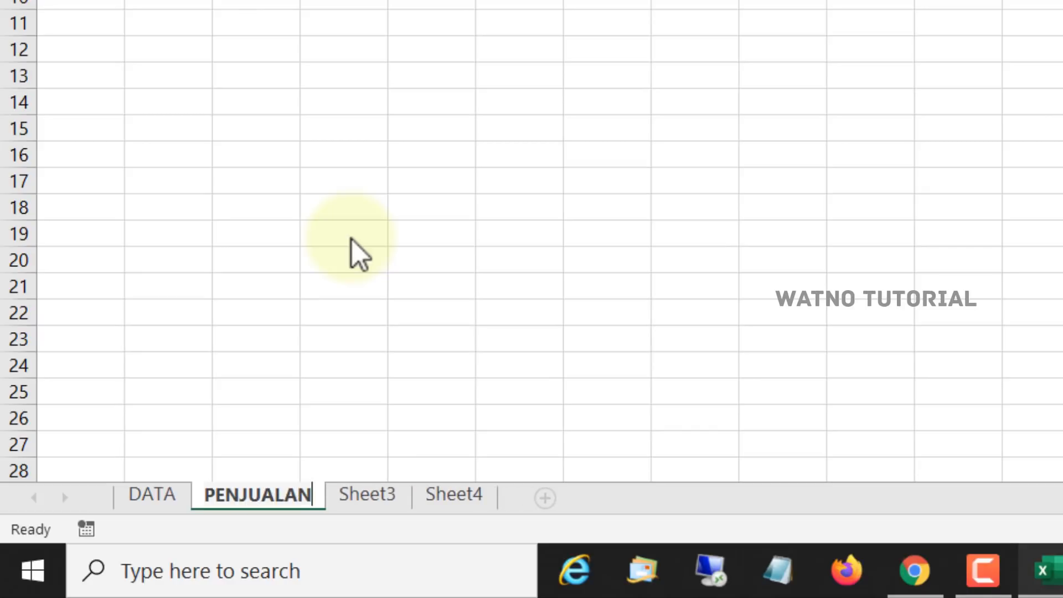
key(Return)
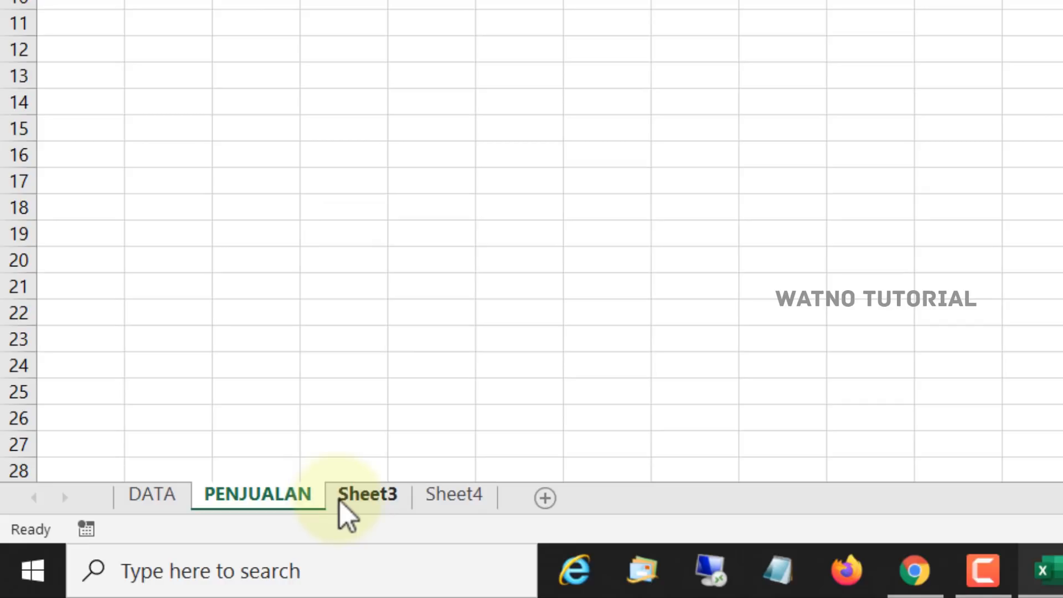
- Delete Sheet3 from the workbook and hide Sheet4
right_click(375, 501)
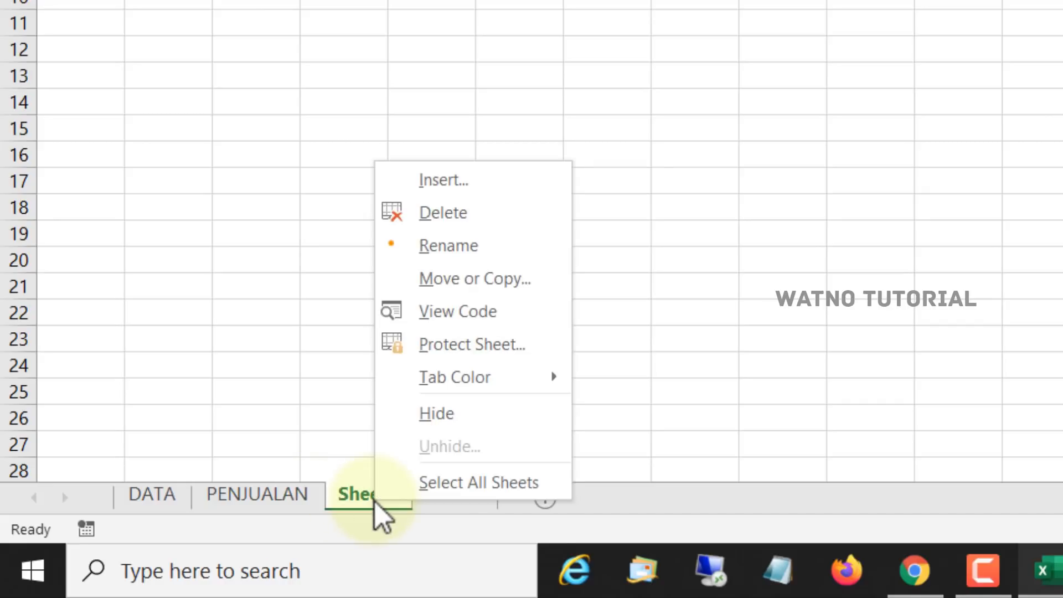
click(485, 217)
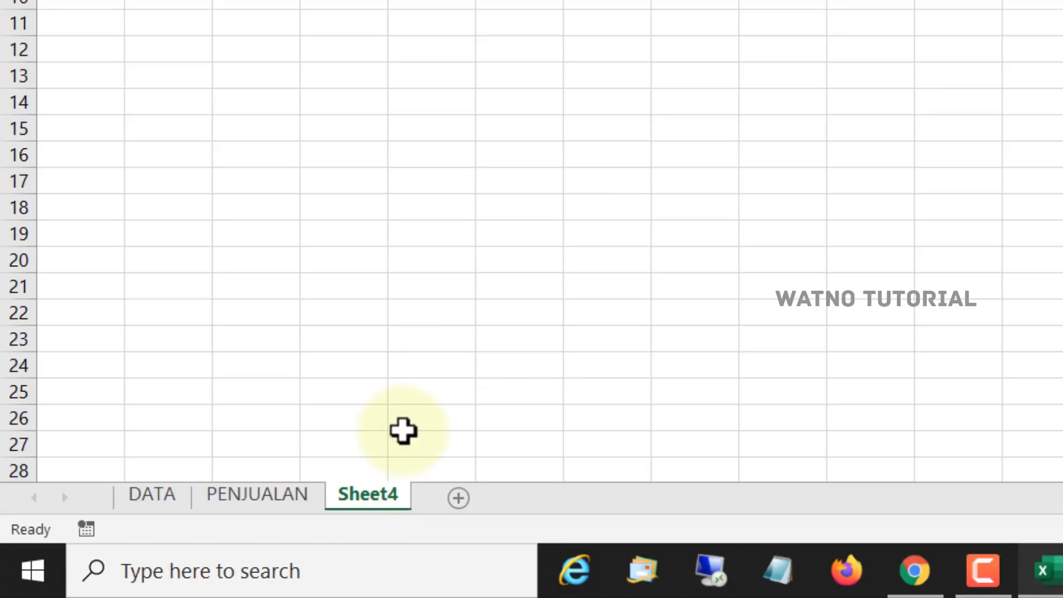
right_click(368, 502)
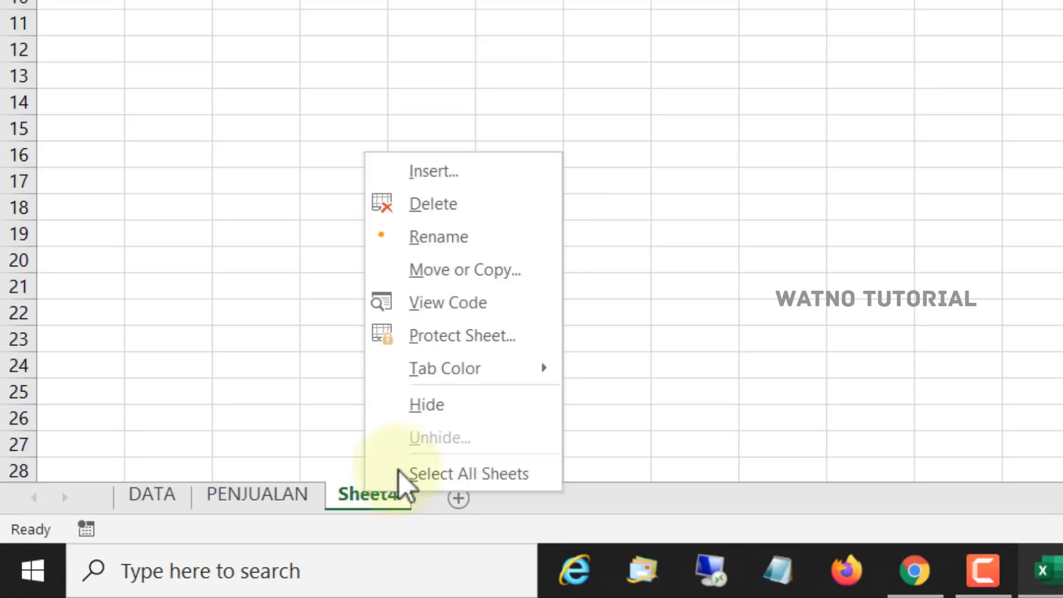
click(467, 401)
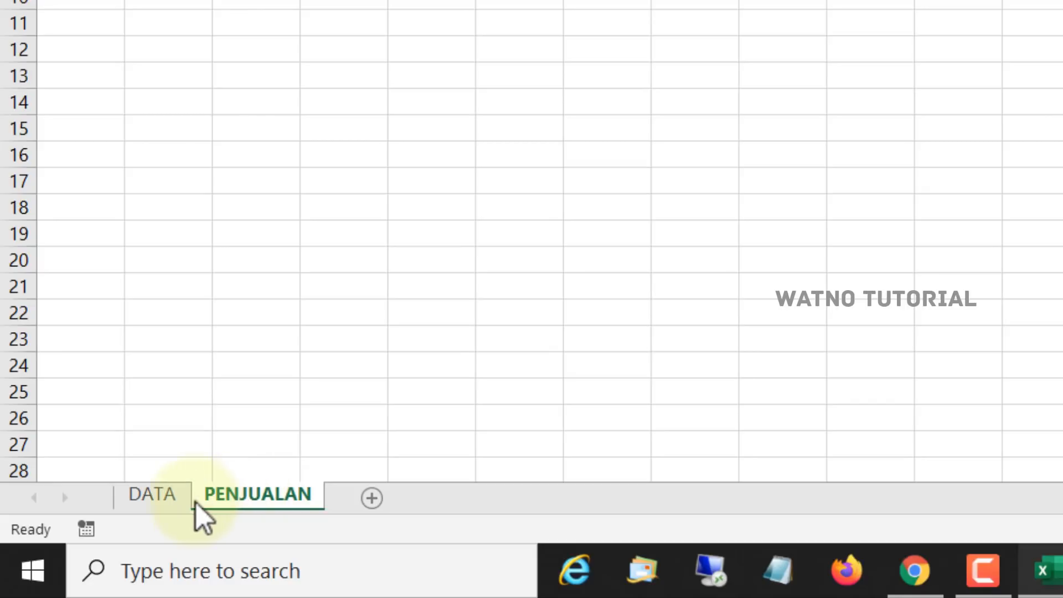
- Unhide Sheet4 and delete it from the workbook
right_click(161, 502)
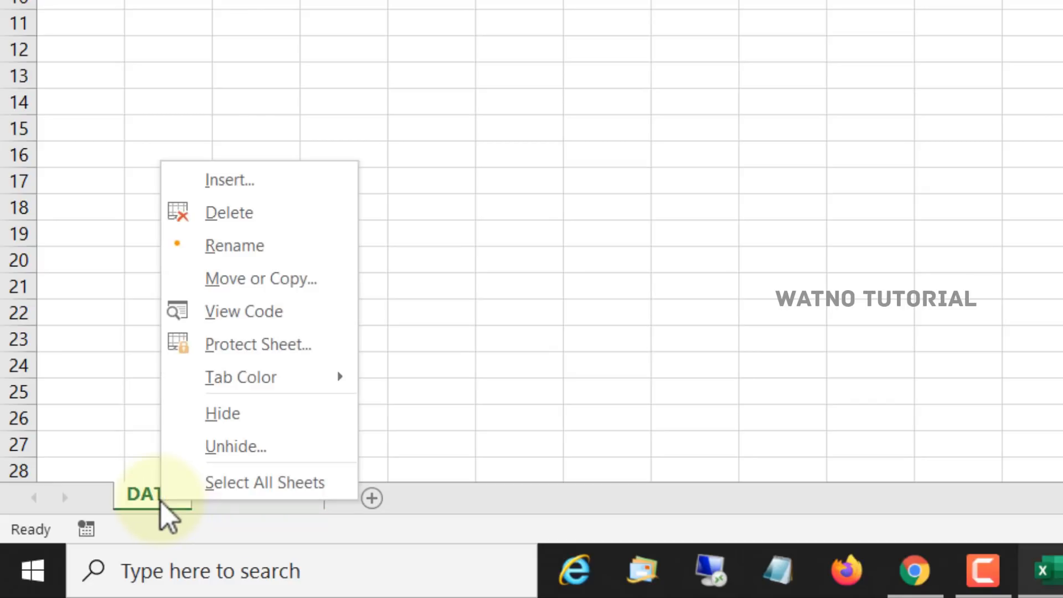
click(264, 448)
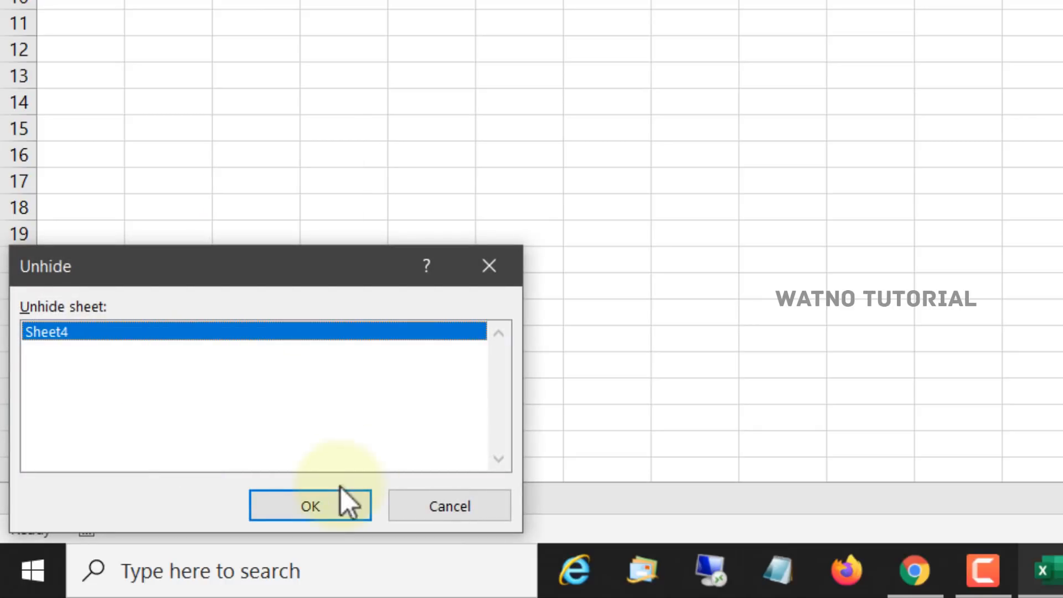
click(310, 506)
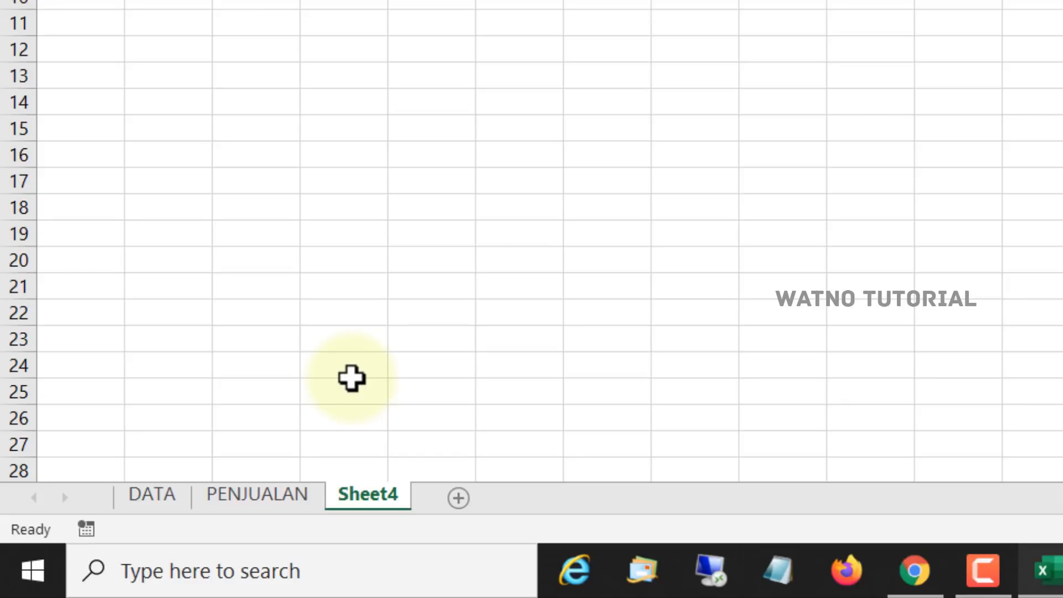
right_click(367, 504)
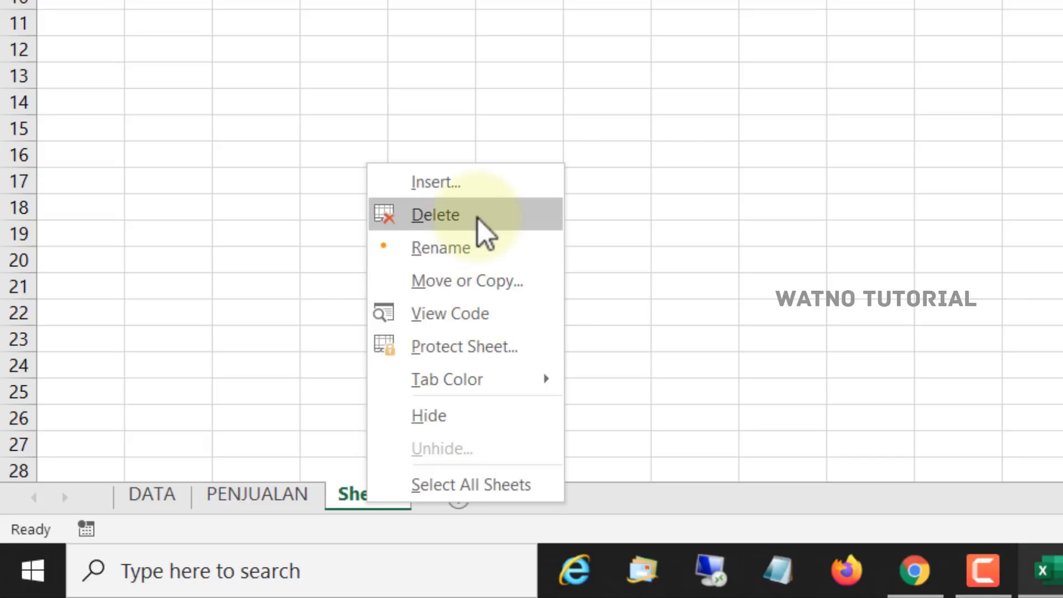
click(477, 218)
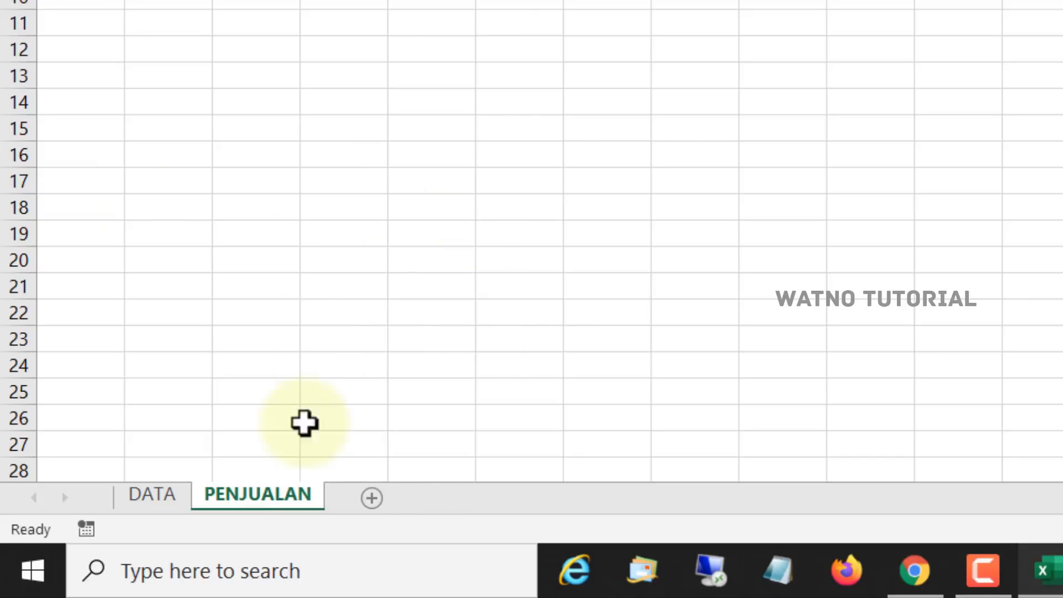
- Enter the text WATNO TUTORIAL in cell B23 of the DATA sheet and select cell D25
click(158, 500)
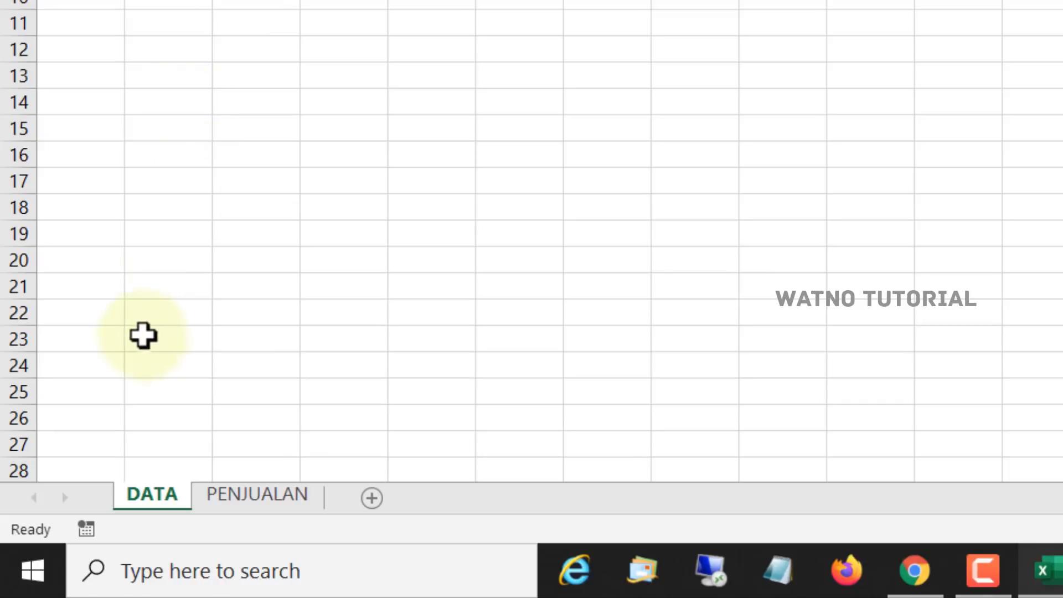
click(143, 336)
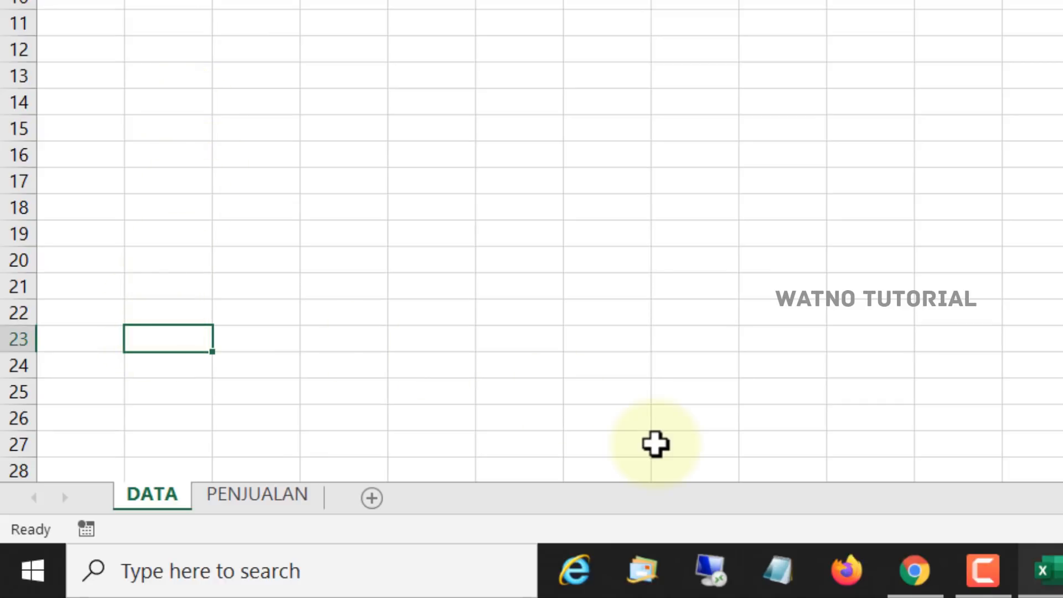
text(WATN)
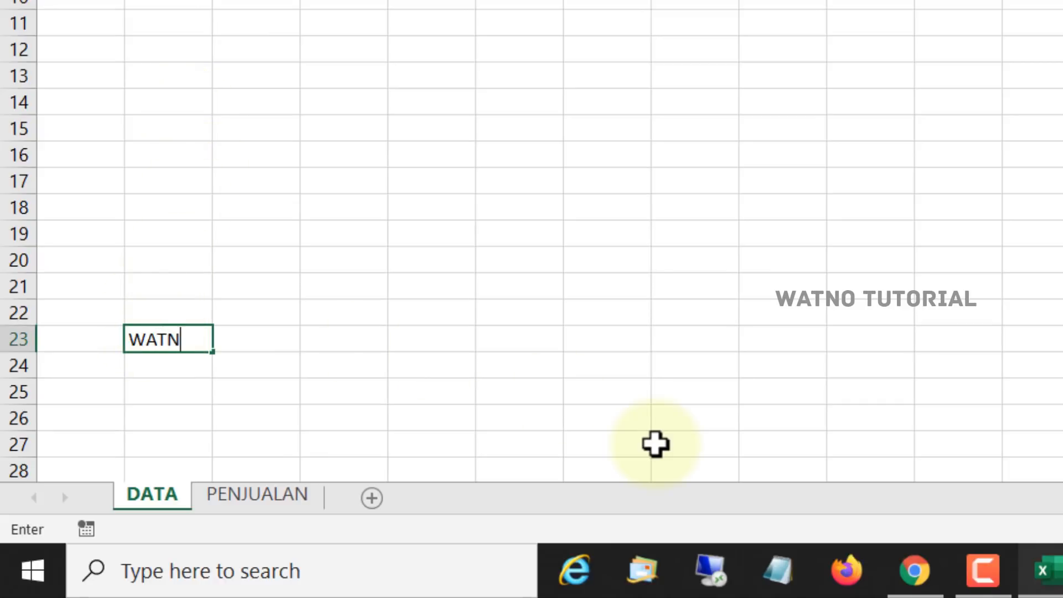
text(O TUTORIAL)
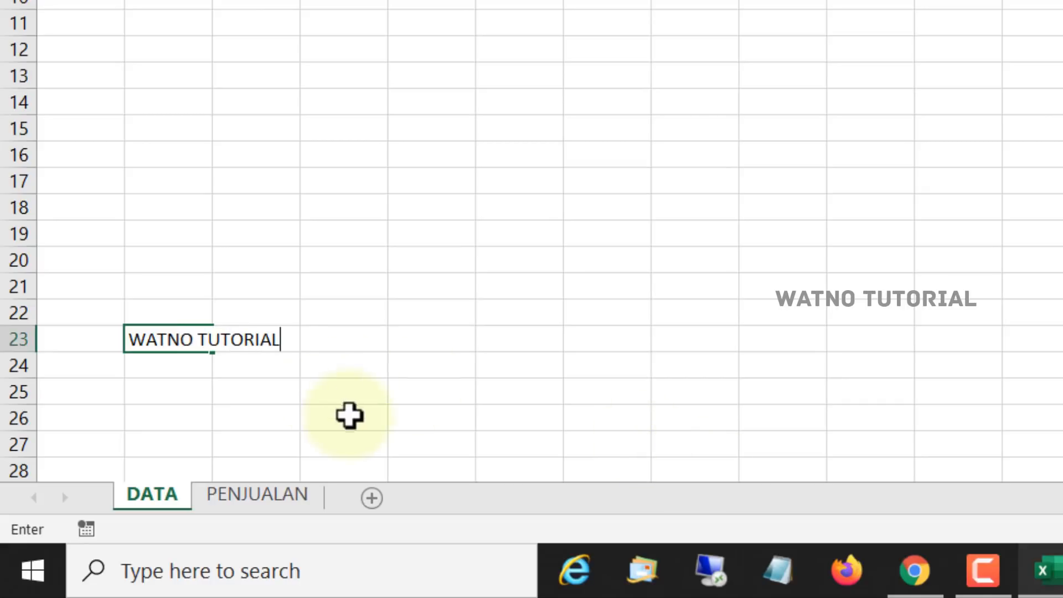
click(348, 393)
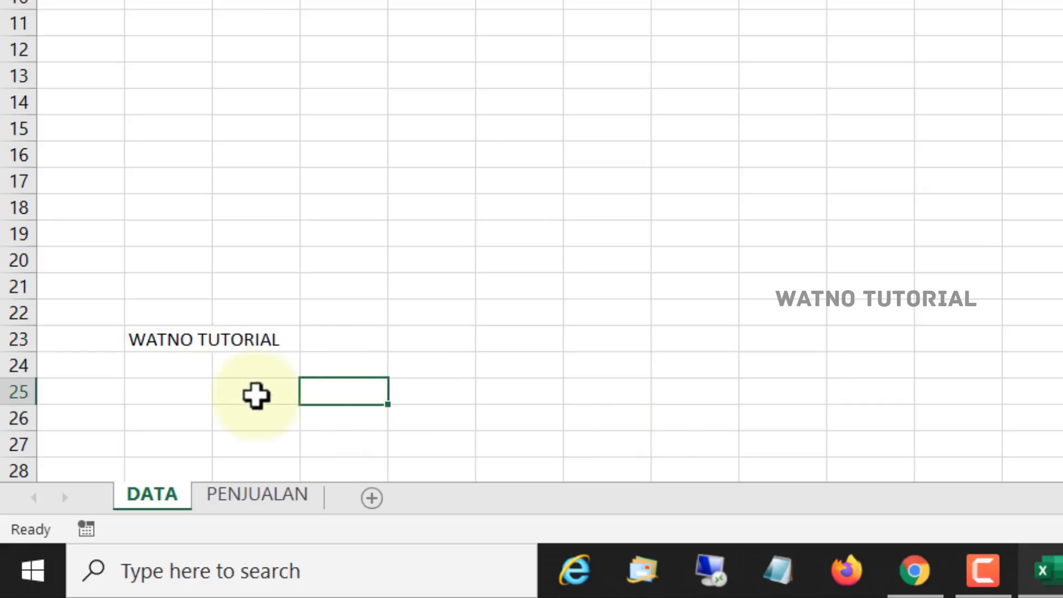
- Create a copy of the DATA sheet at the end of the Latihan workbook and compare it with the original
right_click(168, 501)
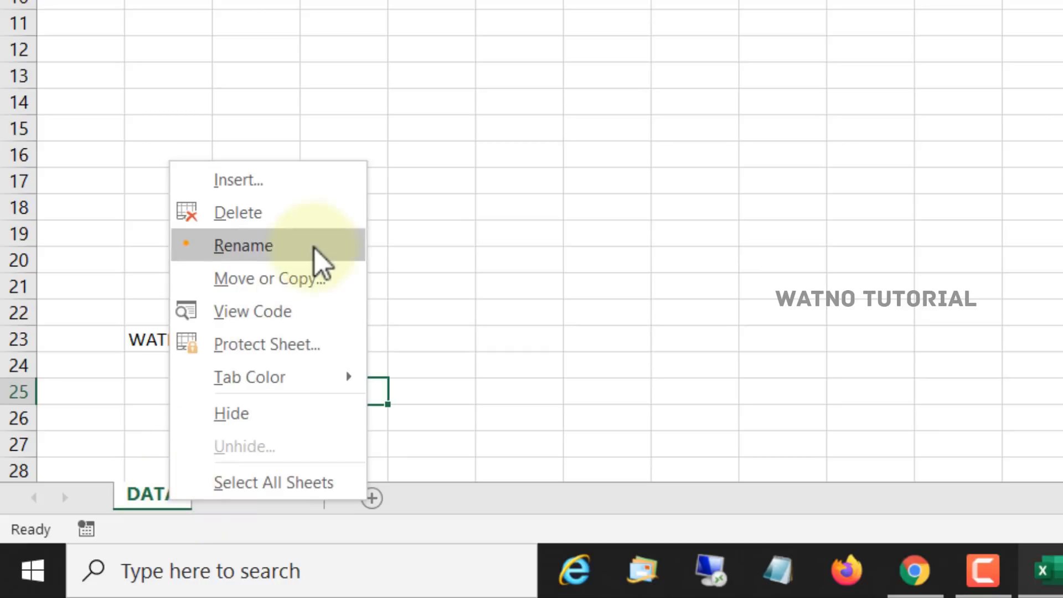
click(316, 279)
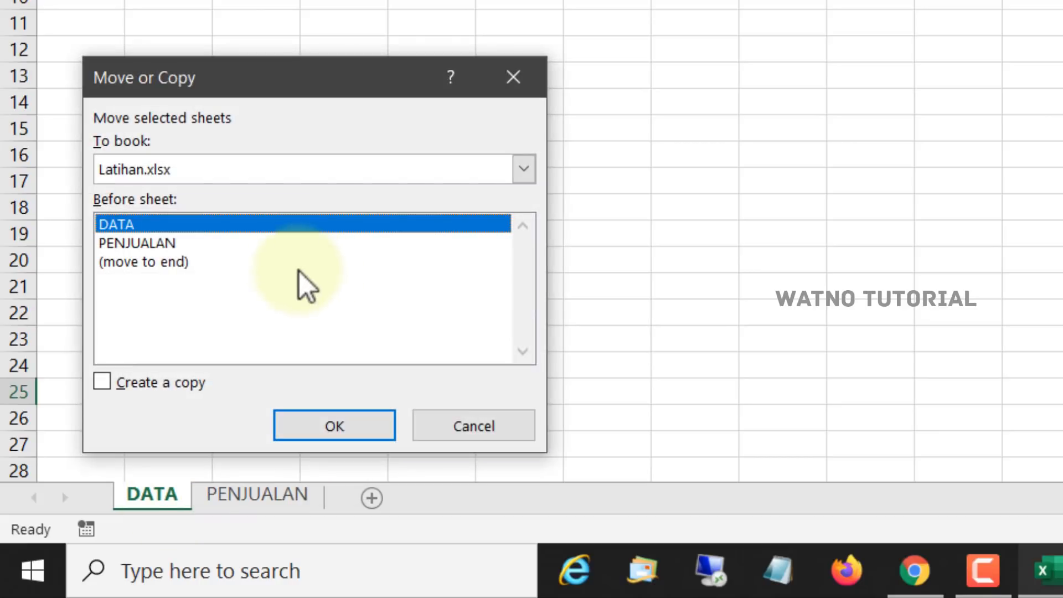
click(104, 387)
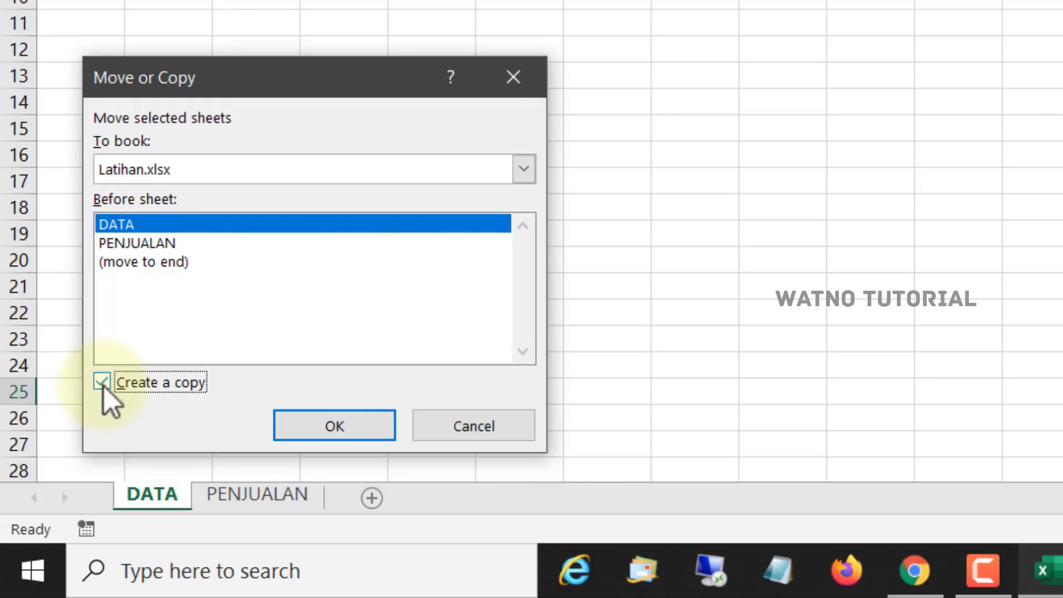
click(181, 265)
click(332, 432)
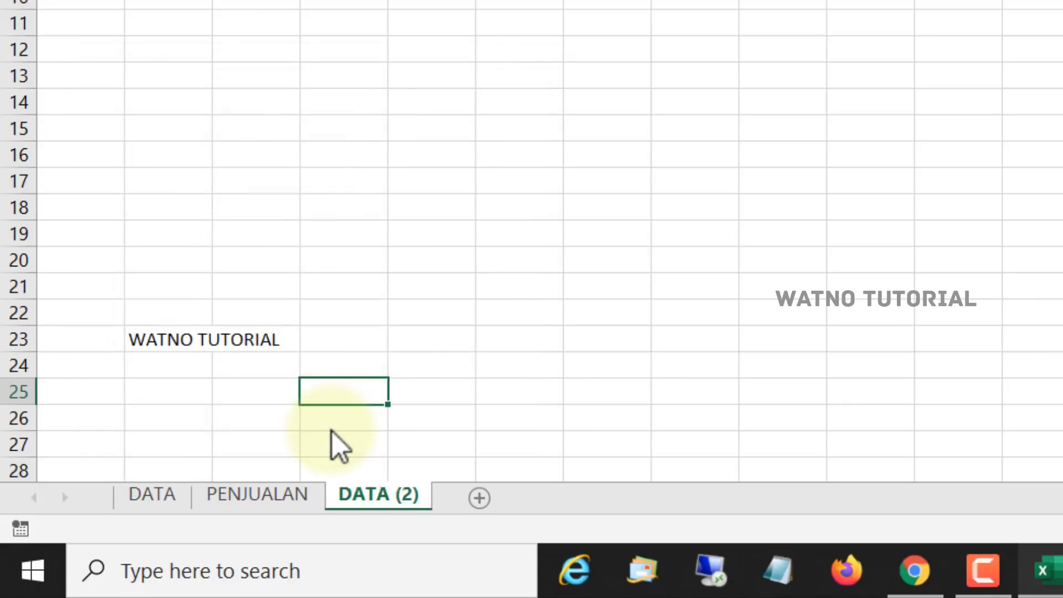
click(165, 501)
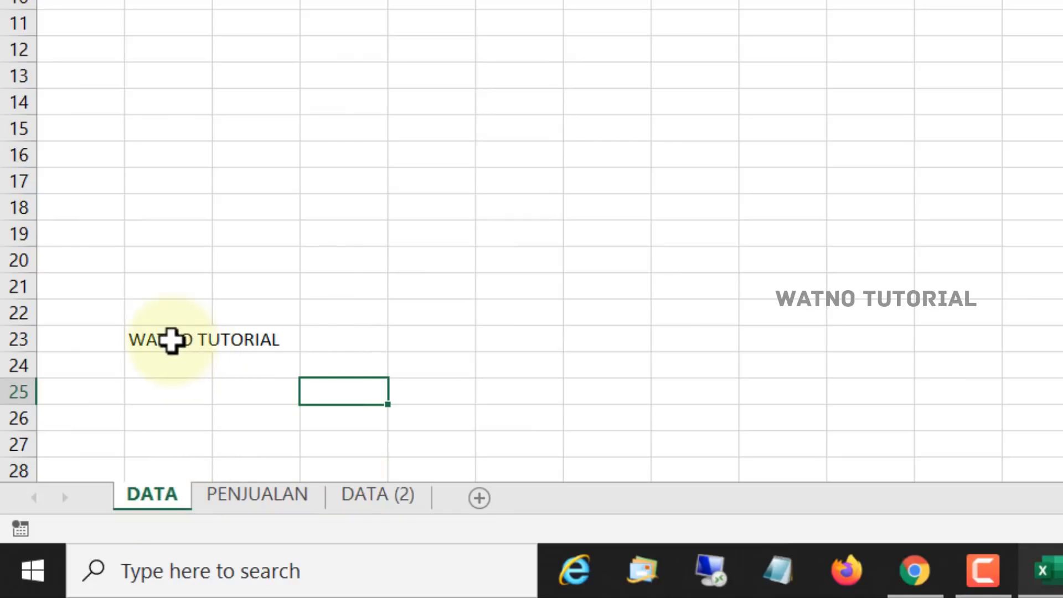
click(391, 497)
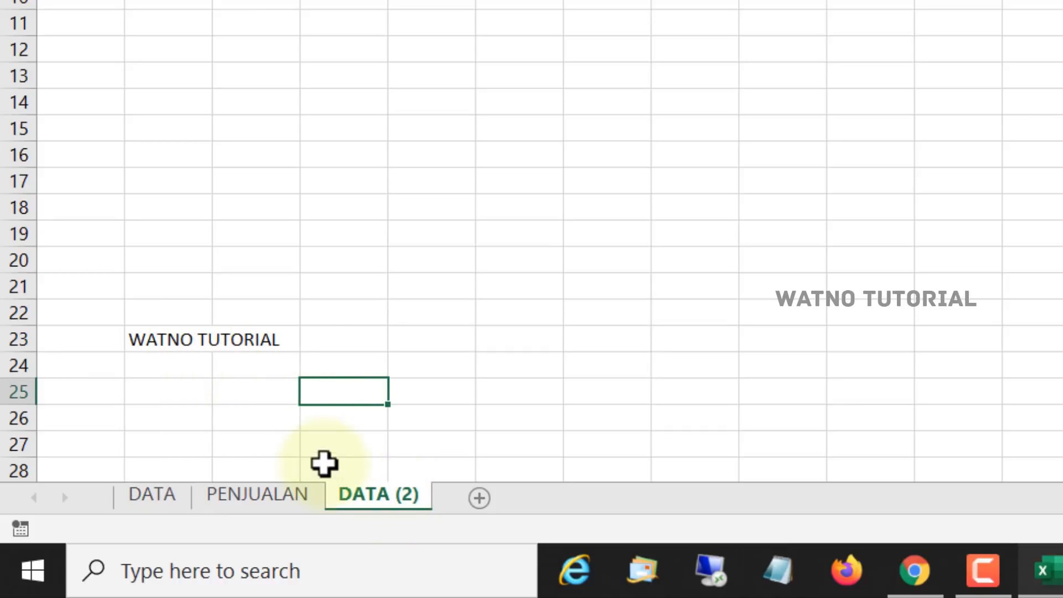
click(162, 500)
click(384, 497)
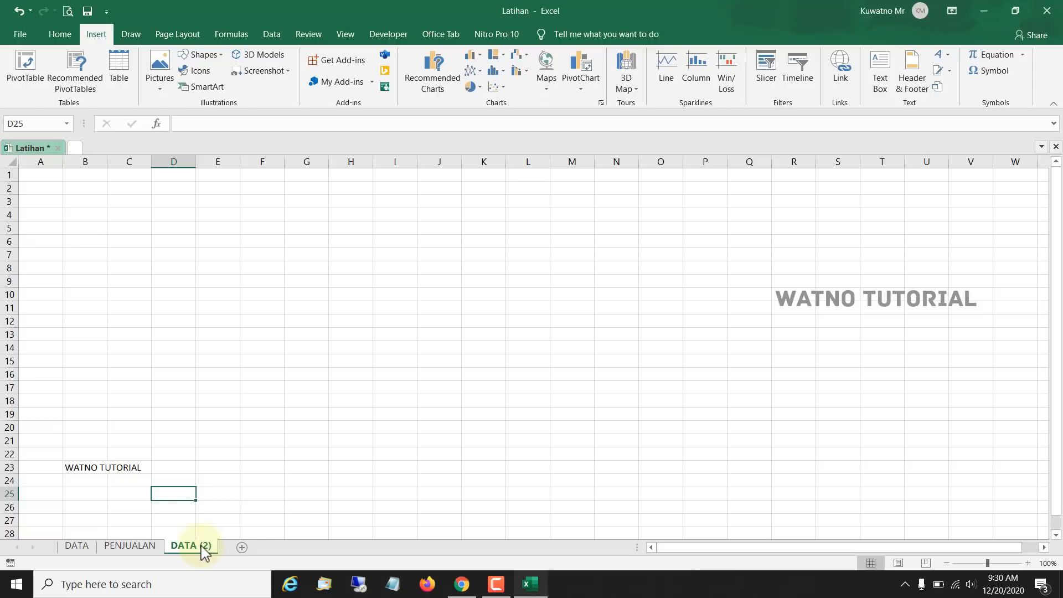
- Permanently delete the copied sheet DATA (2) and return to the DATA sheet
right_click(205, 551)
click(253, 400)
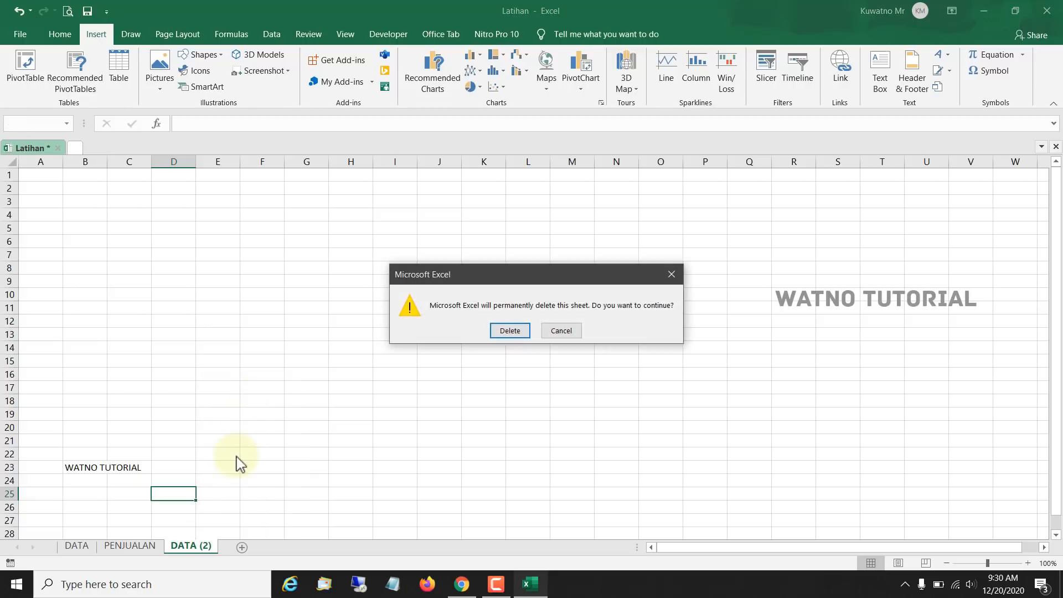
click(510, 331)
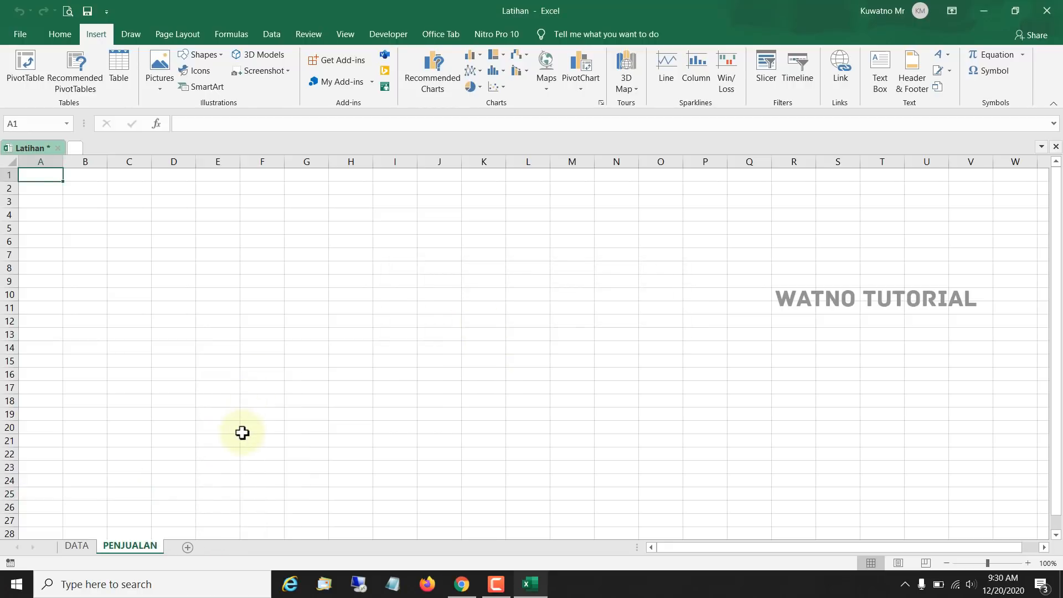
click(83, 548)
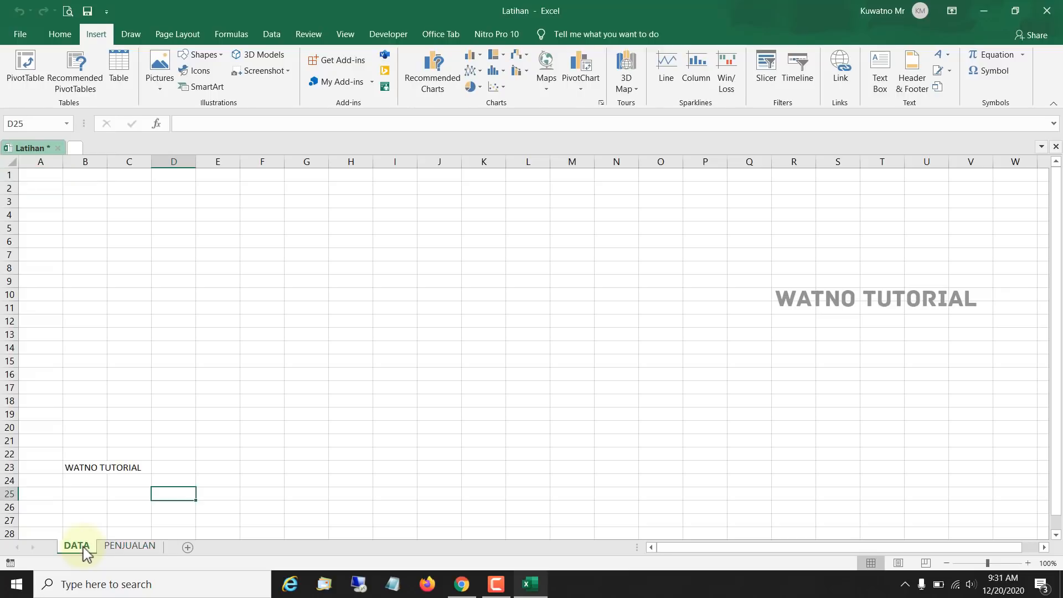
- Set the tab colour of the DATA sheet to red and switch to the PENJUALAN sheet
right_click(83, 547)
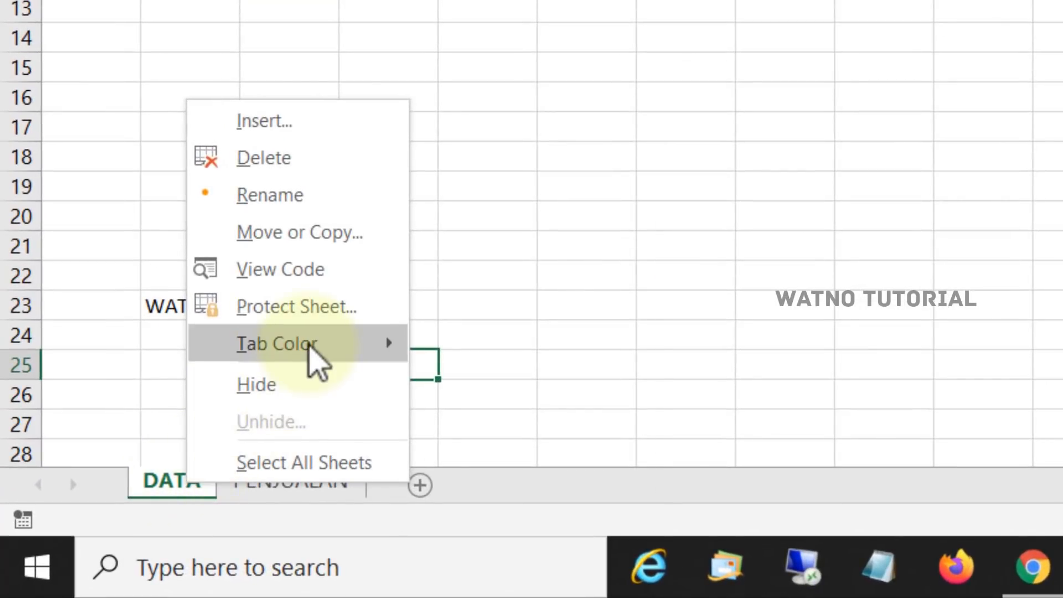
mouse_move(313, 346)
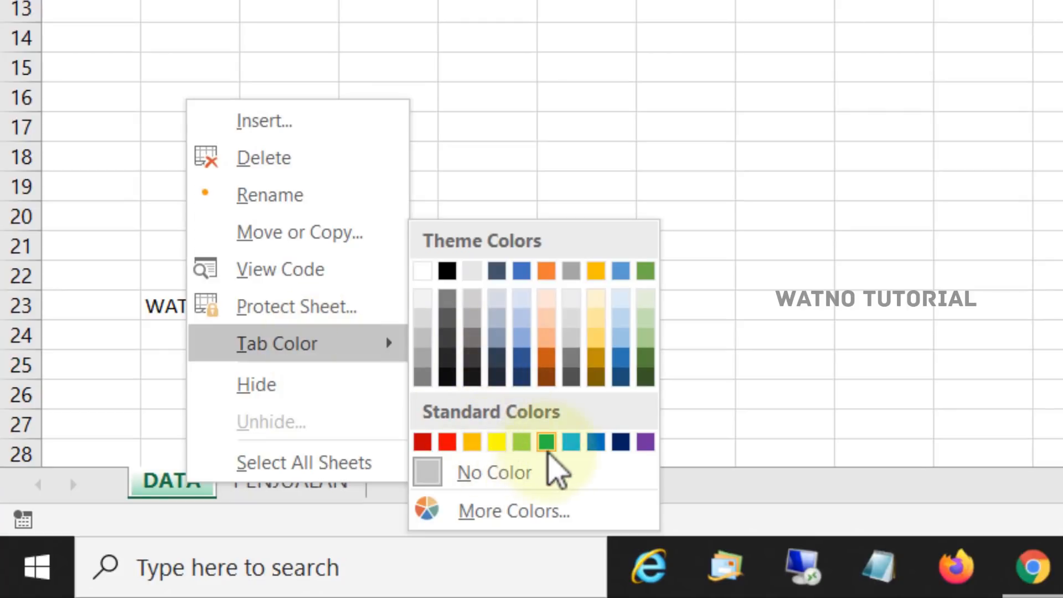
click(448, 443)
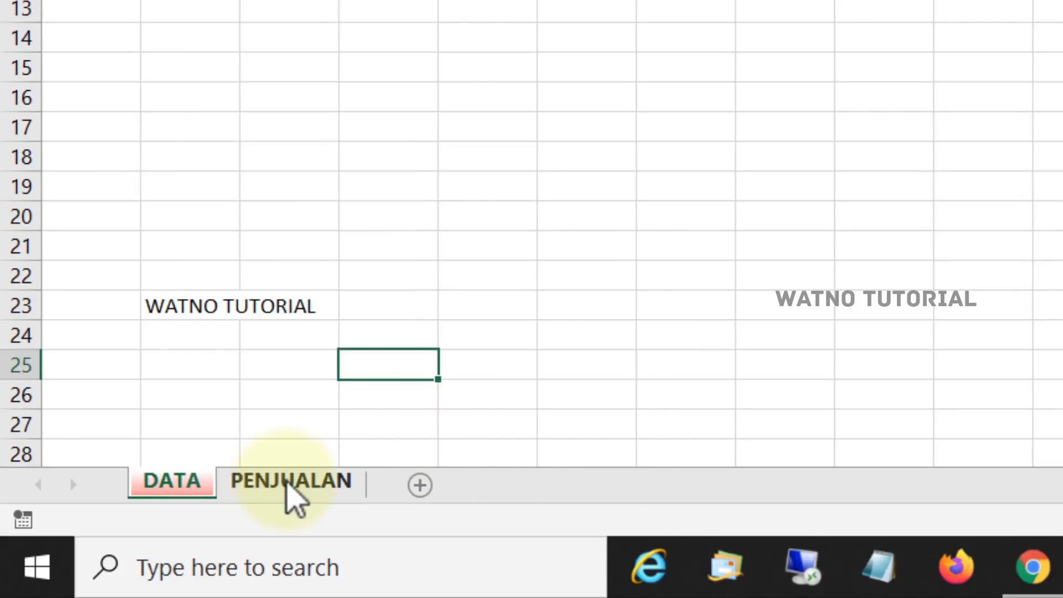
click(286, 483)
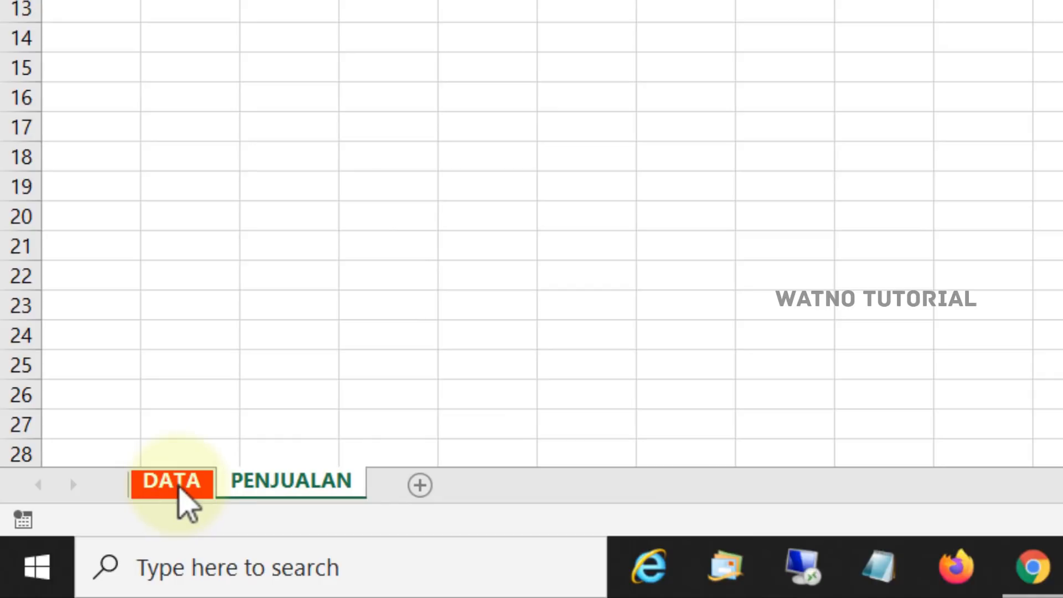
- Set the tab colour of the PENJUALAN sheet to light blue
right_click(261, 490)
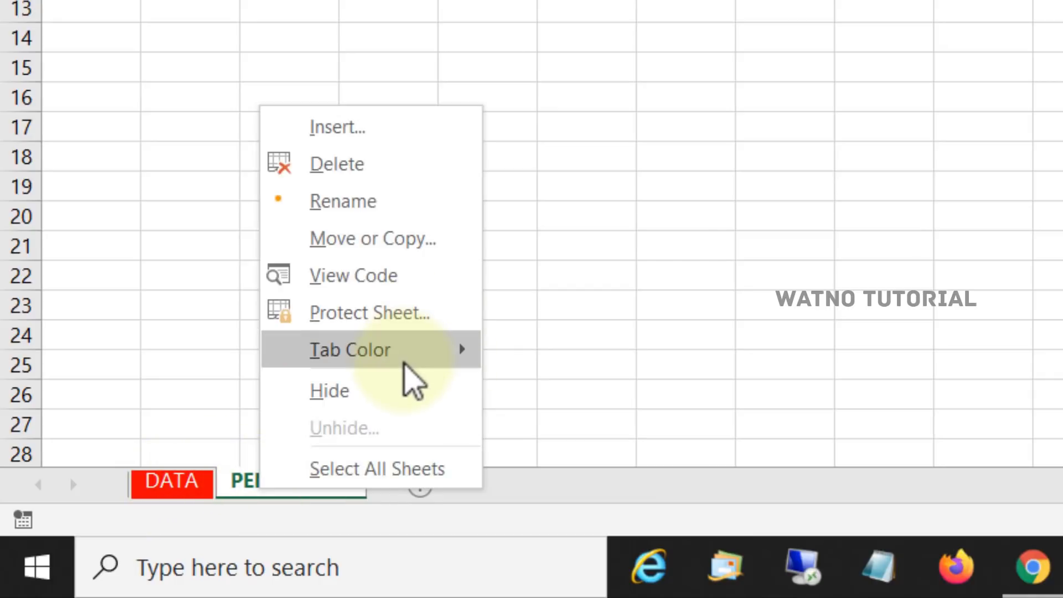
mouse_move(428, 355)
click(644, 442)
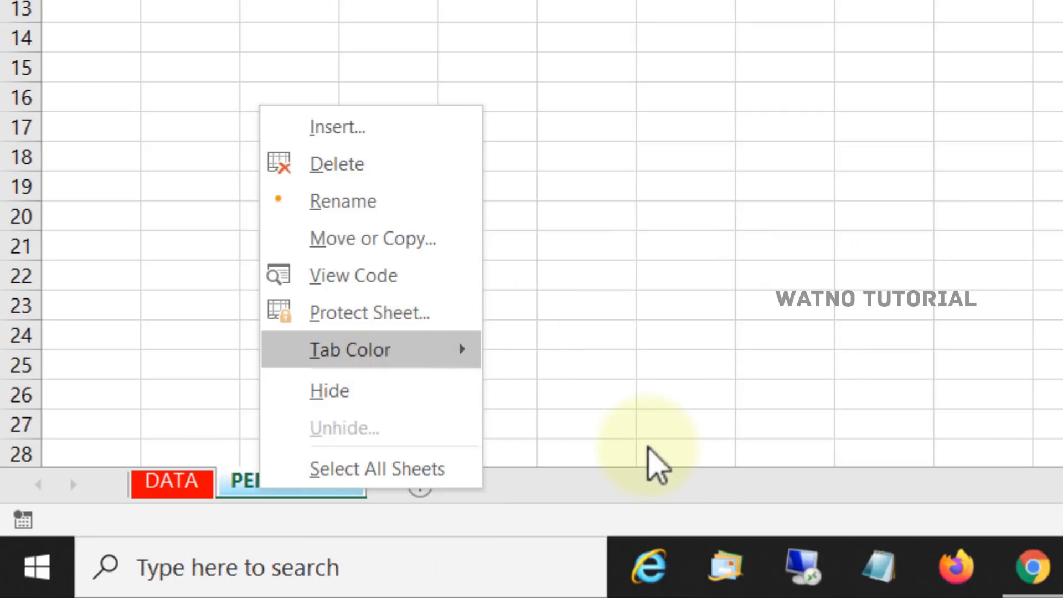
- Alternate between the DATA and PENJUALAN sheets to compare their tab colours, finishing with cell C26 selected on DATA
click(185, 484)
click(199, 429)
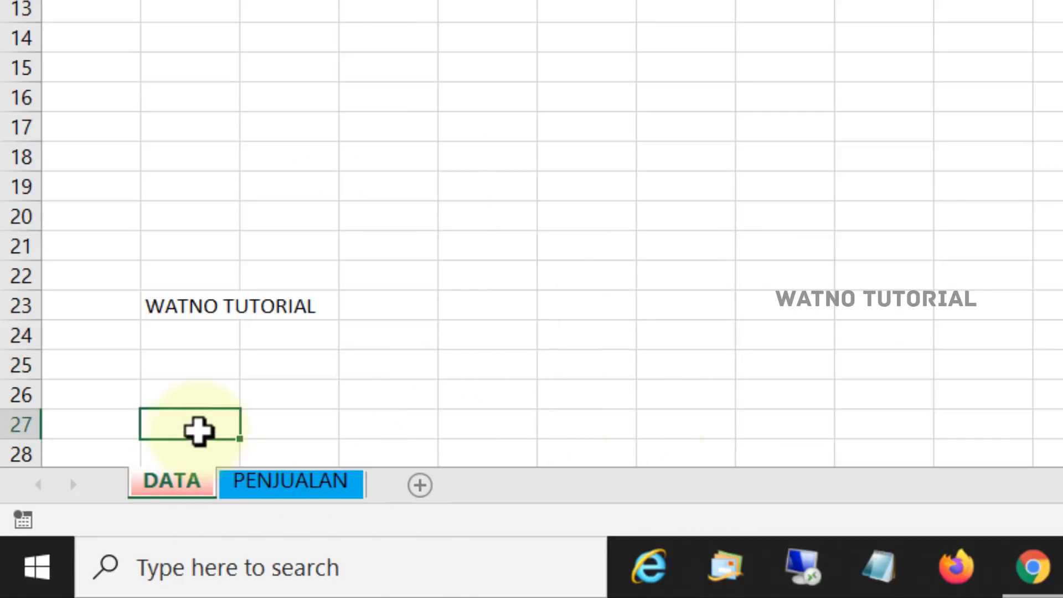
click(280, 490)
click(187, 482)
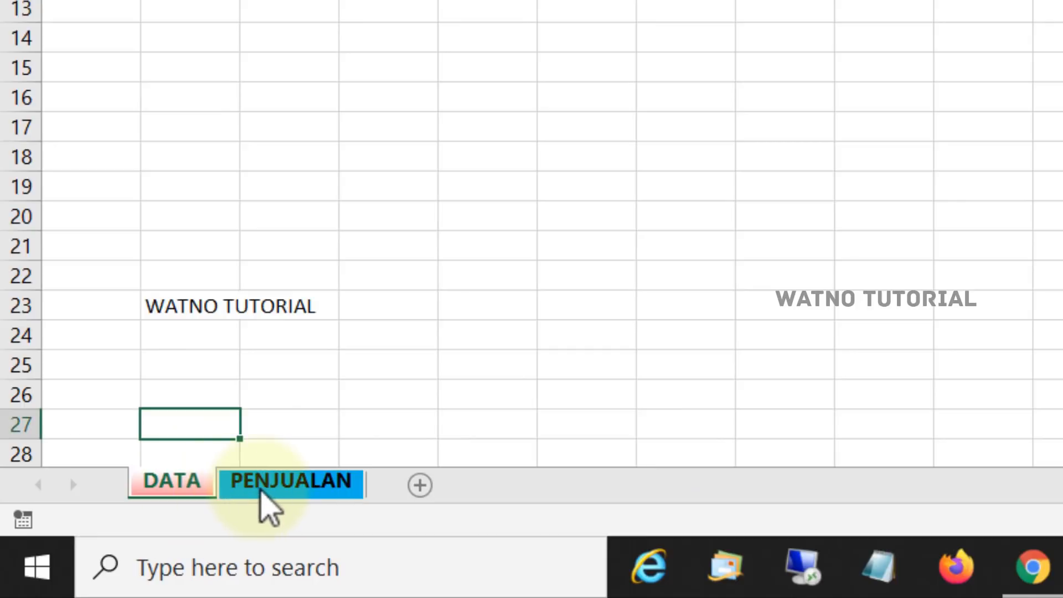
click(274, 486)
click(193, 481)
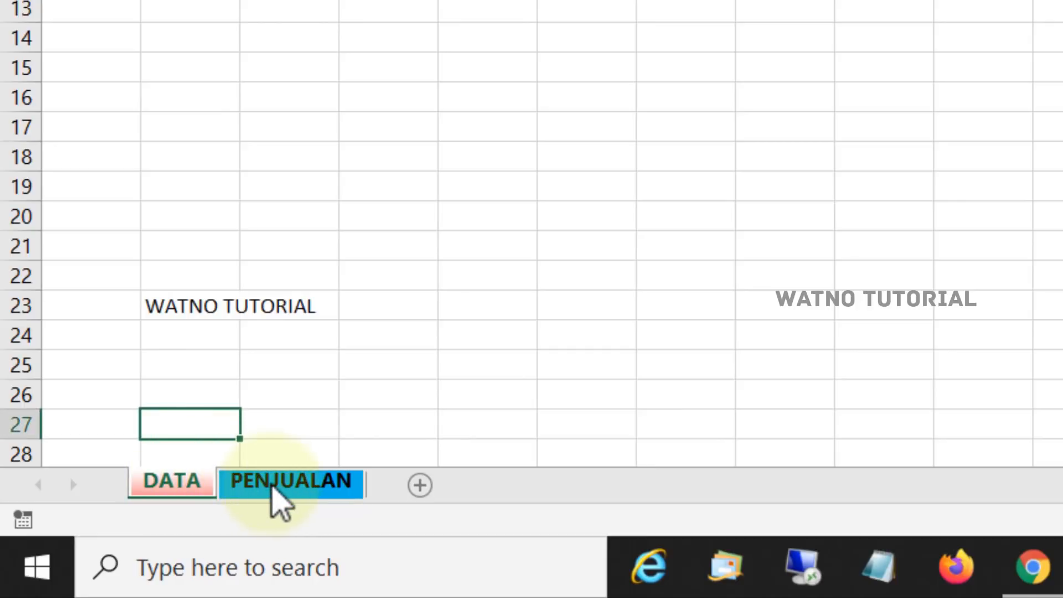
click(274, 485)
click(188, 487)
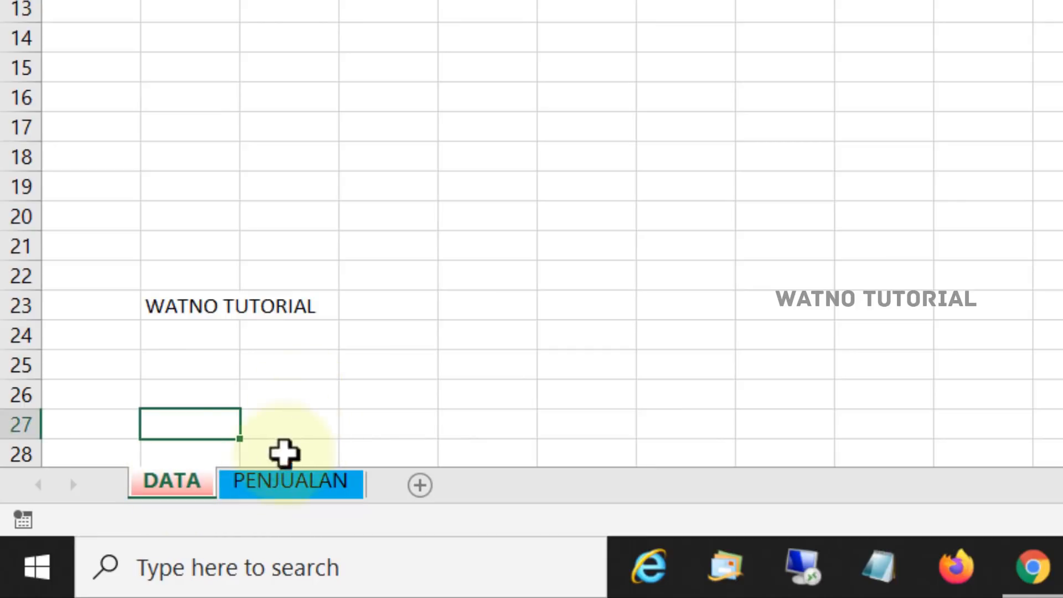
click(331, 407)
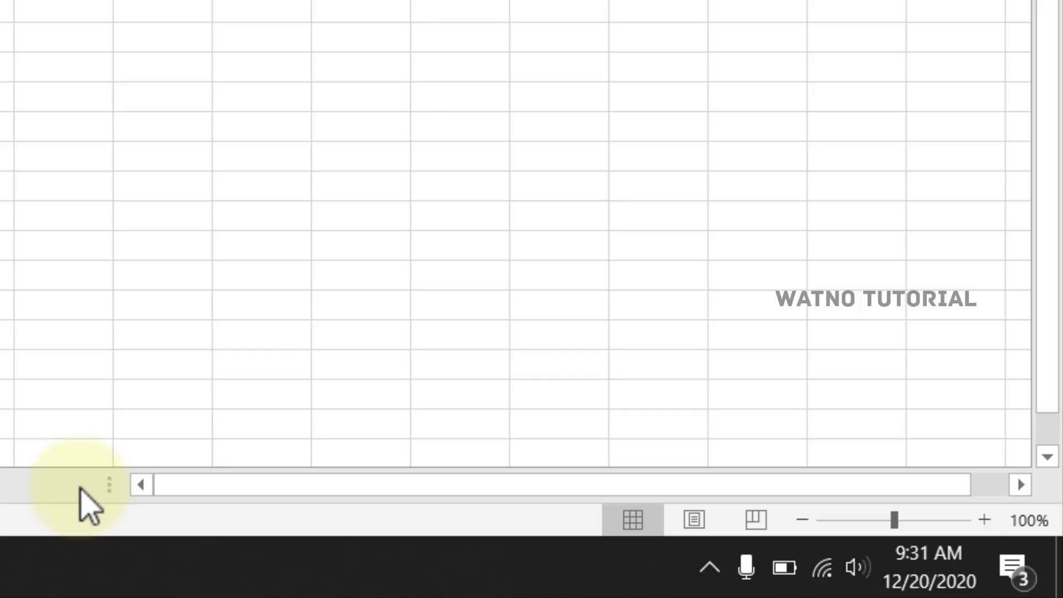
- Scroll the DATA sheet horizontally through its columns and back to the first ones
drag(166, 485, 344, 490)
click(1021, 485)
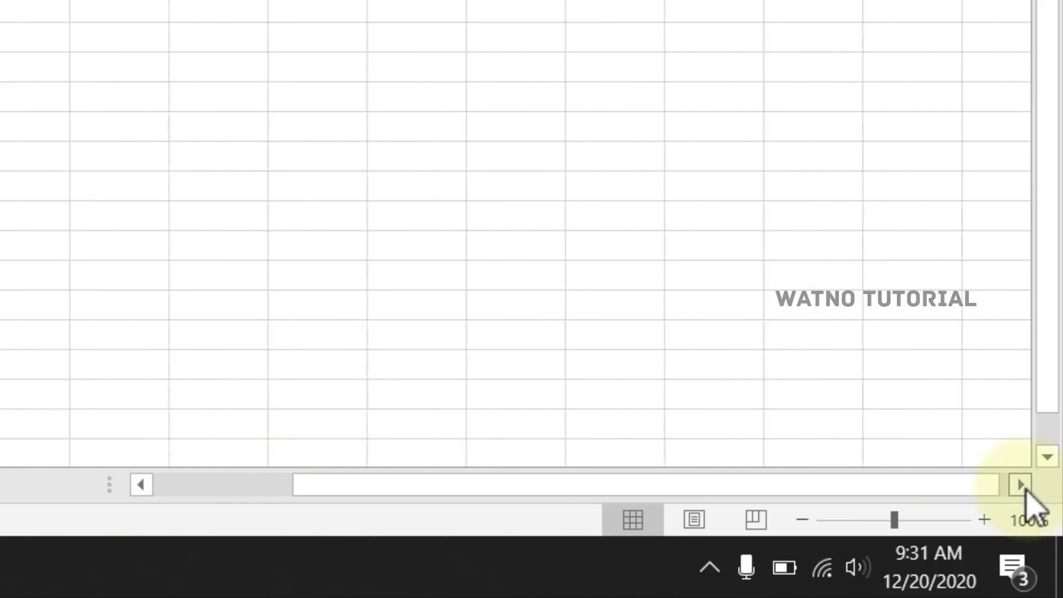
click(1025, 490)
click(1026, 491)
click(1025, 490)
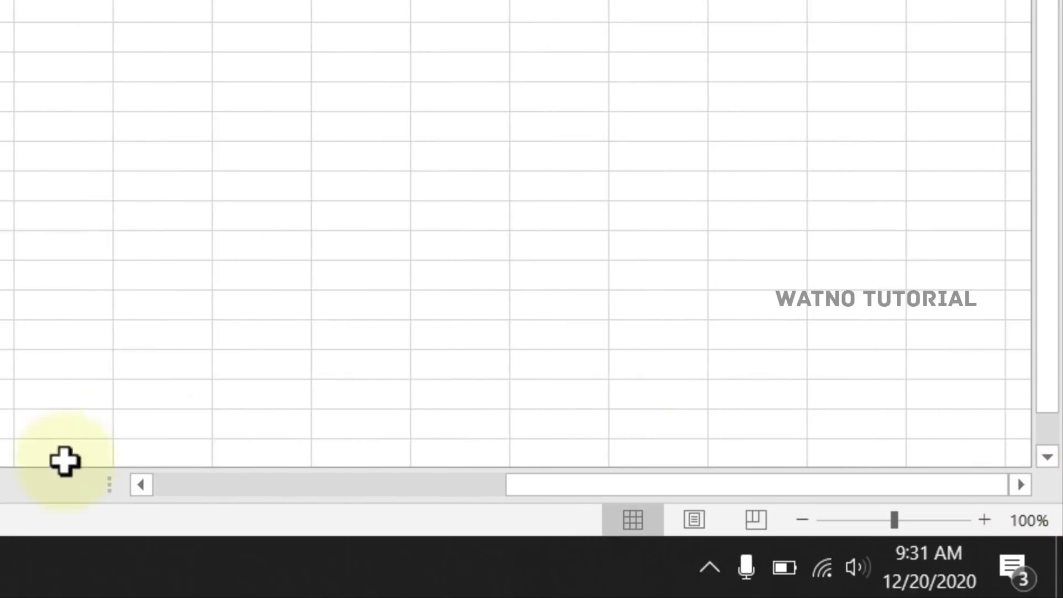
click(141, 485)
click(141, 486)
click(142, 485)
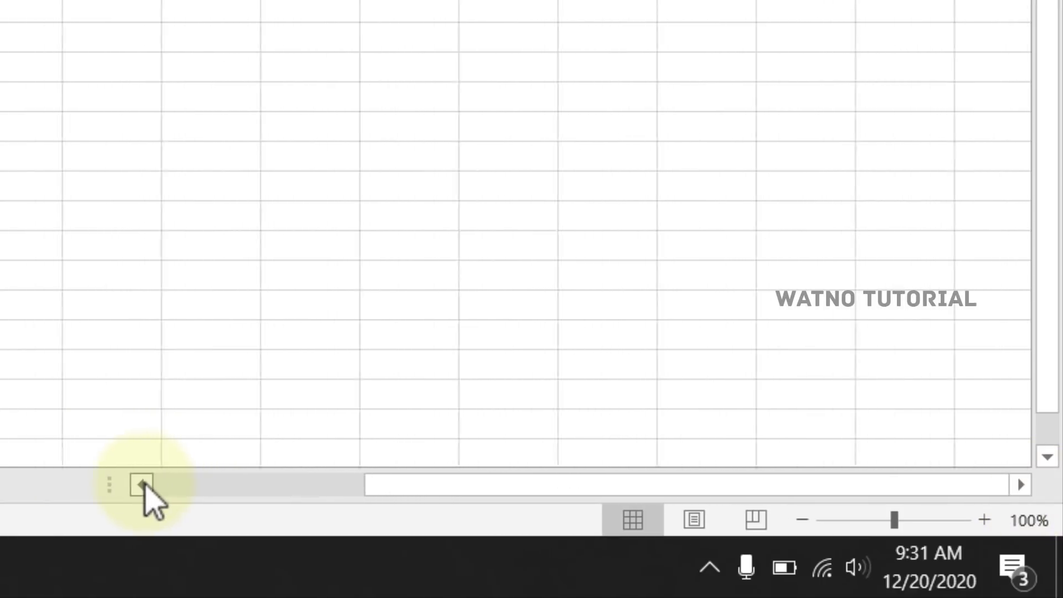
click(141, 485)
click(142, 486)
click(142, 485)
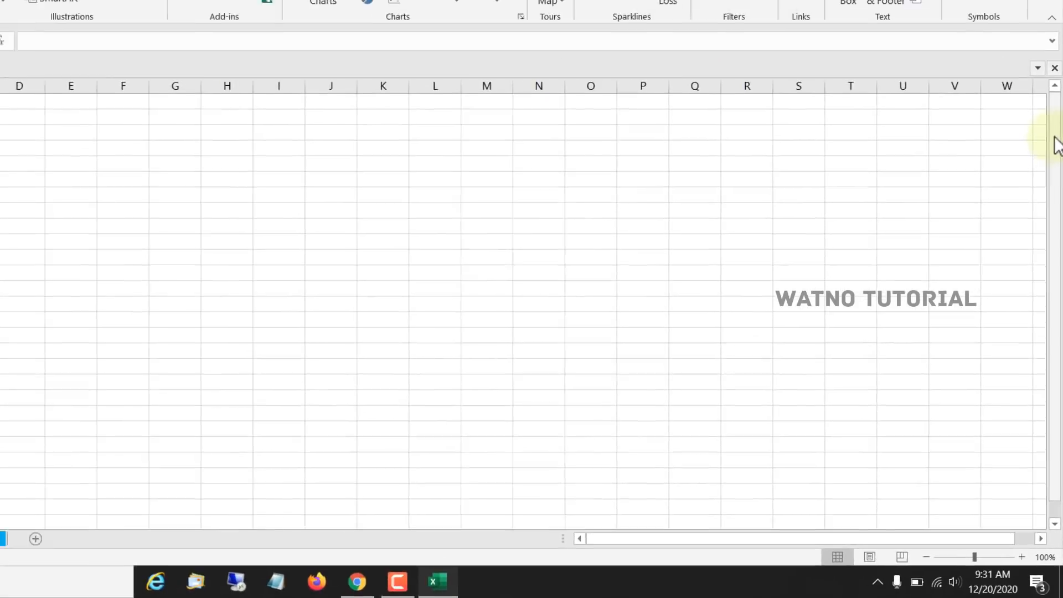
- Scroll the DATA sheet vertically through its rows, then sideways across its columns
drag(1055, 137, 1061, 245)
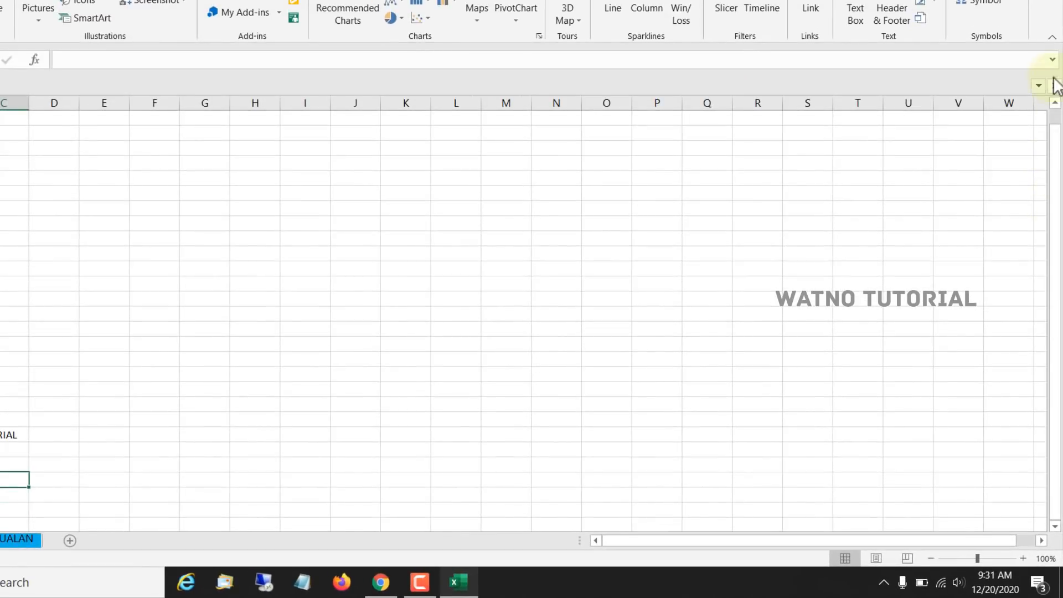
scroll(1056, 529, down, 4)
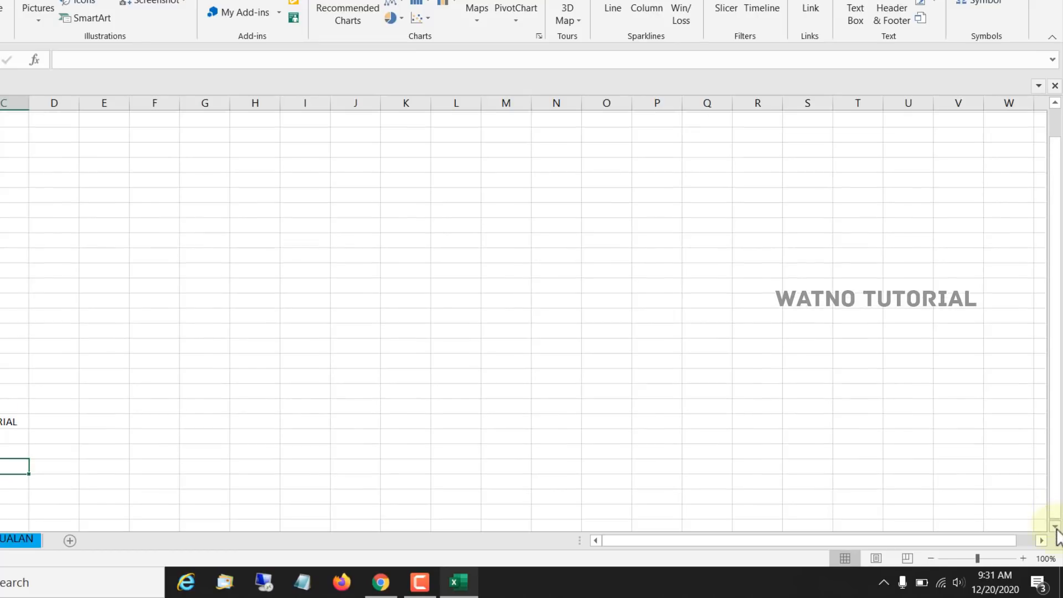
drag(1056, 503, 1058, 451)
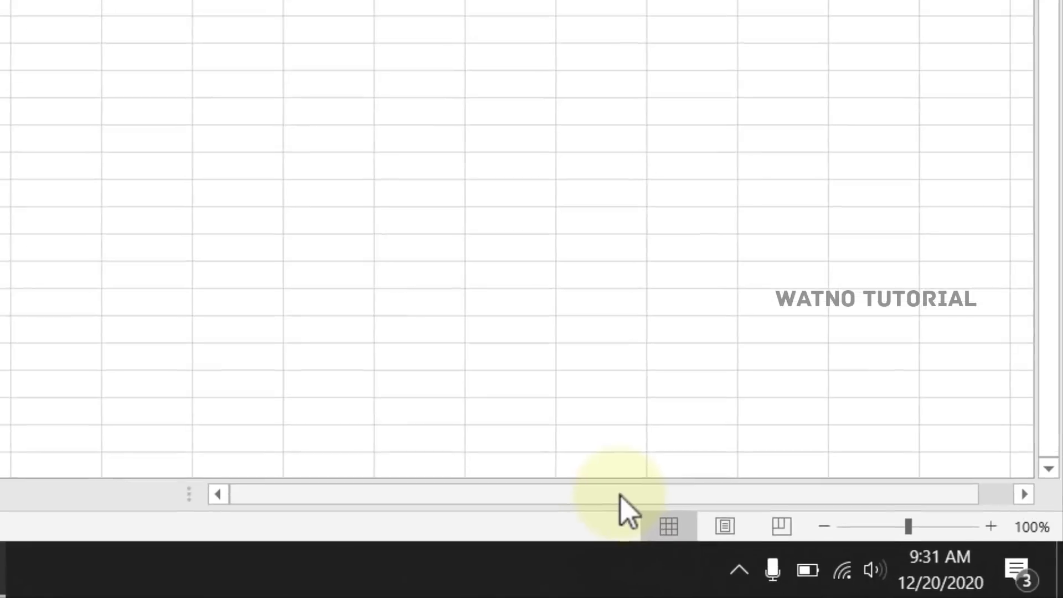
drag(620, 495, 702, 497)
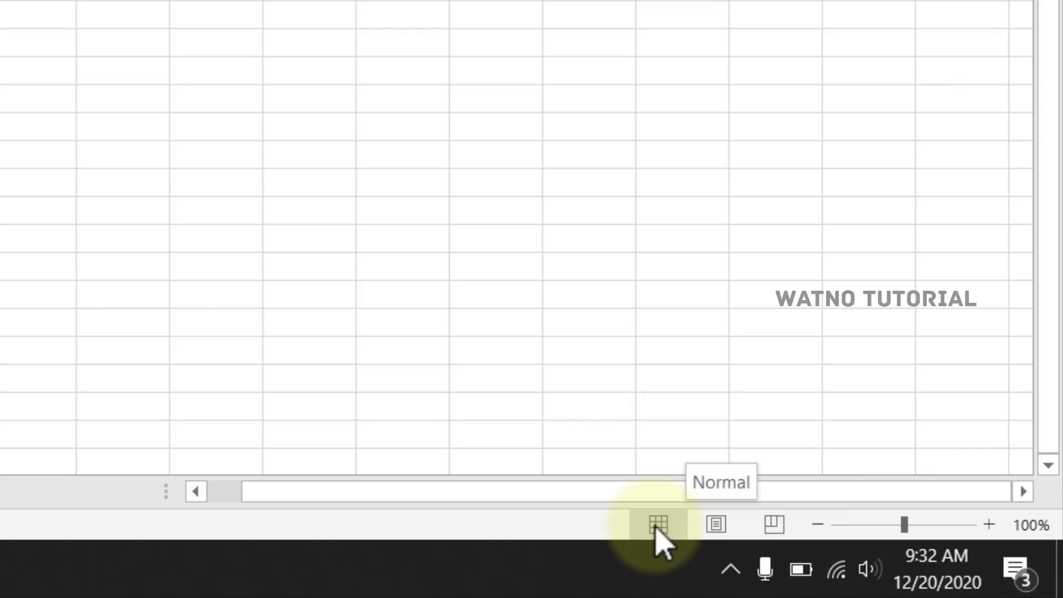
- Switch the DATA sheet to Page Layout view and examine its pages, headers and footers
click(718, 529)
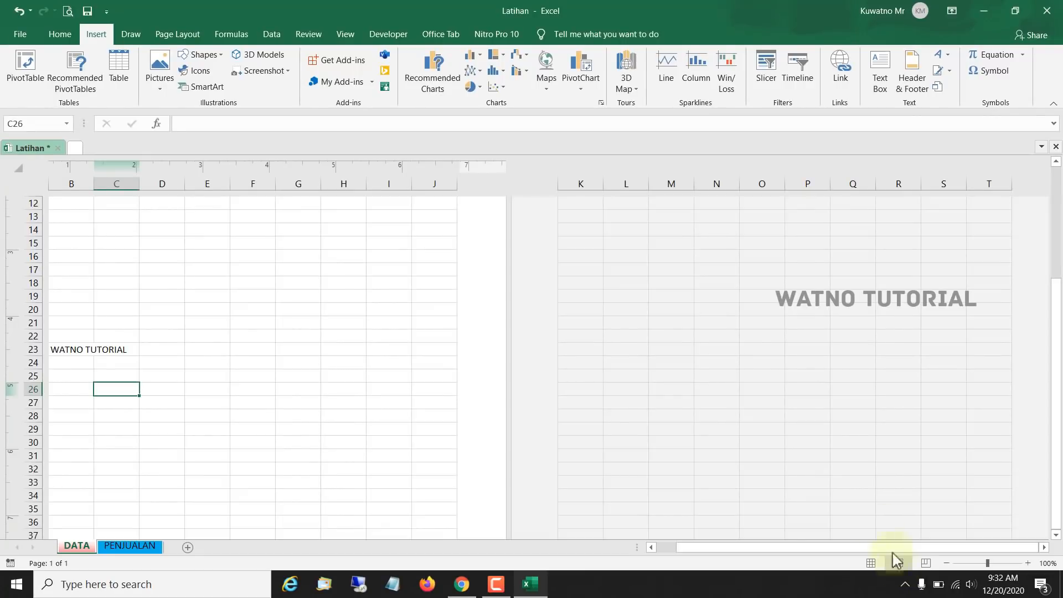
scroll(607, 372, up, 4)
scroll(607, 373, down, 3)
scroll(607, 375, down, 18)
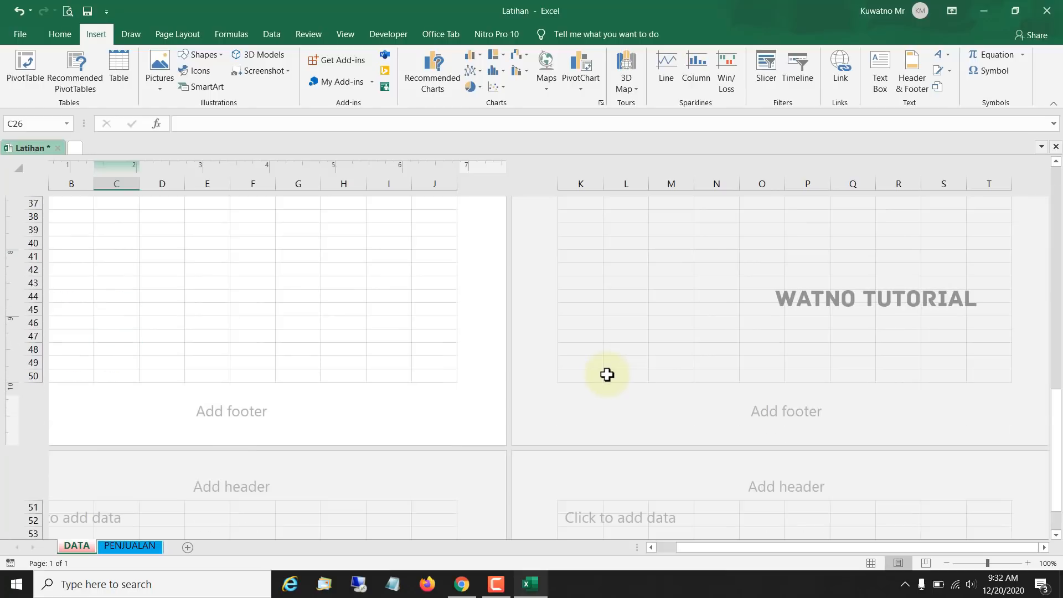
scroll(608, 375, up, 9)
scroll(608, 375, up, 14)
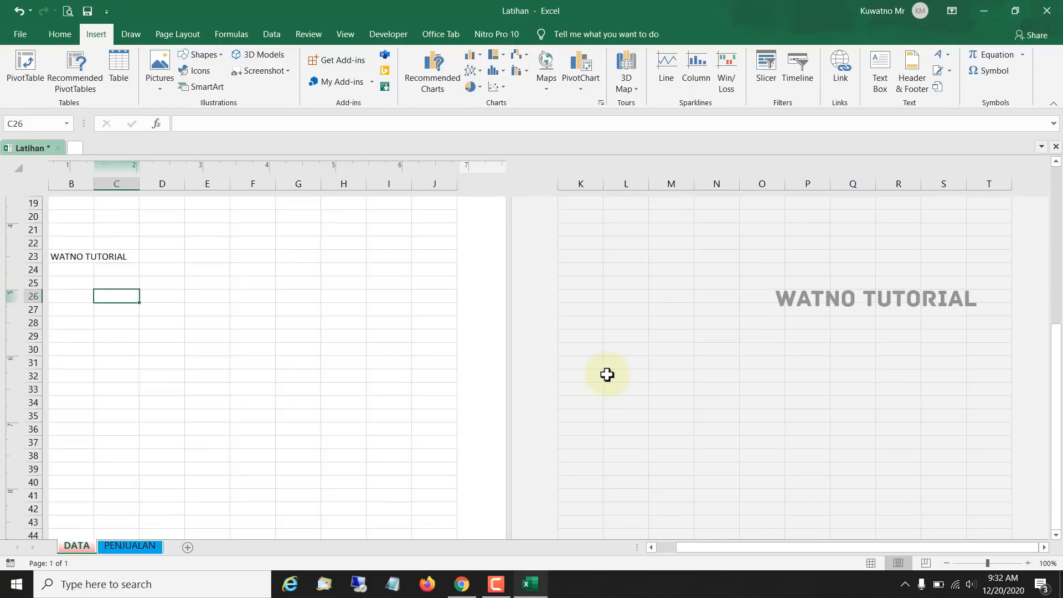
scroll(604, 350, down, 6)
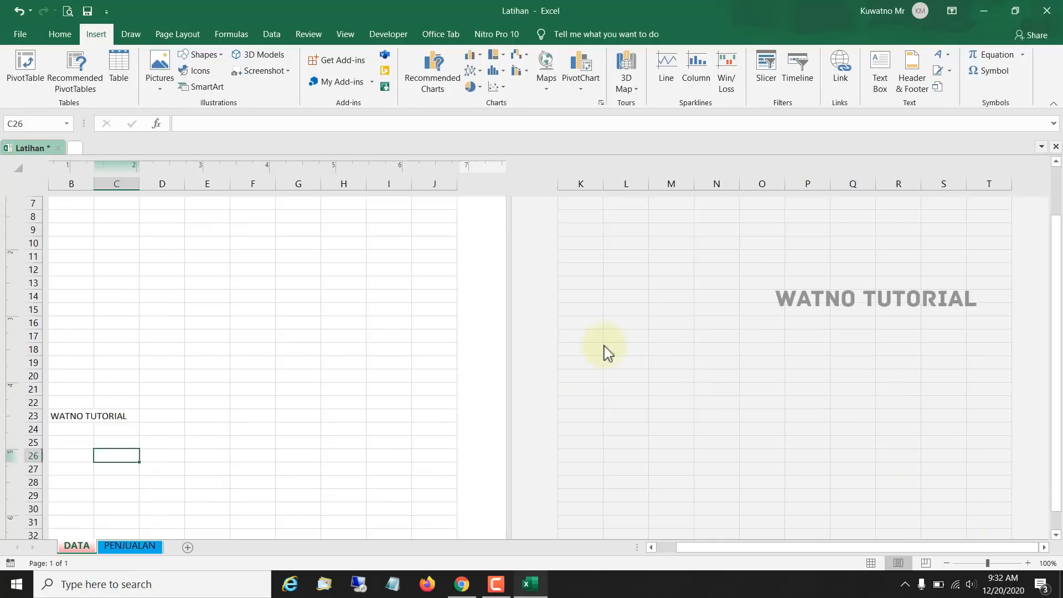
scroll(612, 347, up, 3)
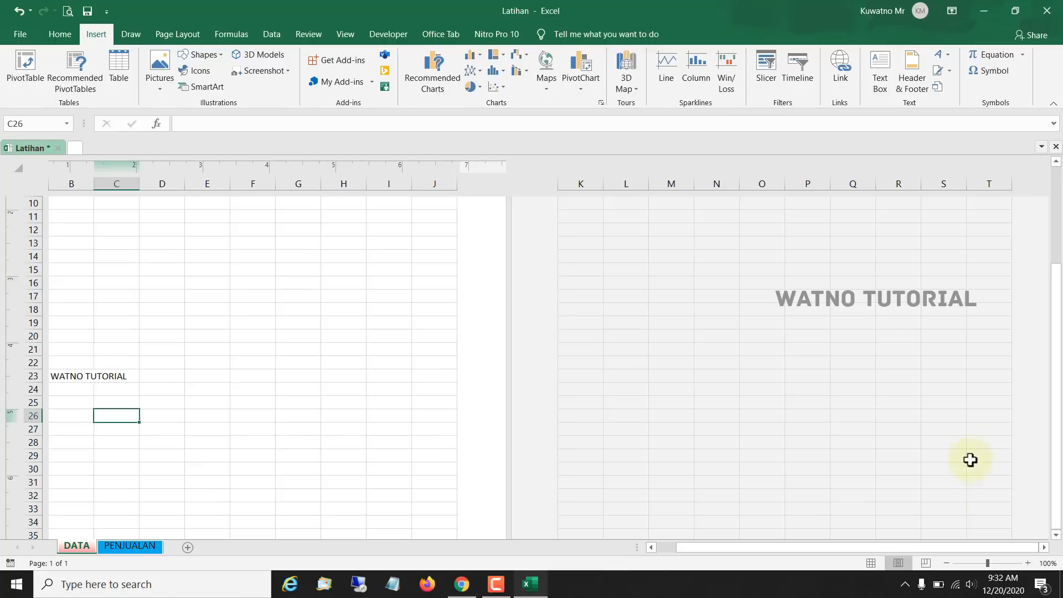
- Switch the DATA sheet to Page Break Preview and clear the text from cell B23
click(924, 560)
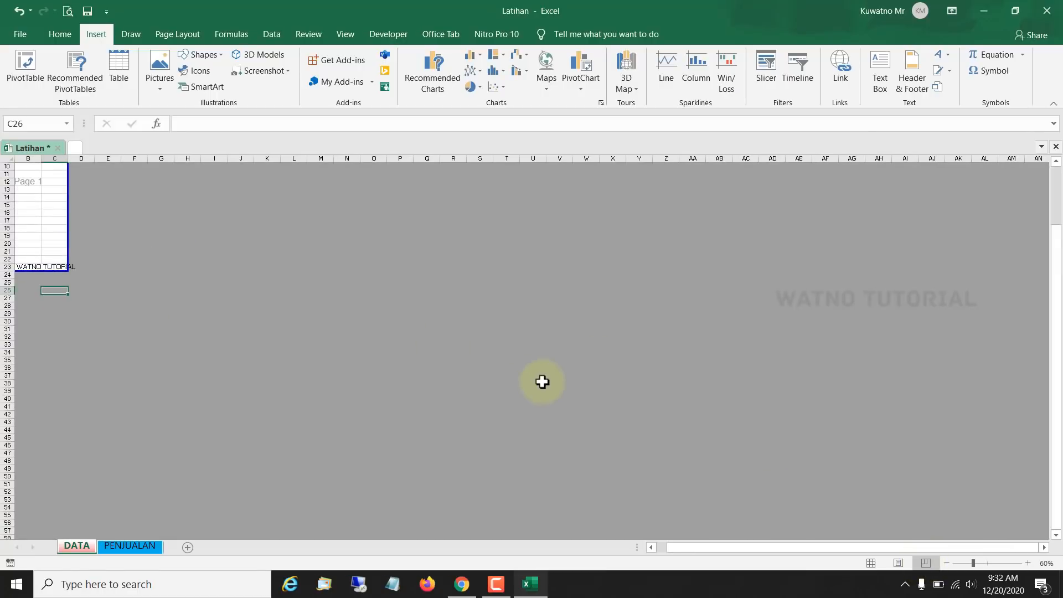
click(59, 268)
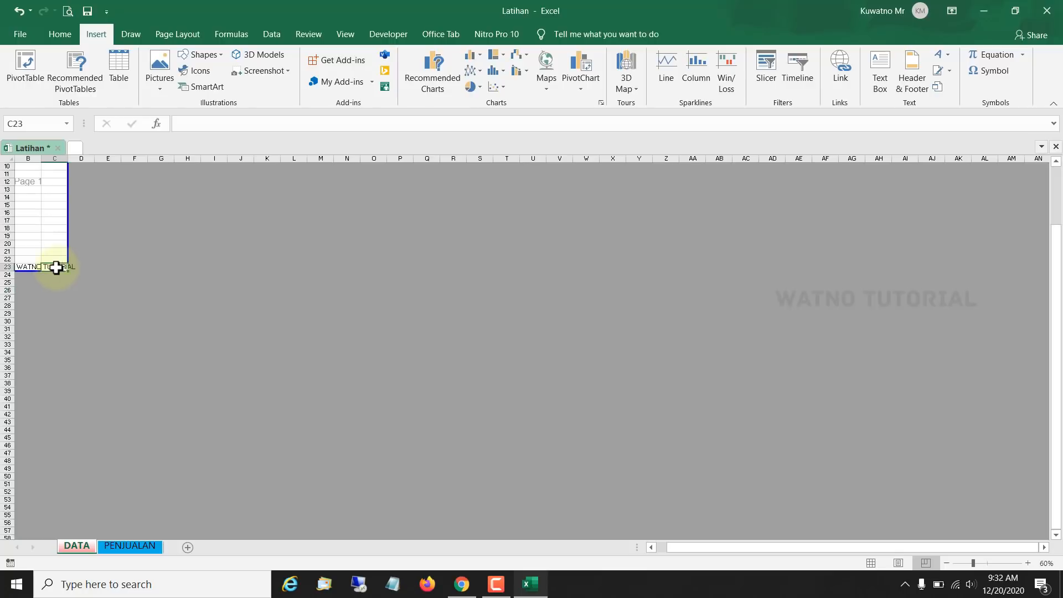
click(28, 266)
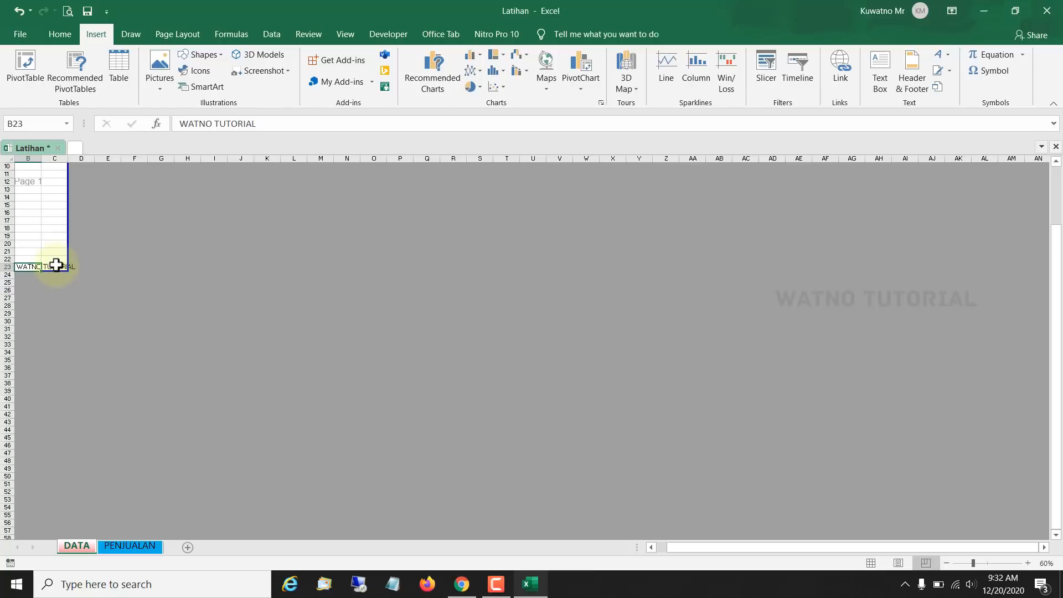
click(56, 266)
click(34, 266)
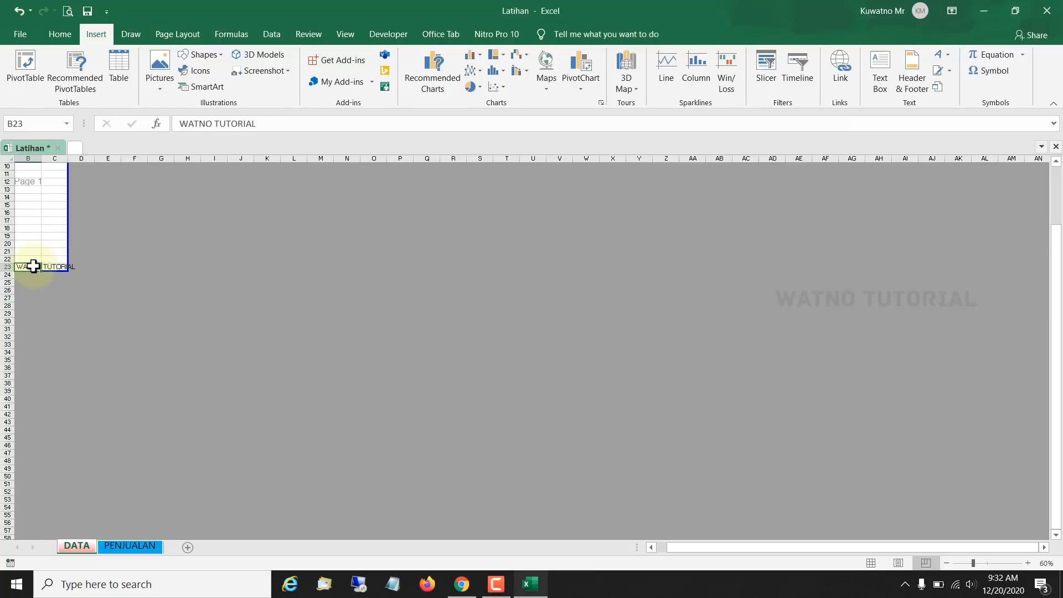
key(Delete)
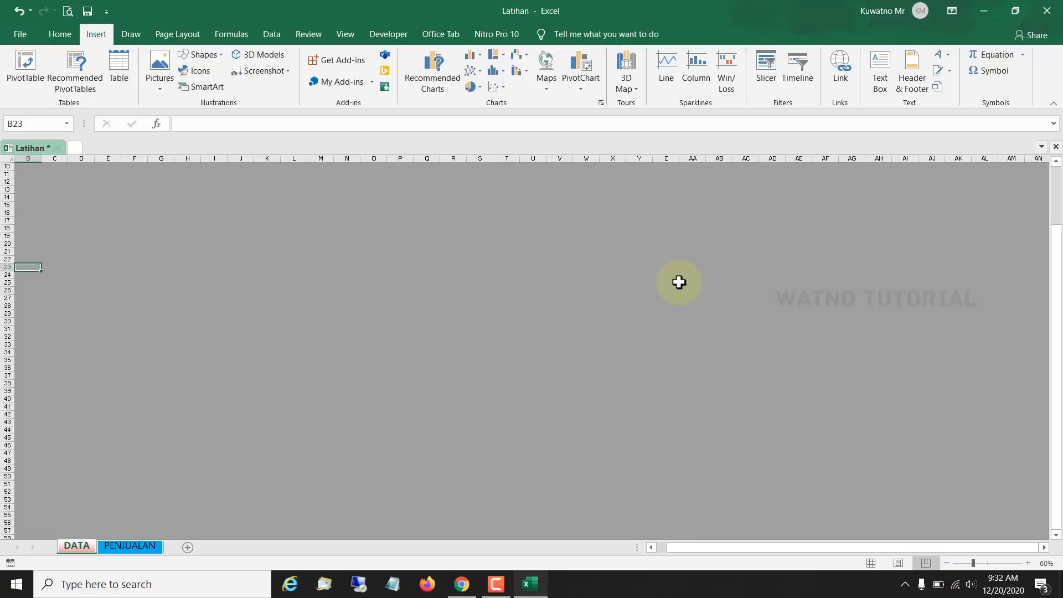
- Enter the text WATNO TUTORIAL in cell N23 of the DATA sheet and select cell A1
click(351, 264)
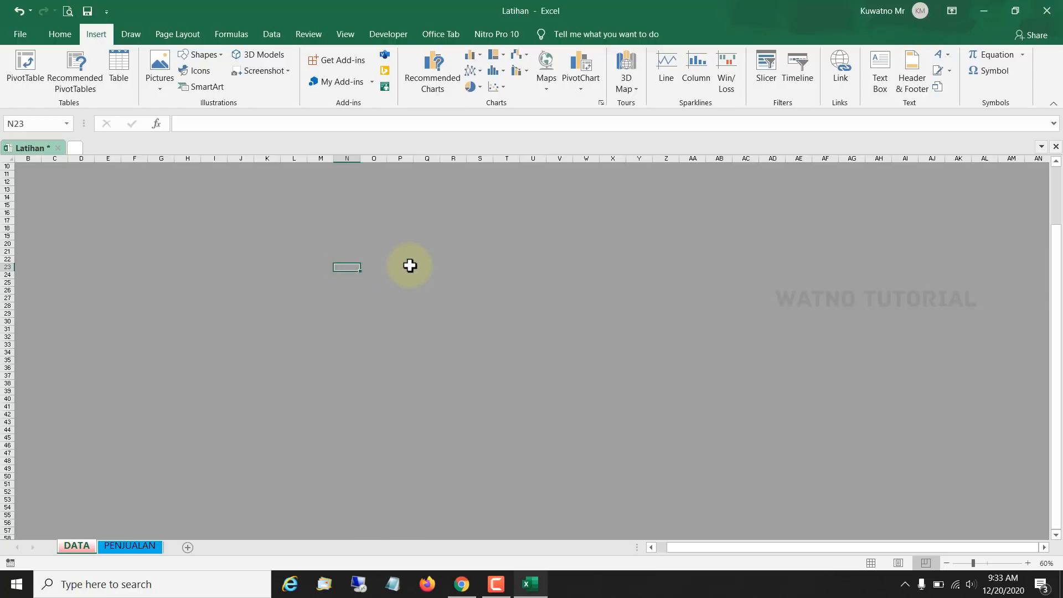
text(WATNO TUTORIAL)
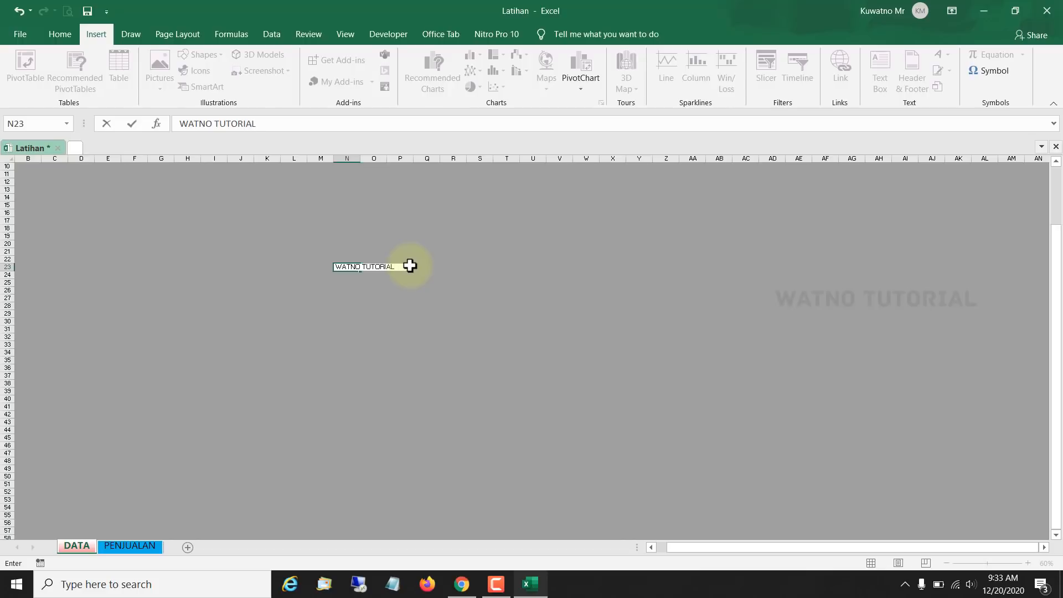
key(Return)
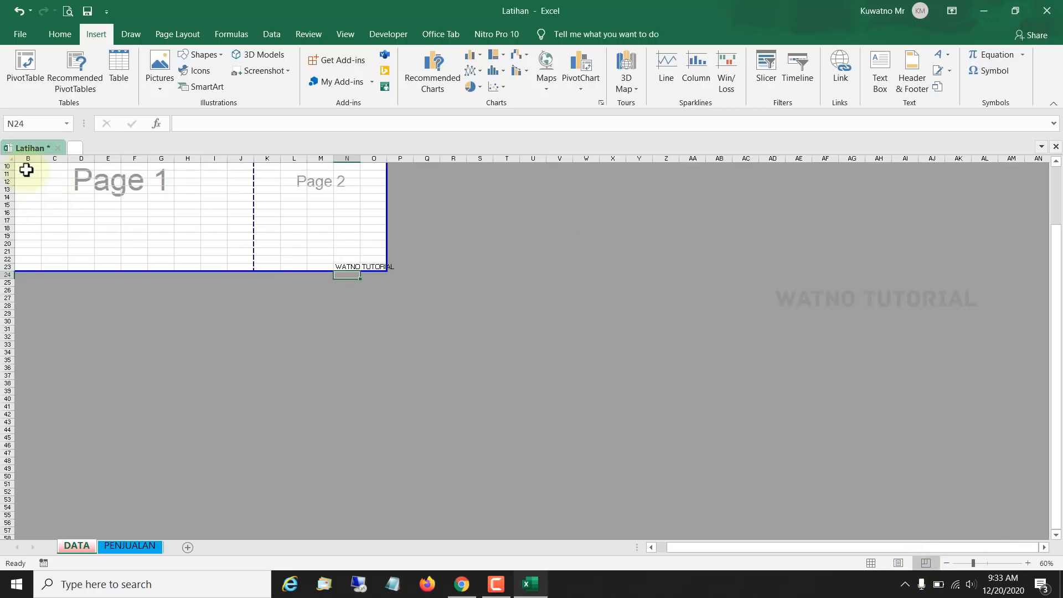
scroll(32, 174, up, 3)
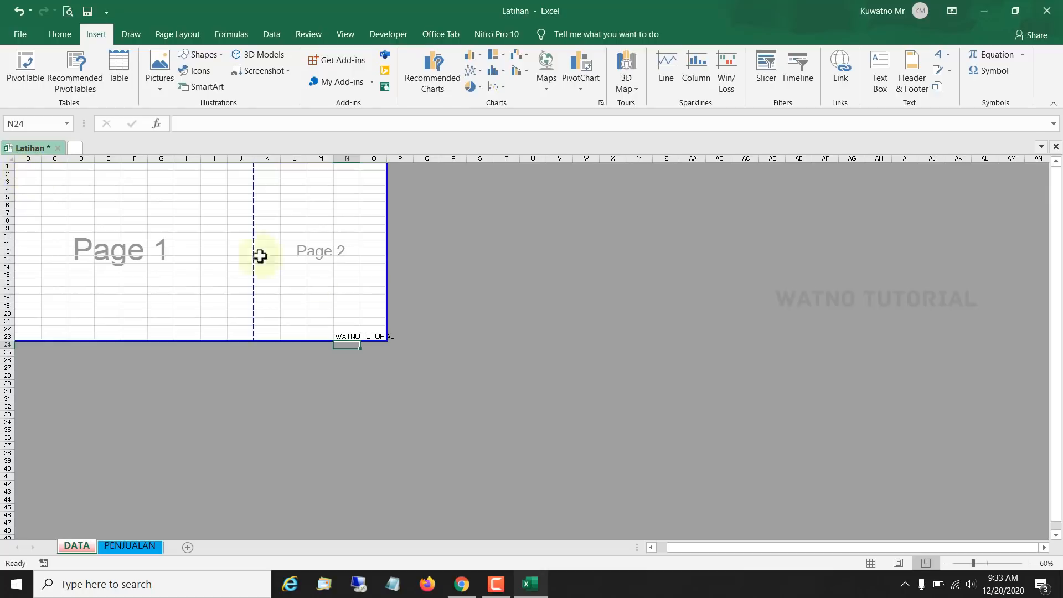
drag(795, 551, 640, 504)
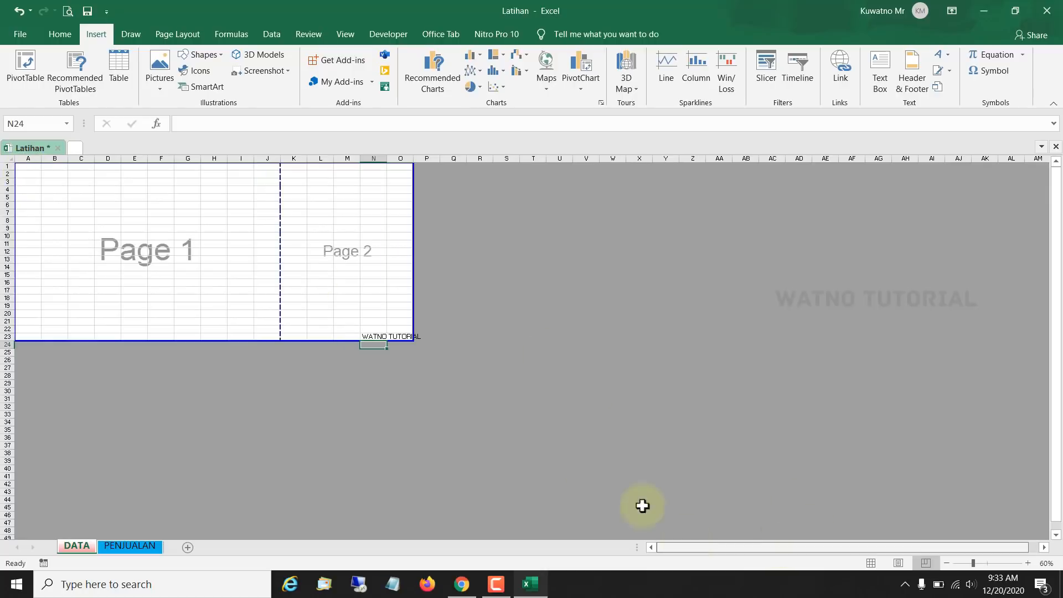
click(33, 169)
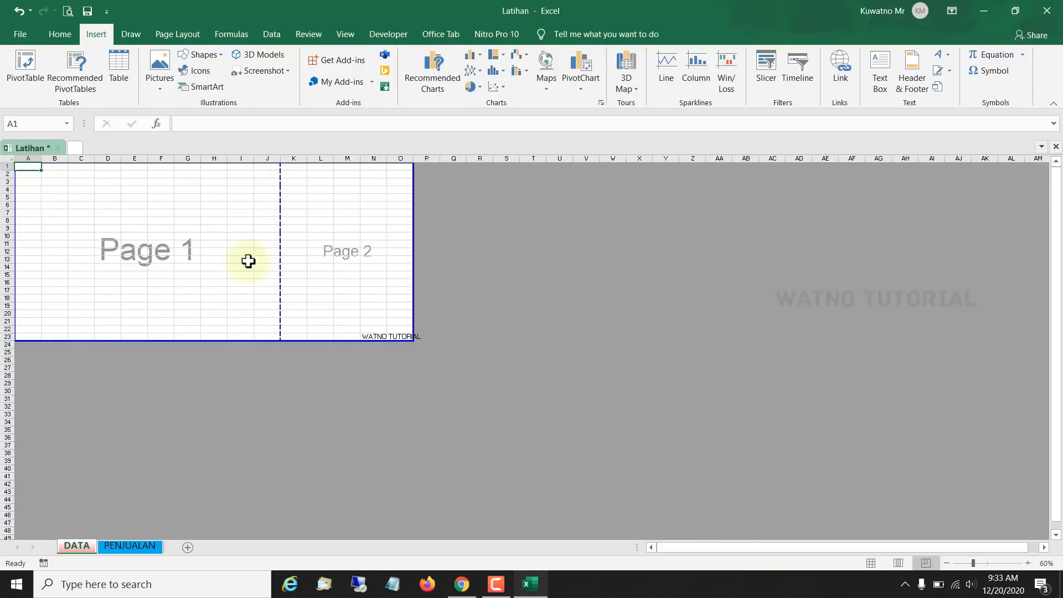
- Return the DATA sheet to Normal view and clear the text from cell N23, finishing with cell A2 selected
click(400, 337)
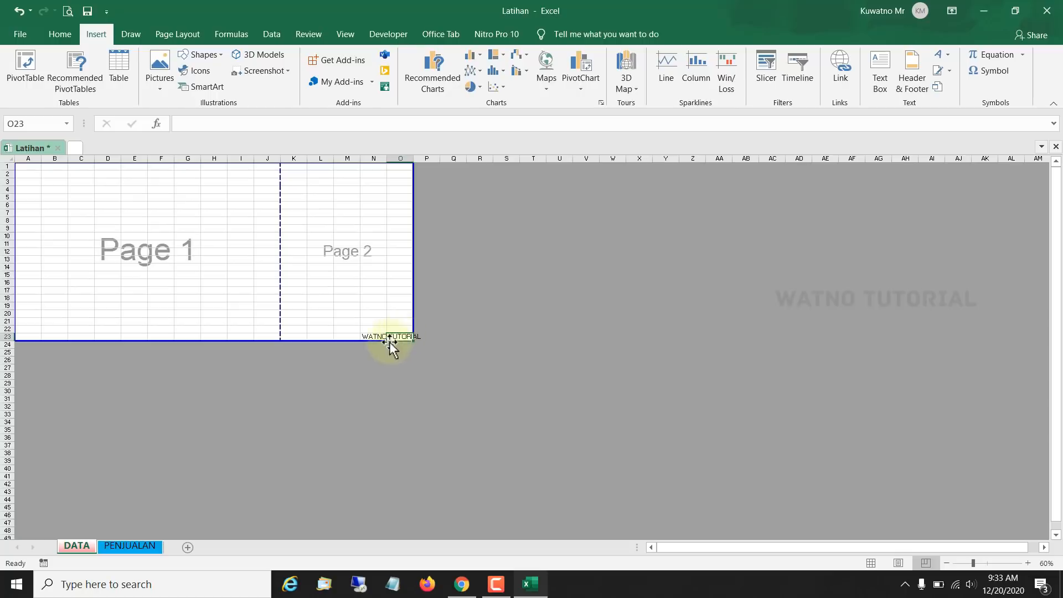
click(373, 336)
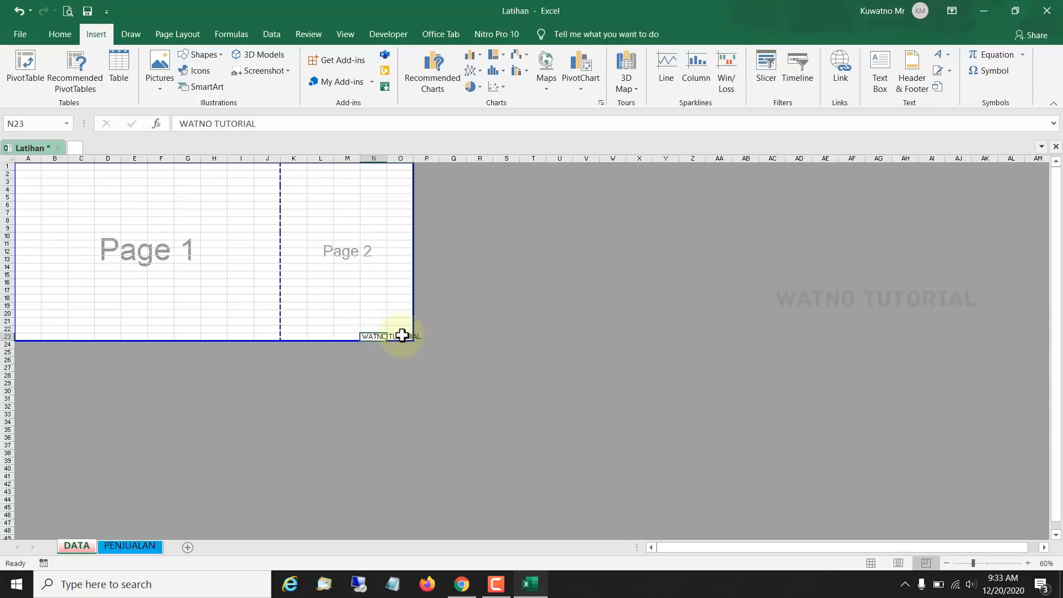
click(398, 335)
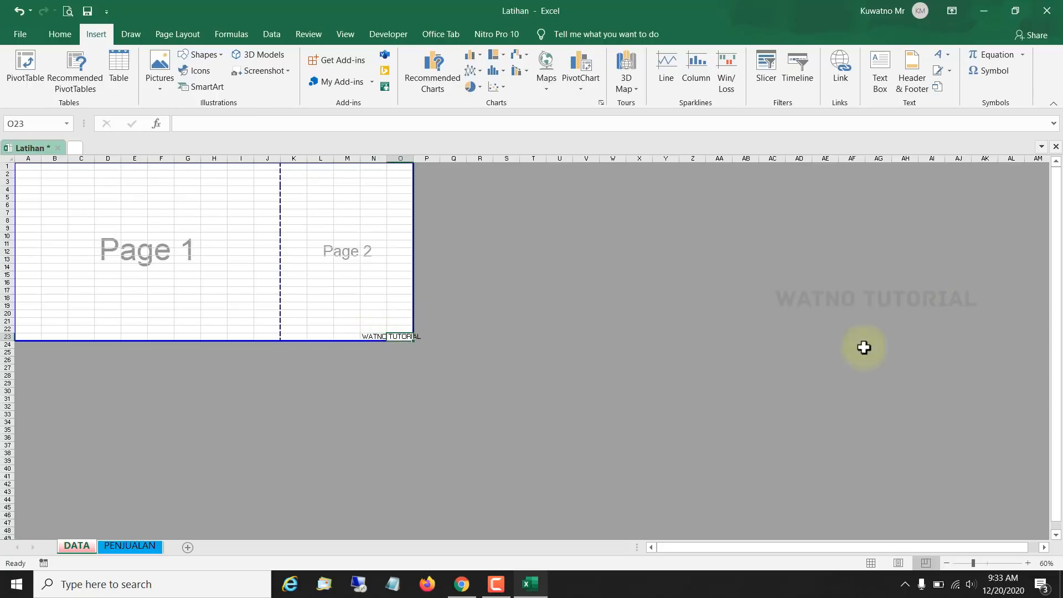
click(871, 563)
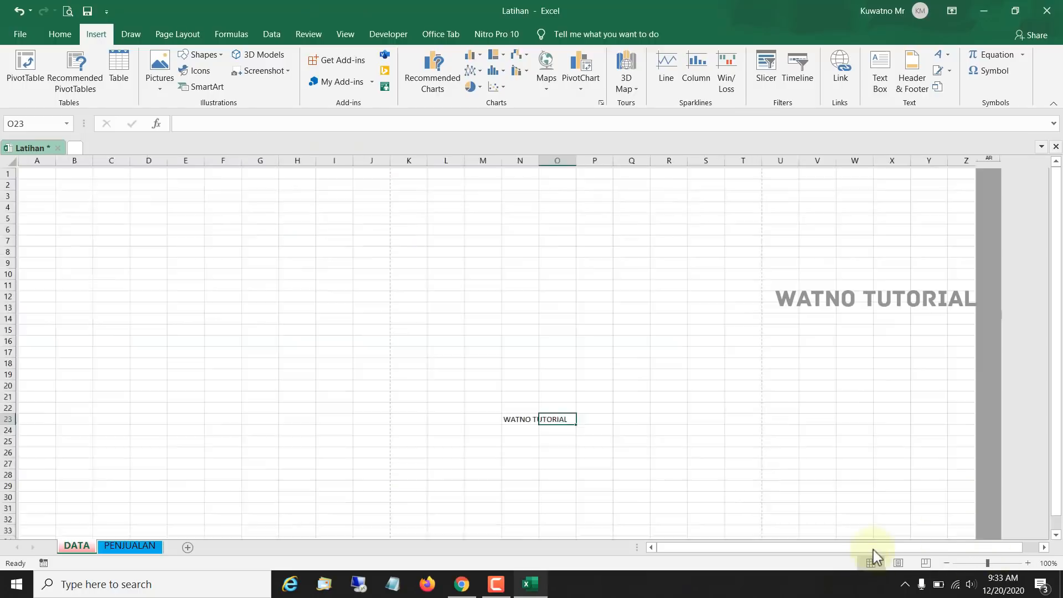
click(614, 465)
key(Delete)
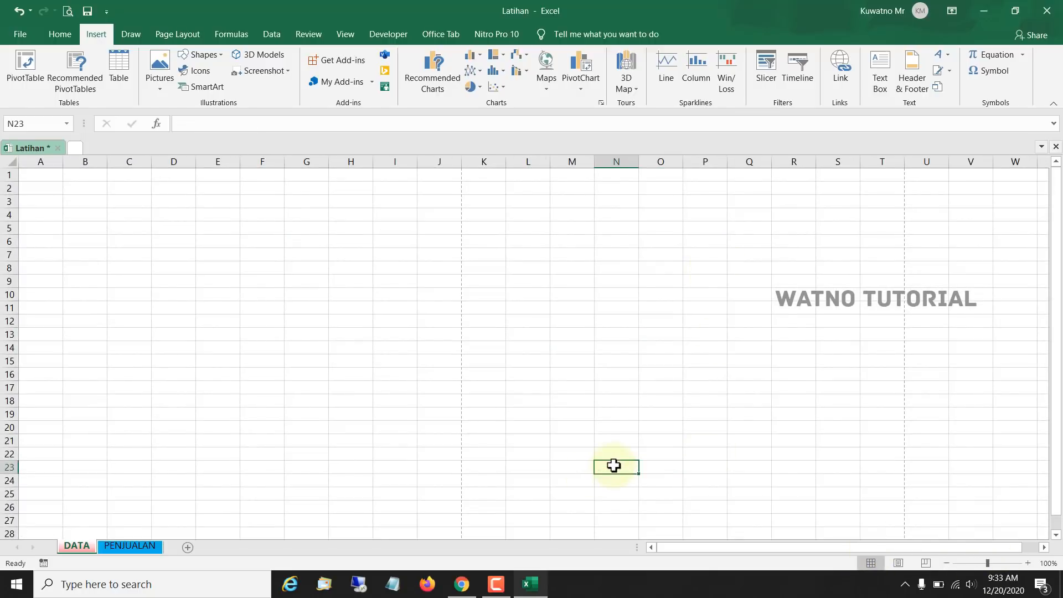
click(36, 189)
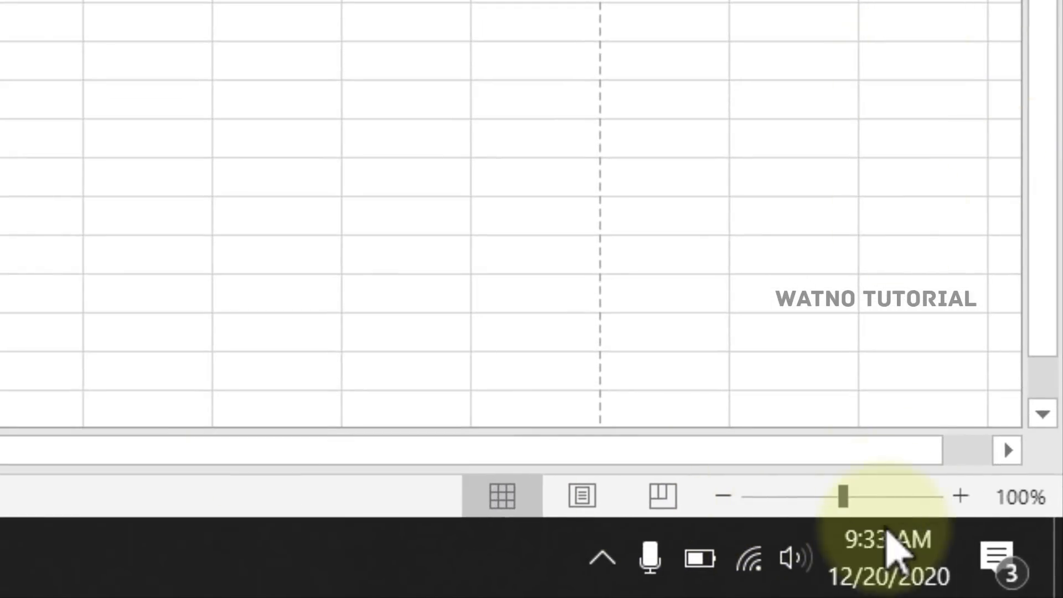
- Vary the DATA sheet's zoom freely, raising it to 105%, lowering it past 90% and leaving it at about 84%
click(860, 495)
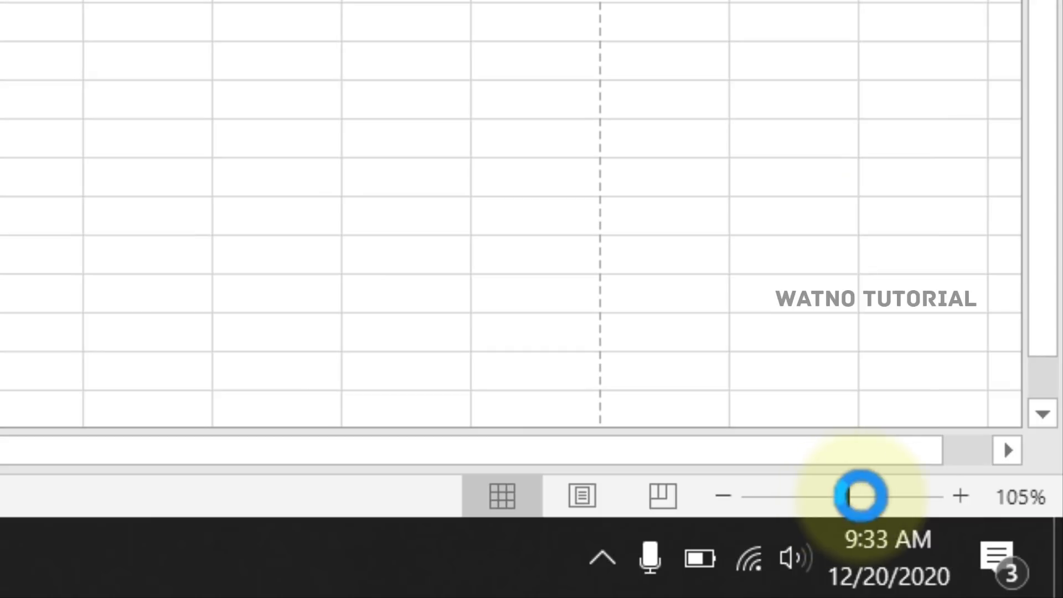
drag(861, 496, 835, 493)
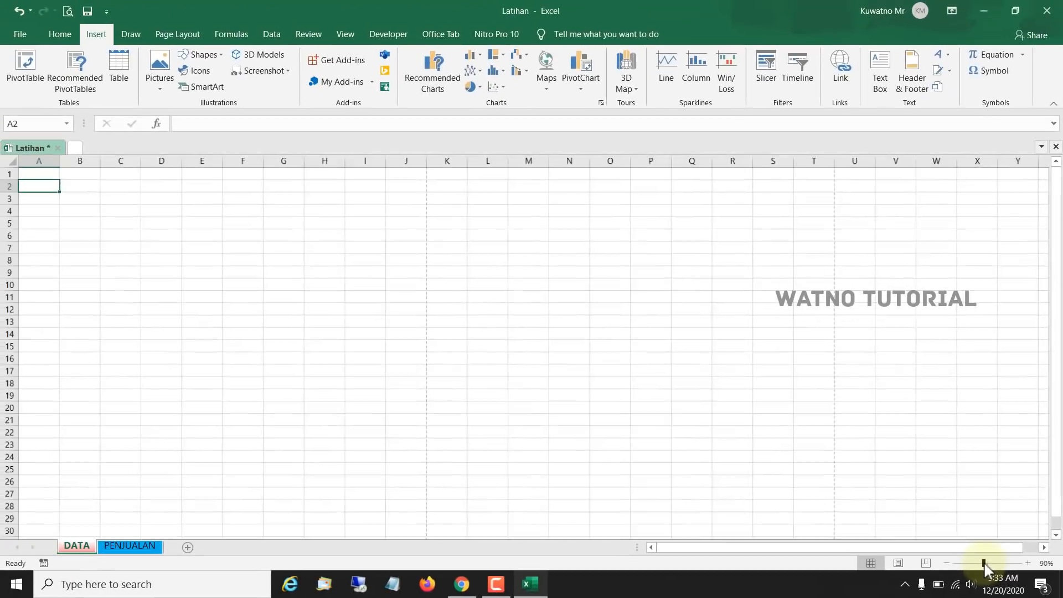
mouse_move(983, 563)
mouse_down()
mouse_move(1019, 564)
mouse_move(959, 563)
mouse_move(981, 564)
mouse_move(959, 563)
mouse_move(972, 564)
mouse_up()
mouse_move(978, 565)
mouse_down()
mouse_move(967, 565)
mouse_move(982, 564)
mouse_up()
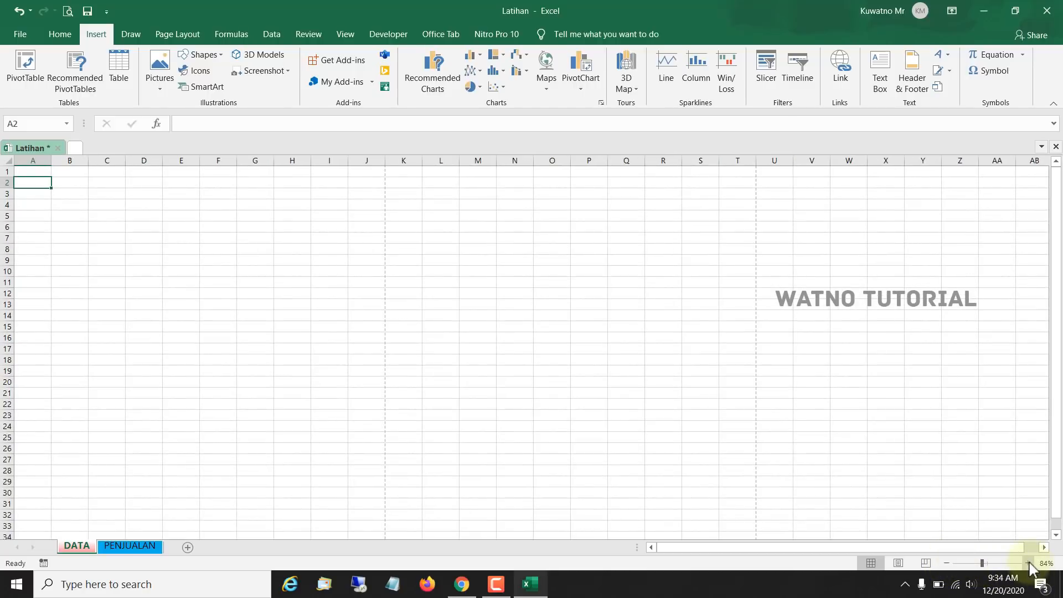
- Zoom the DATA sheet out in fixed increments down to 50%
click(947, 564)
click(947, 563)
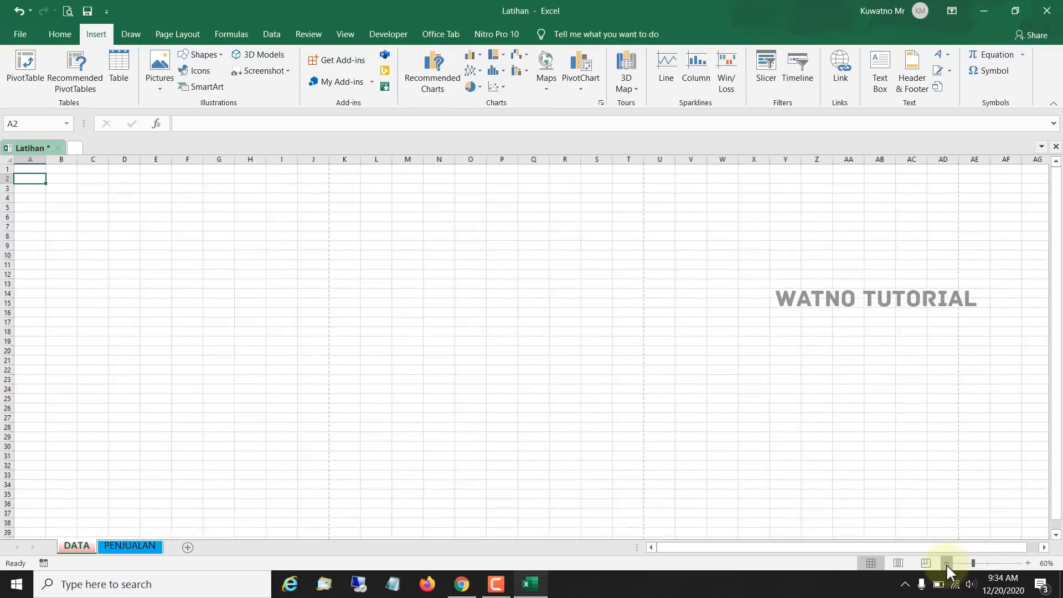
click(947, 564)
click(947, 564)
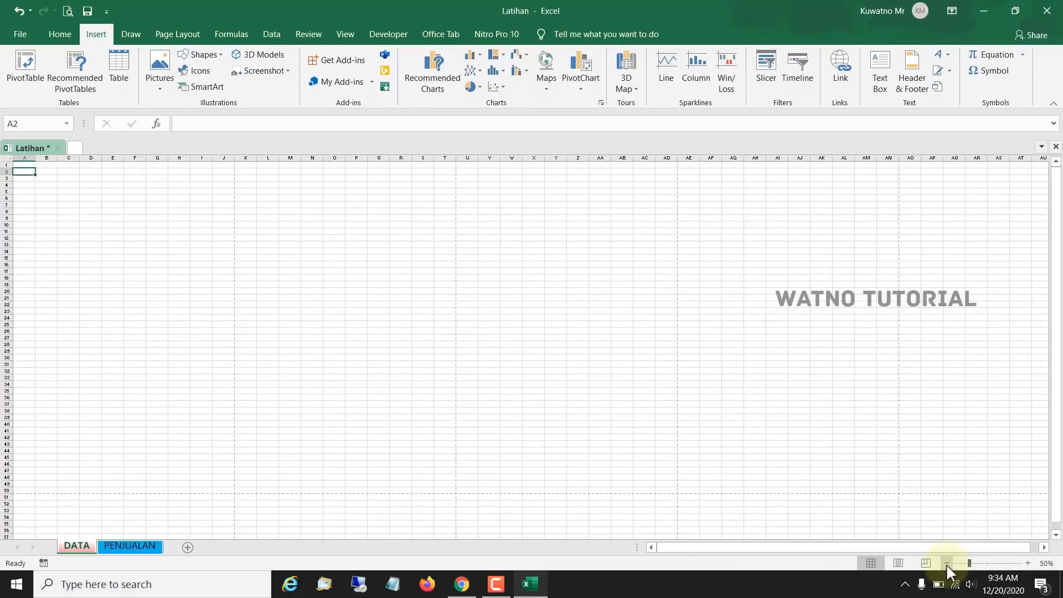
- Zoom the DATA sheet in by fixed increments up to 110% and bring it back to 100%
click(1028, 564)
click(1028, 563)
click(1028, 563)
click(1029, 564)
click(1029, 563)
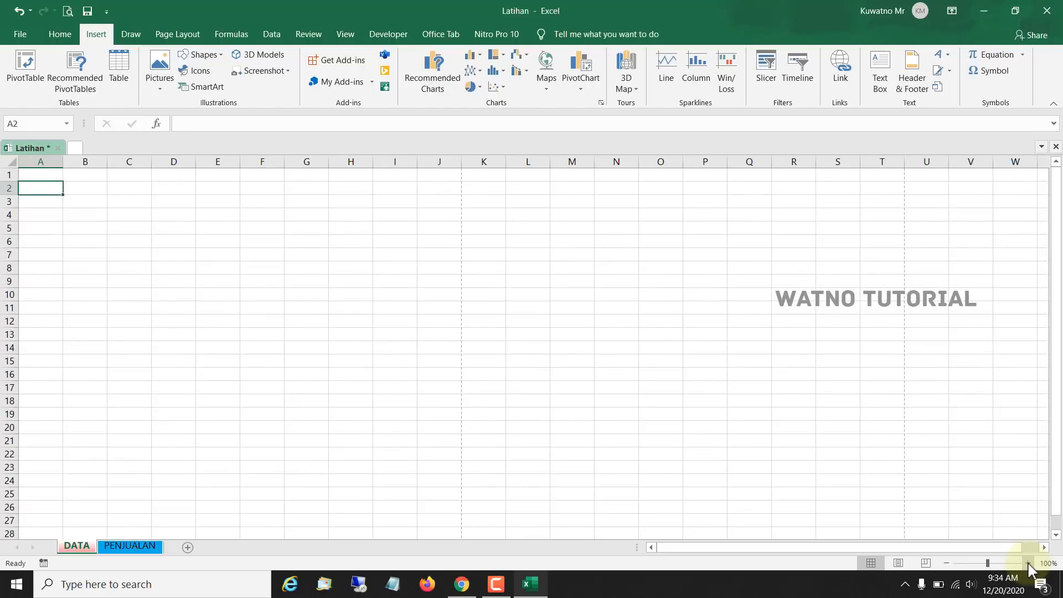
click(1029, 564)
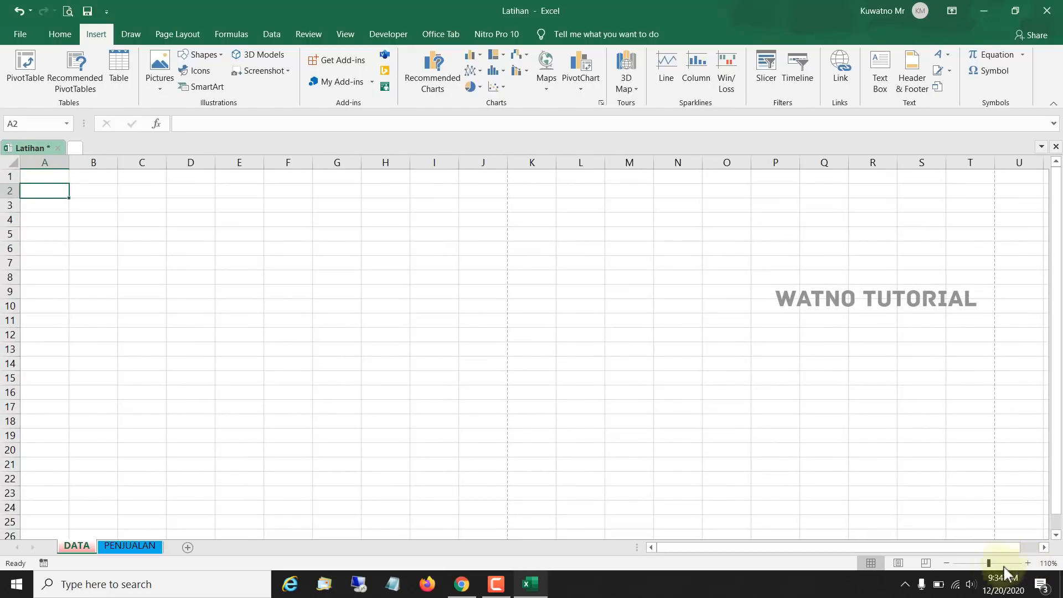
click(947, 562)
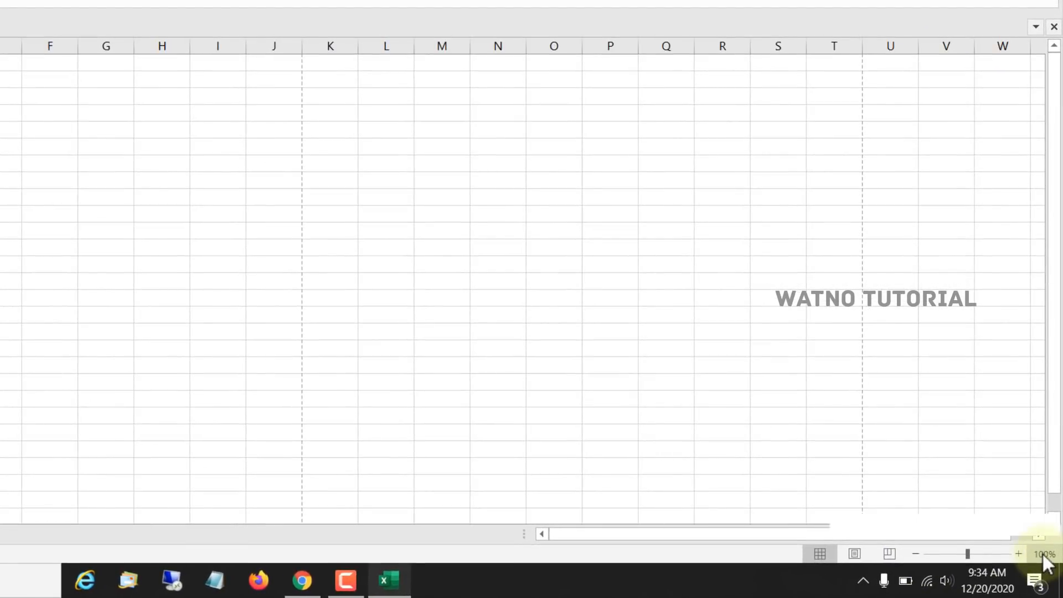
- Apply a custom magnification of 80% through the Zoom dialog and raise the zoom back to 100%
click(1045, 554)
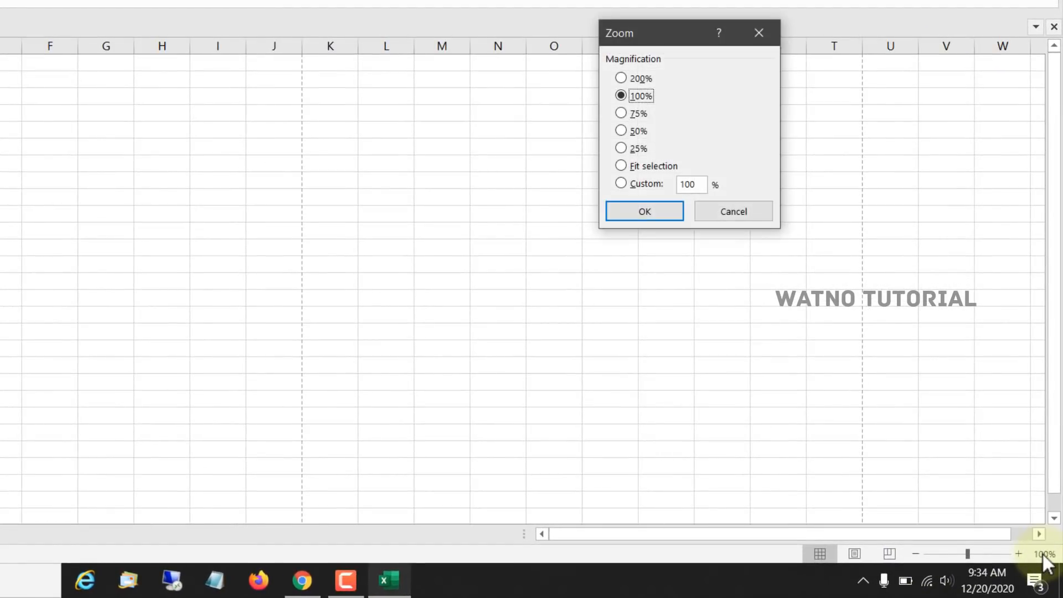
click(763, 32)
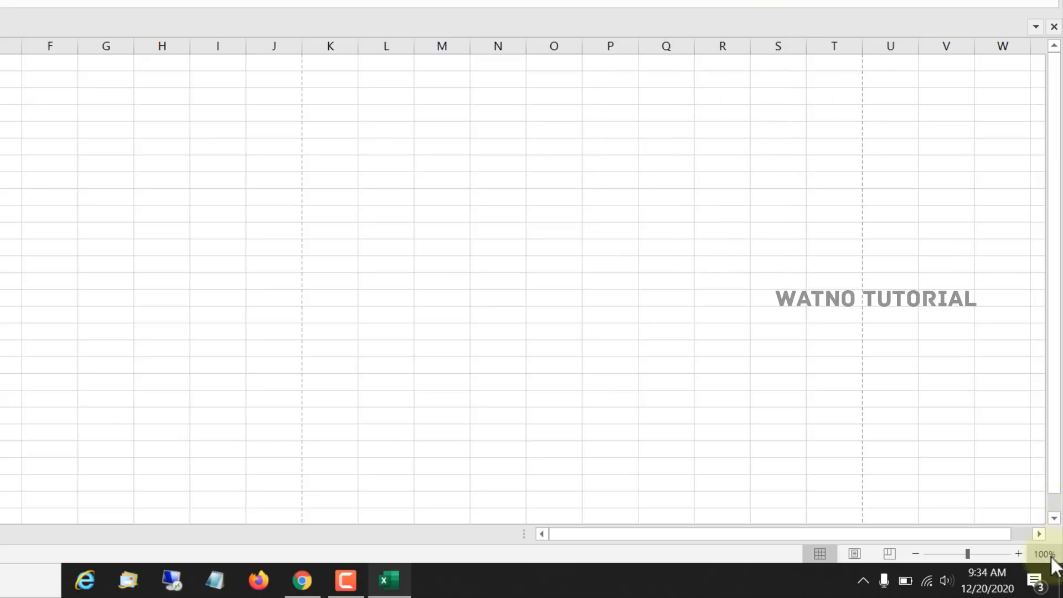
click(1045, 554)
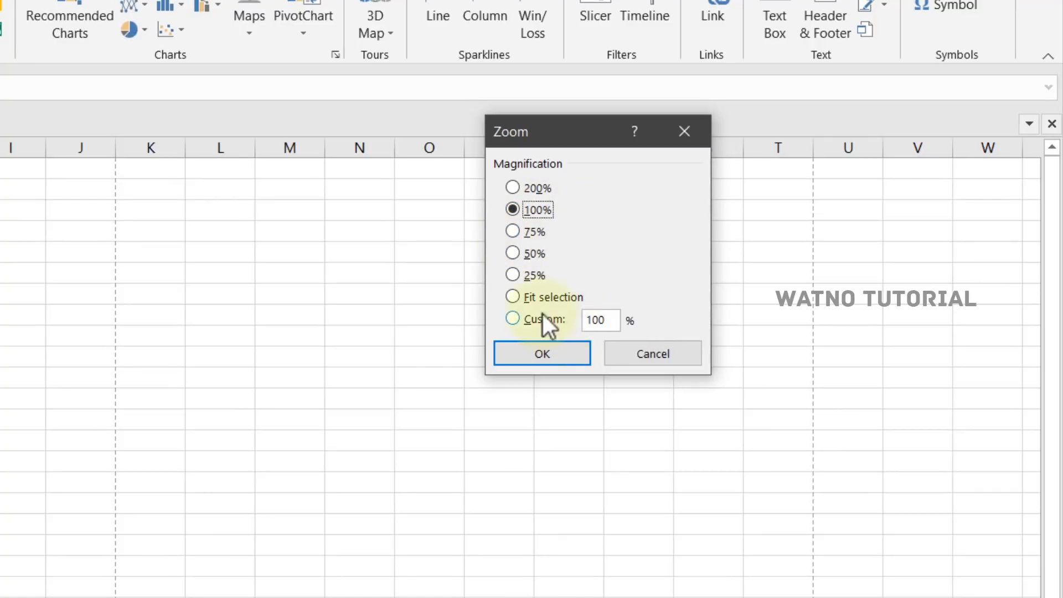
click(513, 318)
text(80)
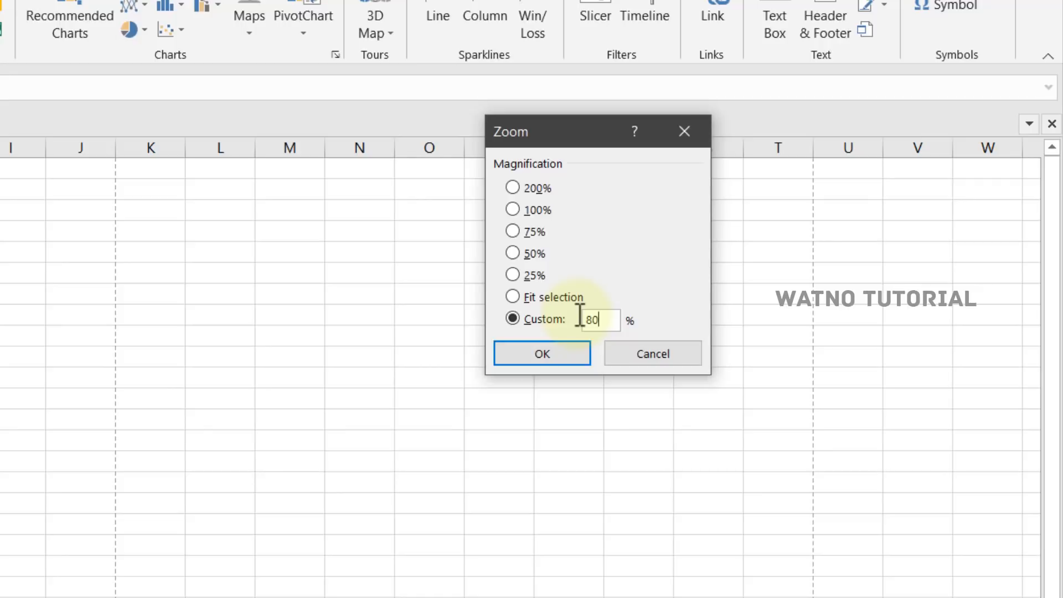
text(%)
click(548, 354)
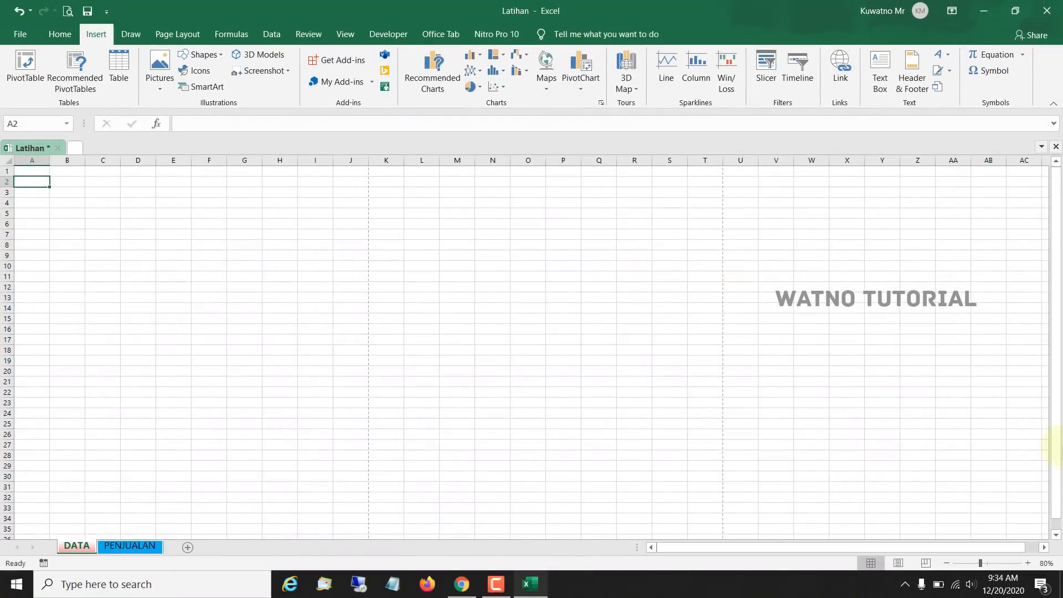
click(1028, 563)
click(1028, 563)
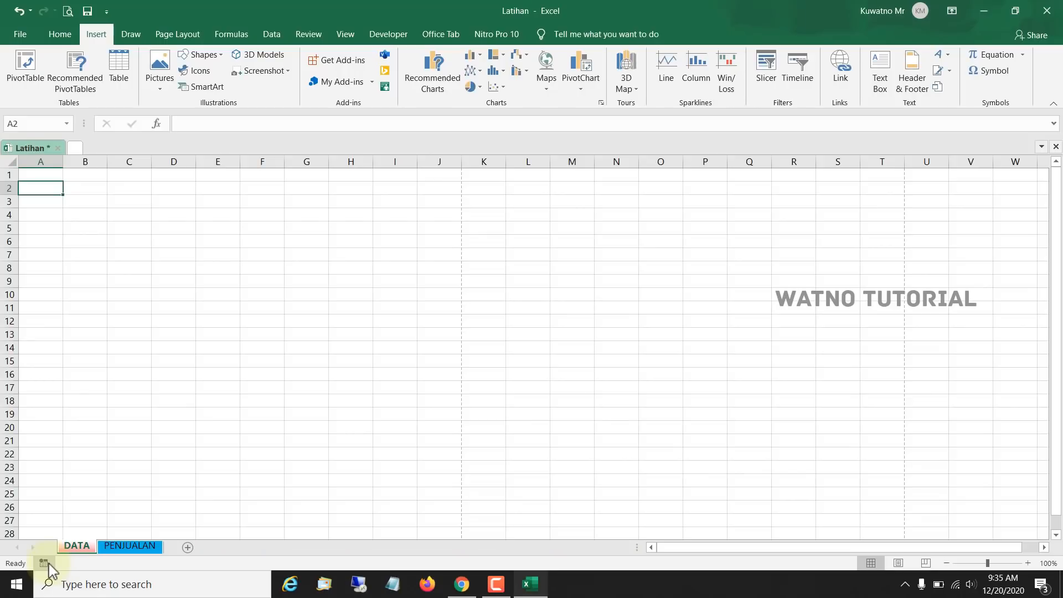
- Open the Record Macro dialog to view its options and close it without recording
click(160, 483)
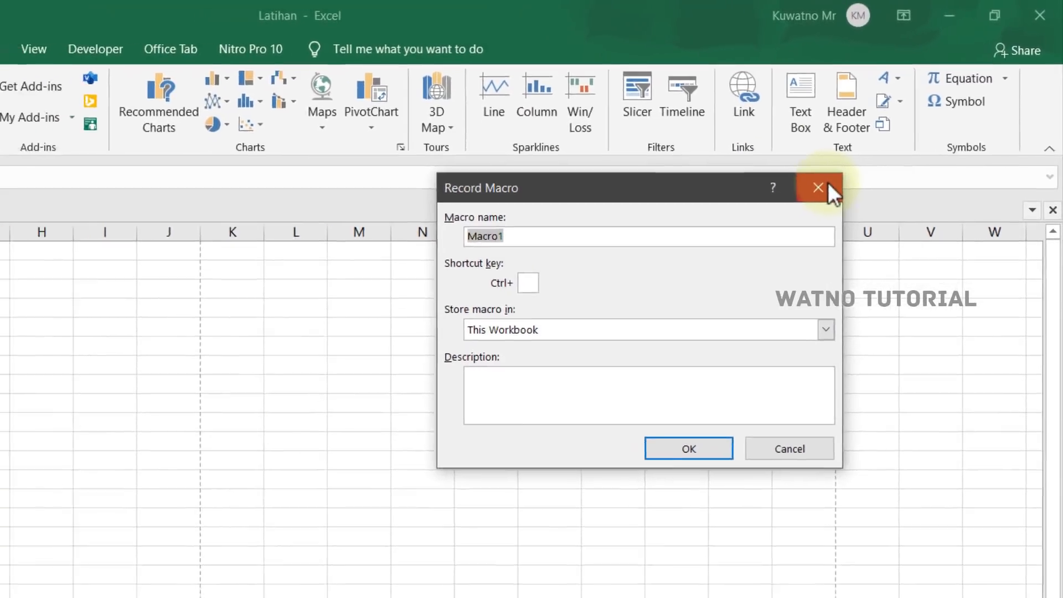
click(801, 206)
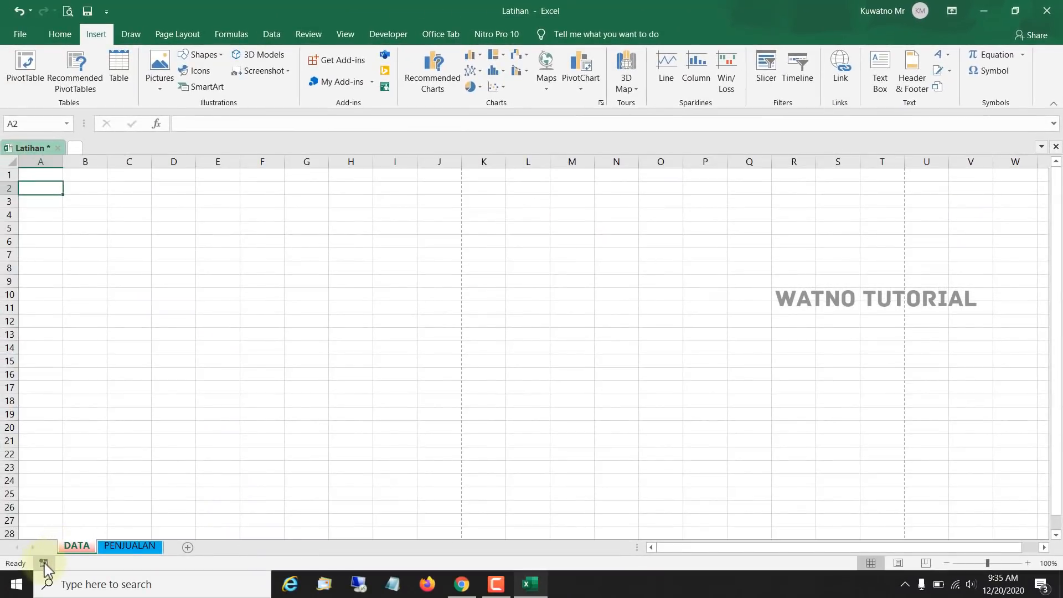
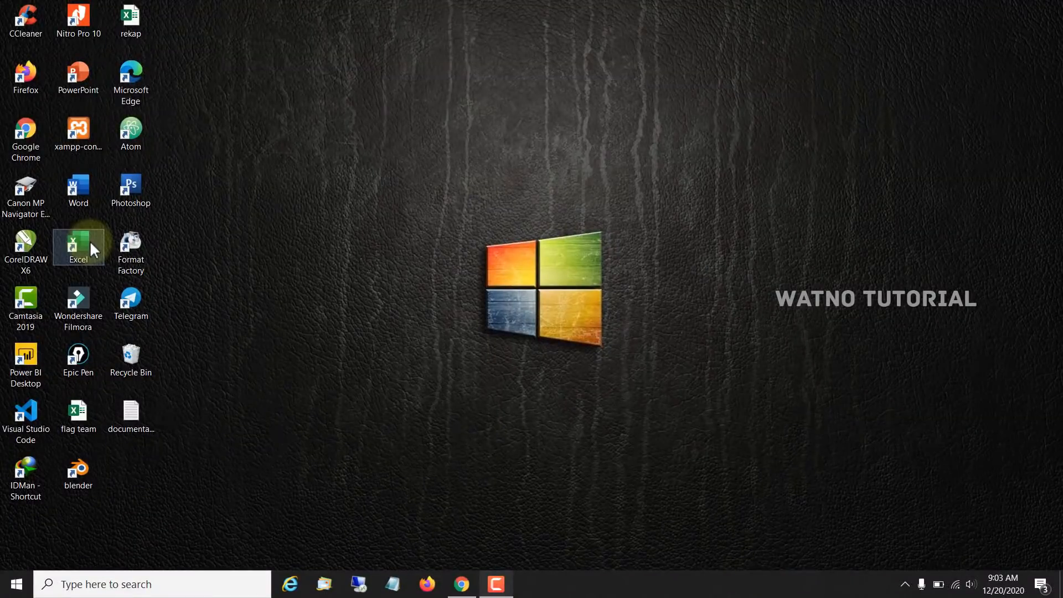
- Launch Excel from its desktop shortcut and close it from the start screen
double_click(91, 245)
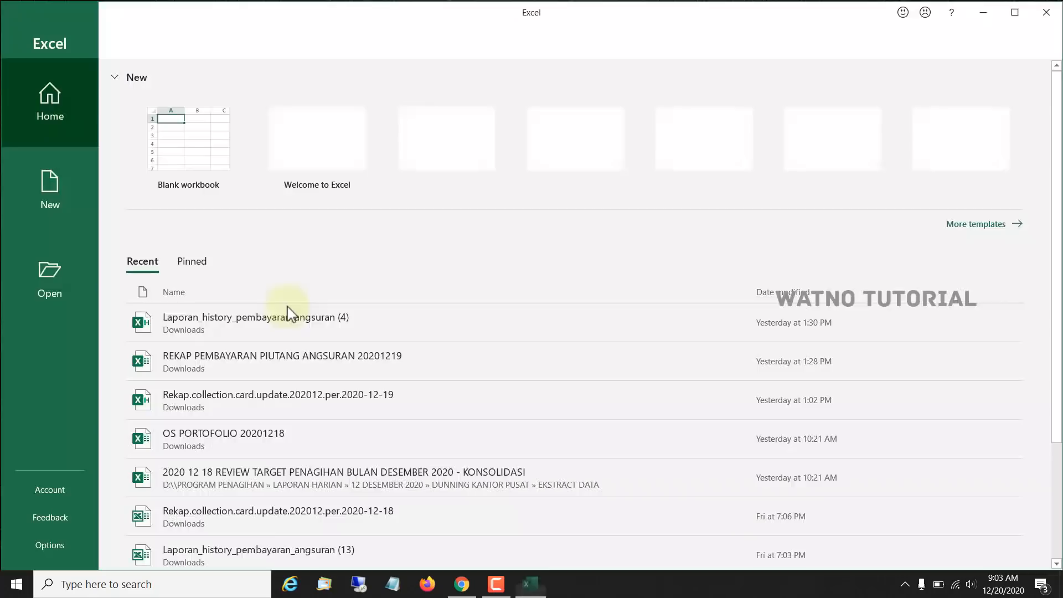
click(1047, 12)
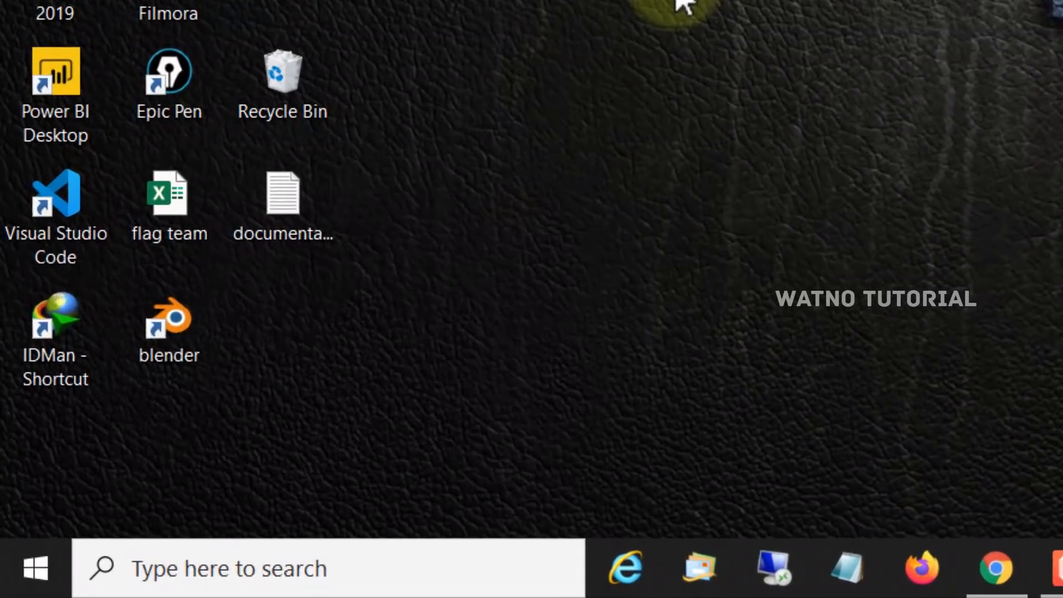
- Open the Windows Run dialog and enter the command excel
key(super+r)
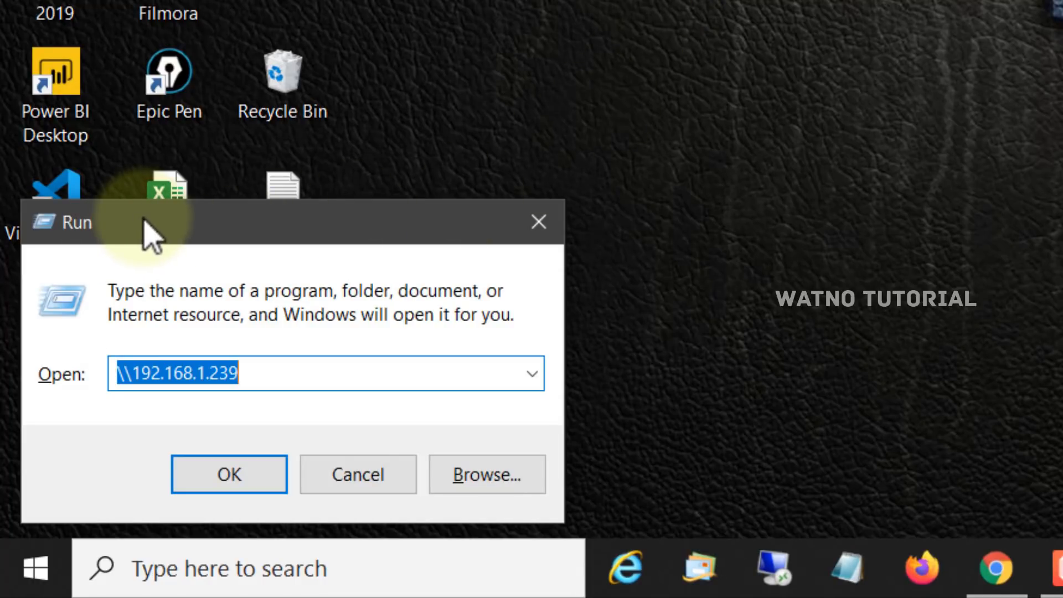
text(excel)
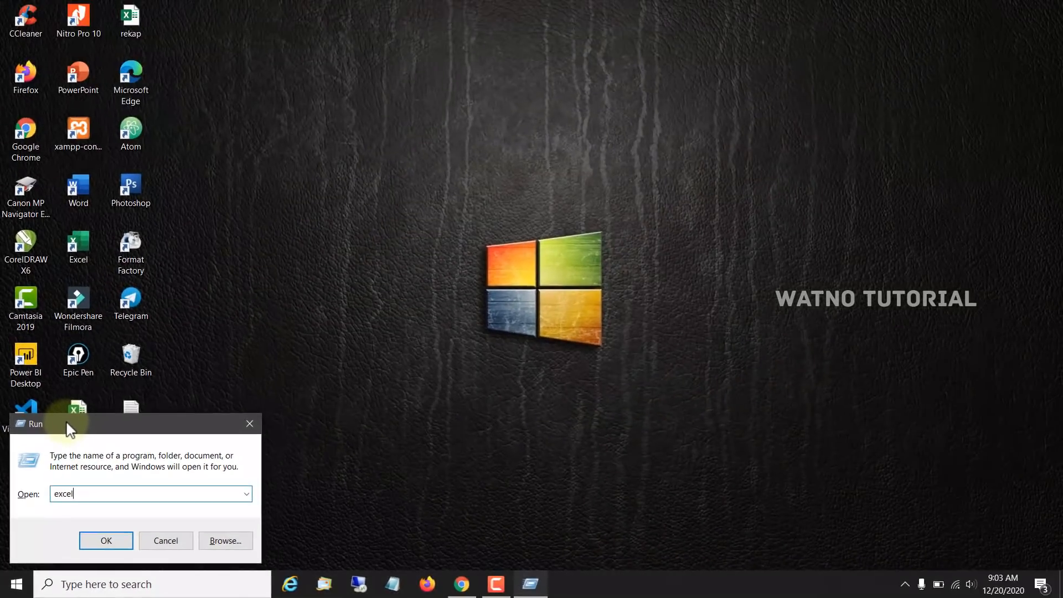
- Launch Excel by running the excel command, and close its start screen
key(Return)
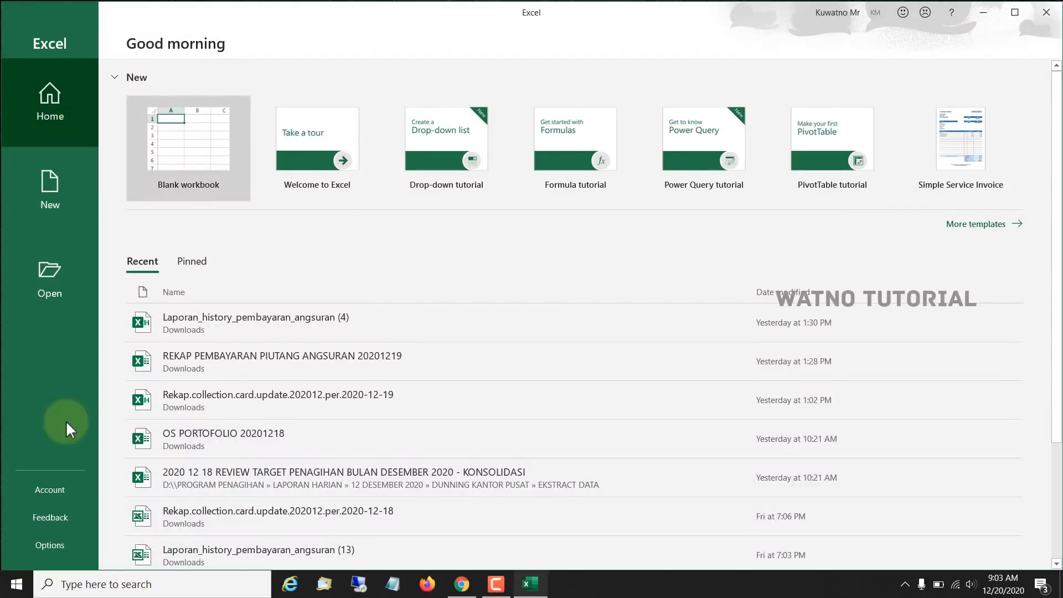
click(1054, 13)
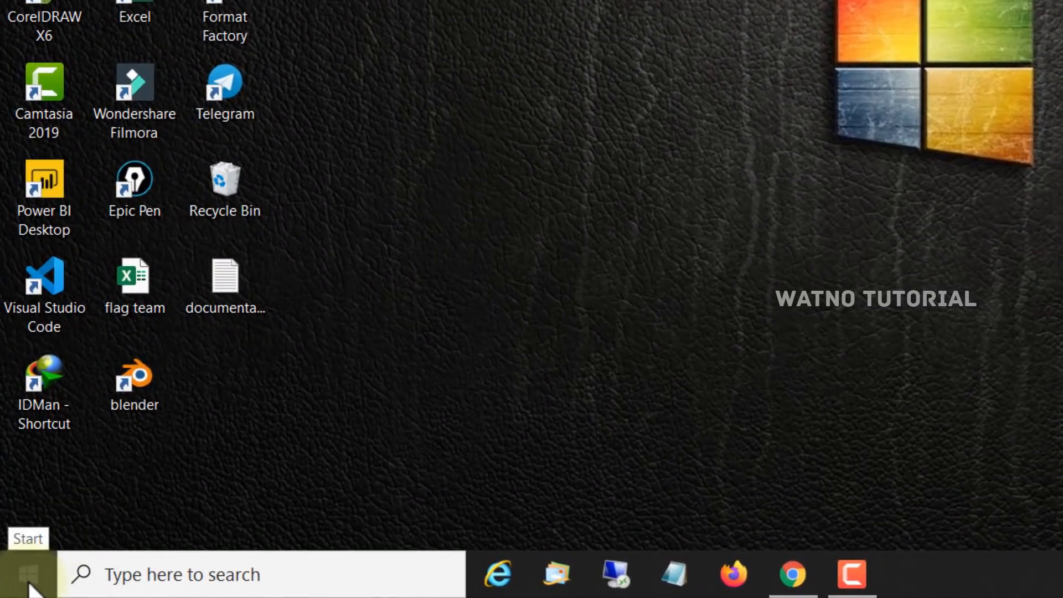
- Launch Excel from the list of installed programs
click(32, 582)
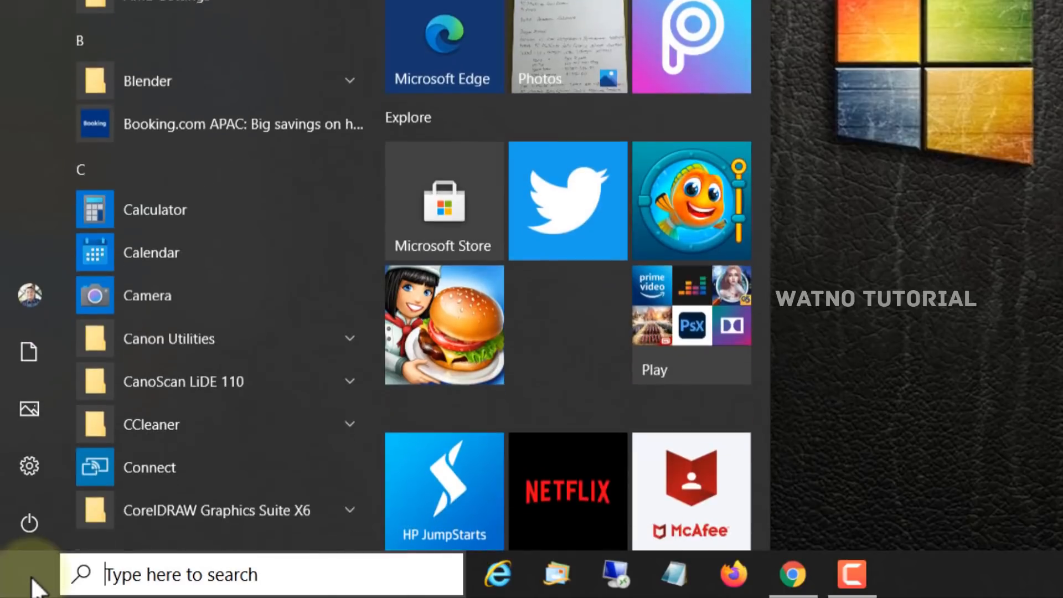
scroll(266, 262, down, 5)
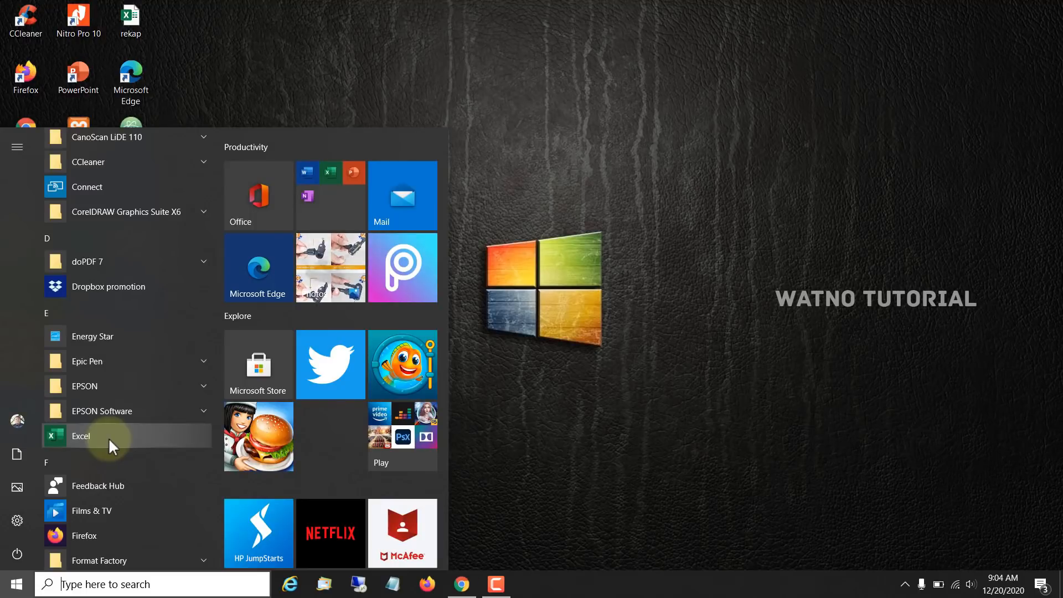
click(108, 438)
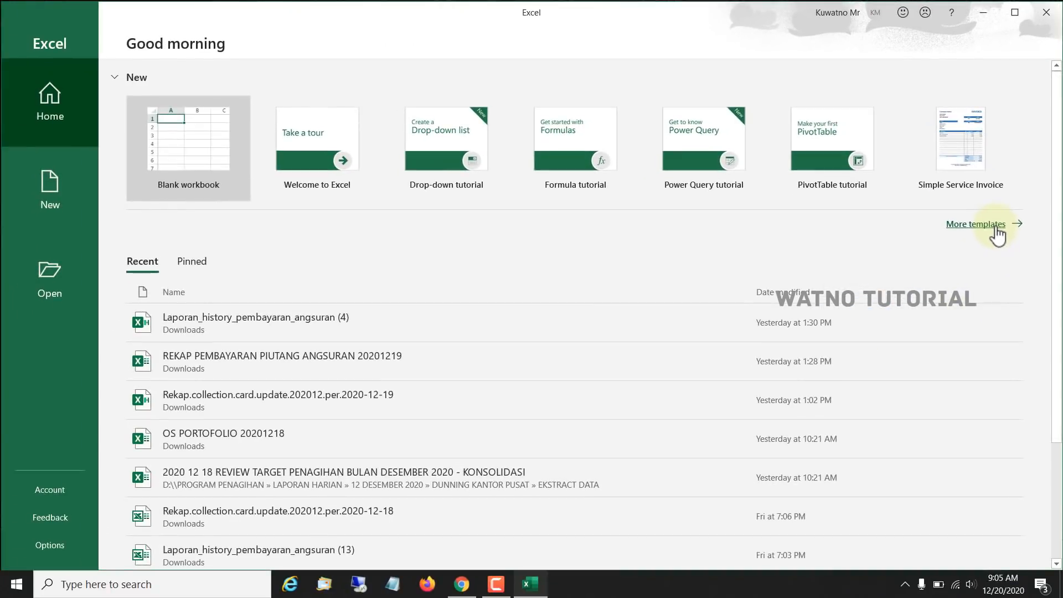
- Browse the full collection of workbook templates offered for a new file
click(995, 228)
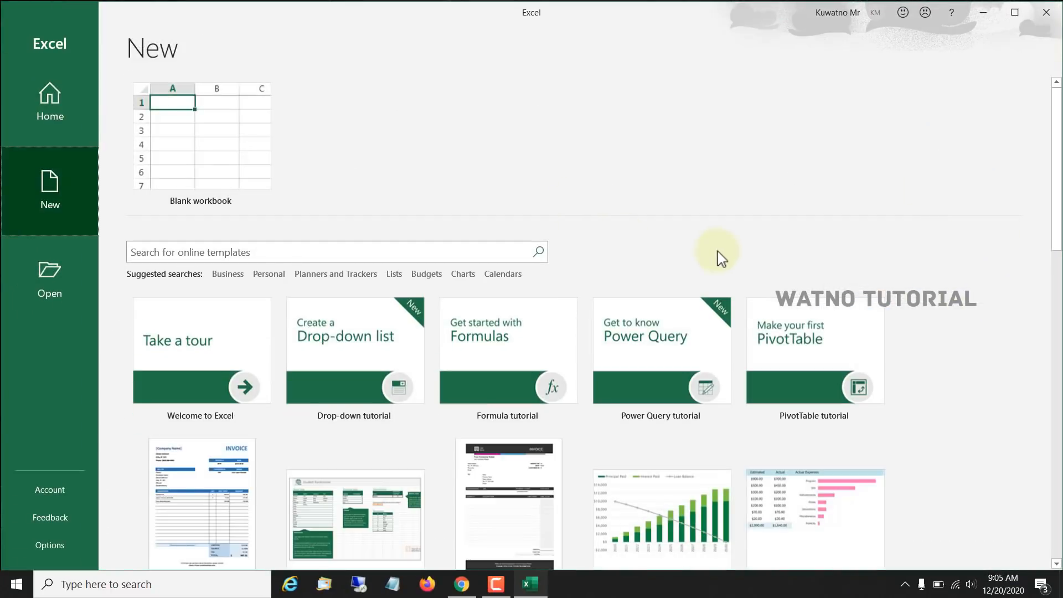
scroll(718, 253, down, 1)
scroll(747, 269, down, 2)
scroll(942, 344, down, 2)
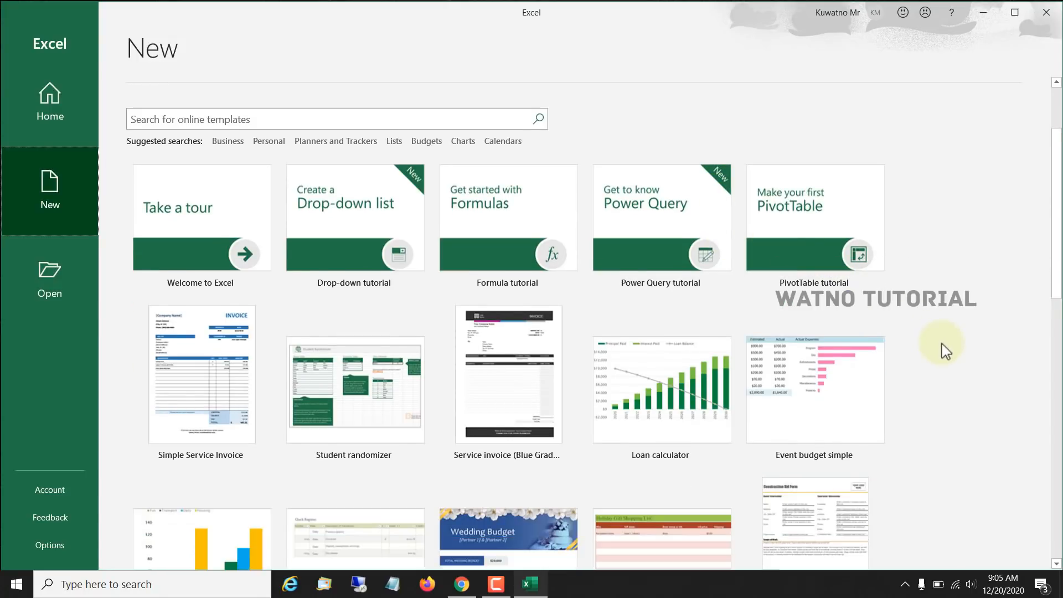
scroll(942, 344, down, 1)
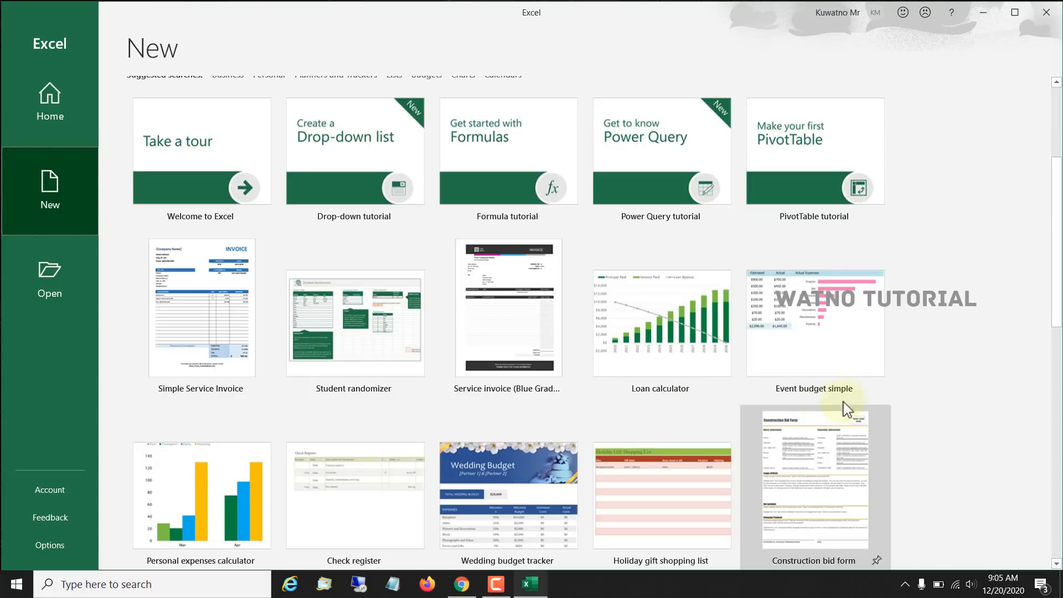
scroll(553, 438, down, 10)
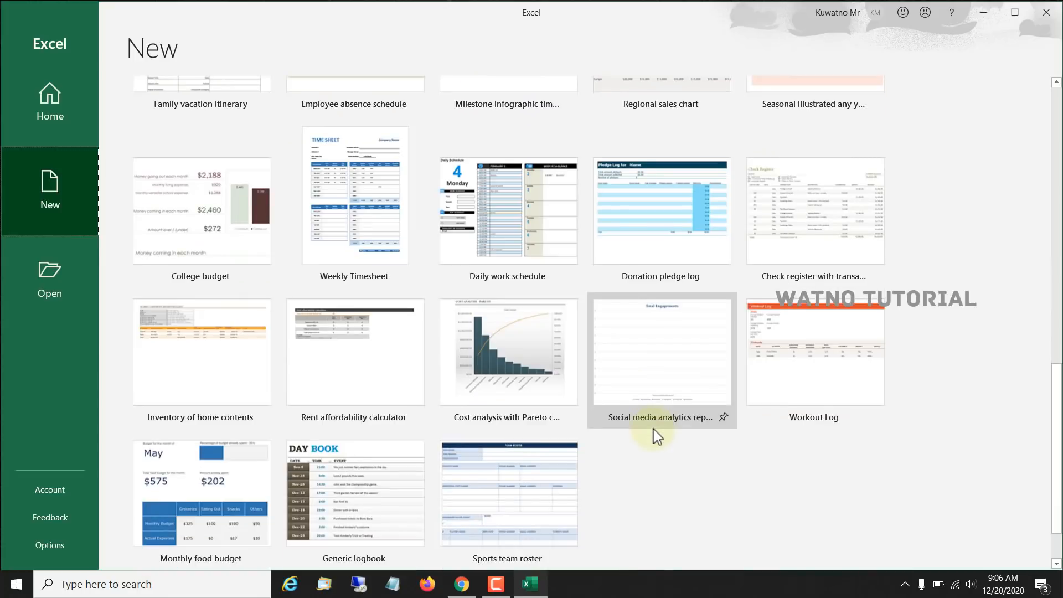
scroll(674, 503, down, 2)
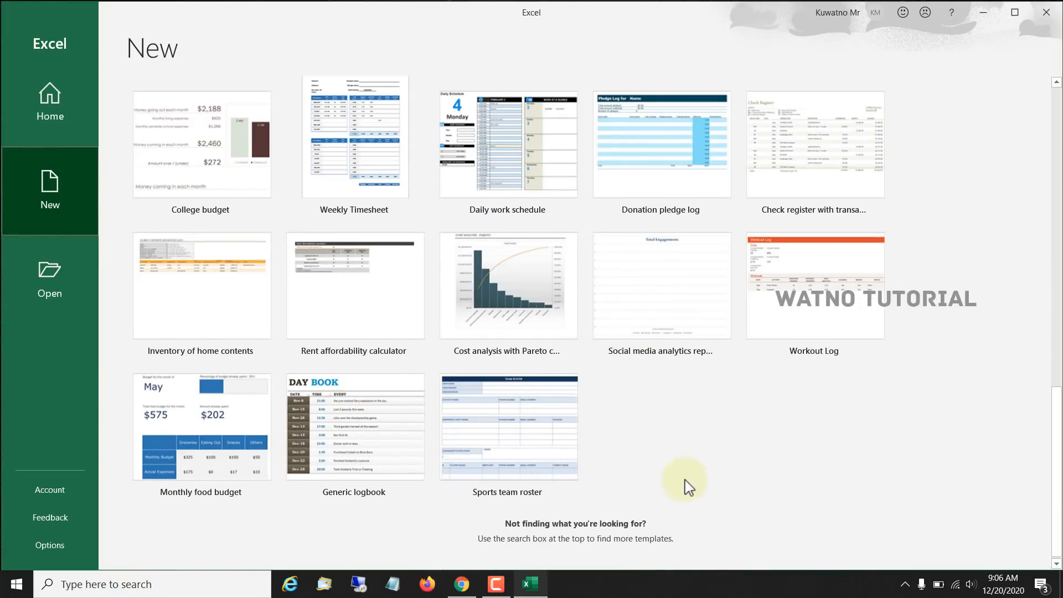
scroll(998, 343, up, 3)
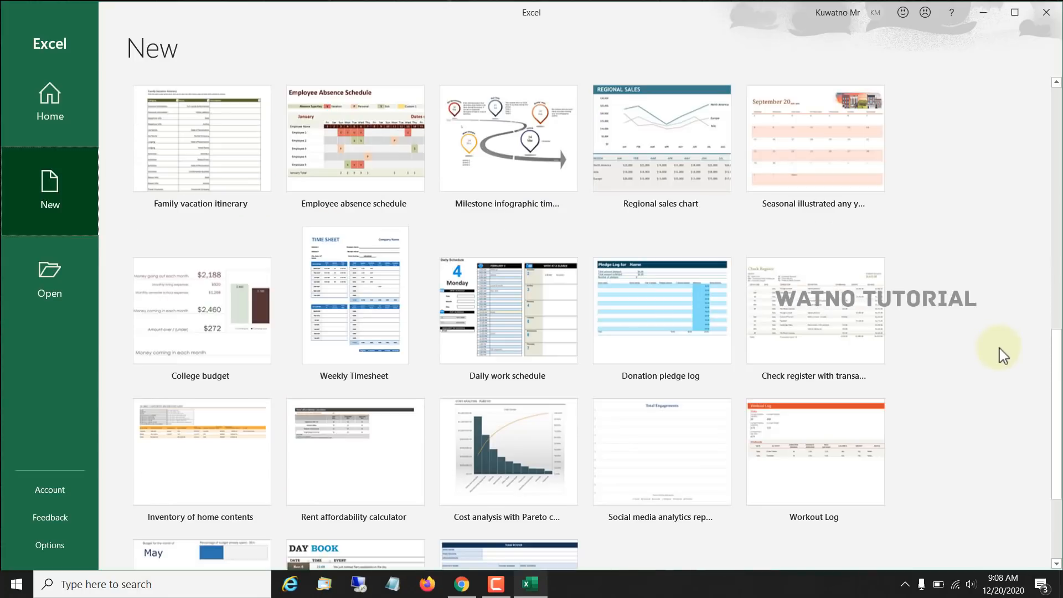
scroll(966, 354, down, 2)
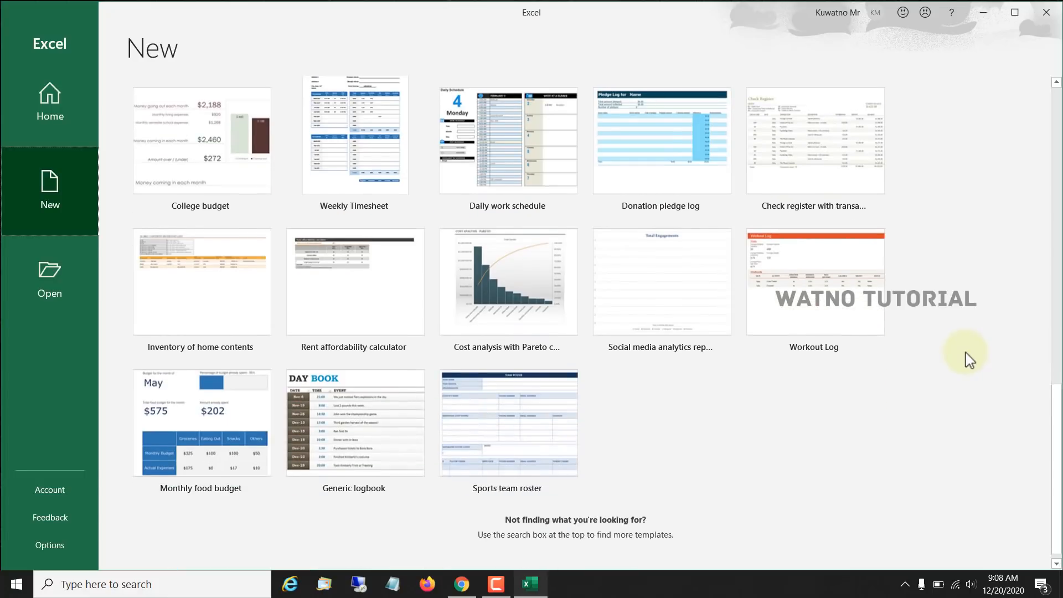
scroll(384, 377, up, 8)
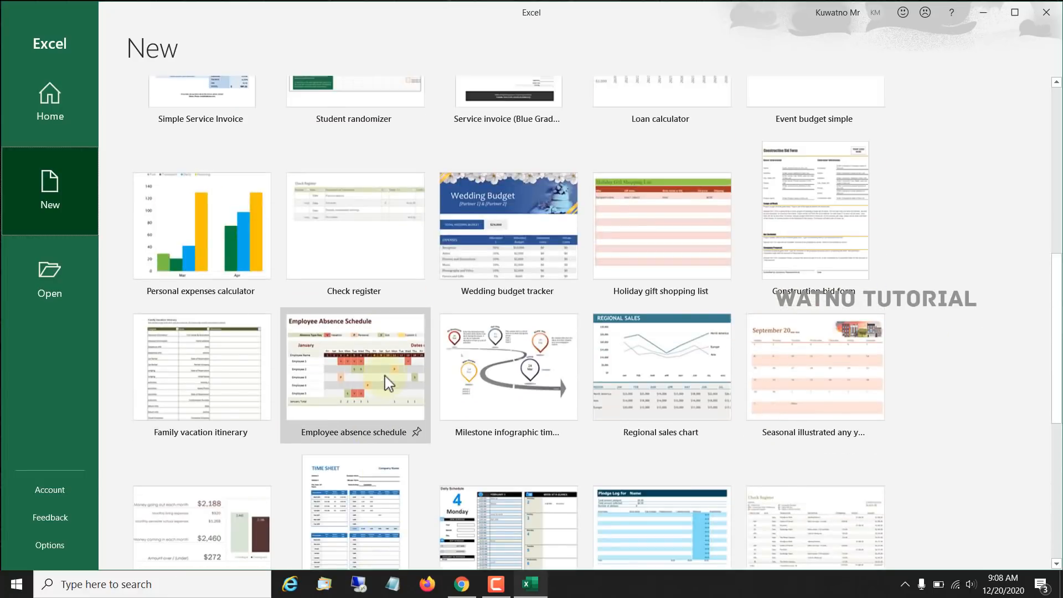
scroll(271, 241, up, 4)
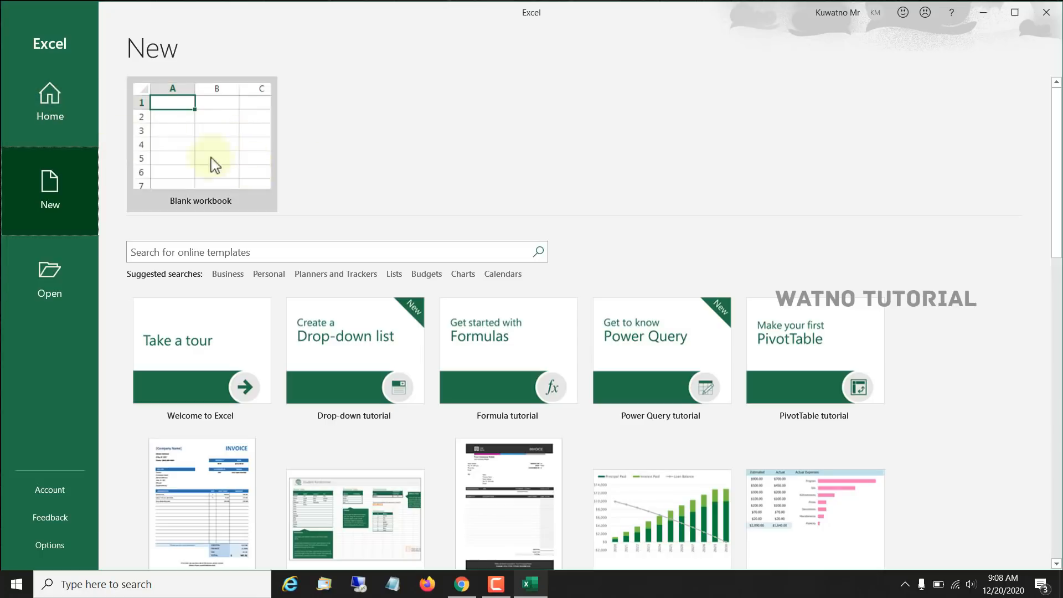
- Return to the start page and review the recent and pinned workbooks
click(63, 99)
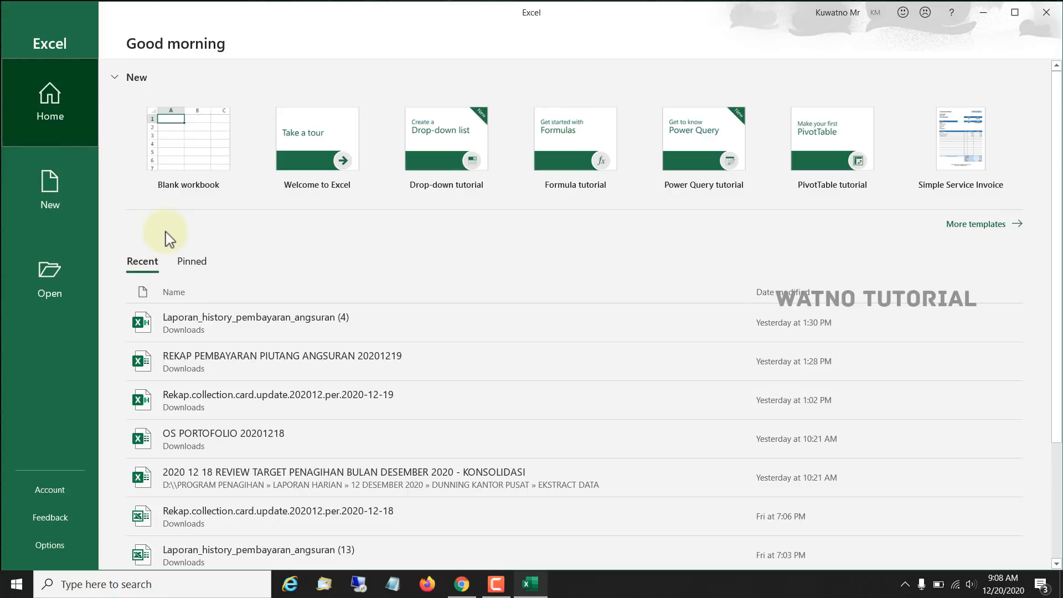
scroll(265, 365, down, 3)
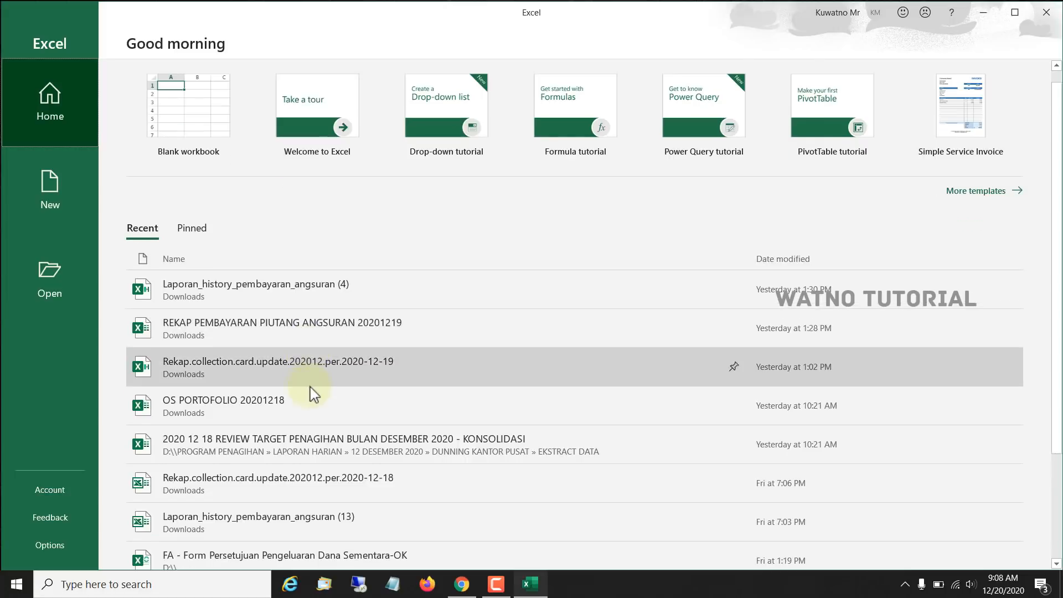
scroll(310, 415, down, 1)
scroll(309, 413, up, 3)
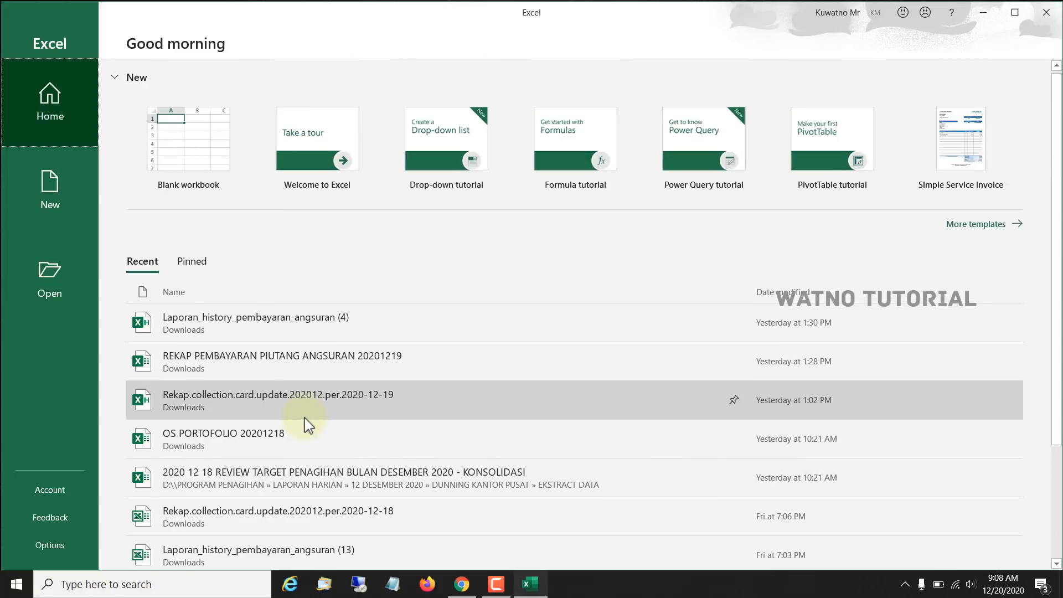
scroll(308, 392, down, 3)
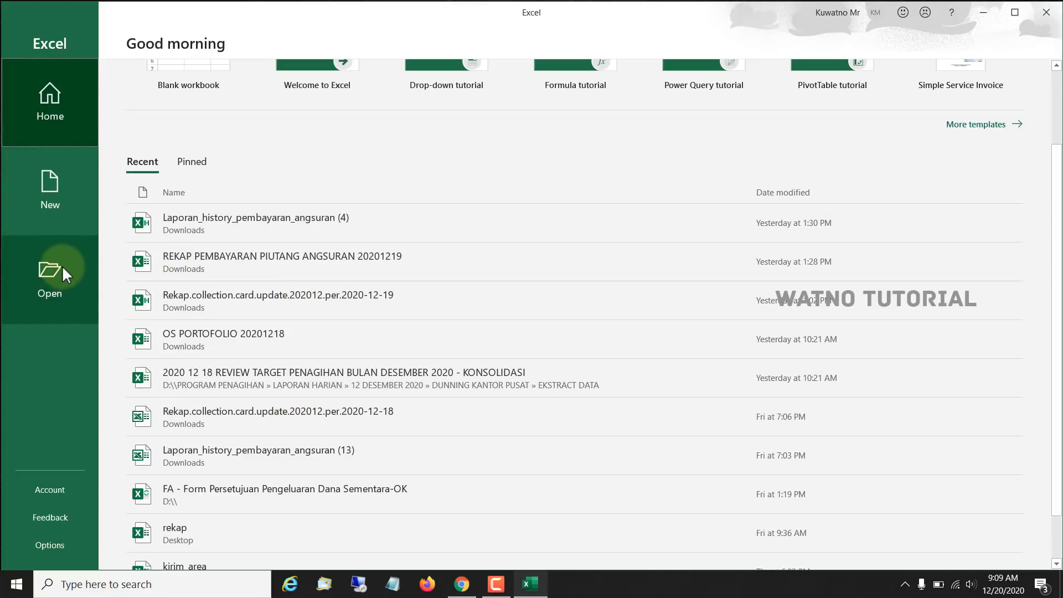
click(191, 161)
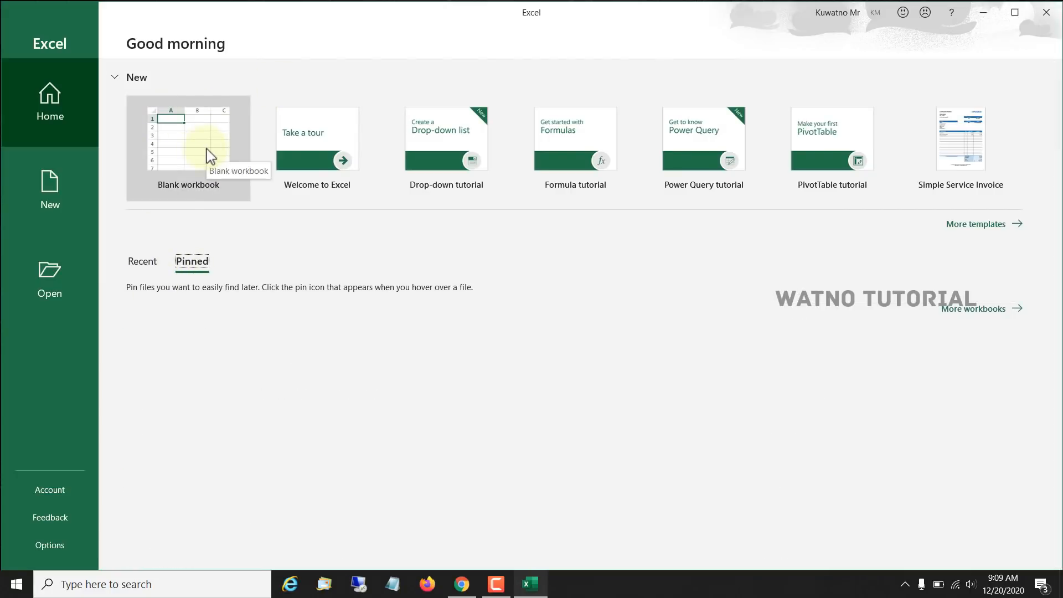
click(146, 262)
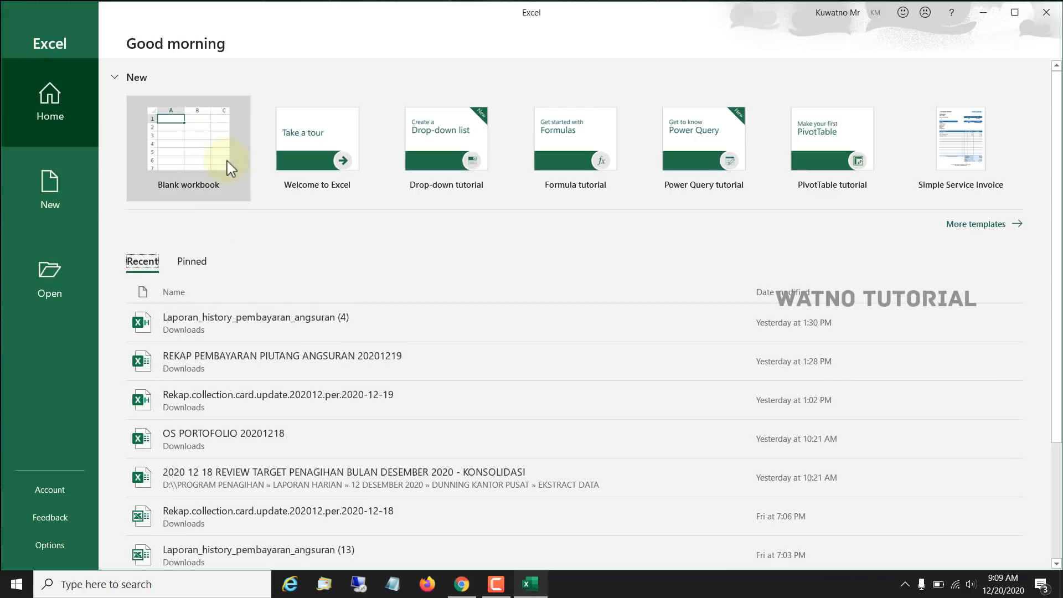
- Create a blank workbook and begin saving it under the file name Latihan
click(217, 144)
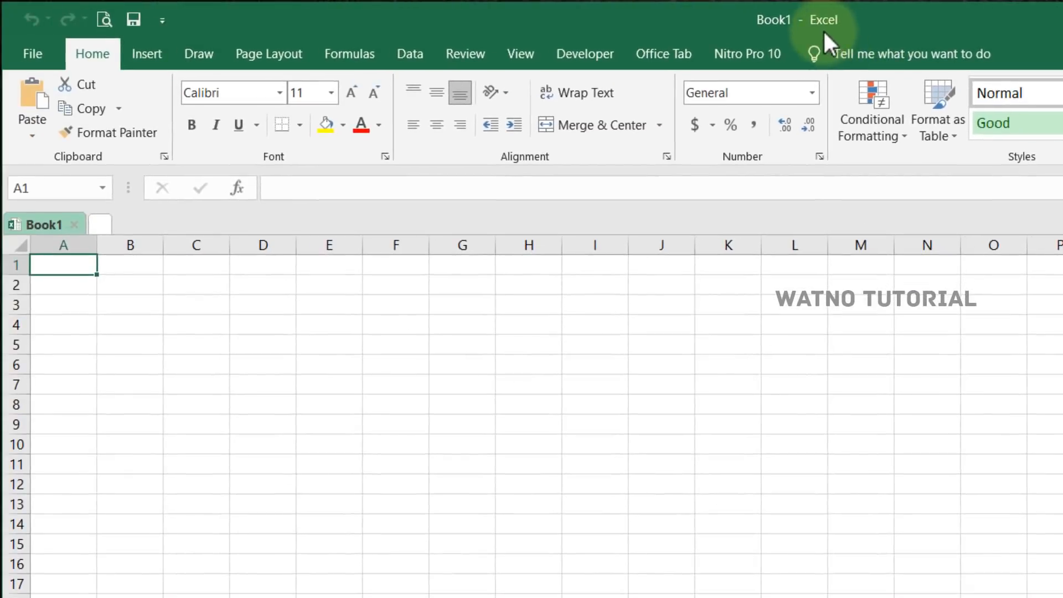
click(134, 21)
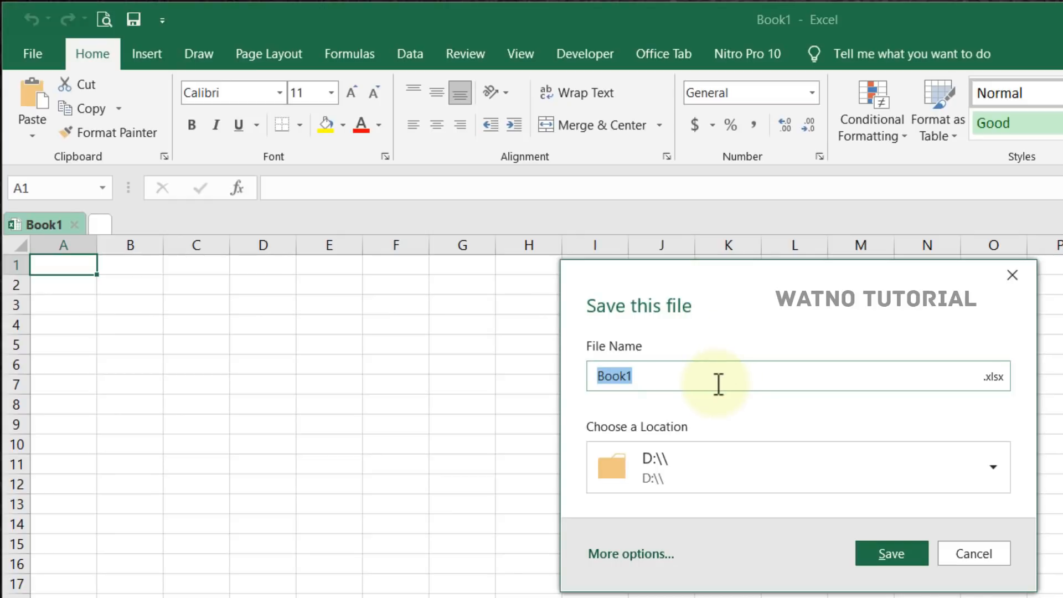
text(Latihan)
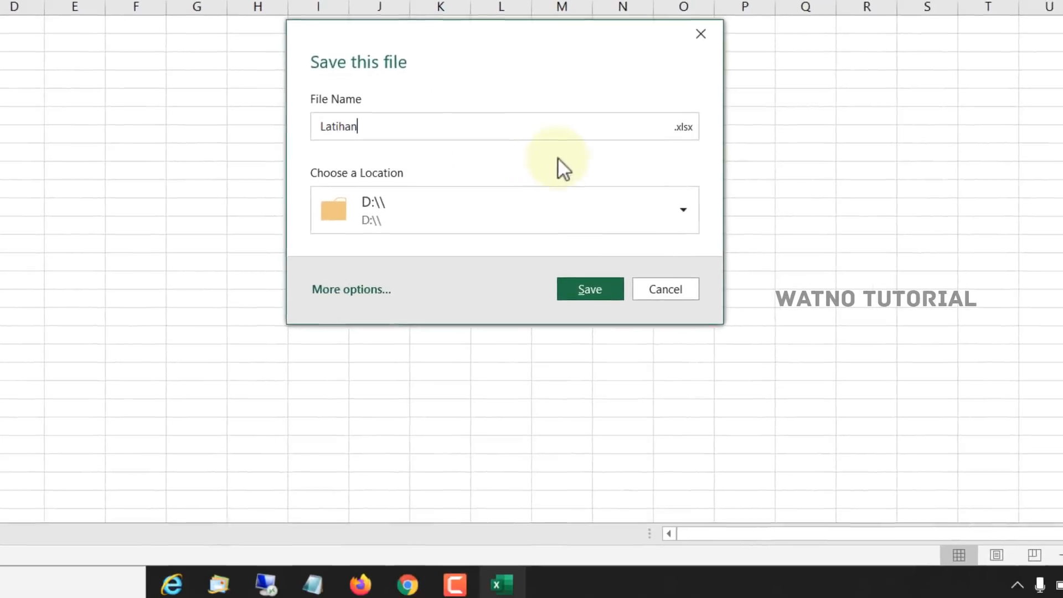
- Examine the save locations offered for the file, leaving the D: drive chosen
click(644, 203)
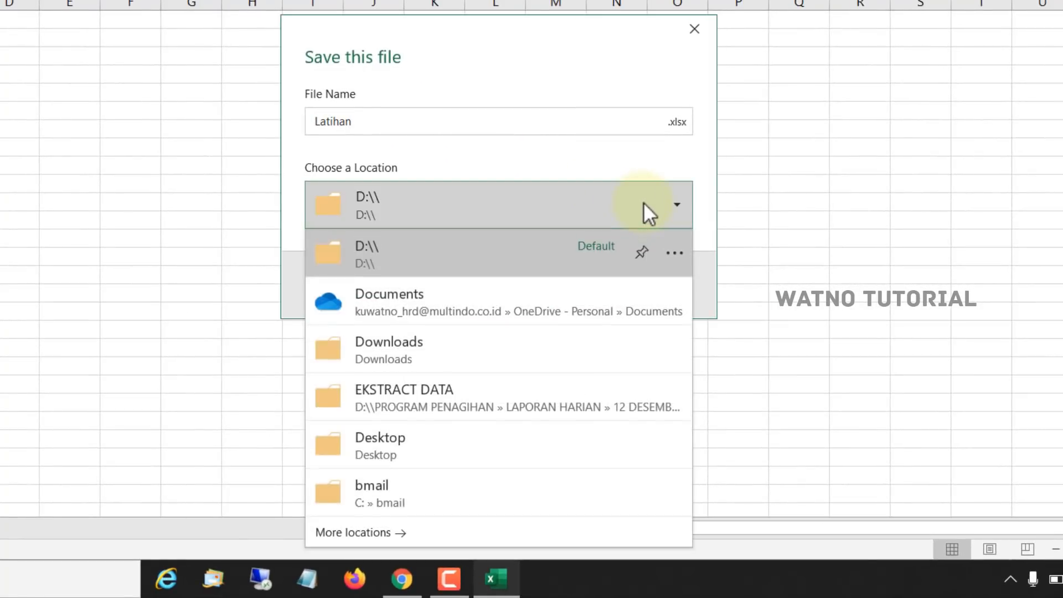
click(623, 195)
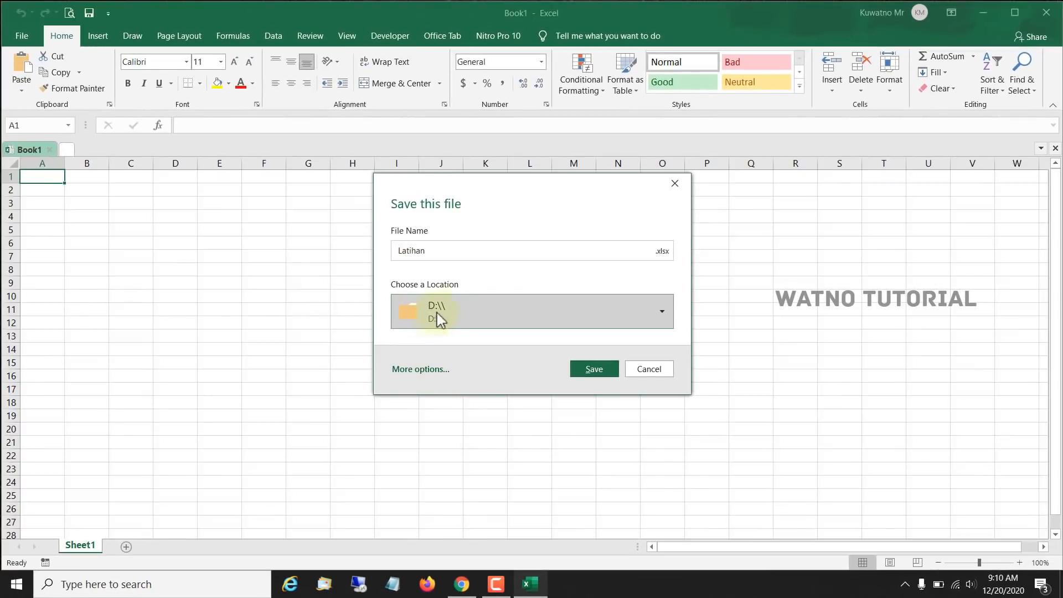
click(438, 319)
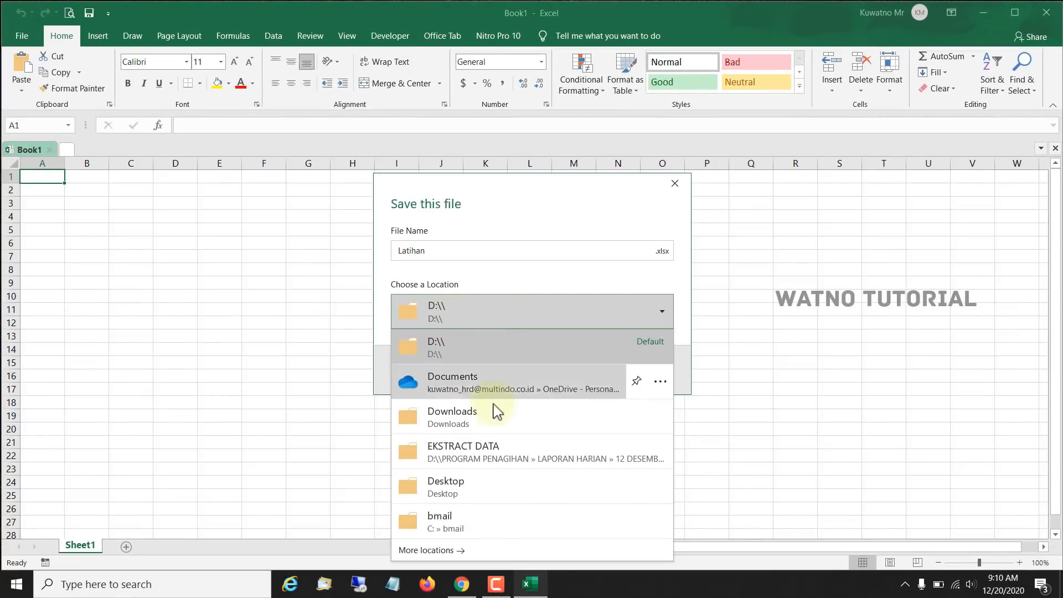
click(556, 312)
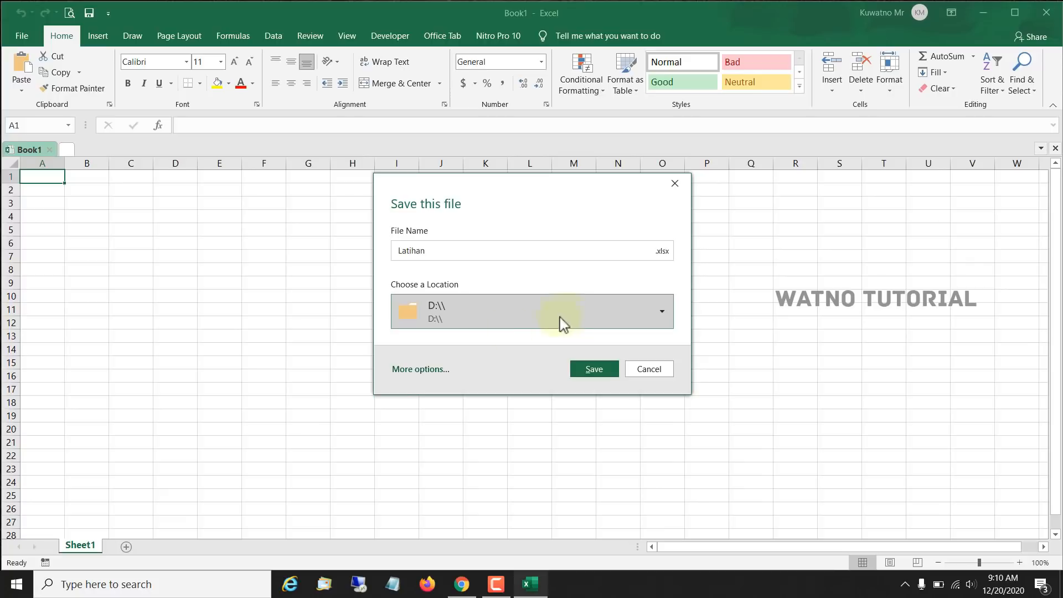
- Use the full Save As dialog to save the workbook as Latihan on the D: drive in Excel Workbook format
click(427, 370)
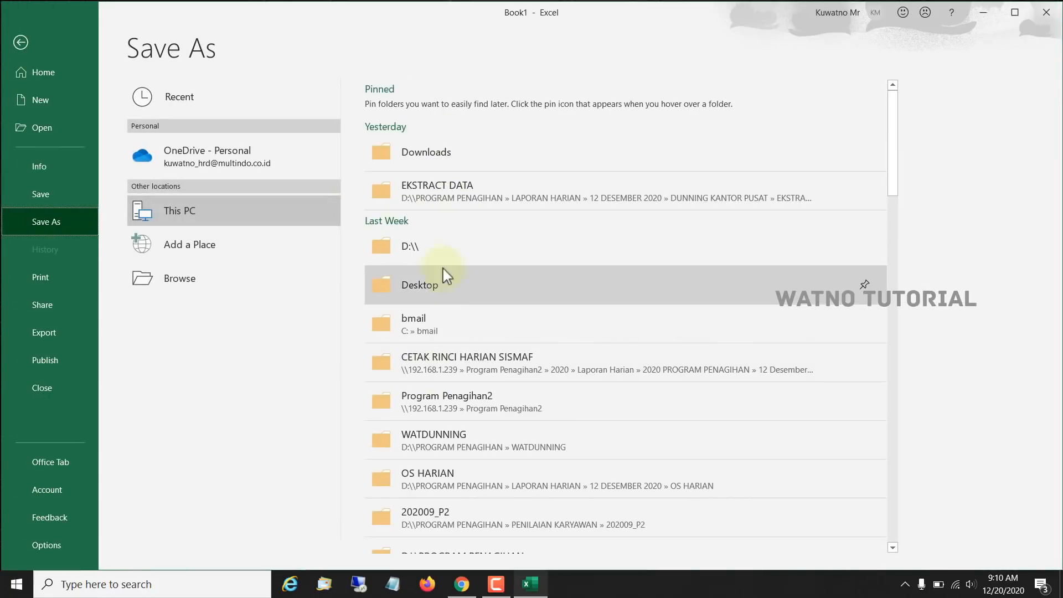
click(180, 280)
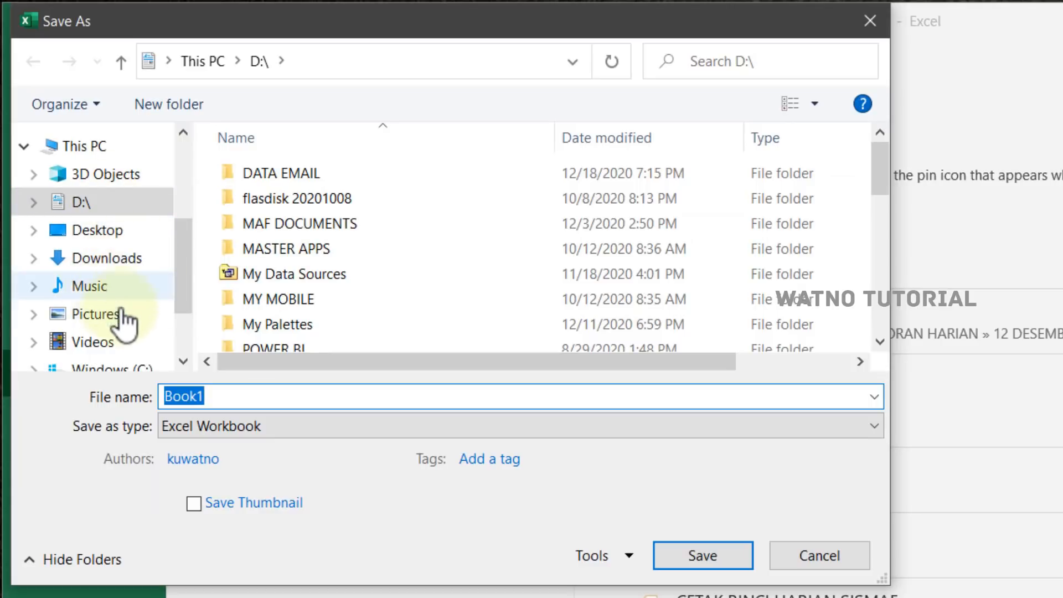
scroll(137, 302, down, 1)
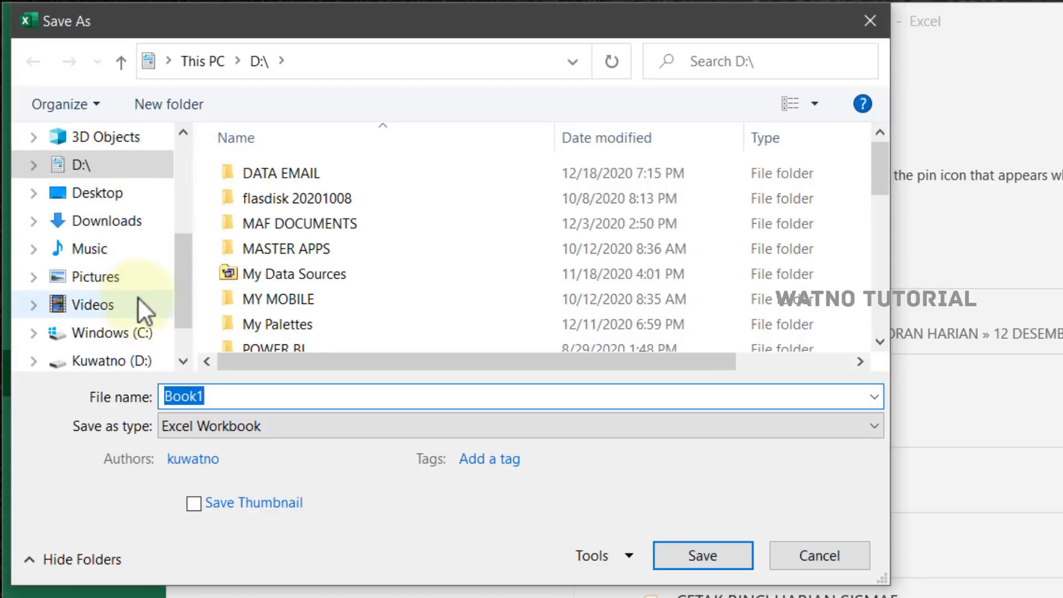
click(125, 169)
drag(181, 251, 191, 195)
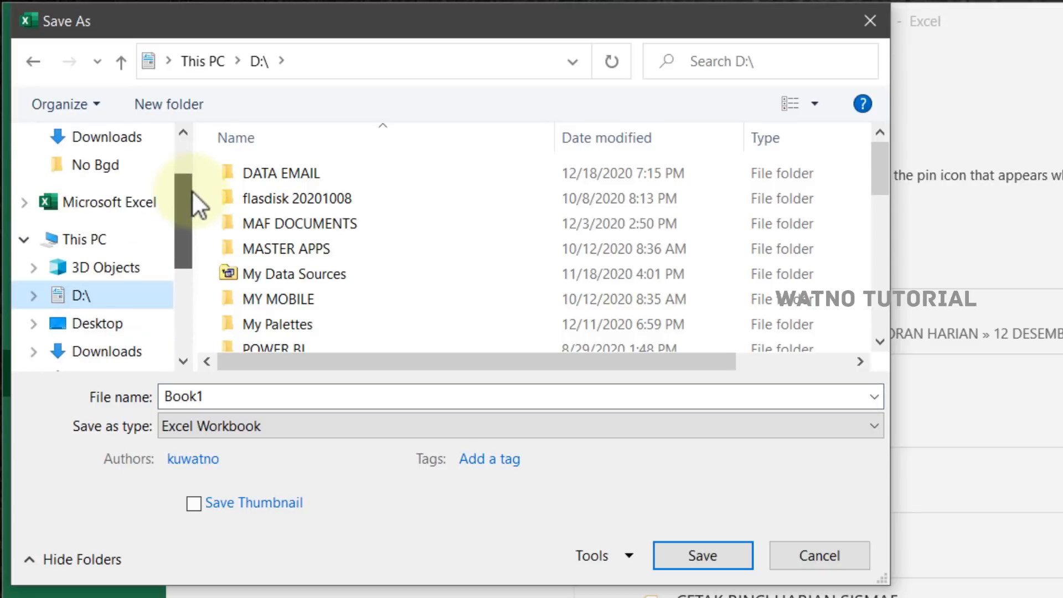
double_click(215, 397)
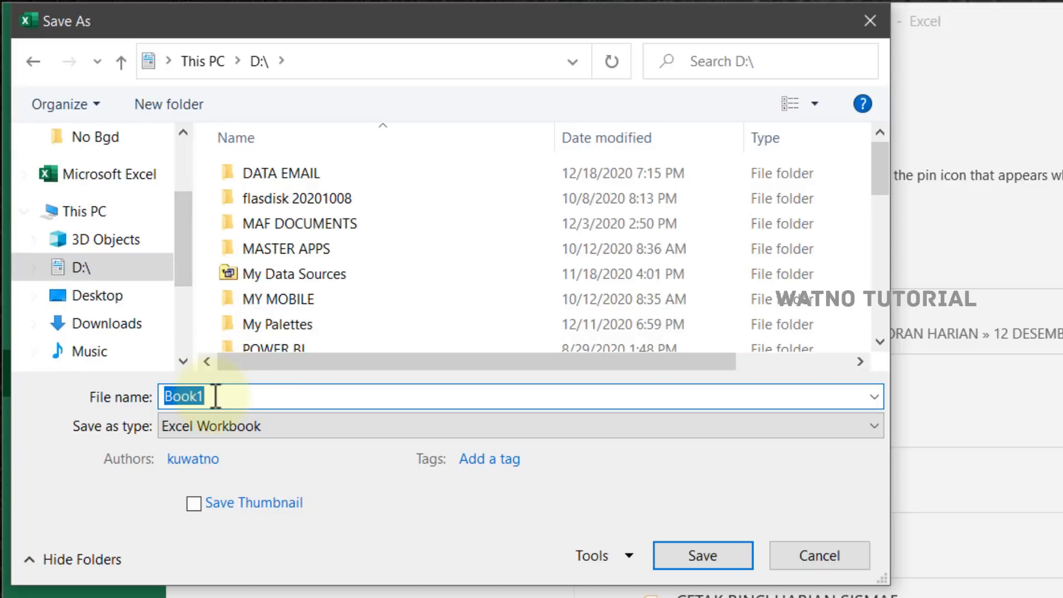
text(Latihan)
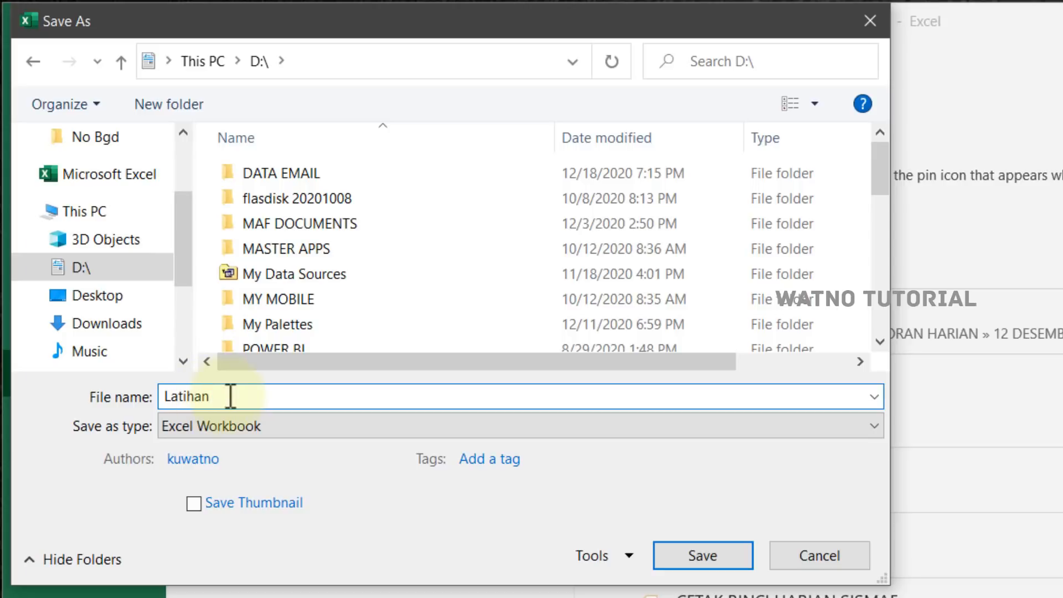
click(719, 555)
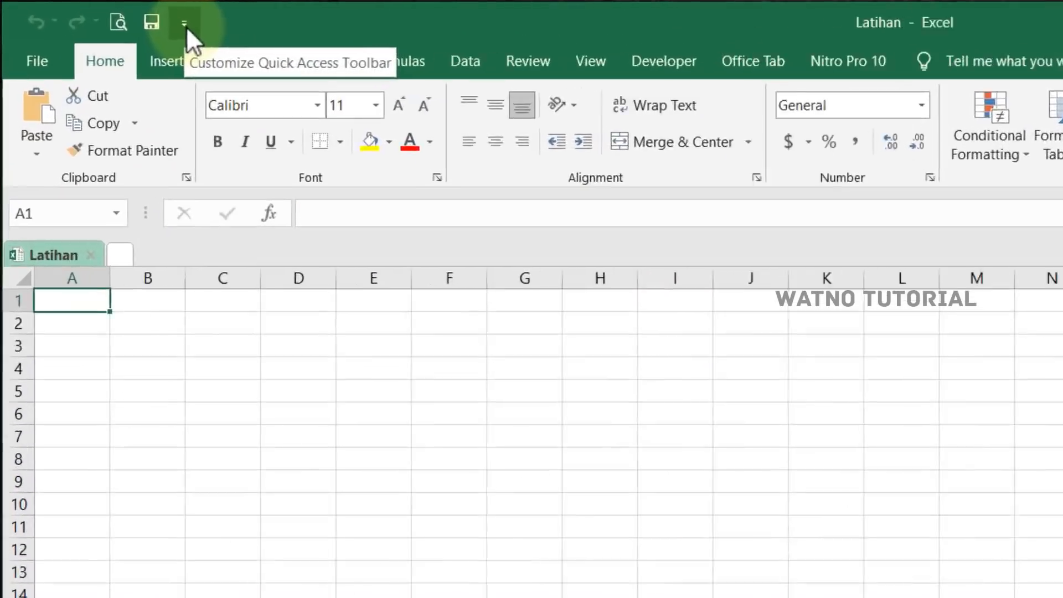
- Add the New and Open commands to the Quick Access Toolbar
click(108, 12)
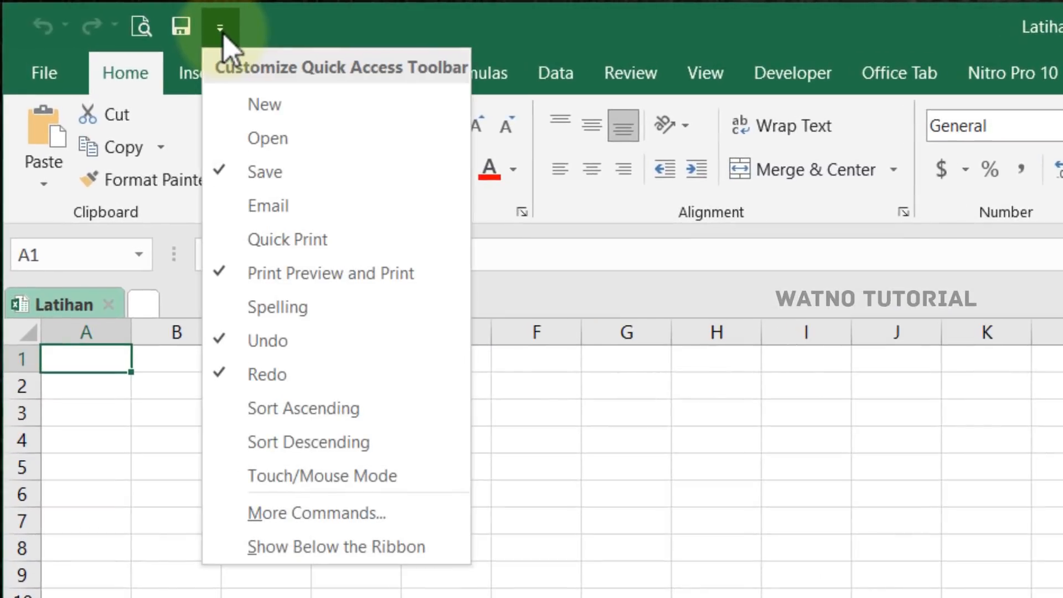
click(254, 107)
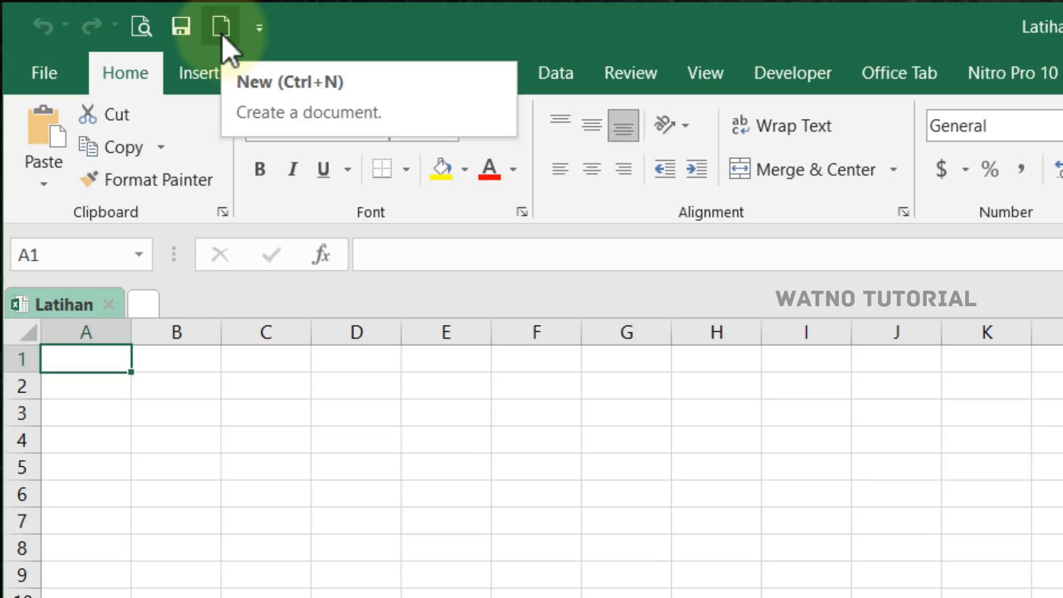
click(259, 30)
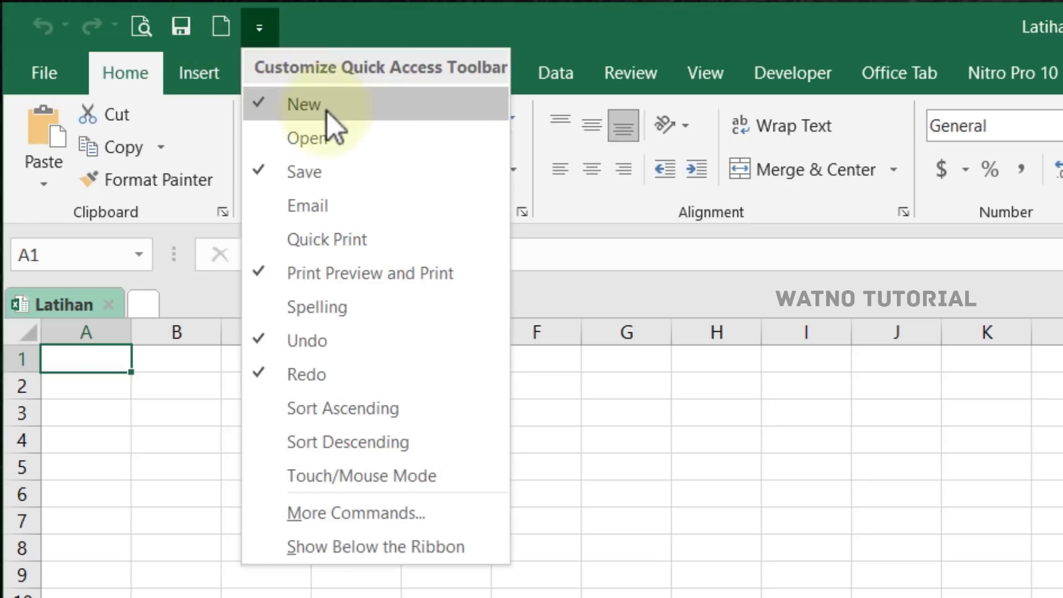
click(339, 140)
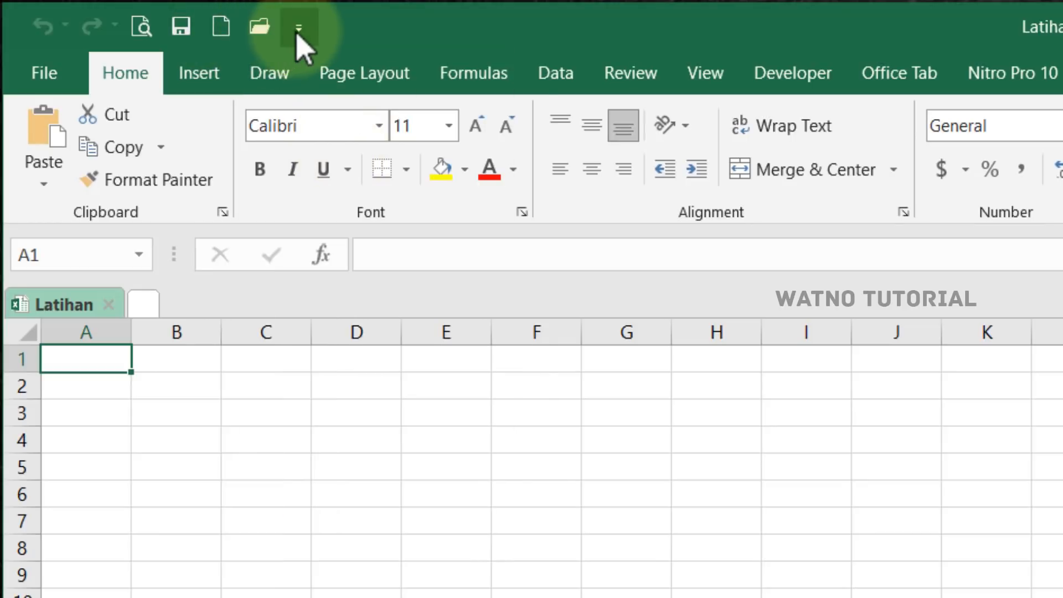
- Remove the New and Open commands from the Quick Access Toolbar
click(299, 31)
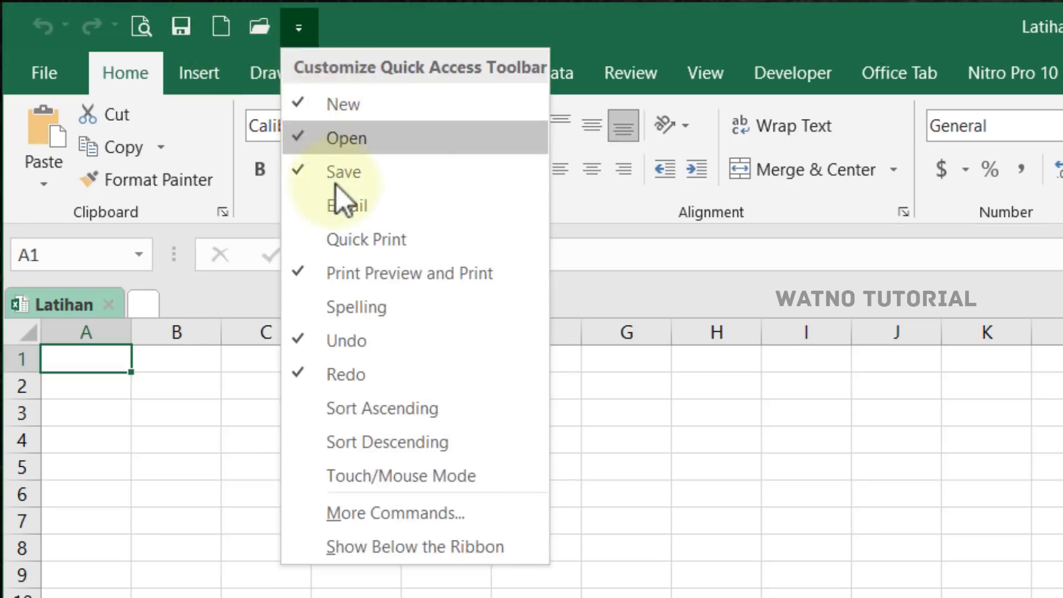
click(308, 106)
click(259, 28)
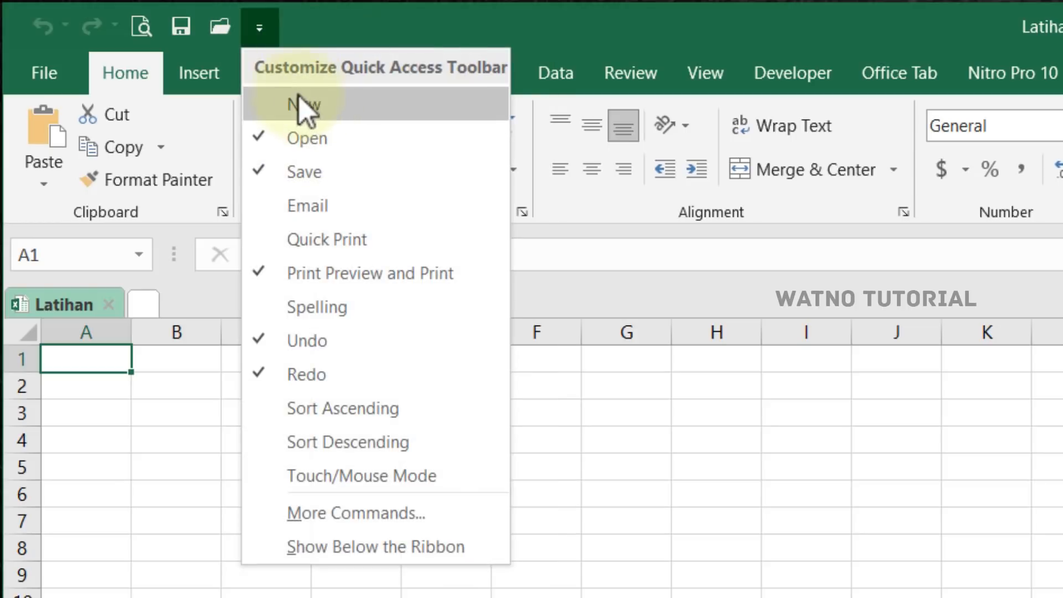
click(304, 141)
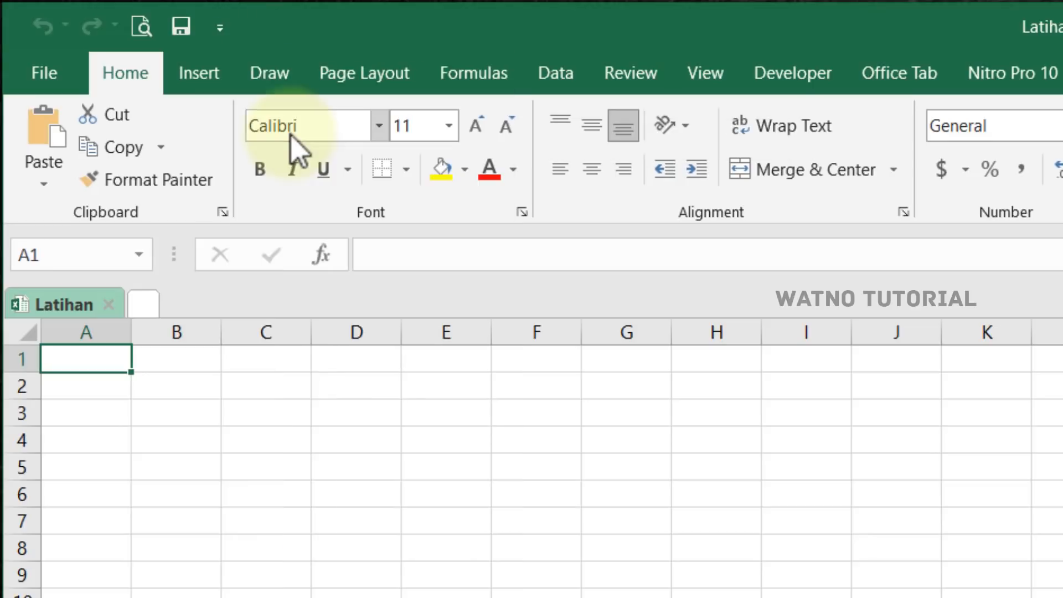
- Remove the Save command from the Quick Access Toolbar and add it back
click(220, 28)
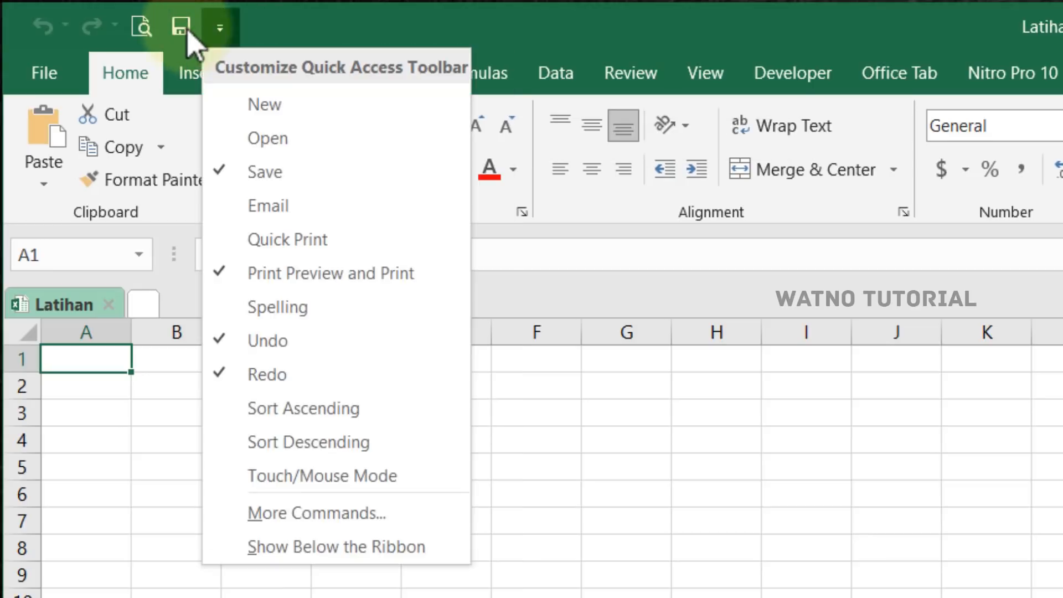
click(268, 173)
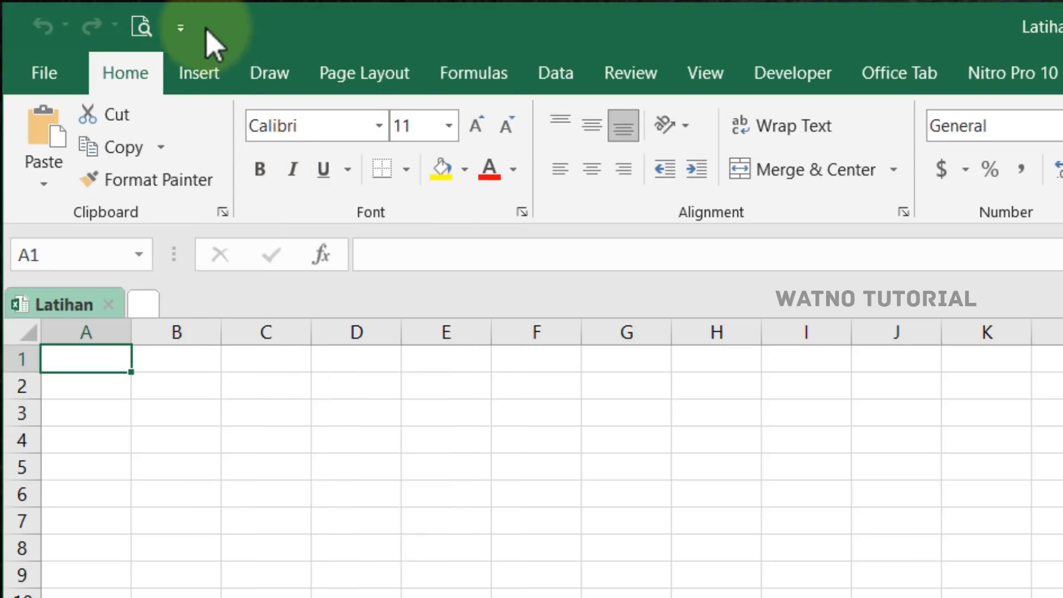
click(184, 29)
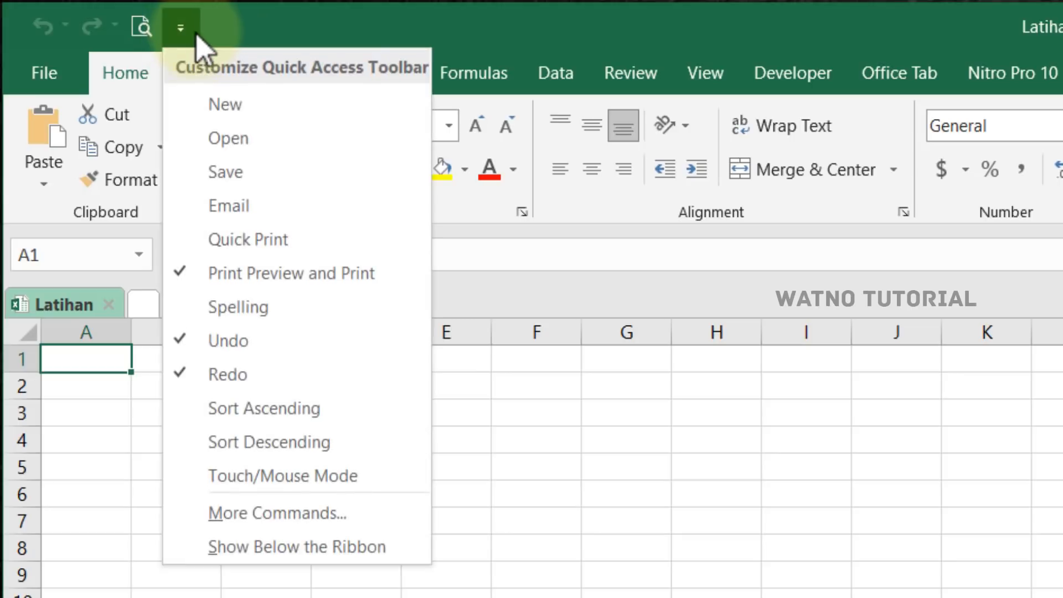
click(276, 175)
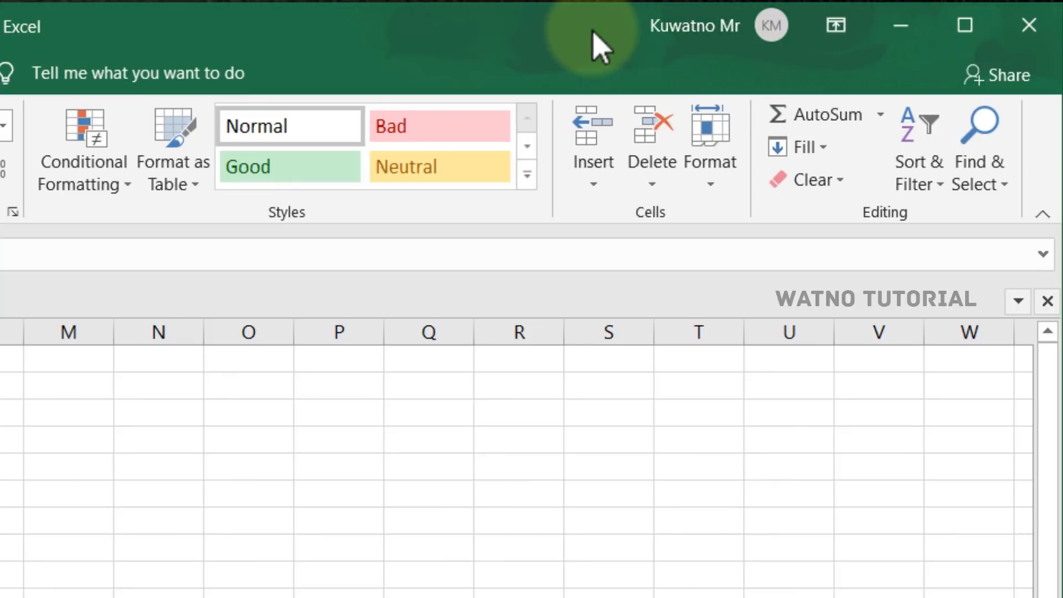
- Review the ribbon display options, choose Show Tabs and Commands, and view the Insert commands
click(837, 25)
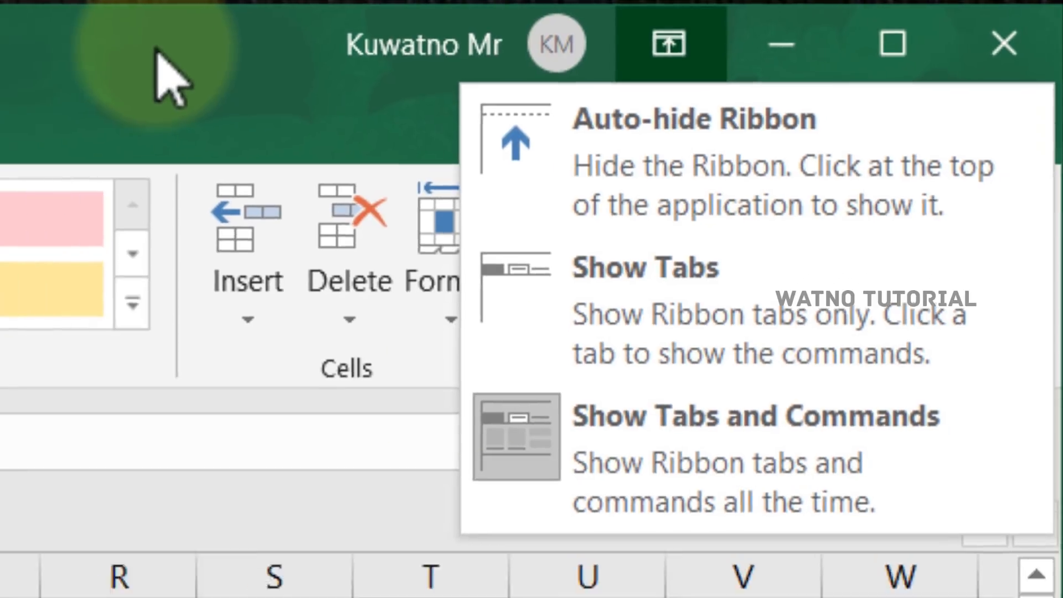
click(44, 53)
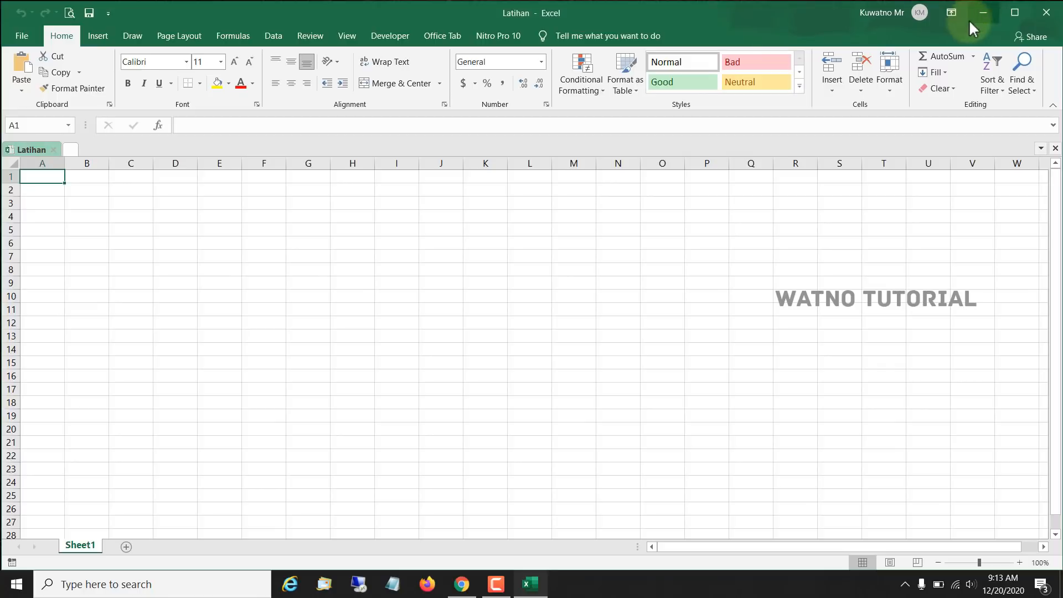
click(954, 12)
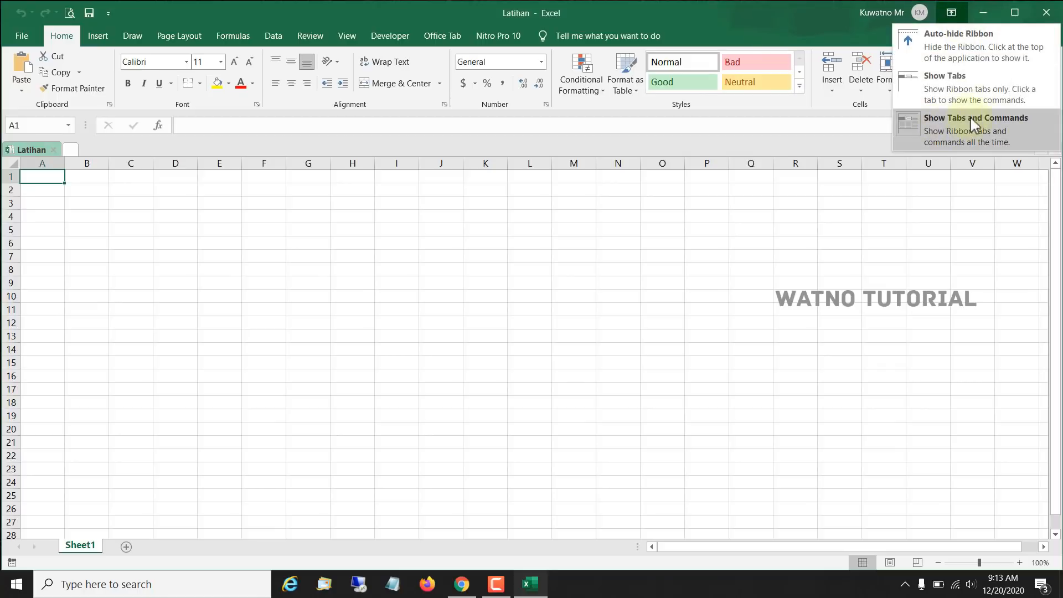
click(1022, 120)
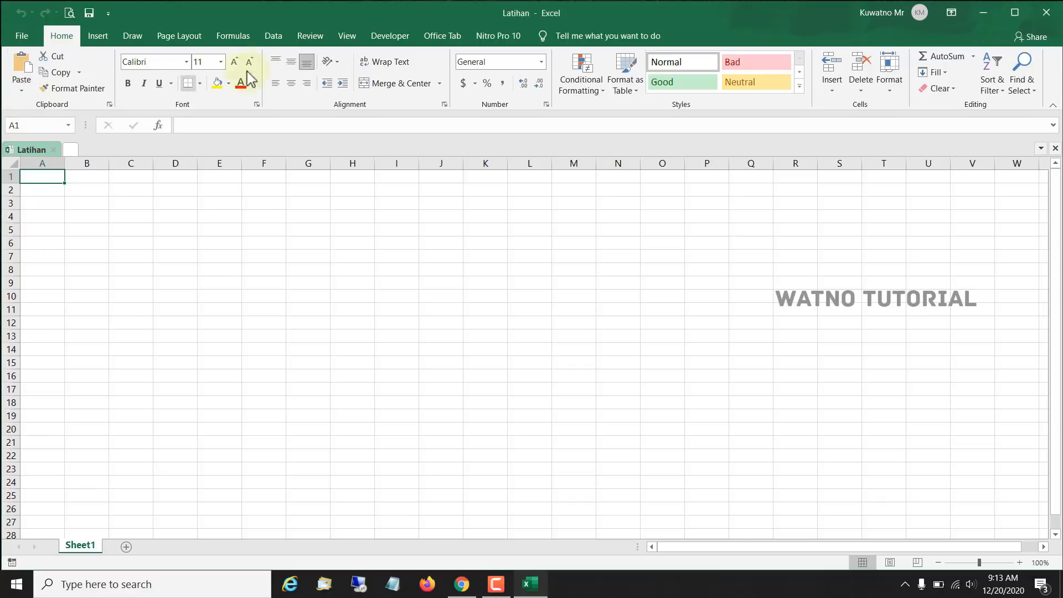
click(100, 36)
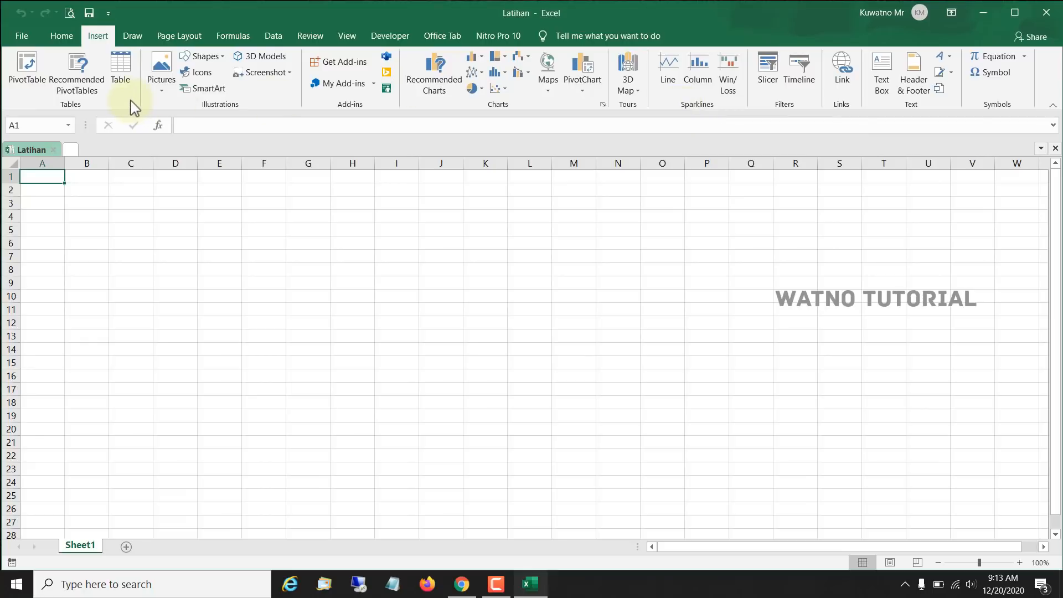
- Set the ribbon to Auto-hide Ribbon and reveal it temporarily twice, returning to the worksheet in between
click(951, 12)
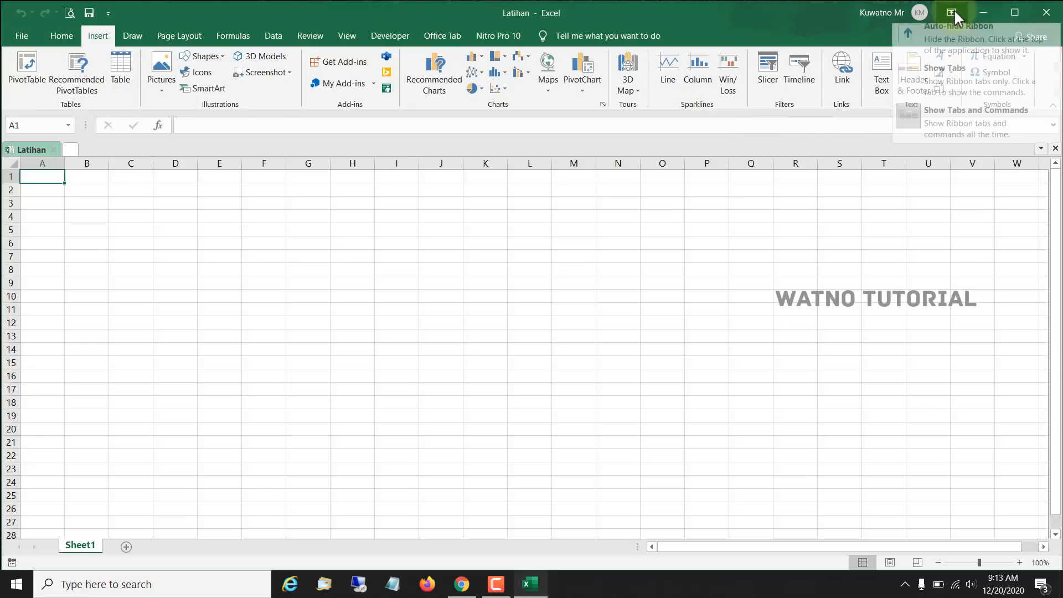
click(978, 44)
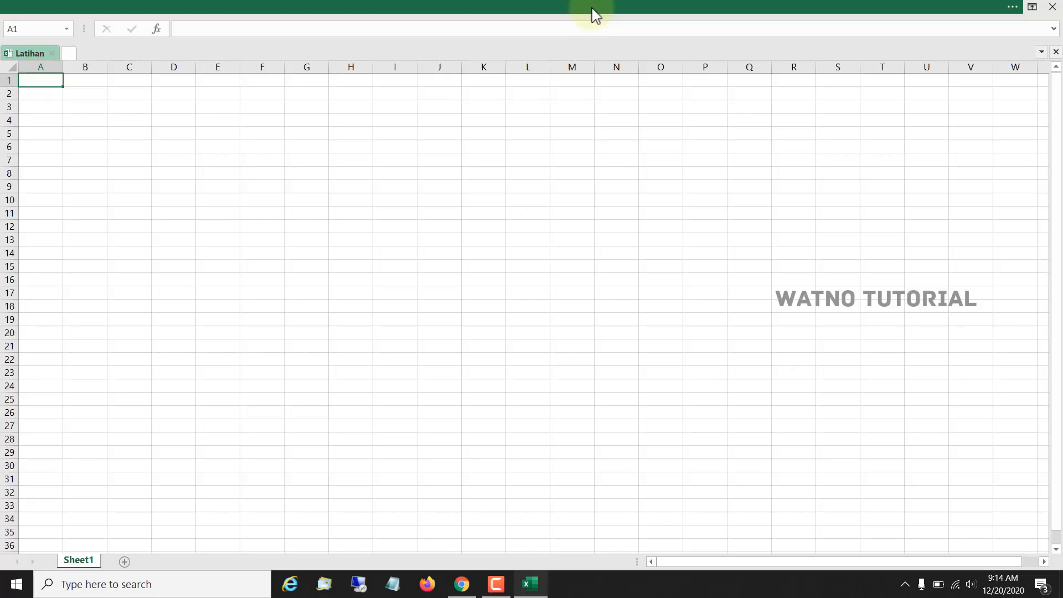
click(596, 8)
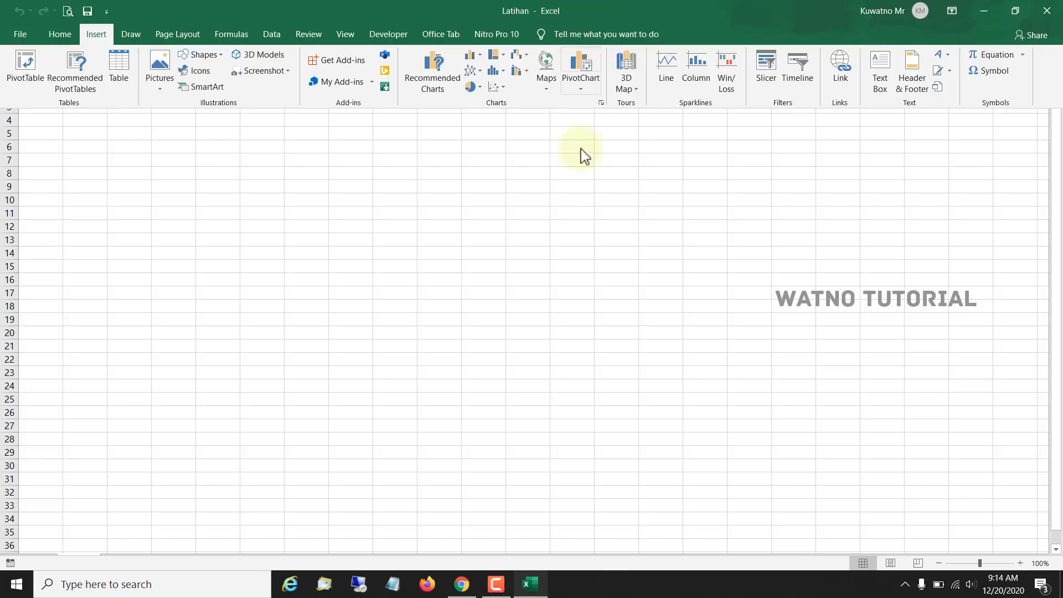
click(941, 226)
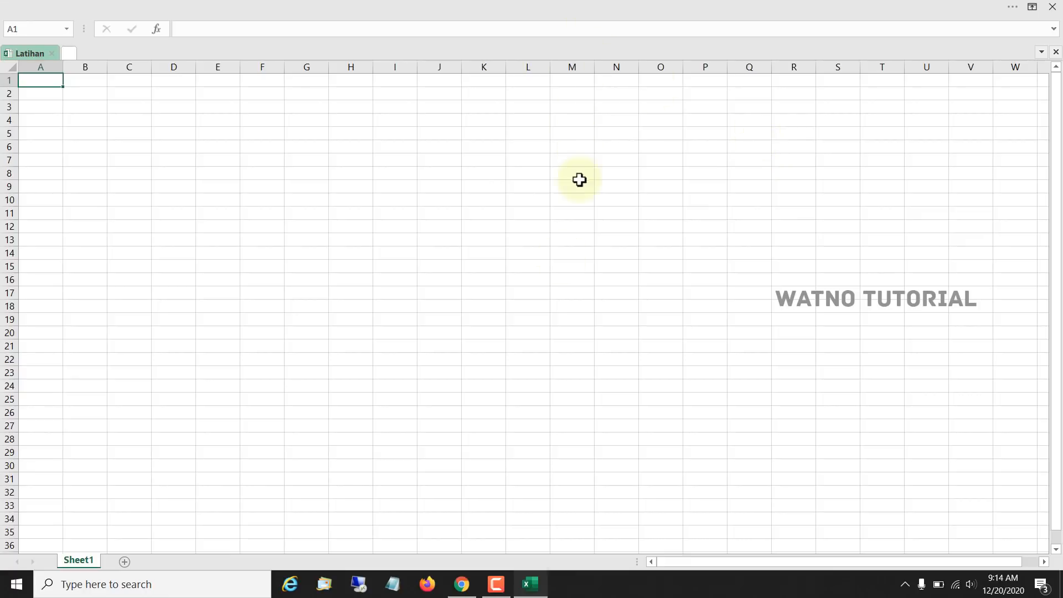
click(622, 12)
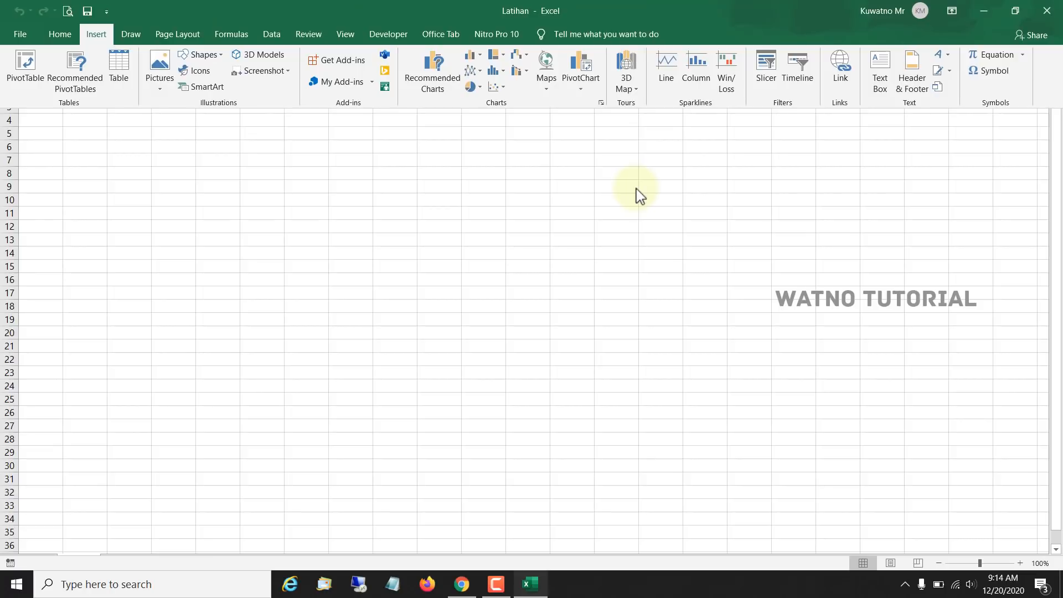
- Switch the ribbon to Show Tabs, reveal the Insert and Draw commands temporarily, and collapse them again
click(953, 13)
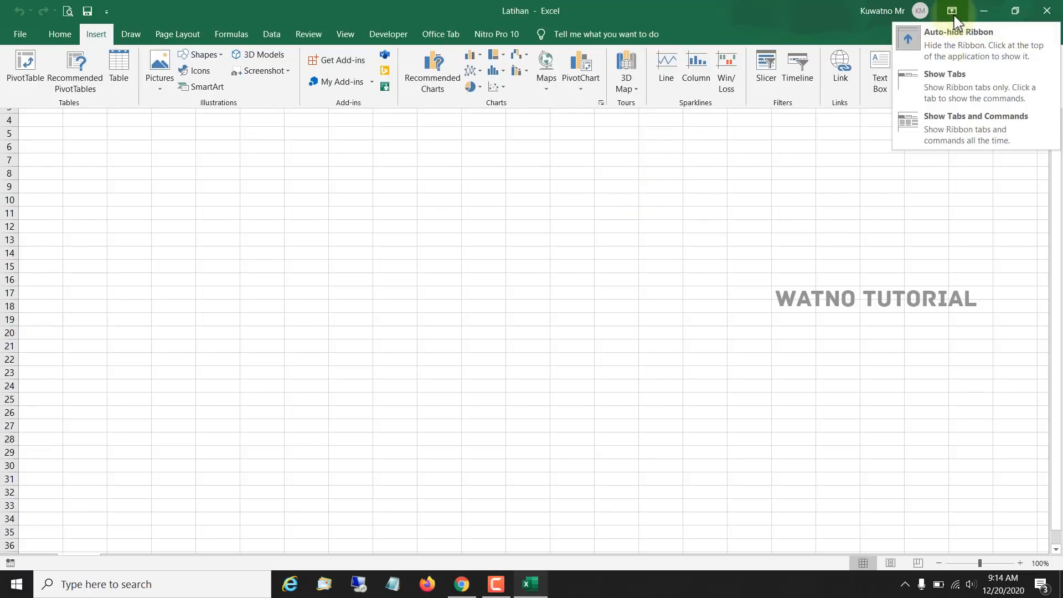
click(988, 81)
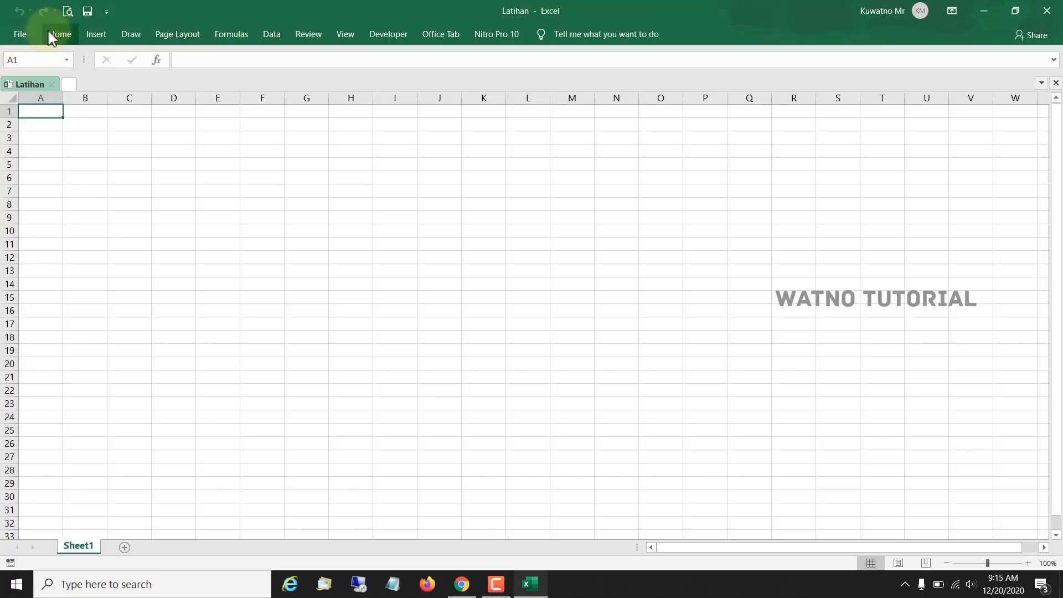
click(96, 34)
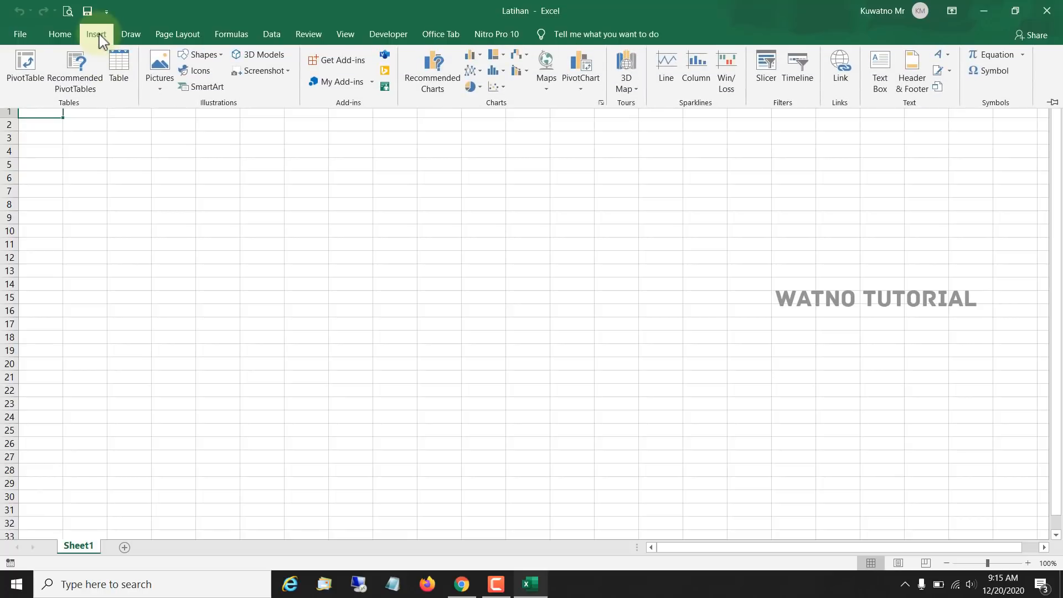
click(135, 37)
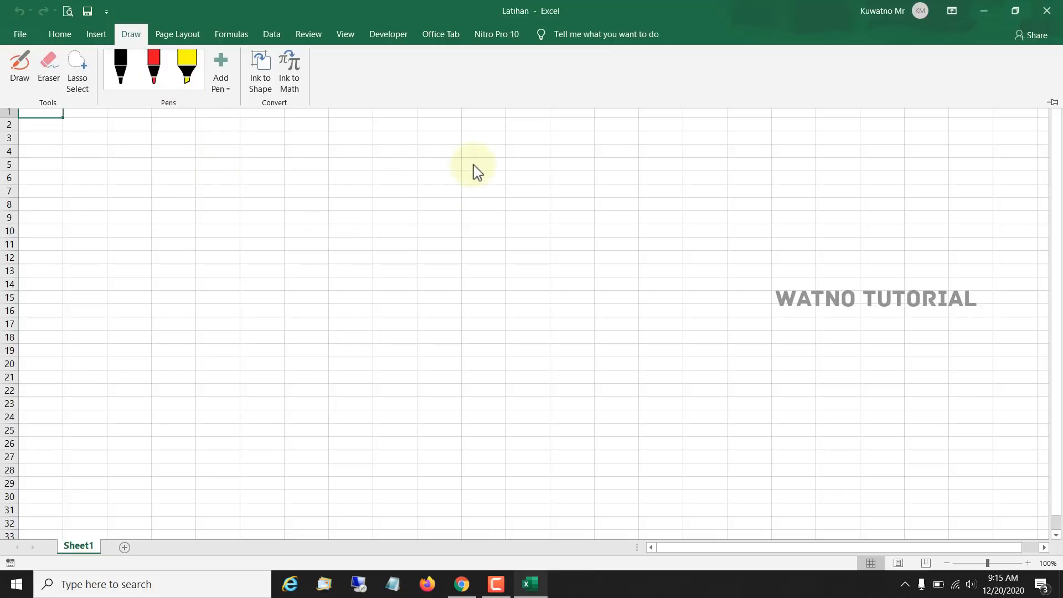
key(ctrl+F1)
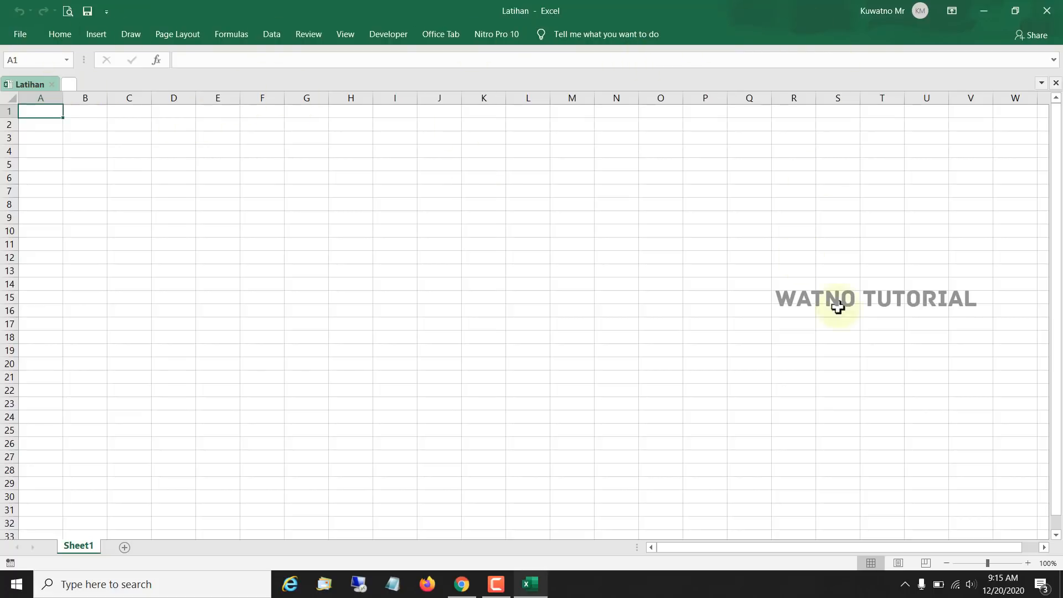
- Set the ribbon back to Show Tabs and Commands and display the Home commands
click(952, 11)
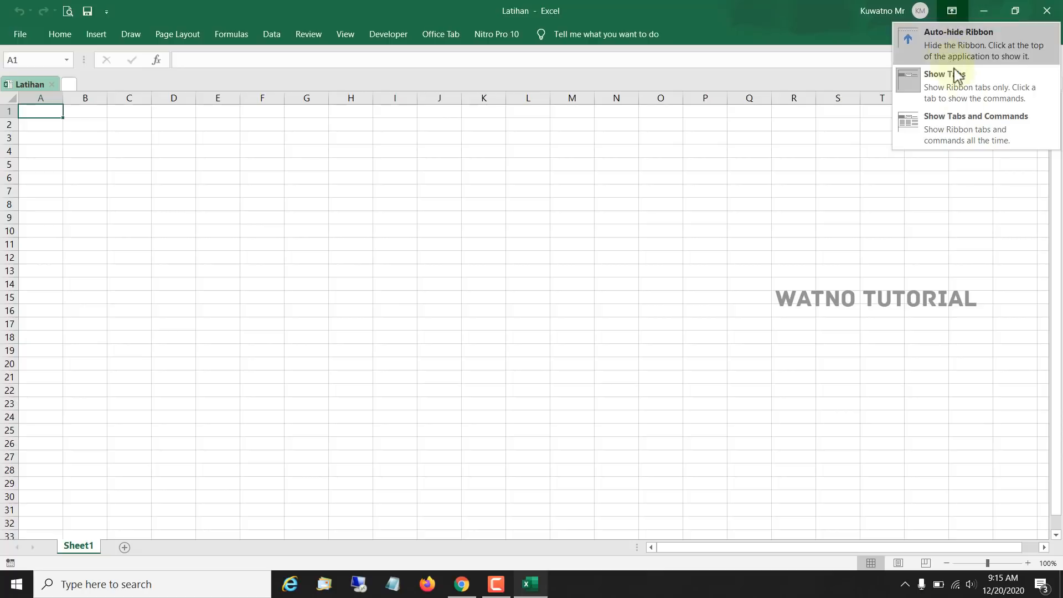
click(980, 136)
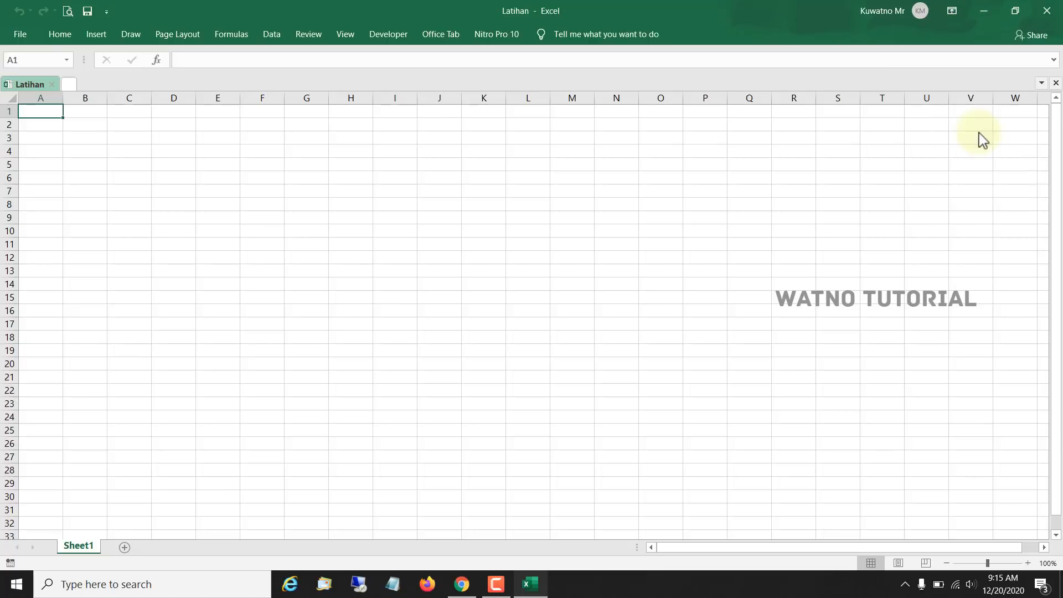
click(60, 34)
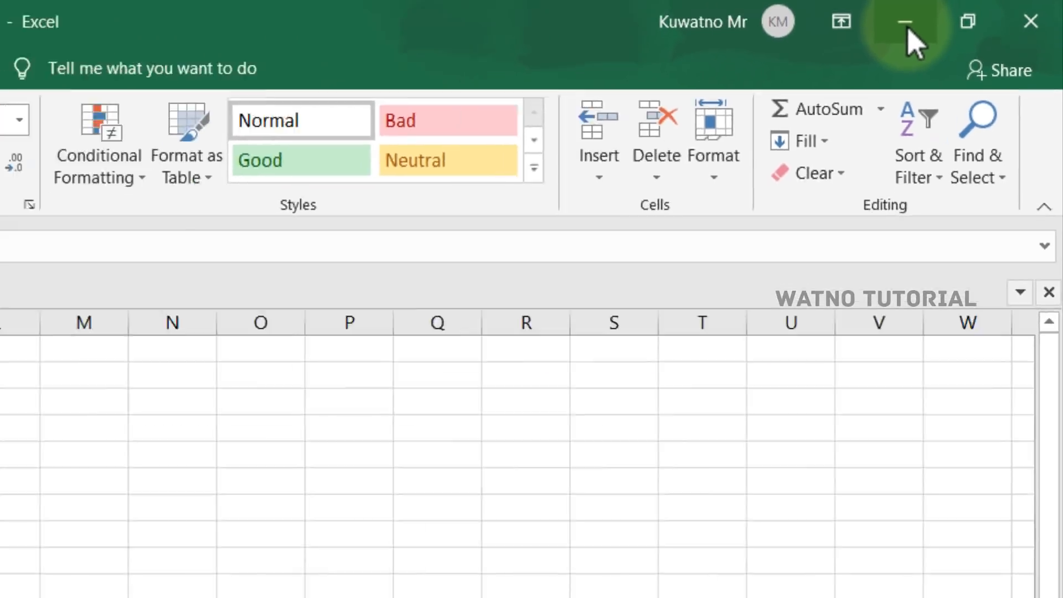
- Minimize the workbook window to the desktop and bring it back
click(846, 39)
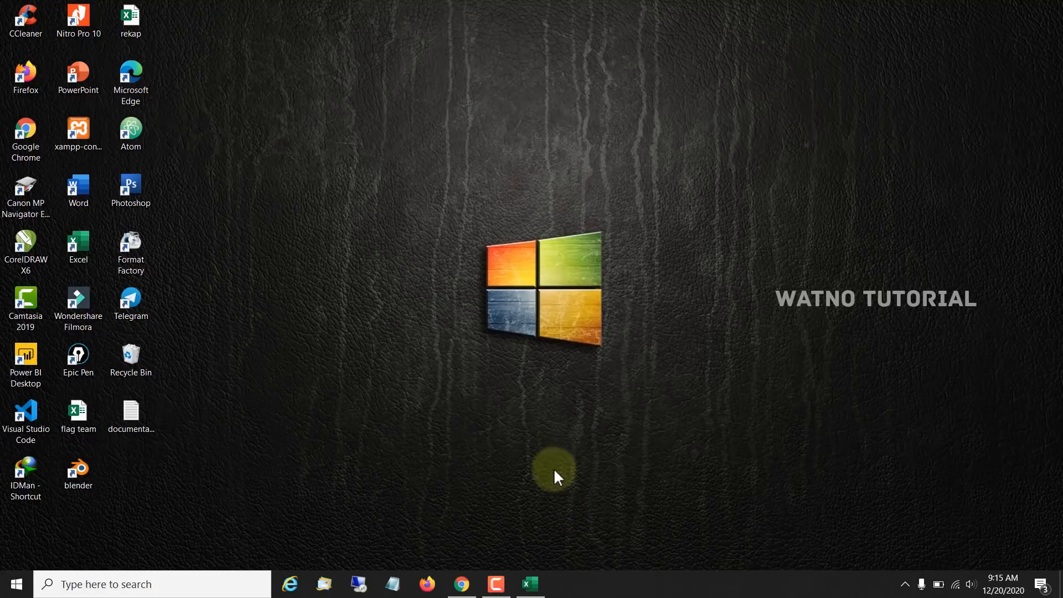
click(537, 591)
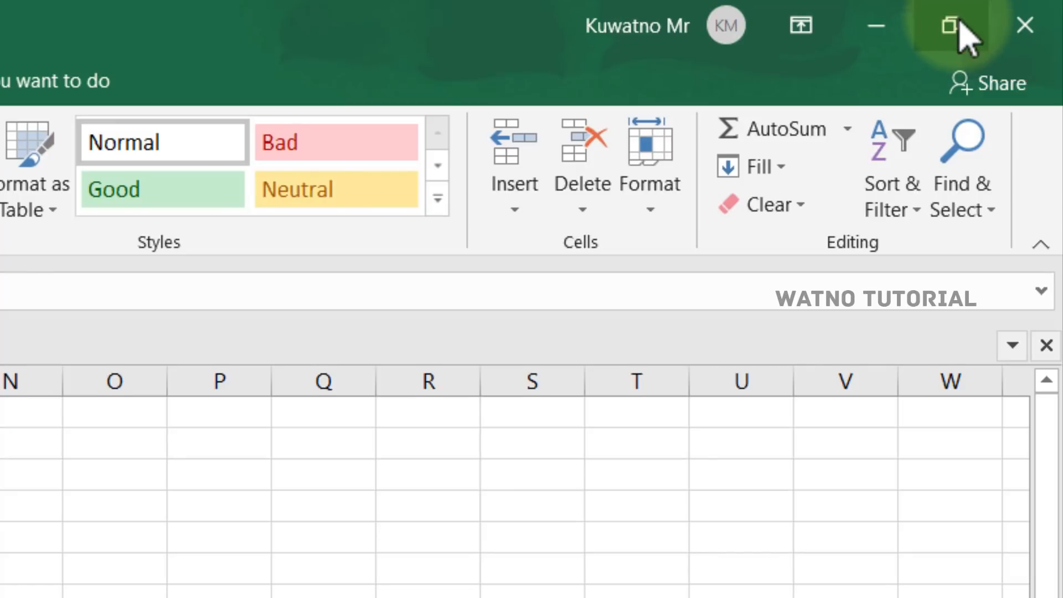
- Toggle the workbook window between restored and maximized, leave it restored, and shrink it to the lower-left part of the desktop
click(958, 24)
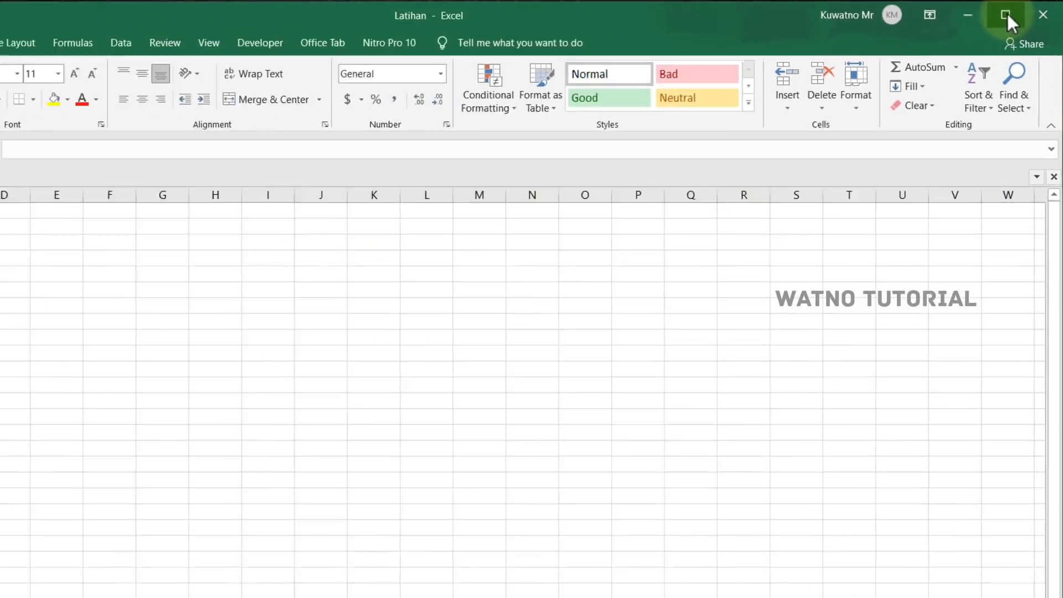
click(962, 32)
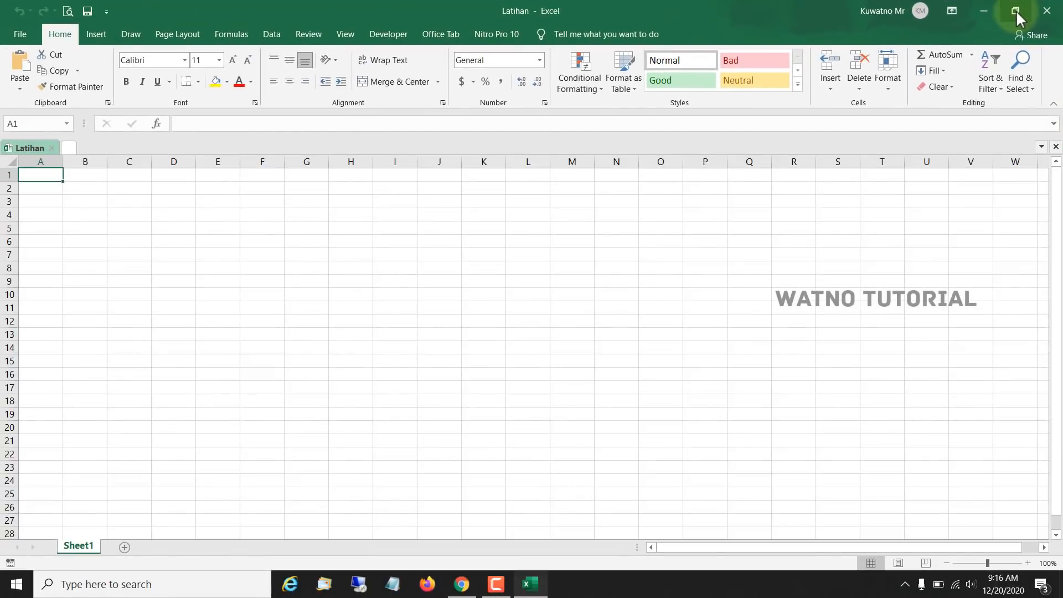
click(1016, 10)
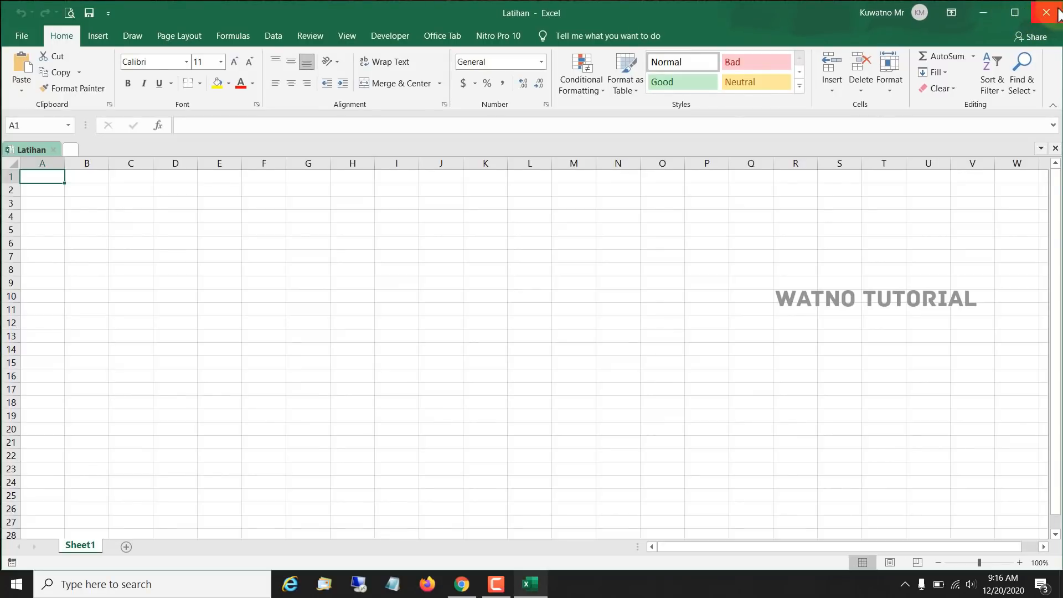
drag(1060, 1, 663, 279)
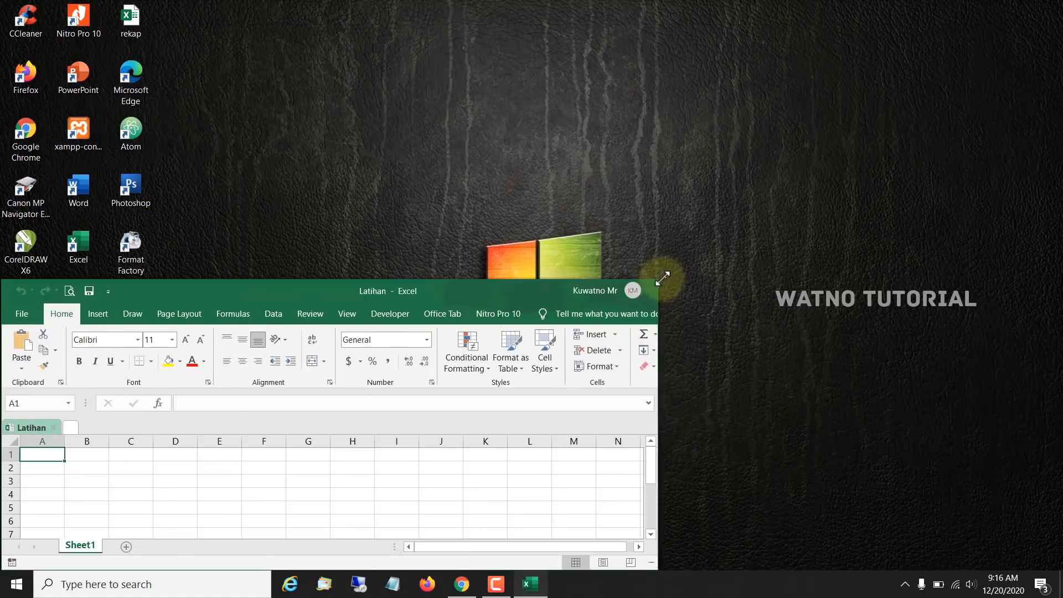
- Move the restored workbook window around the desktop, toggling it between maximized and restored, and leave it maximized
drag(417, 287, 622, 144)
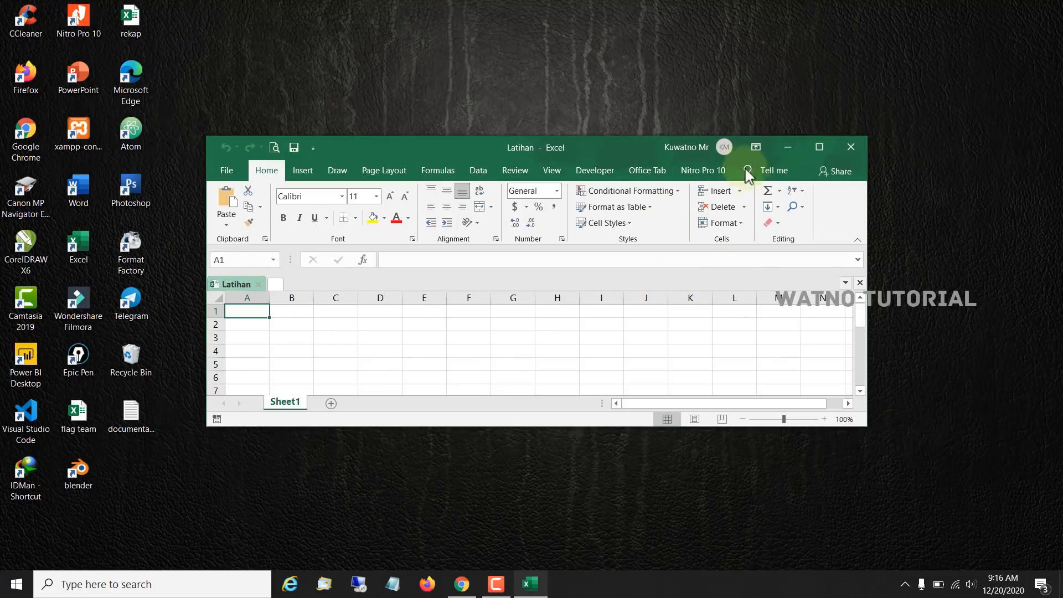
click(823, 147)
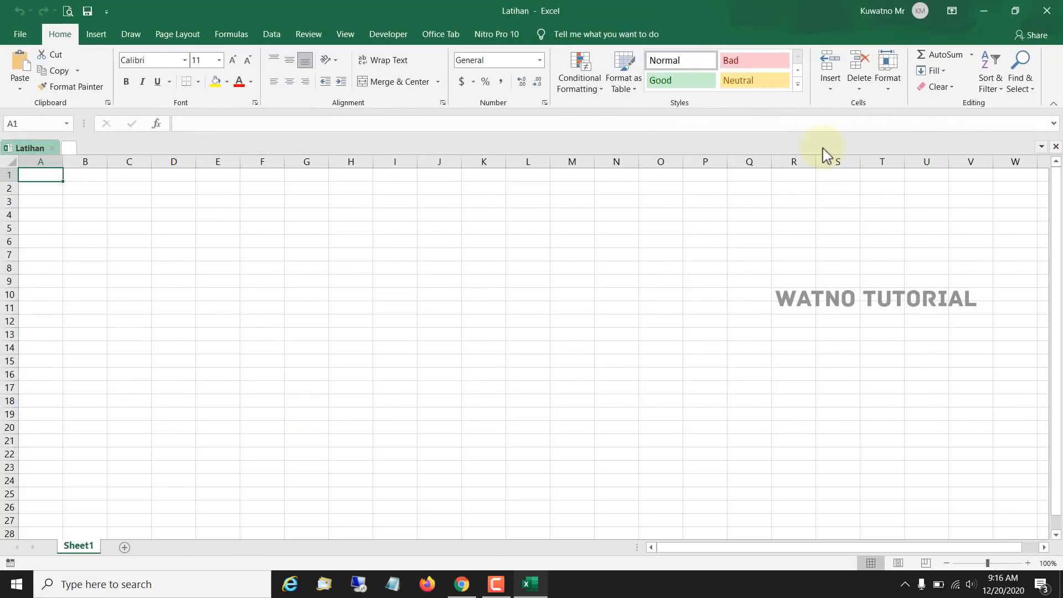
click(1017, 12)
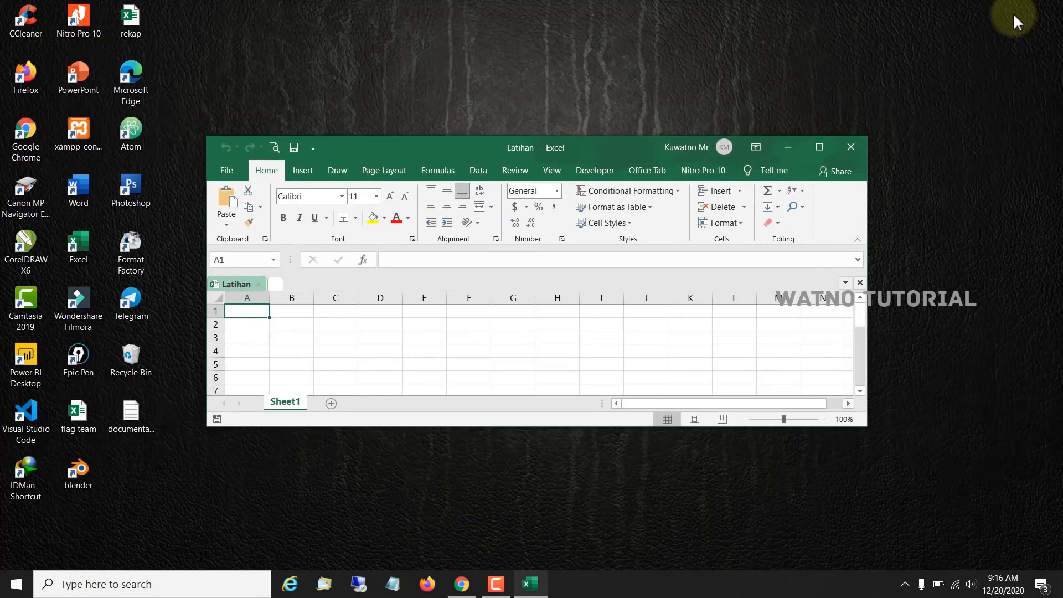
drag(591, 148, 700, 35)
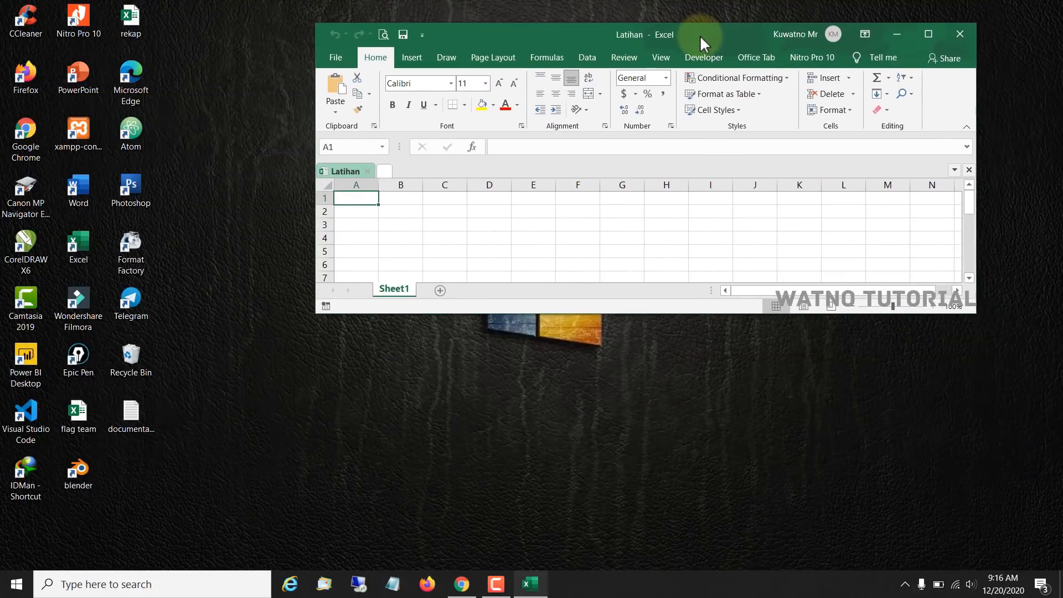
click(928, 32)
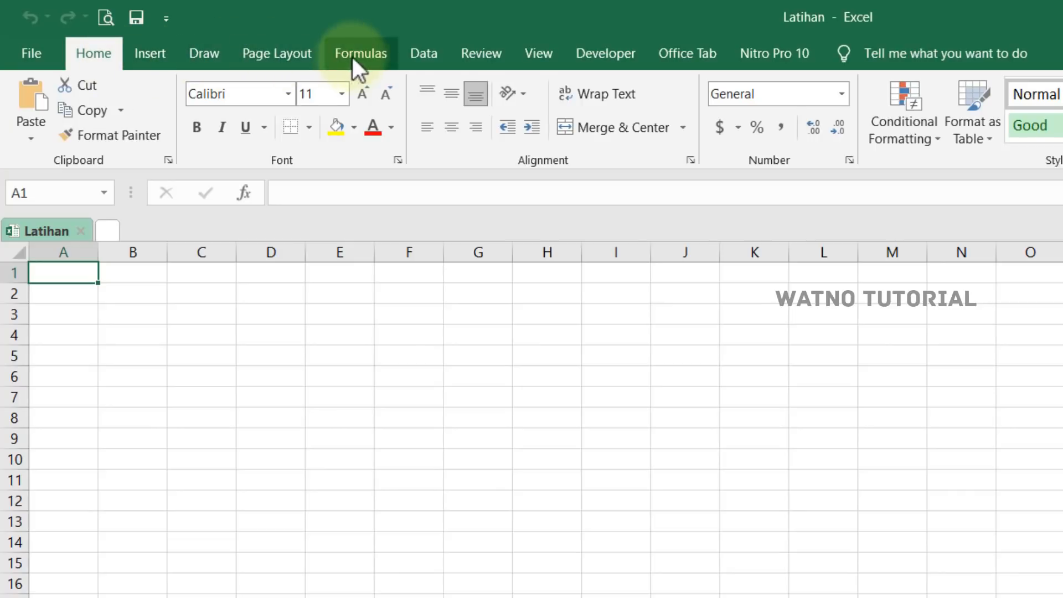
- Display the Nitro Pro 10 add-in commands and the Office Tab add-in commands
click(794, 54)
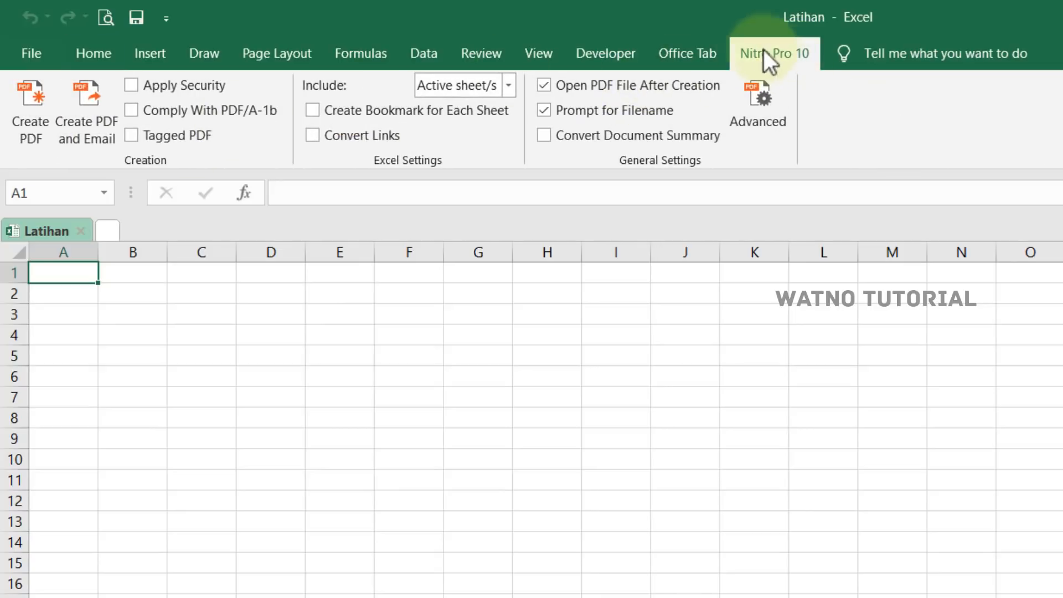
click(704, 56)
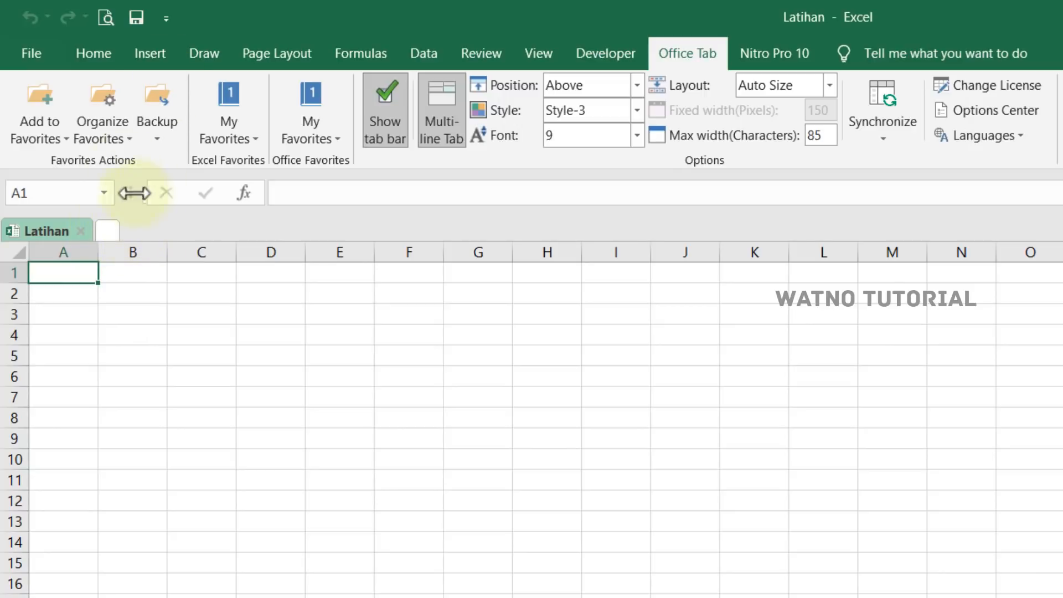
- Create a new blank workbook alongside Latihan
click(39, 60)
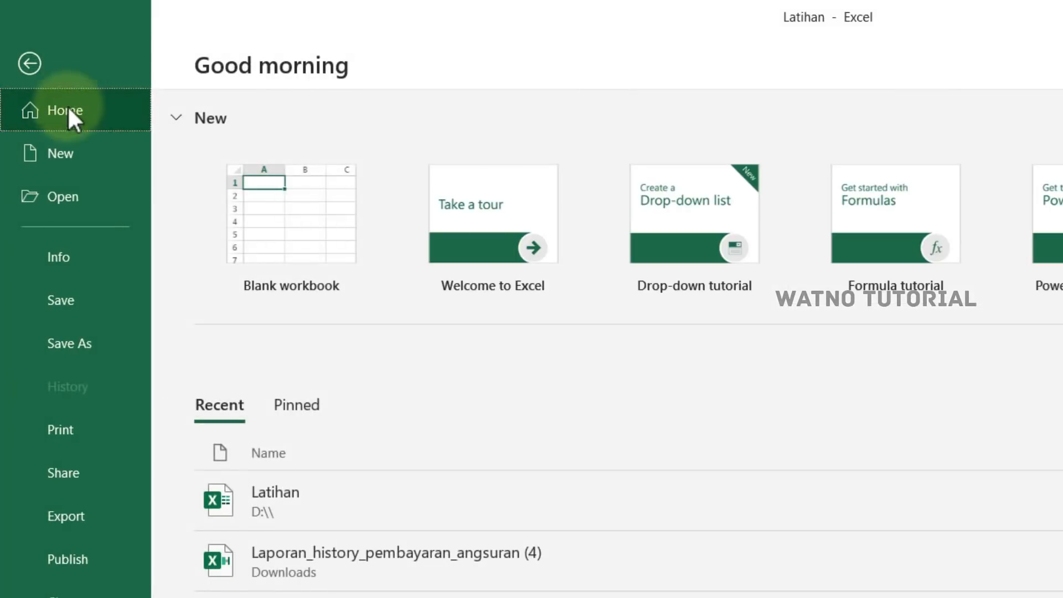
click(85, 158)
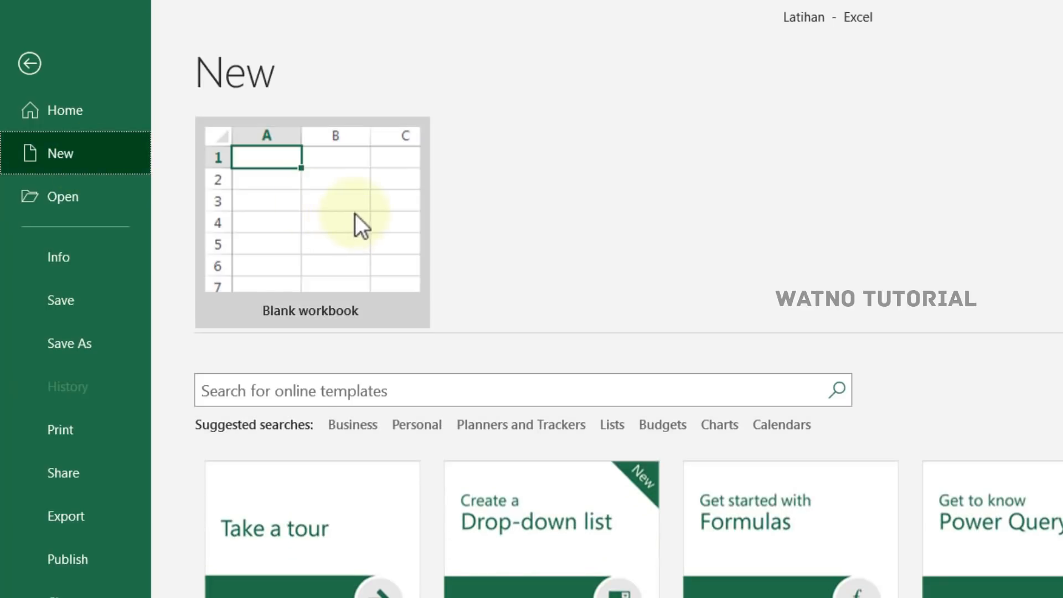
click(356, 213)
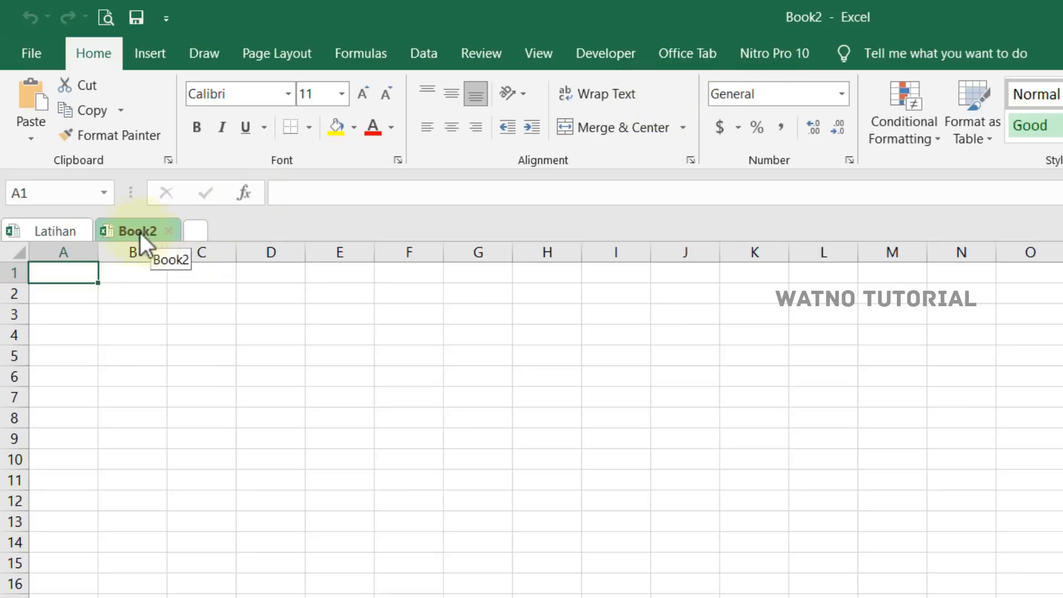
- Switch to the Latihan workbook and back to Book2, and close Book2
click(62, 234)
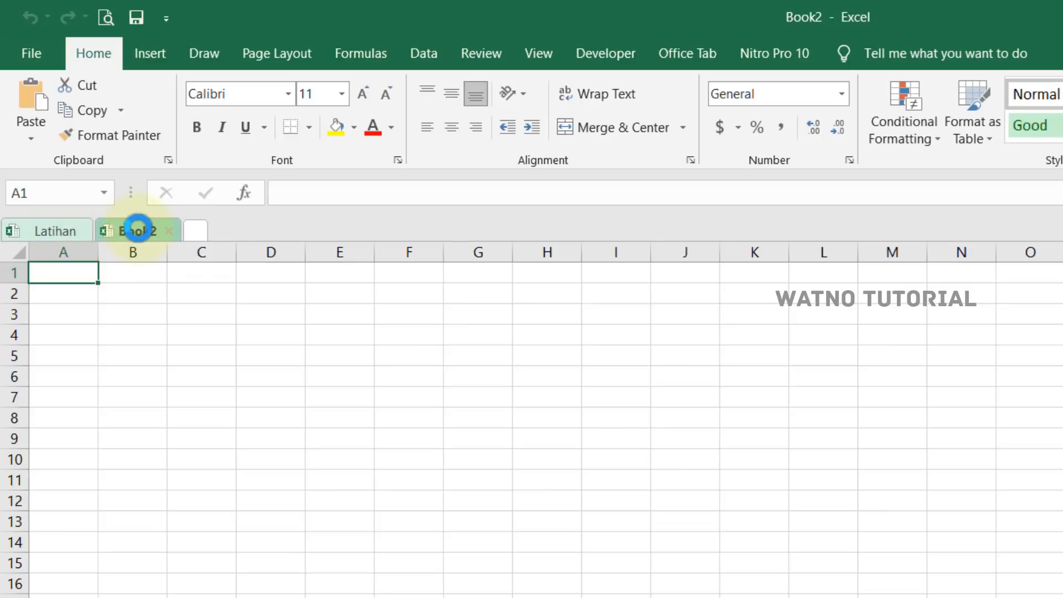
click(139, 231)
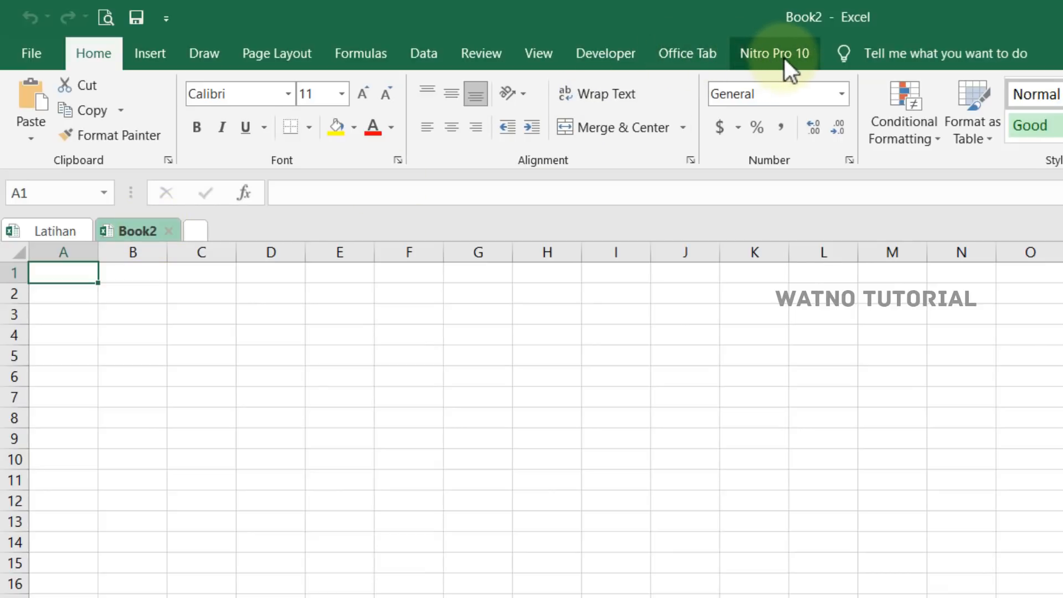
click(170, 230)
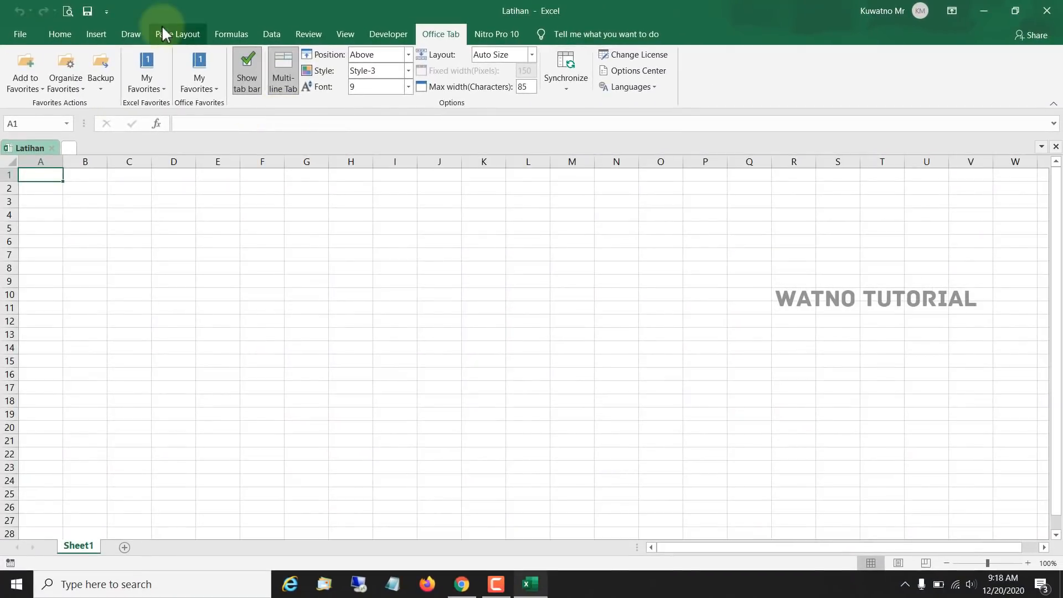
- Browse the available fonts among the Home commands without choosing one, and display the Insert commands
click(59, 37)
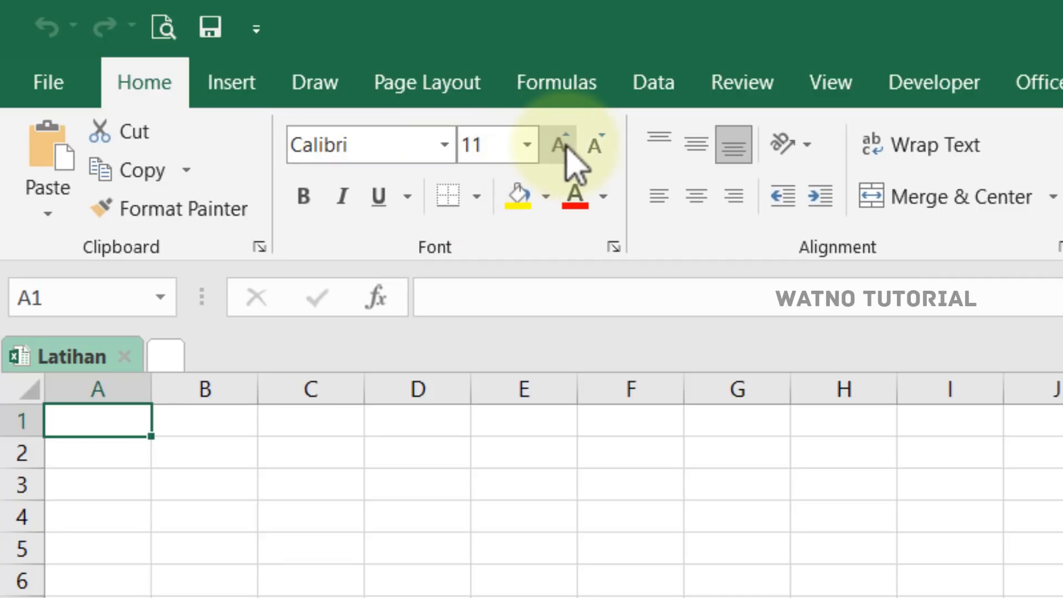
click(444, 145)
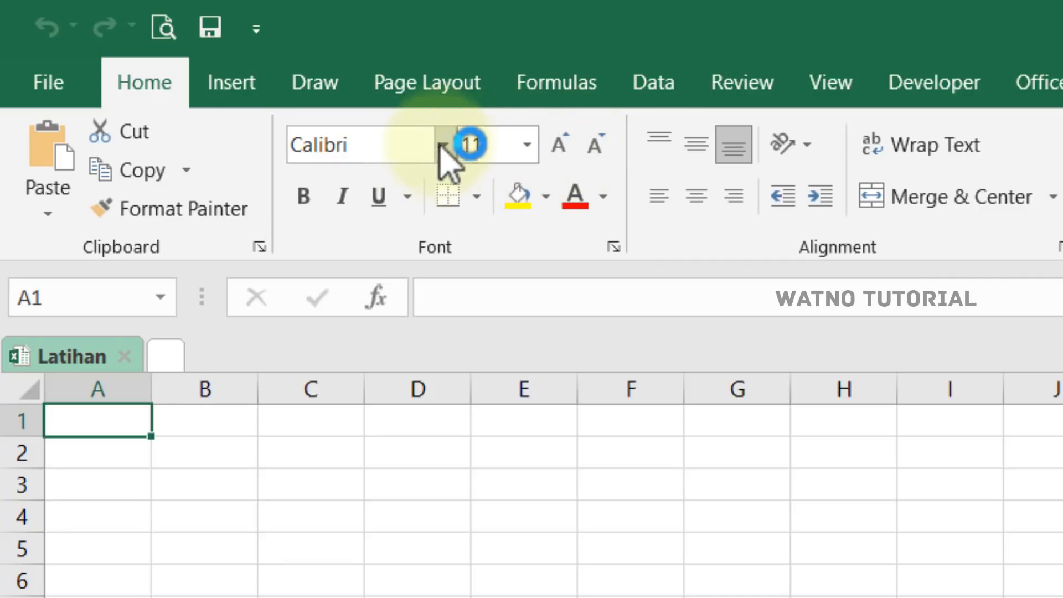
scroll(455, 335, down, 2)
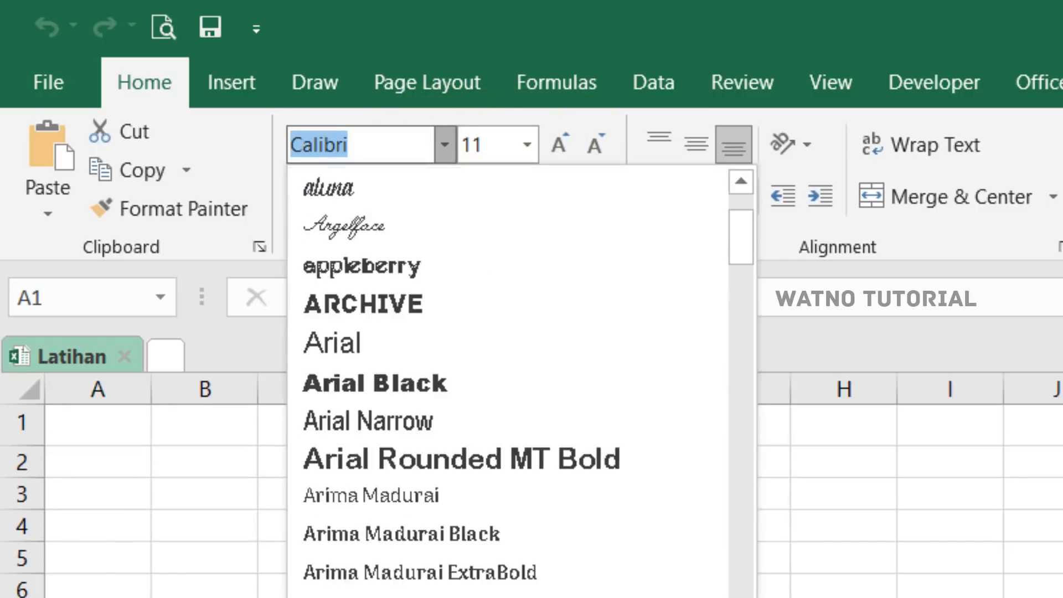
scroll(499, 352, up, 1)
click(903, 383)
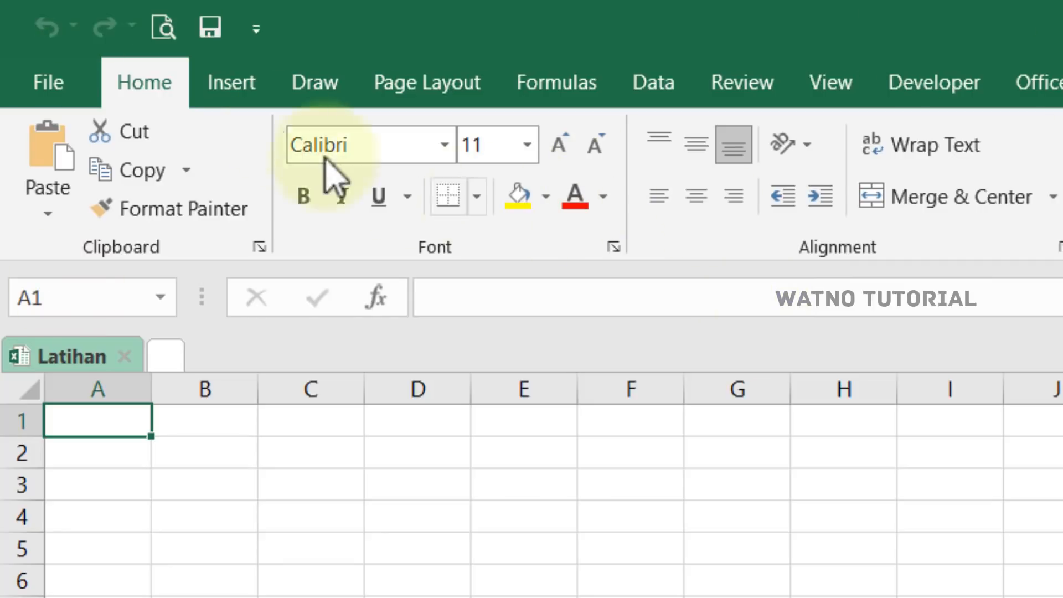
click(245, 81)
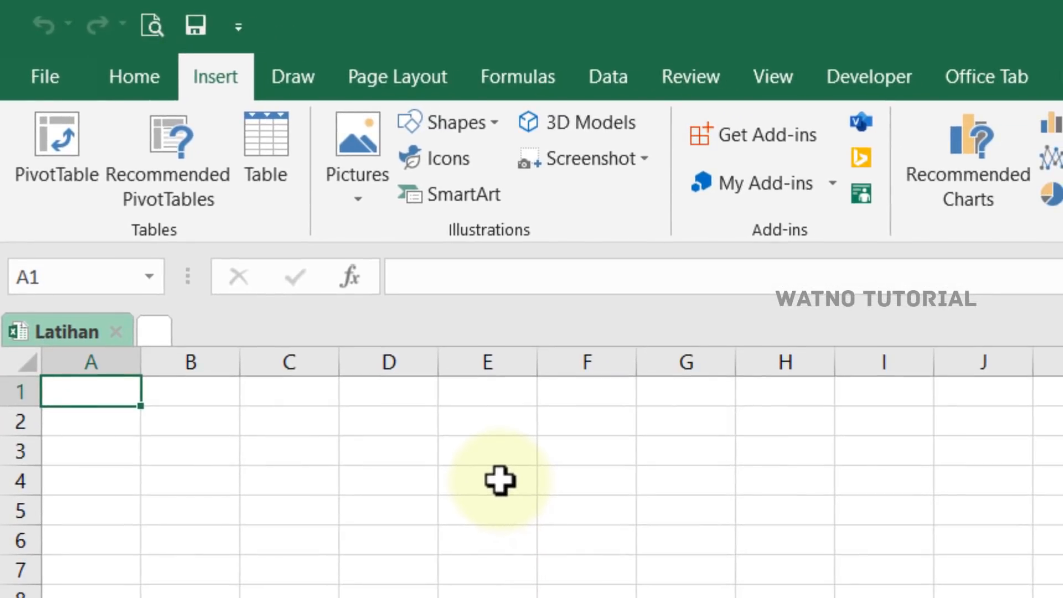
- Enter the text "Watno tutorial" in cell E4 through the formula bar
click(500, 481)
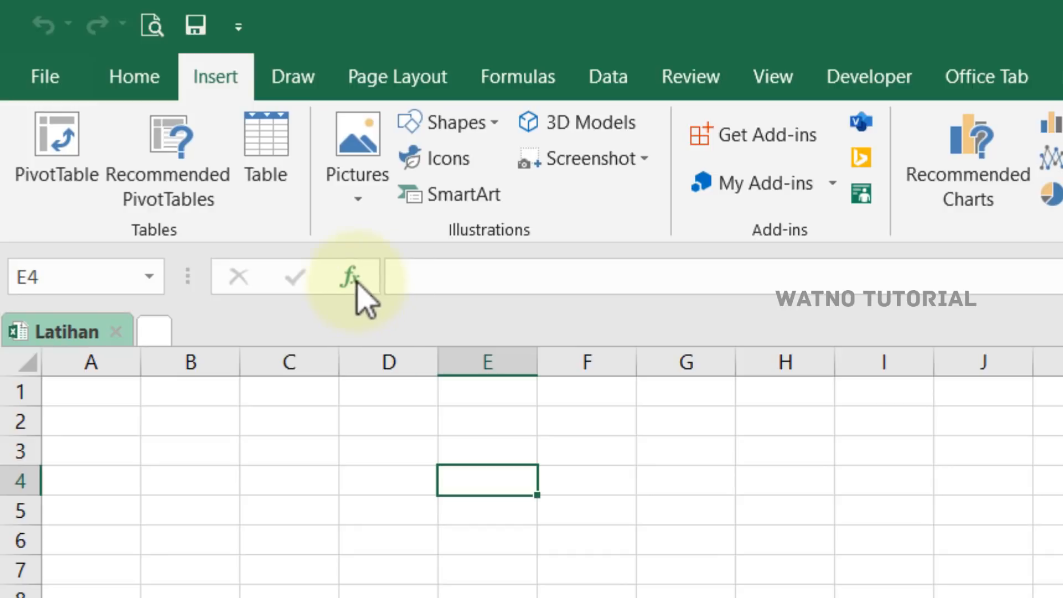
click(426, 277)
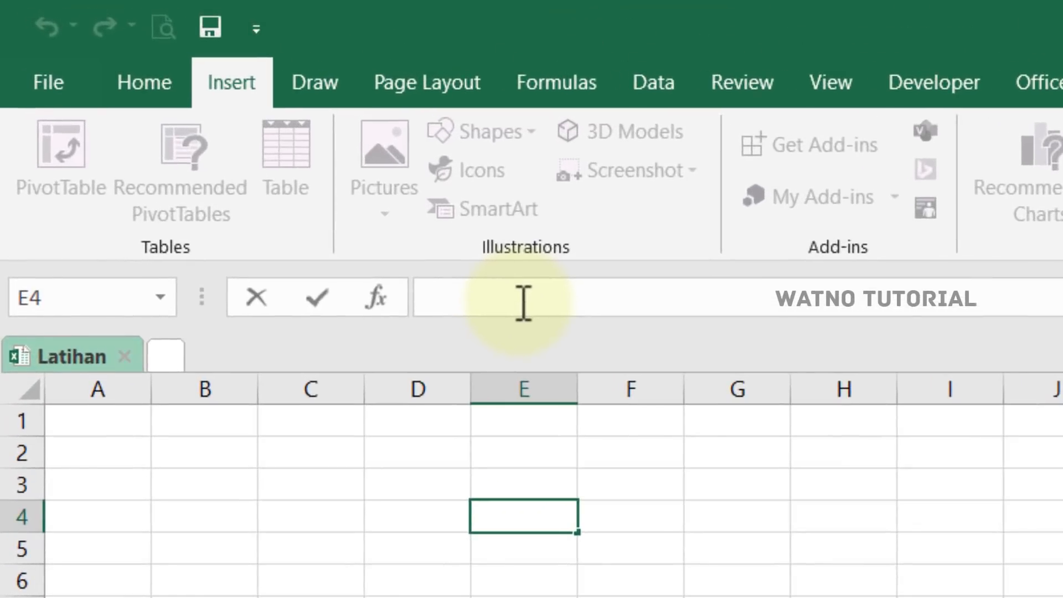
text(Wat)
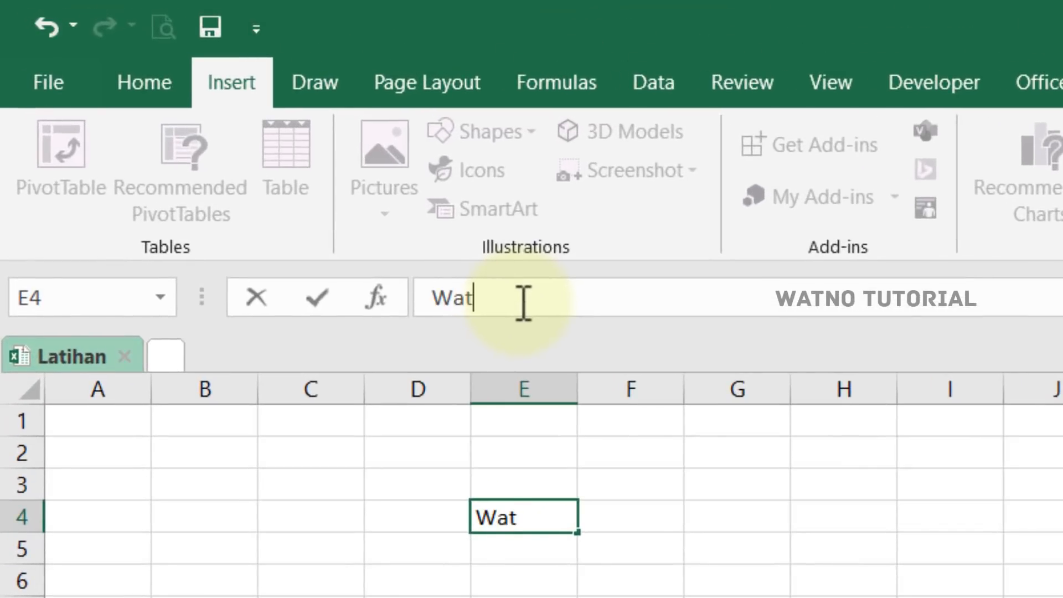
text(no tut)
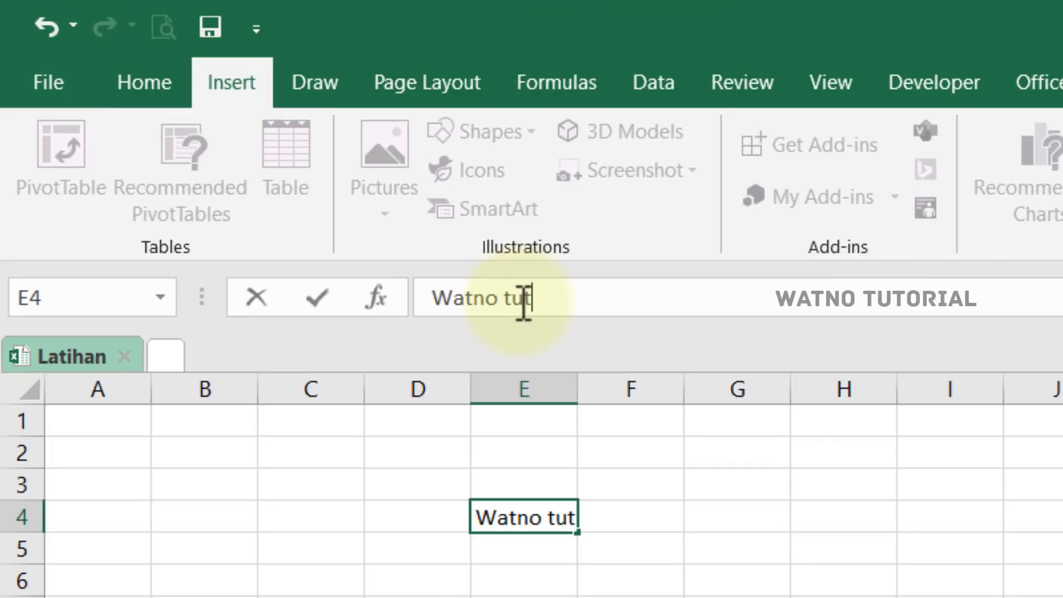
text(orial)
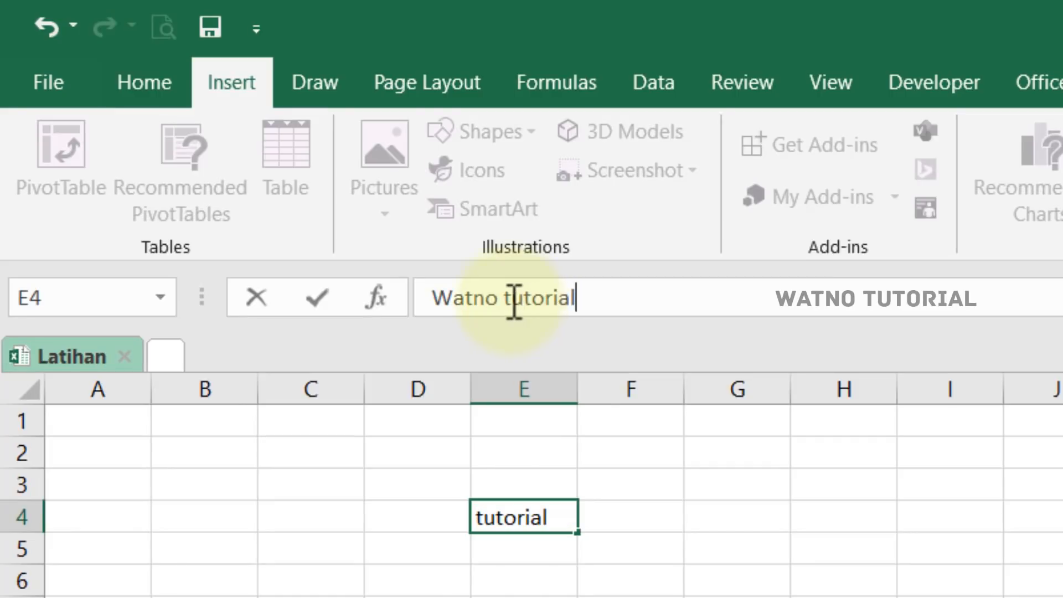
key(Return)
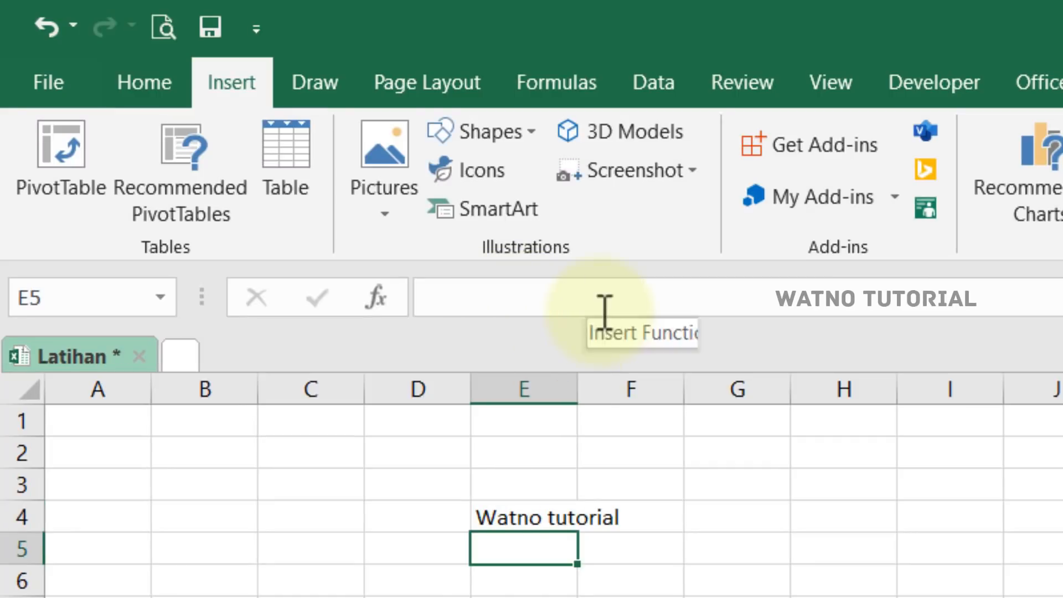
- Reopen the text of cell E4 for editing in the formula bar and commit it, and start editing empty cell D3 there
click(545, 519)
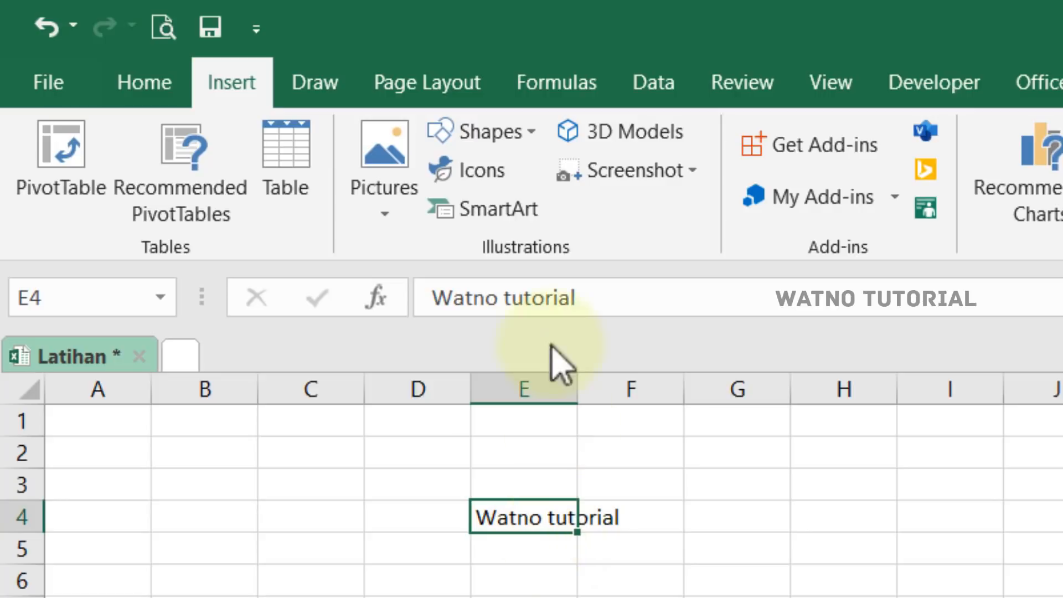
click(622, 299)
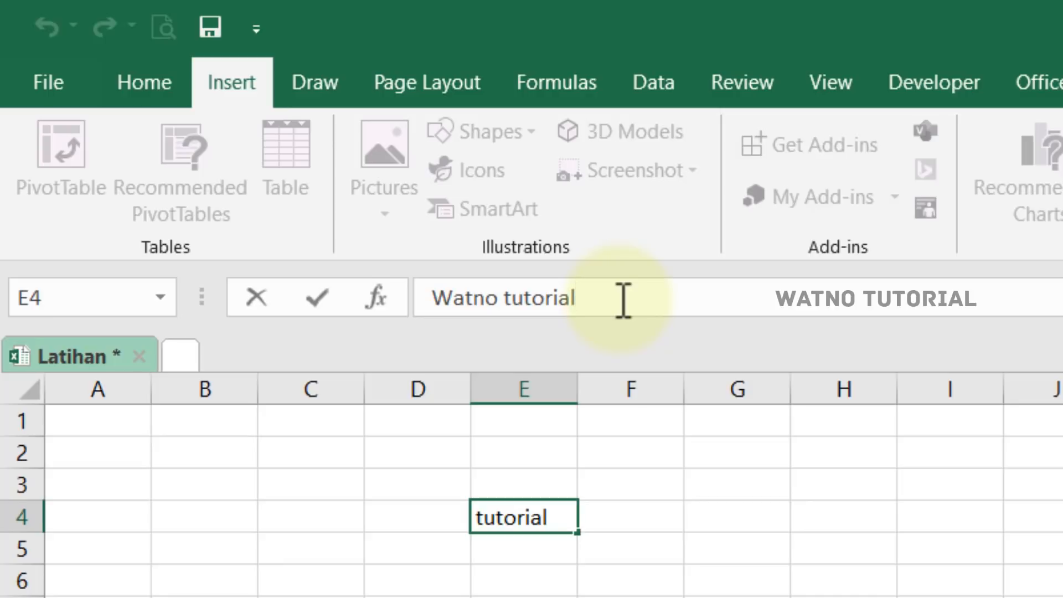
key(Return)
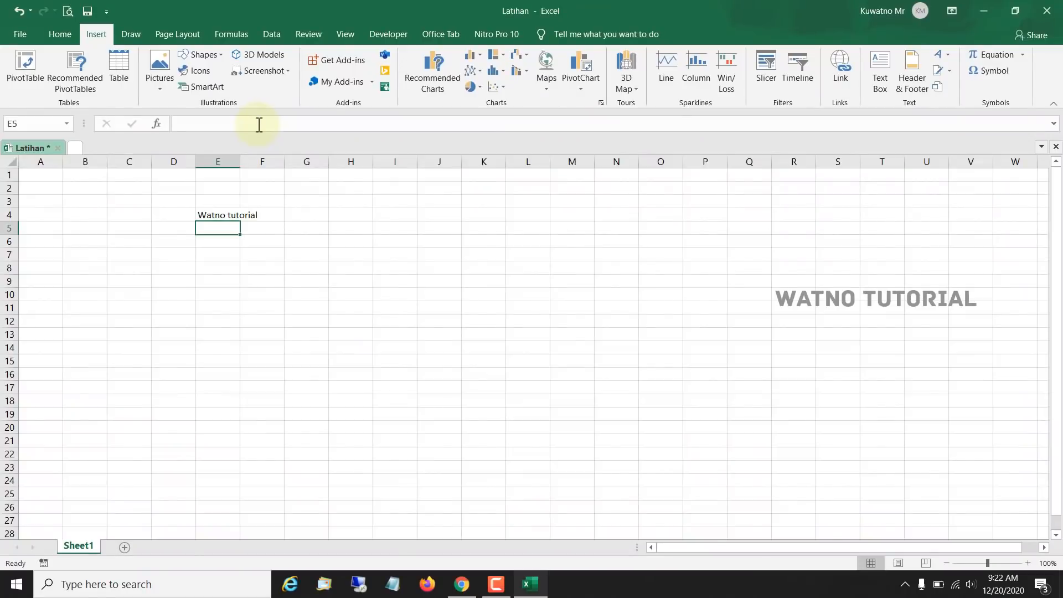
click(266, 122)
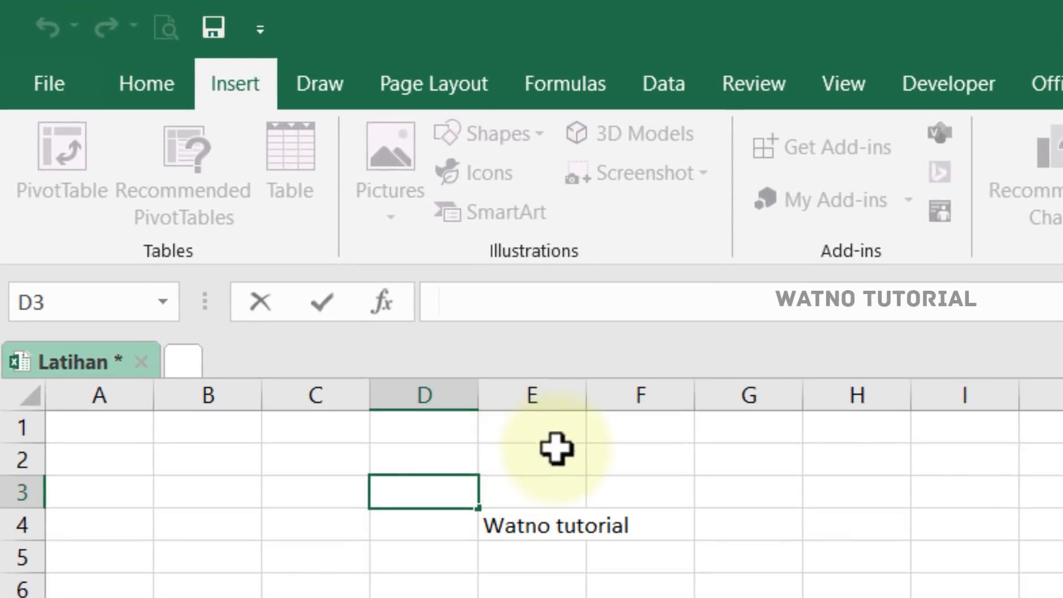
- Enter the formula =E4 in cell H4 to reference the "Watno tutorial" text
click(876, 526)
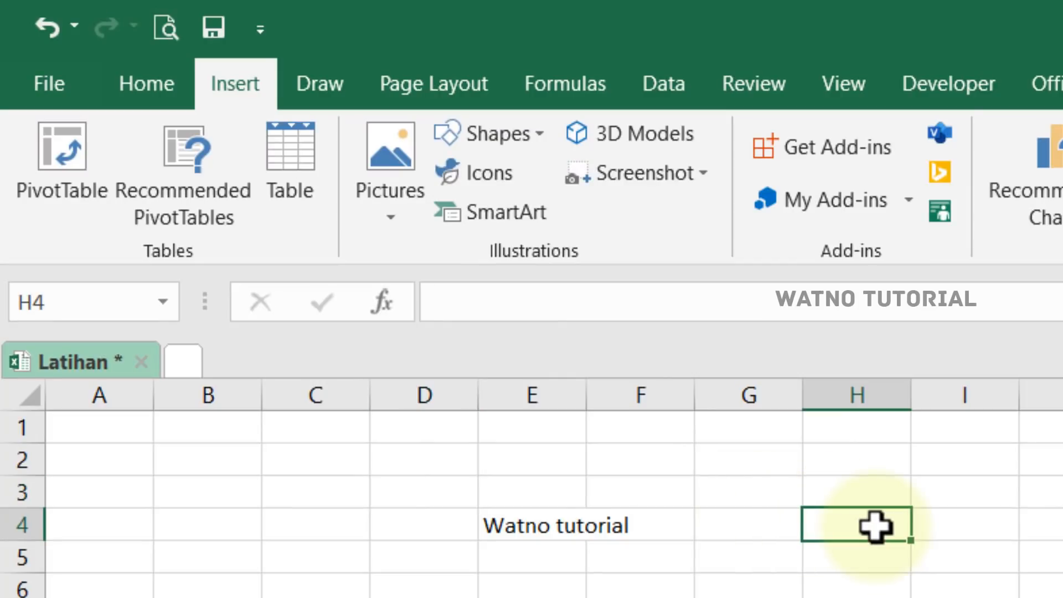
text(=)
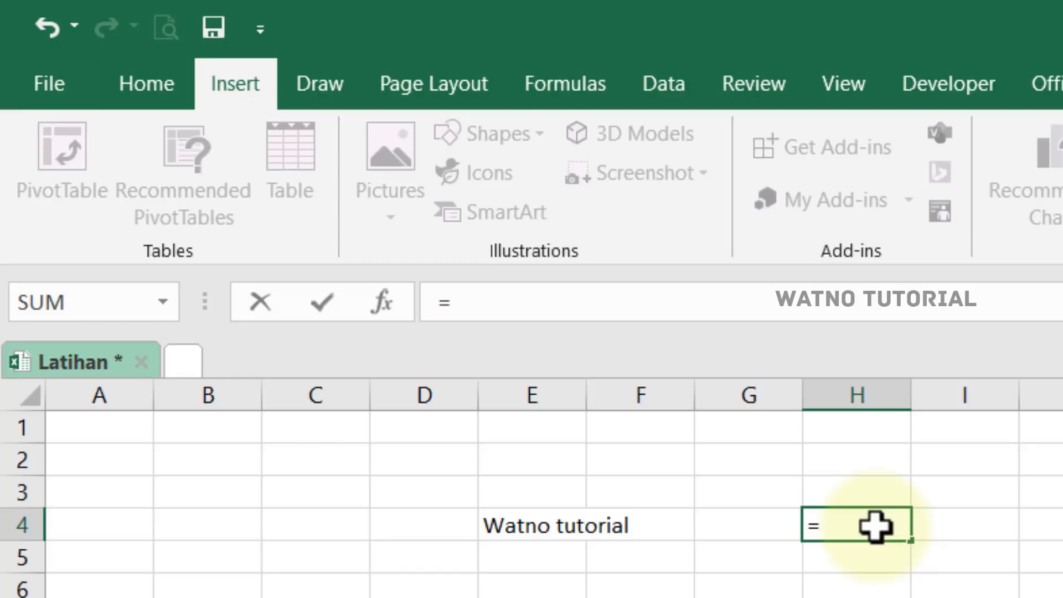
click(545, 522)
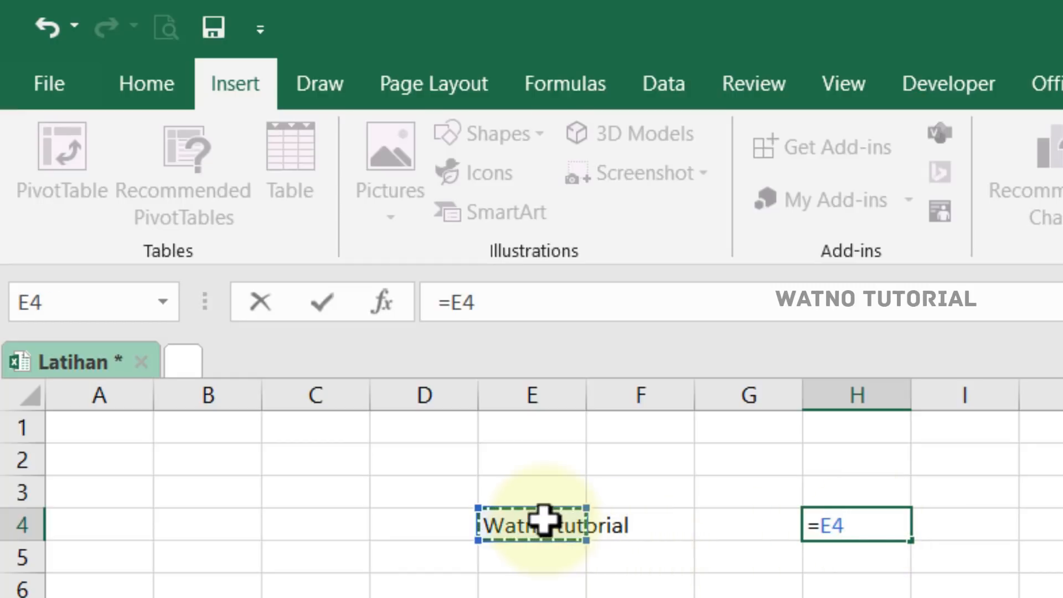
key(Return)
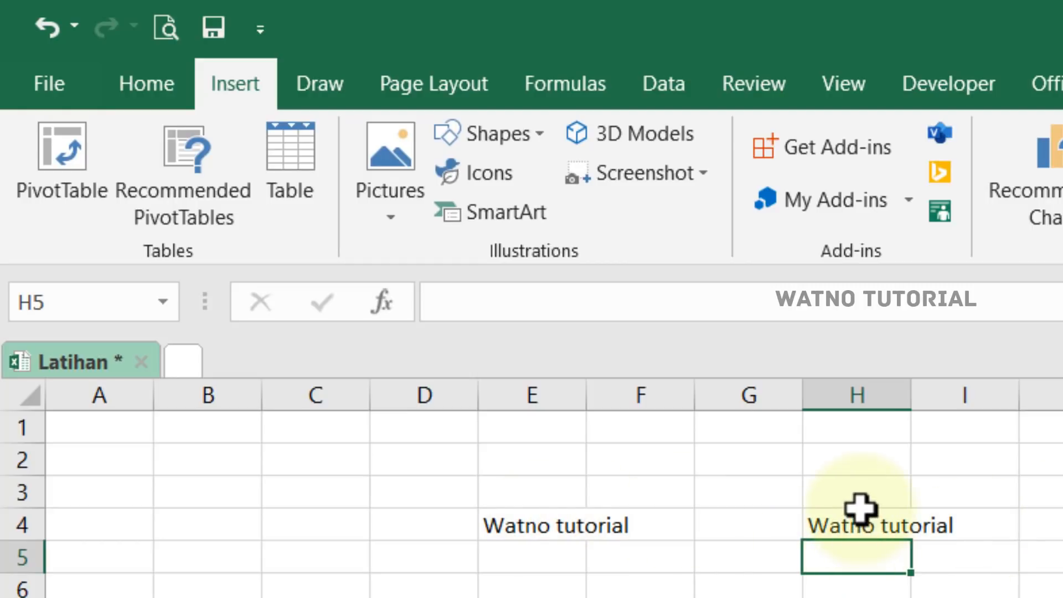
- Compare the formula bar contents of cells E4 and H4
click(535, 525)
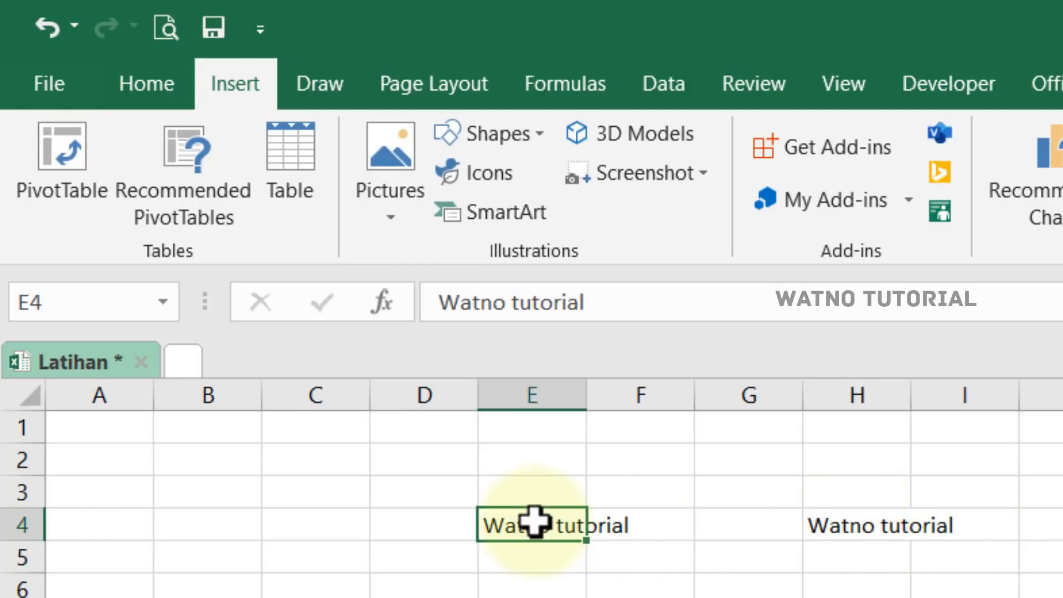
click(848, 513)
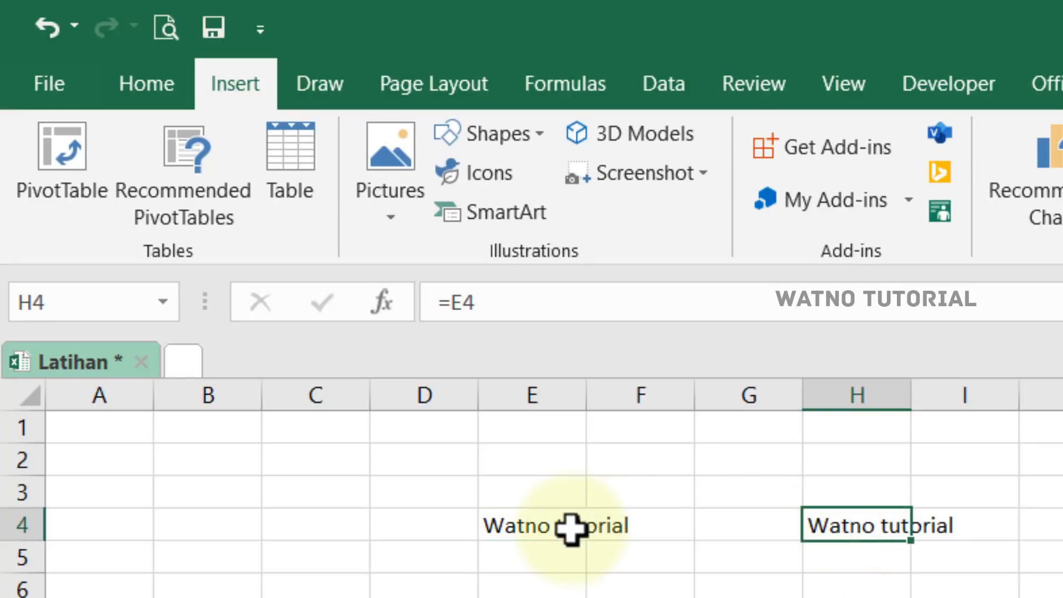
click(548, 523)
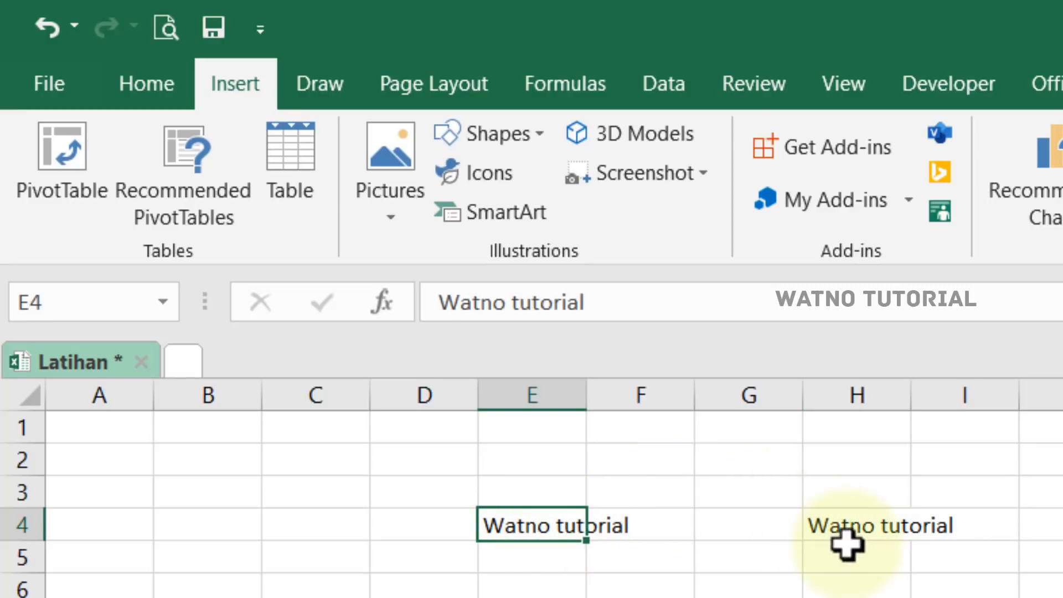
- Select cells H4 and E4 in alternation to check the reference formula against the plain text, ending on H4
click(847, 518)
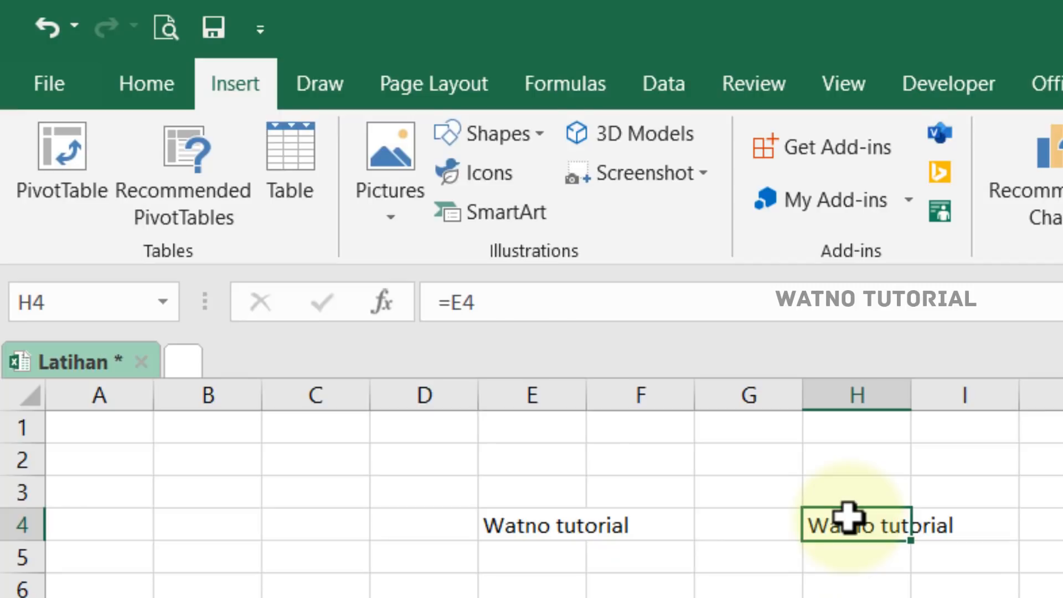
click(525, 521)
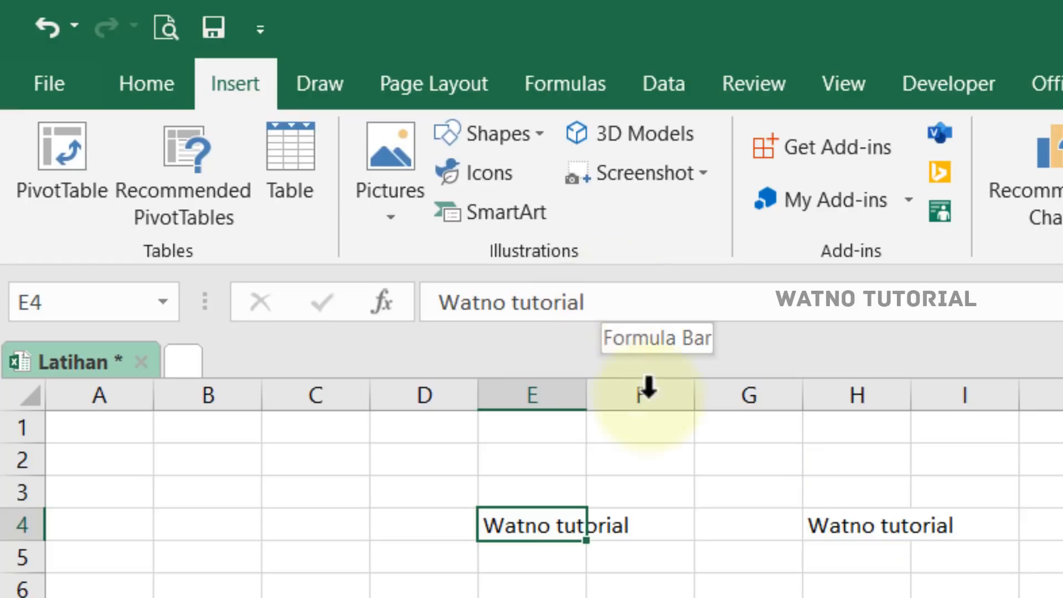
click(853, 521)
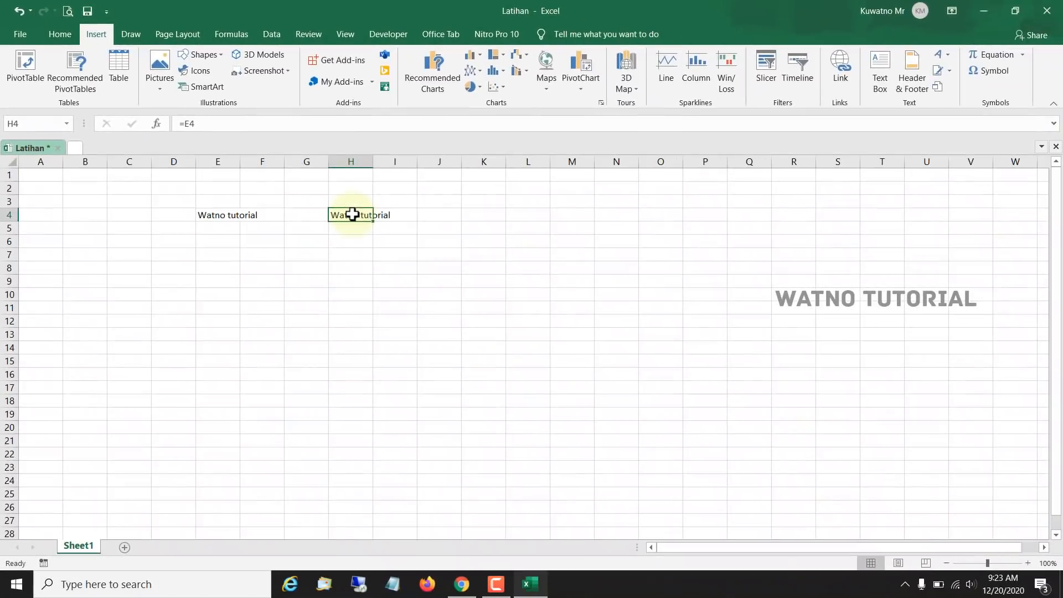
- Clear the contents of the entire worksheet and select cell D6
drag(224, 202, 419, 201)
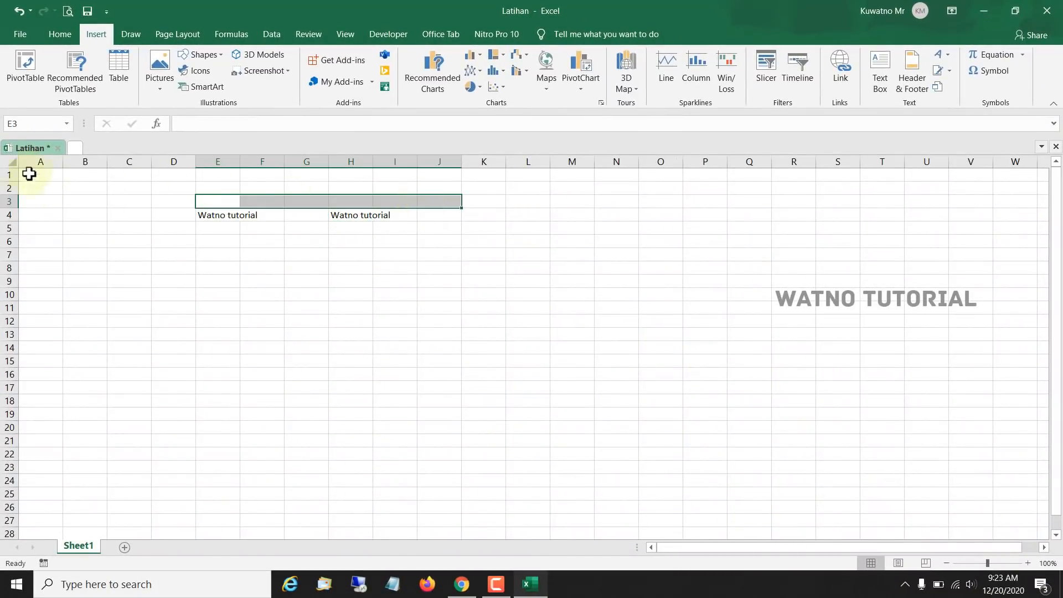
click(8, 161)
key(Delete)
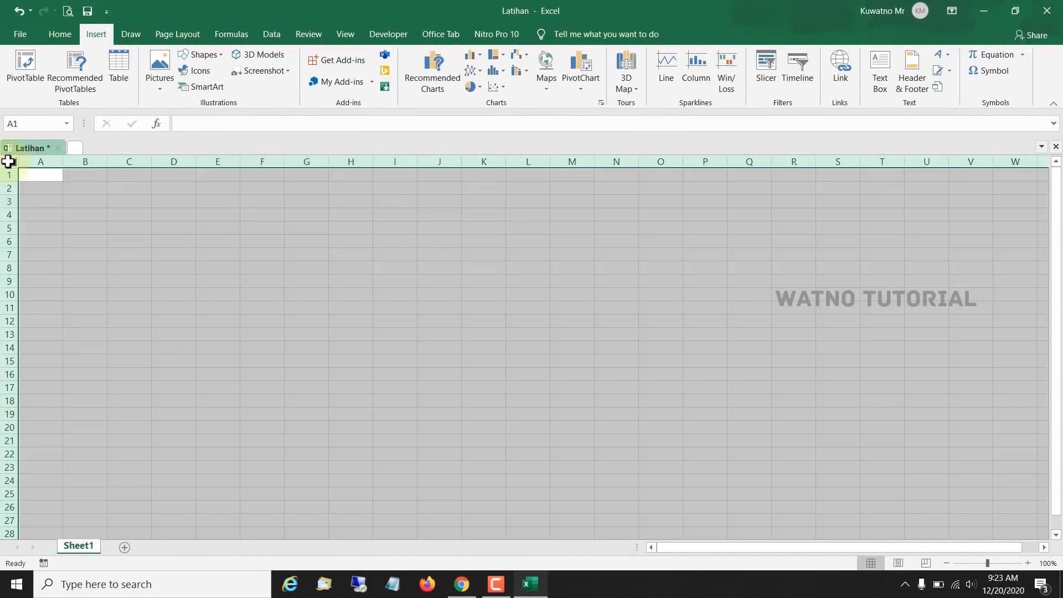
click(161, 238)
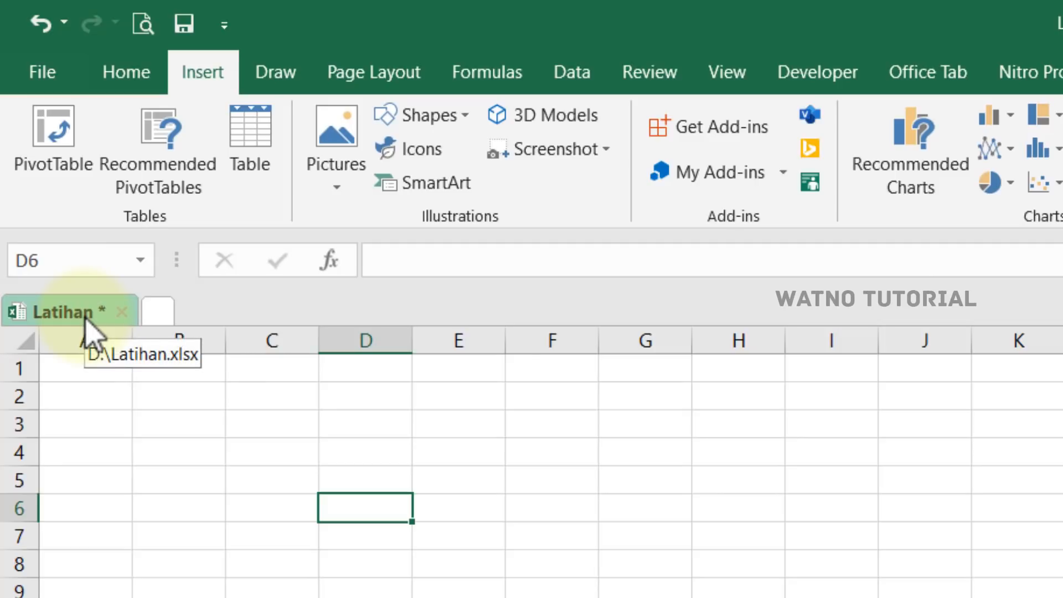
- Open two new blank workbooks beside Latihan and close both of them
click(157, 312)
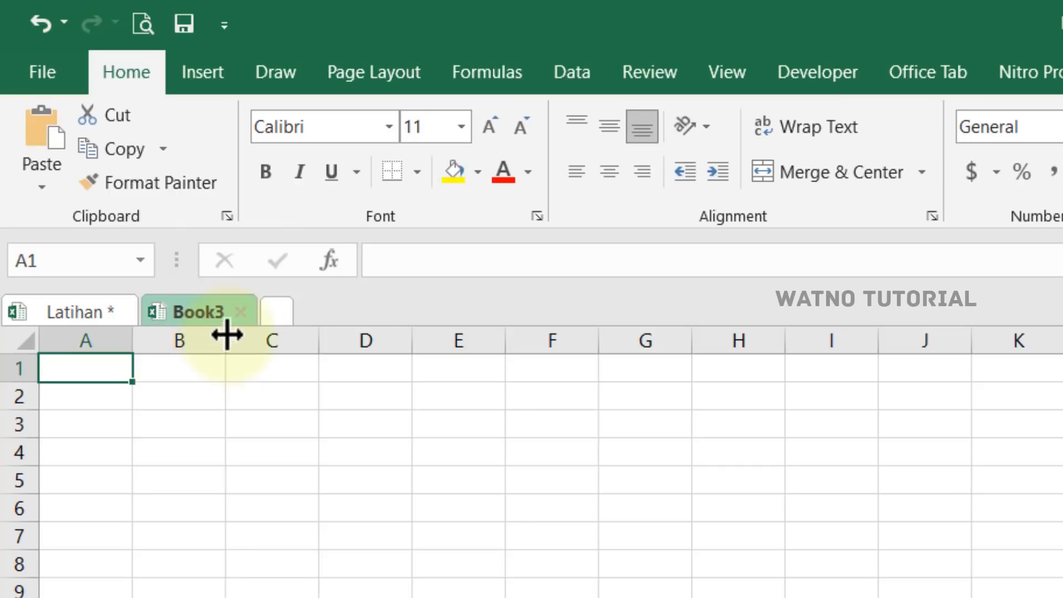
click(280, 312)
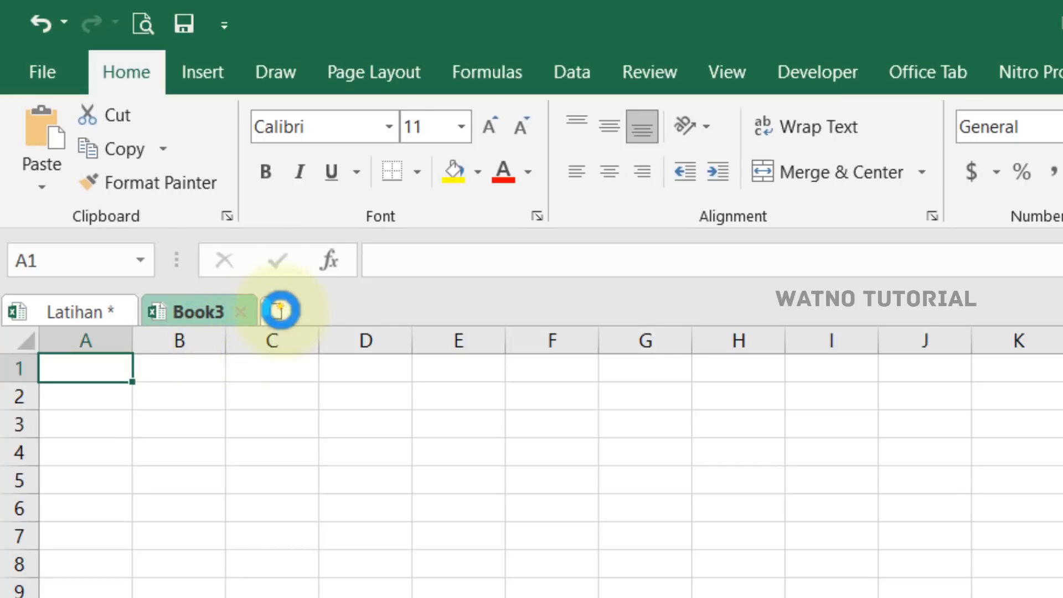
click(362, 312)
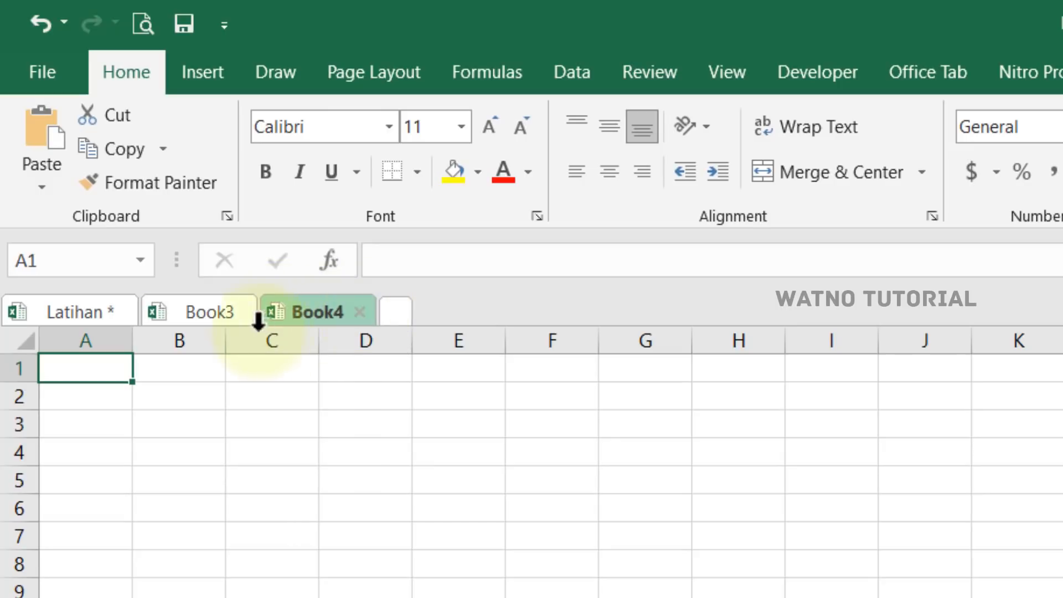
click(238, 312)
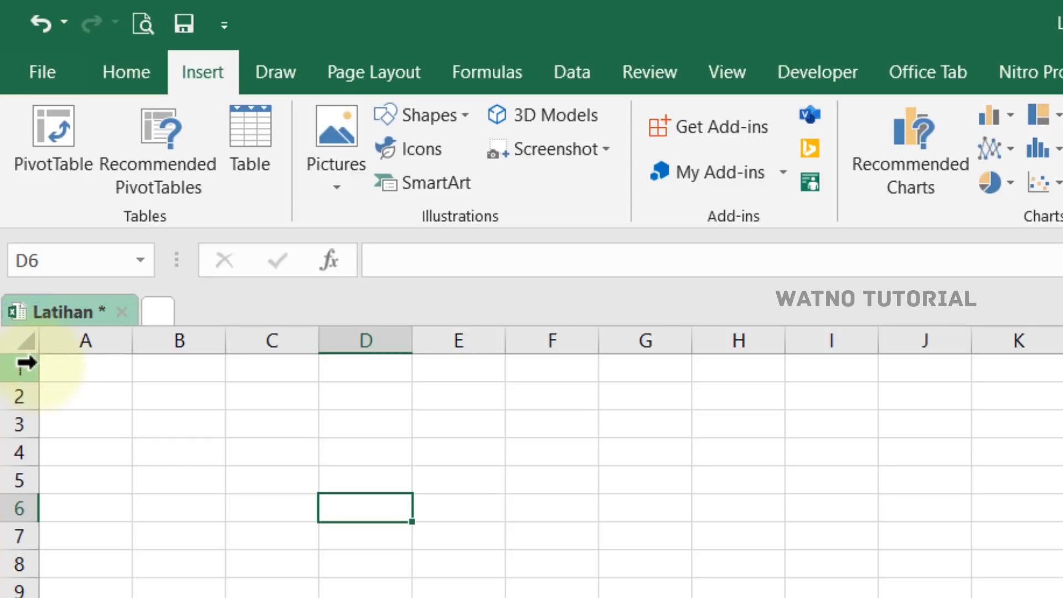
- Select the whole worksheet, and highlight the columns one by one from A to I and again from A to C
click(27, 343)
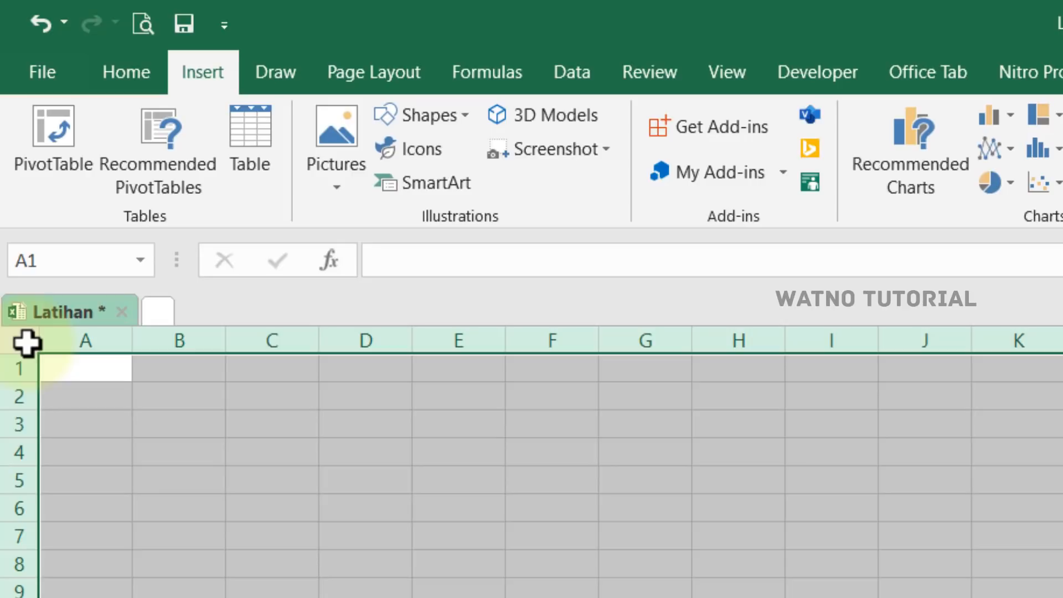
click(107, 417)
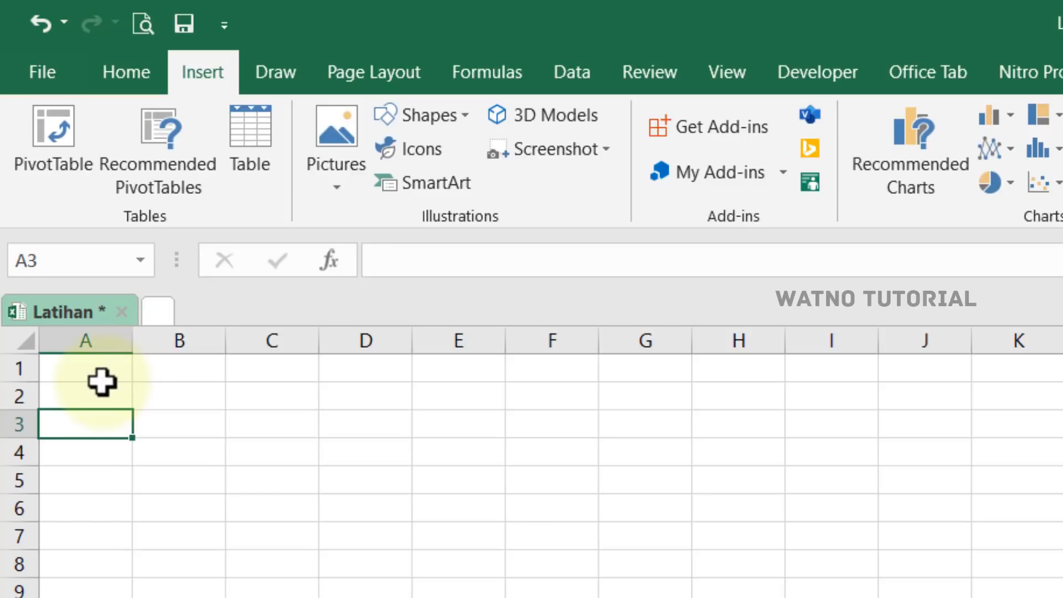
click(97, 339)
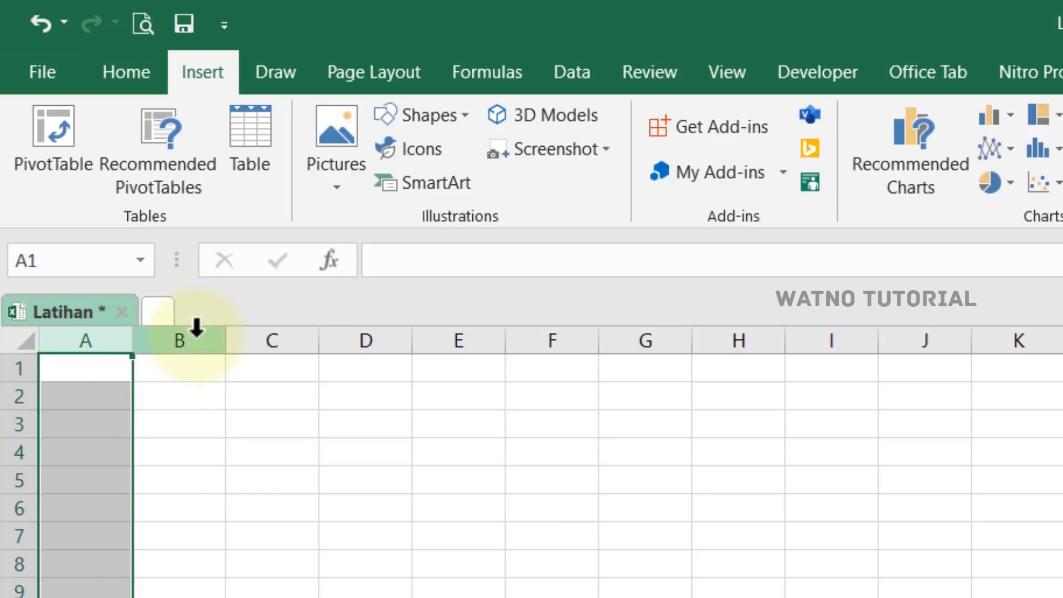
click(197, 333)
click(285, 332)
click(385, 338)
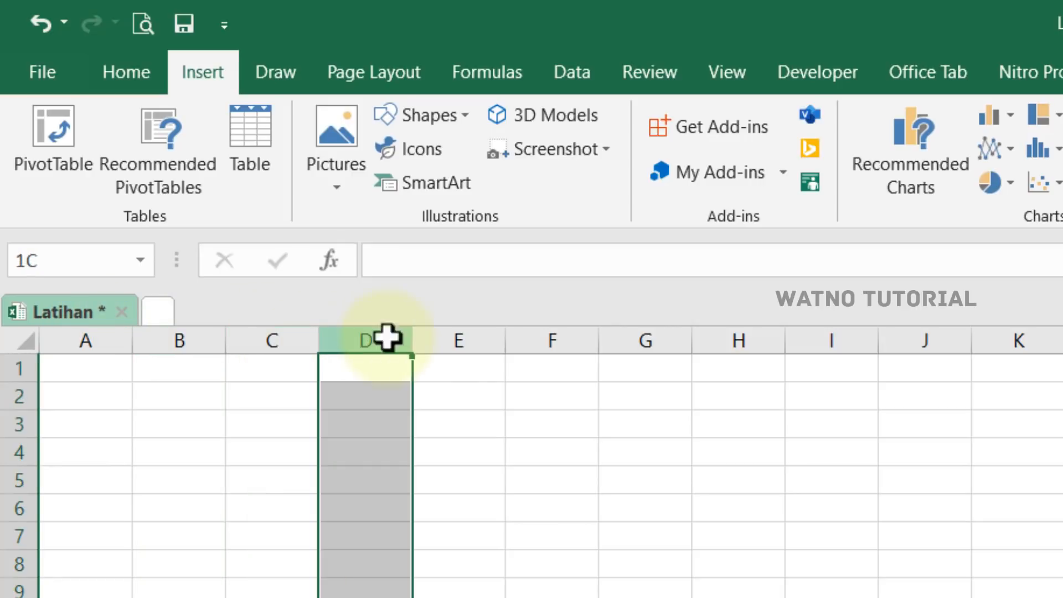
click(463, 336)
click(566, 339)
click(675, 332)
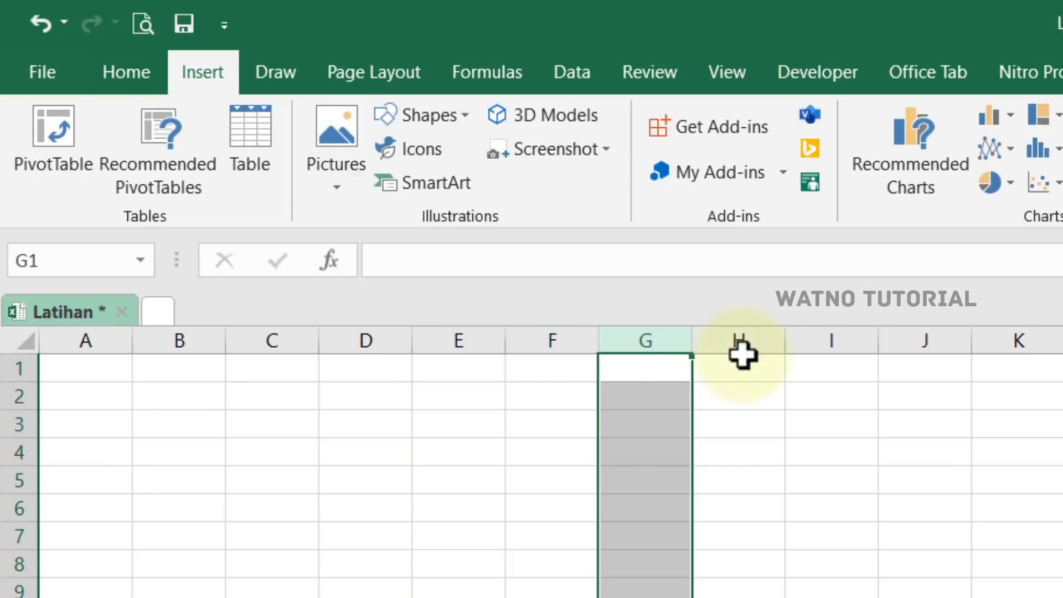
click(743, 348)
click(831, 337)
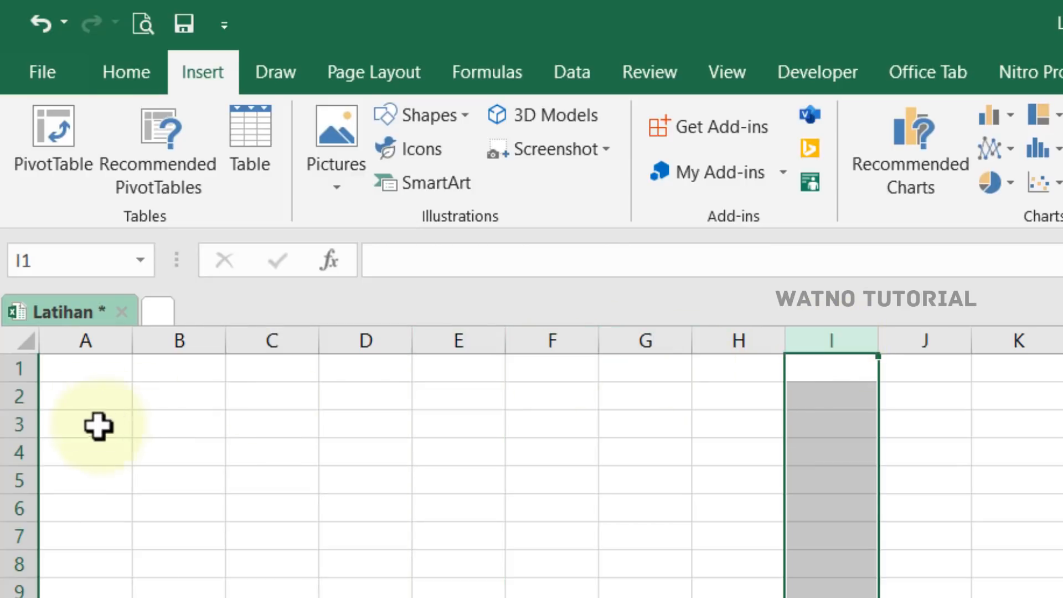
click(91, 335)
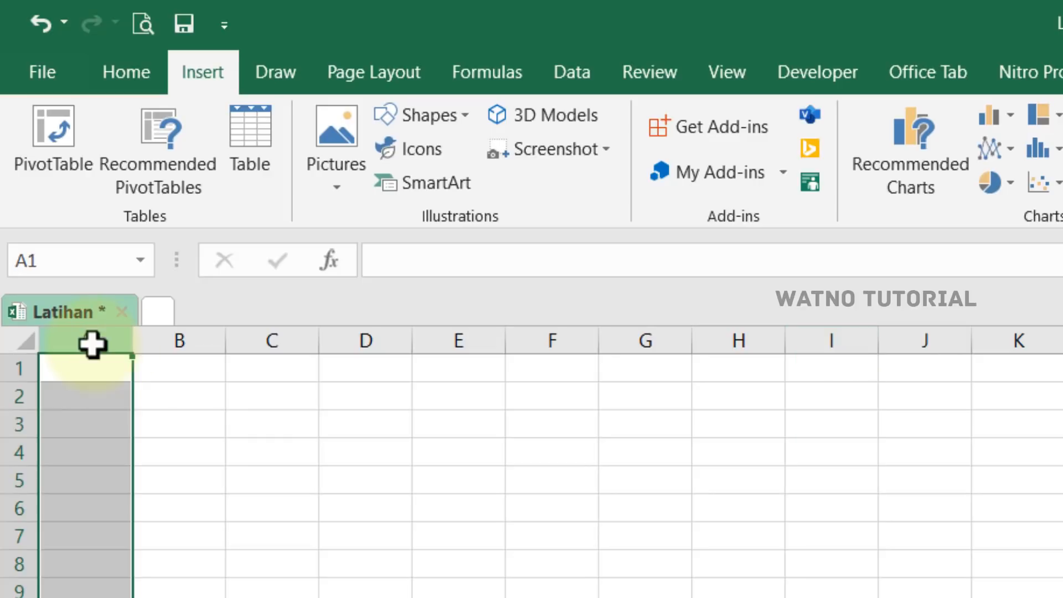
click(158, 335)
click(279, 332)
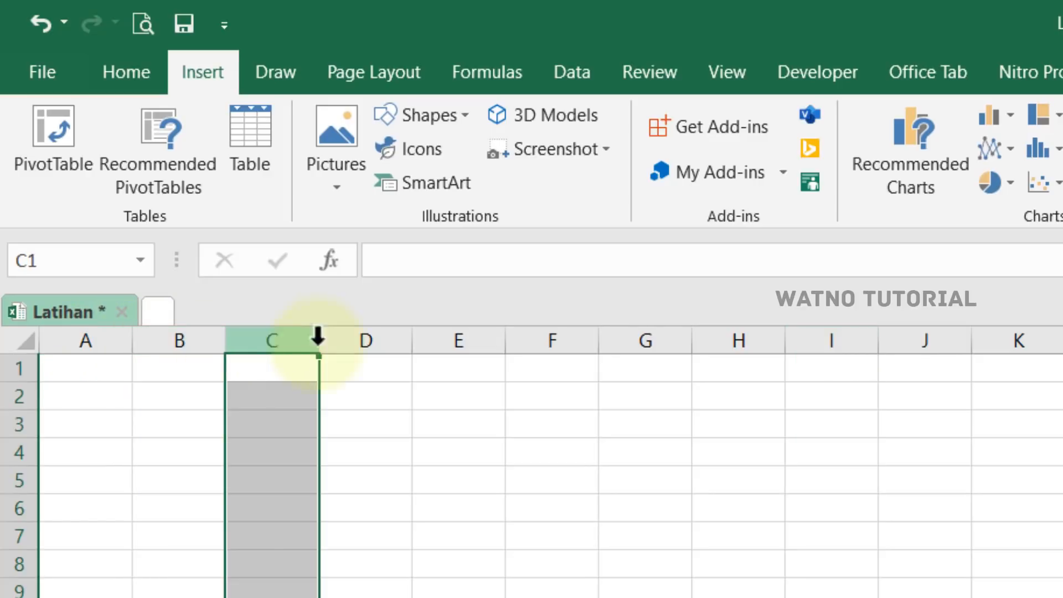
- Jump from cell G2 to the worksheet's last column, select column XFD, and return to cell A1
click(610, 393)
key(ctrl+Right)
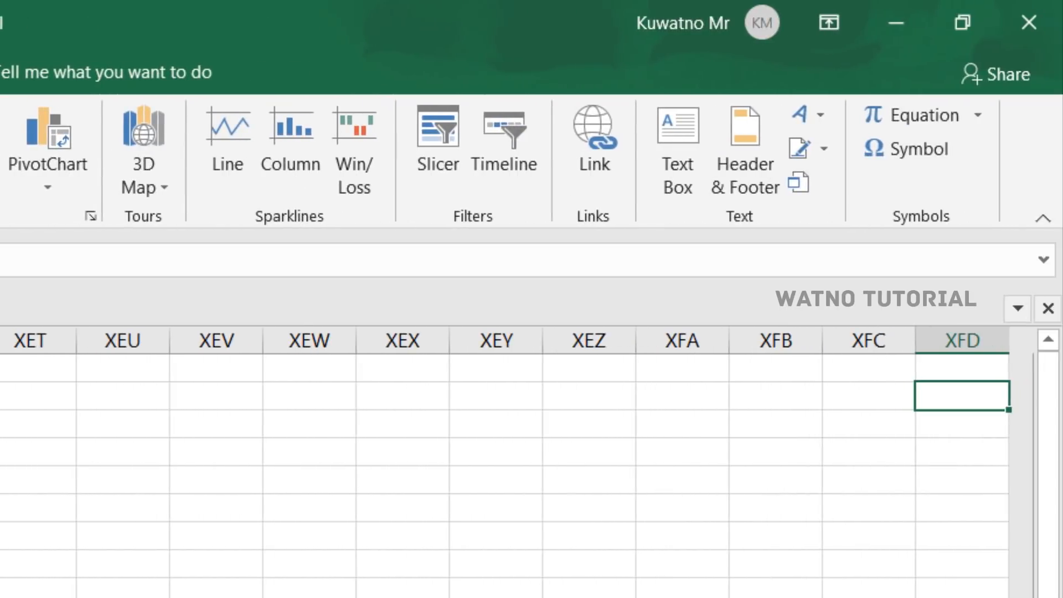
click(977, 335)
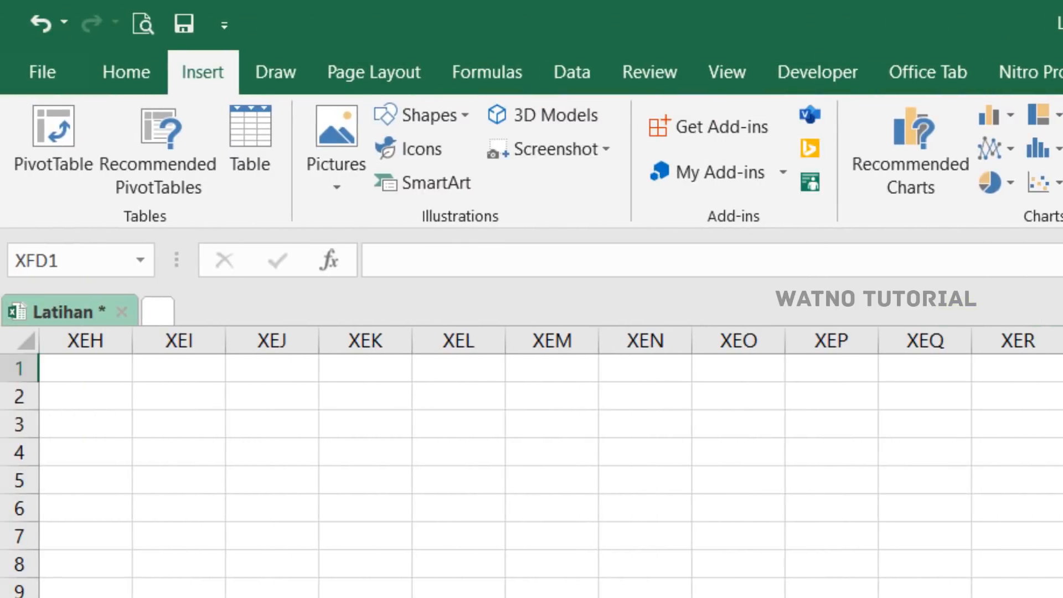
key(ctrl+Home)
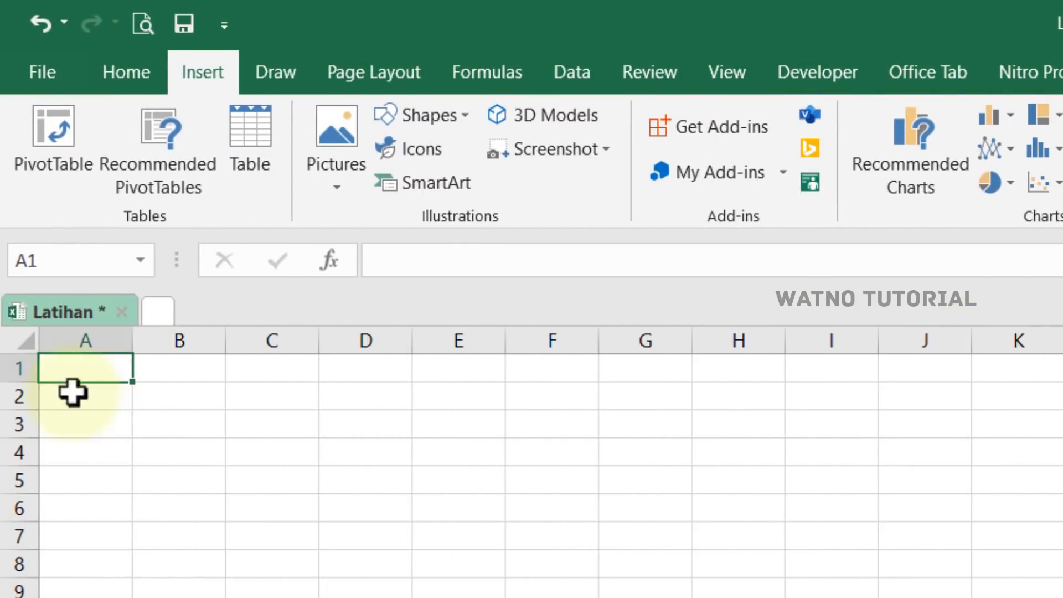
- Select row 1, and jump from cell A1 to the worksheet's last row to view row 1048576
click(19, 368)
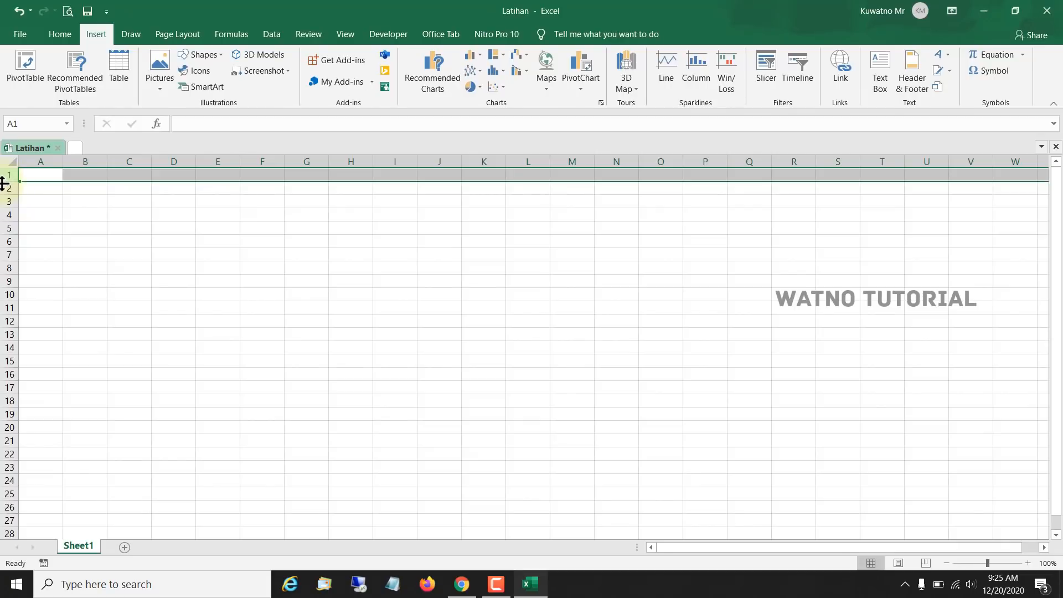
click(25, 175)
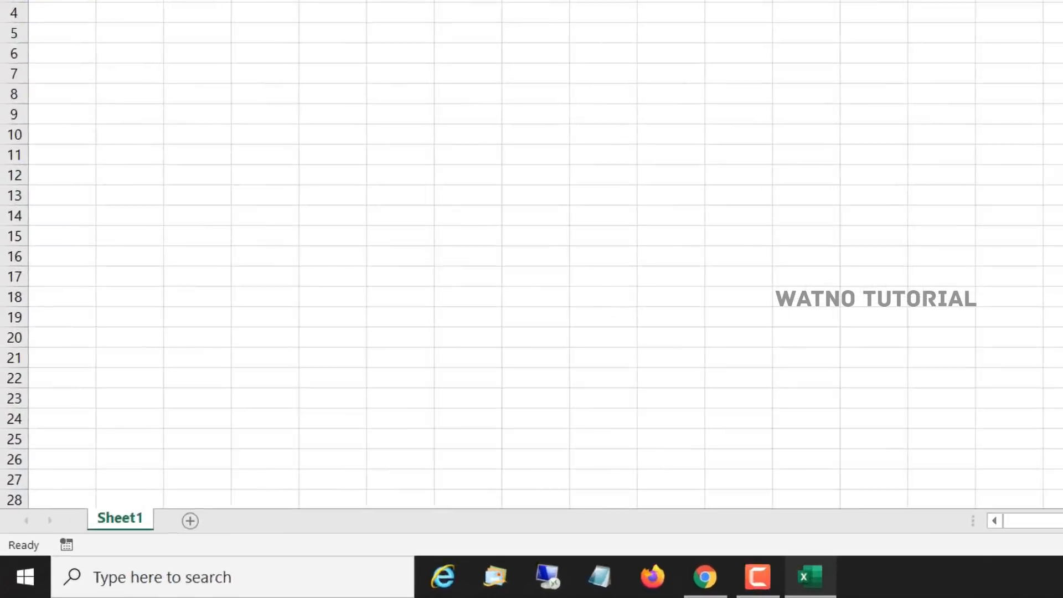
key(ctrl+Down)
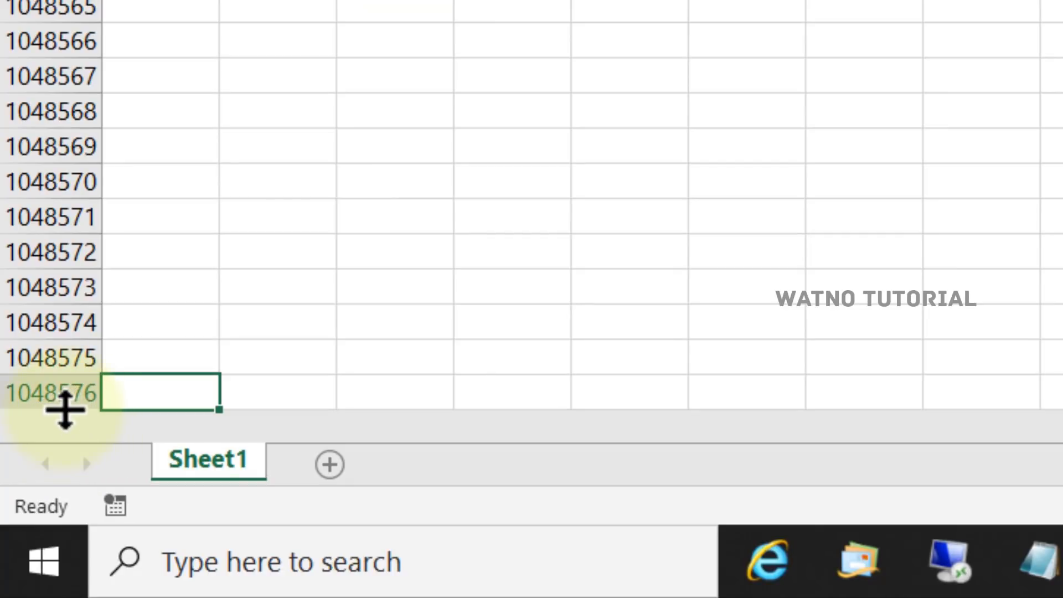
scroll(354, 250, down, 3)
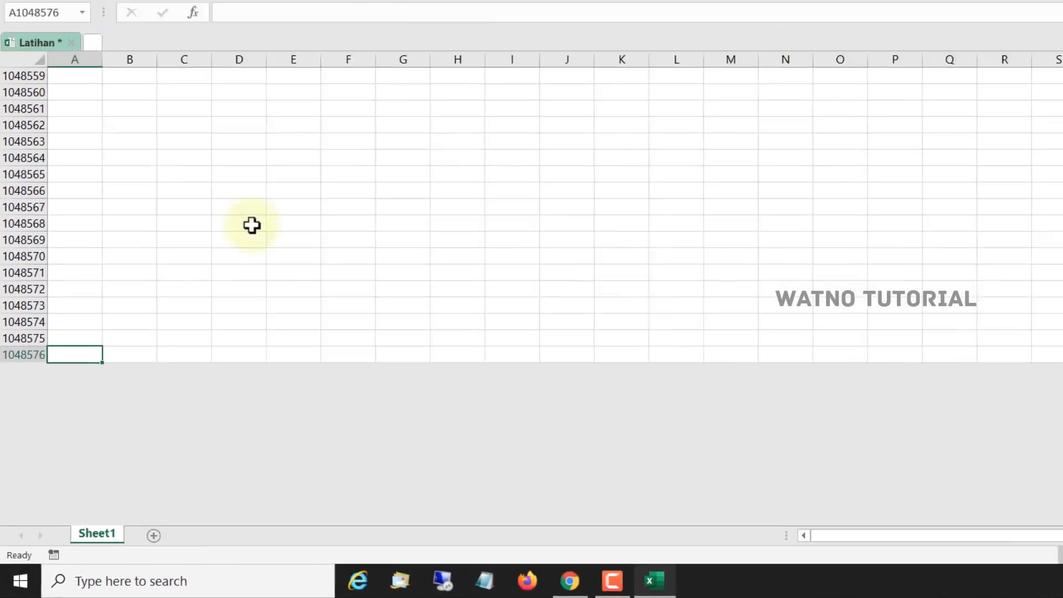
scroll(207, 297, up, 7)
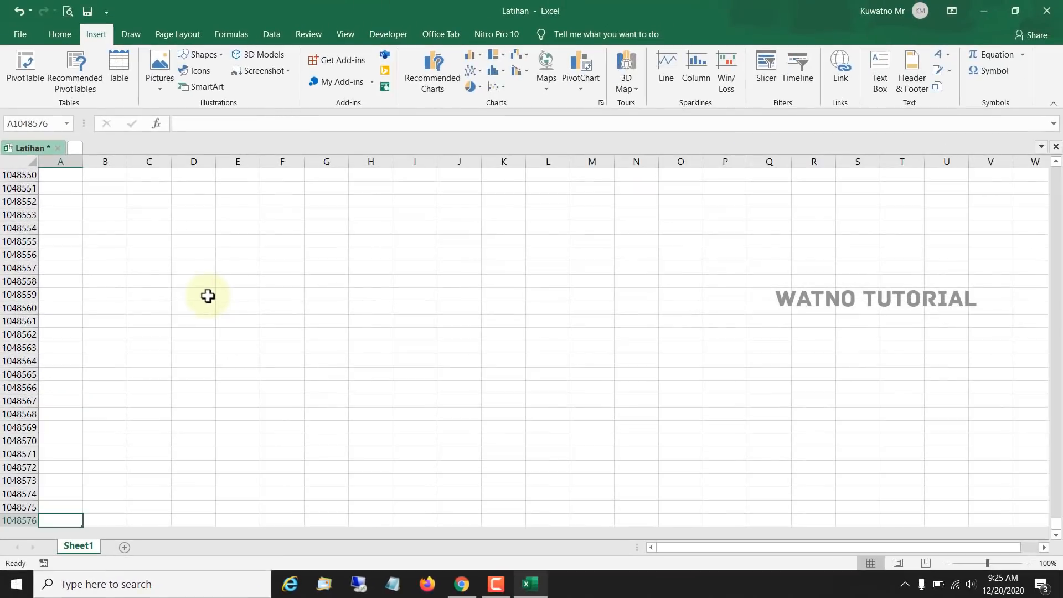
scroll(92, 313, down, 7)
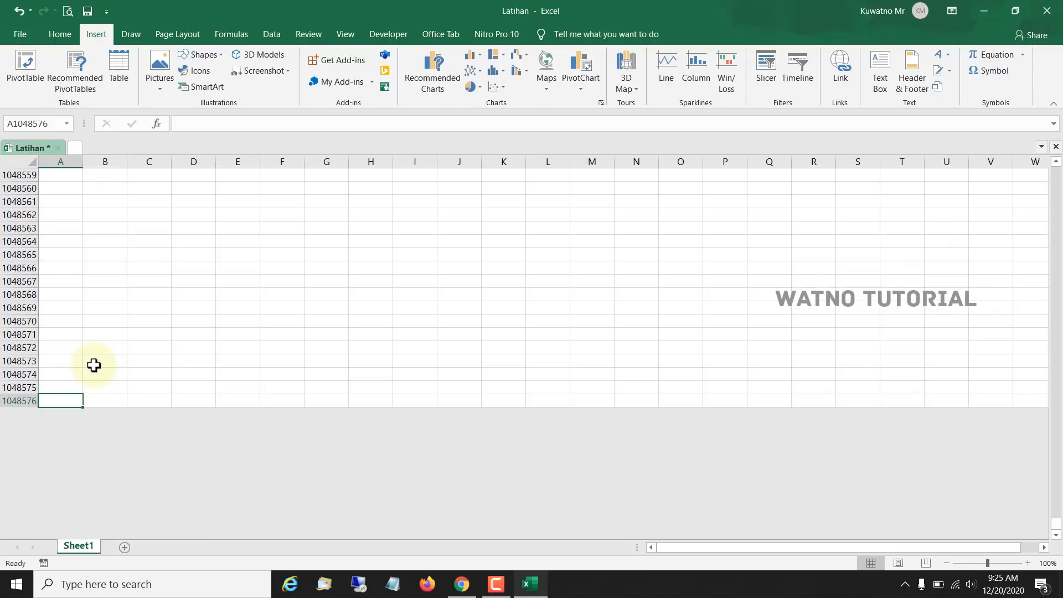
- Go to the worksheet's last cell XFD1048576, and return to cell A1 by way of XEI1048576 and XEI1
key(ctrl+Right)
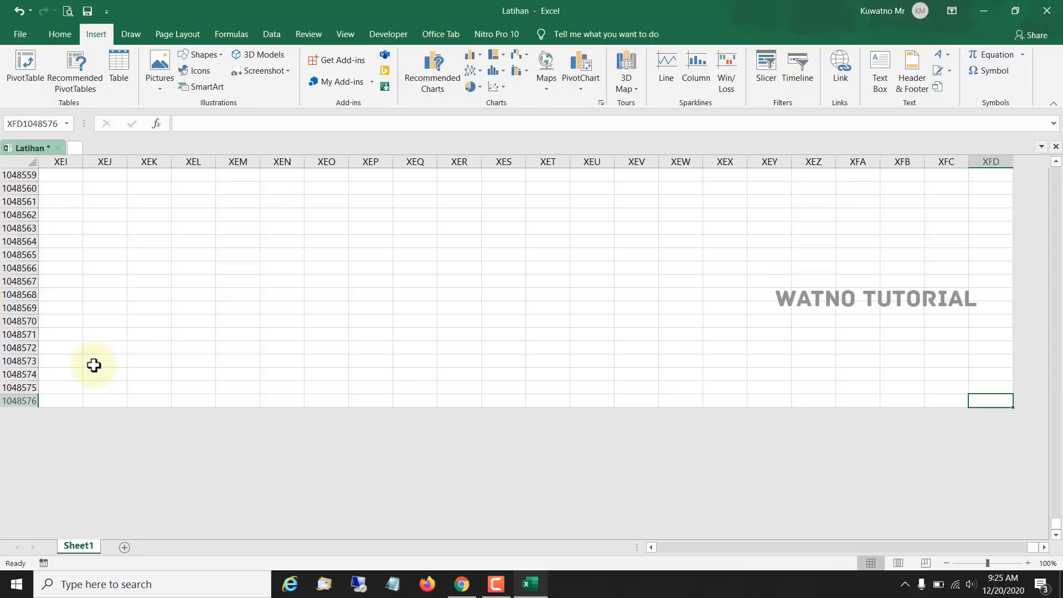
click(73, 398)
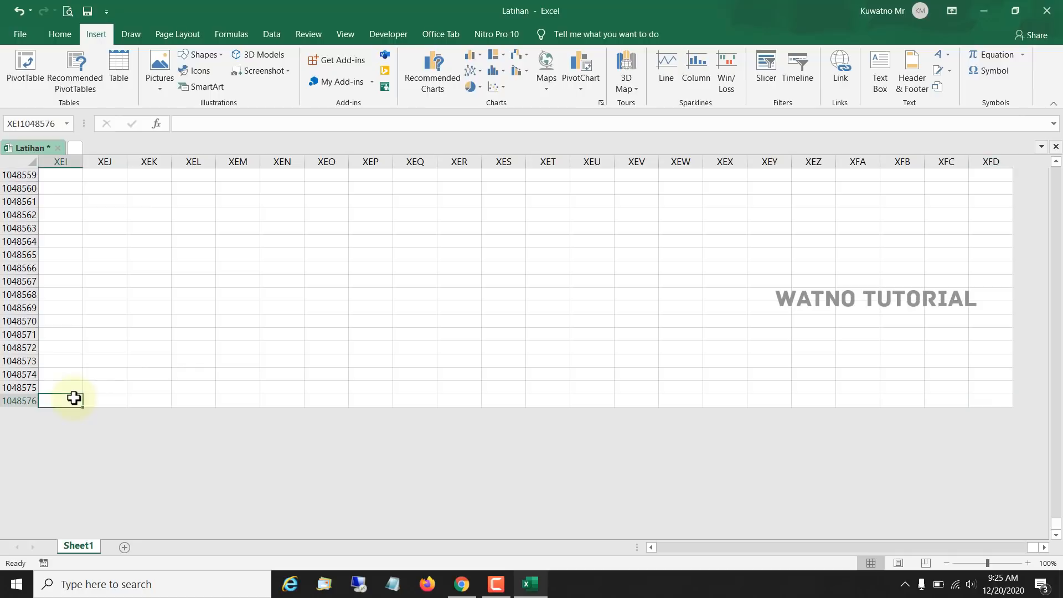
key(ctrl+Up)
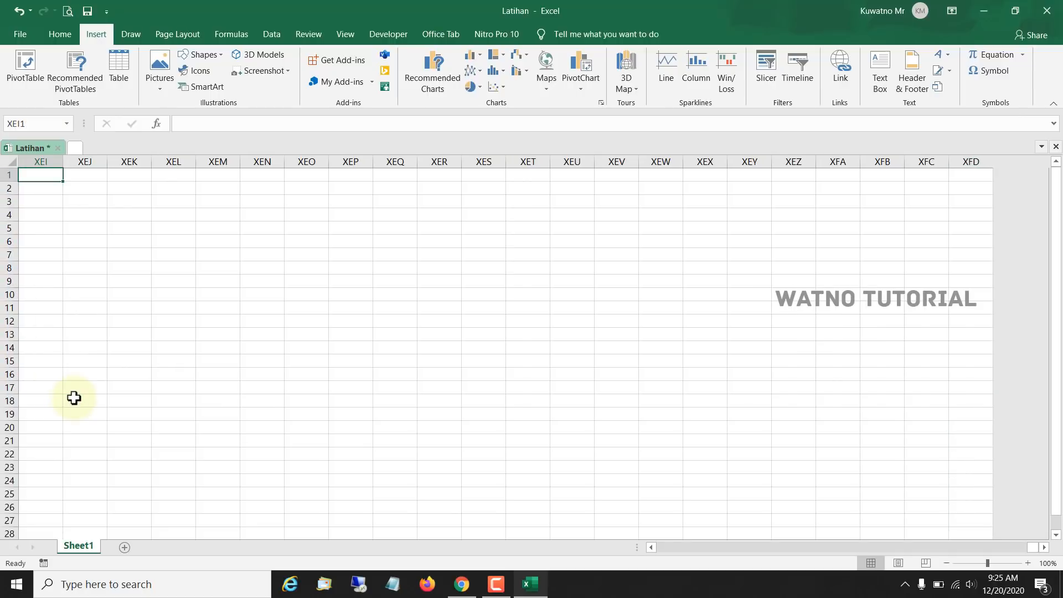
key(ctrl+Home)
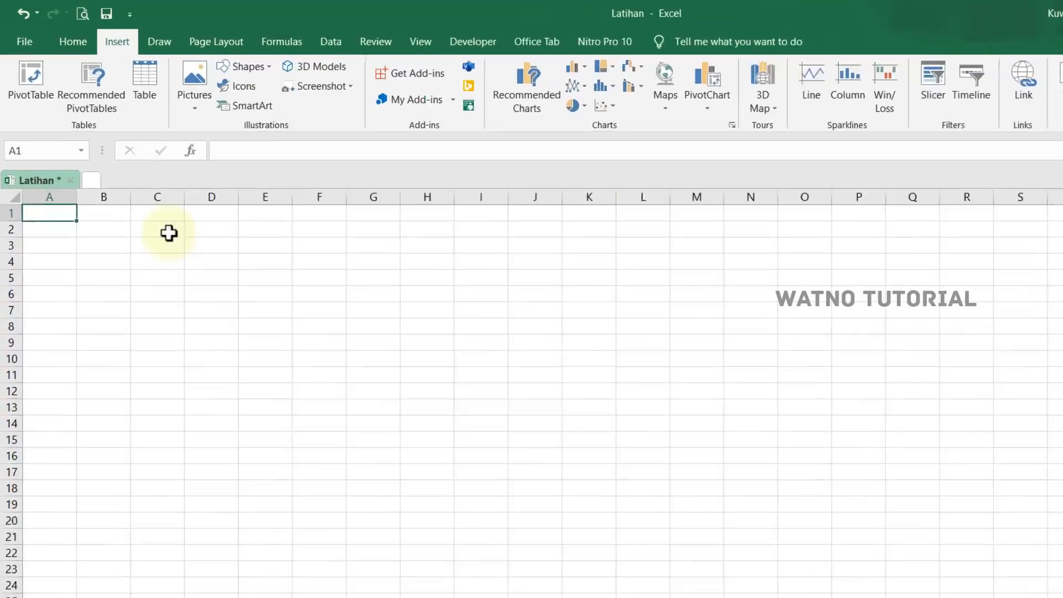
- Select cells C2, B2 and B3 in turn to see their addresses in the Name Box, ending on cell B2
click(123, 191)
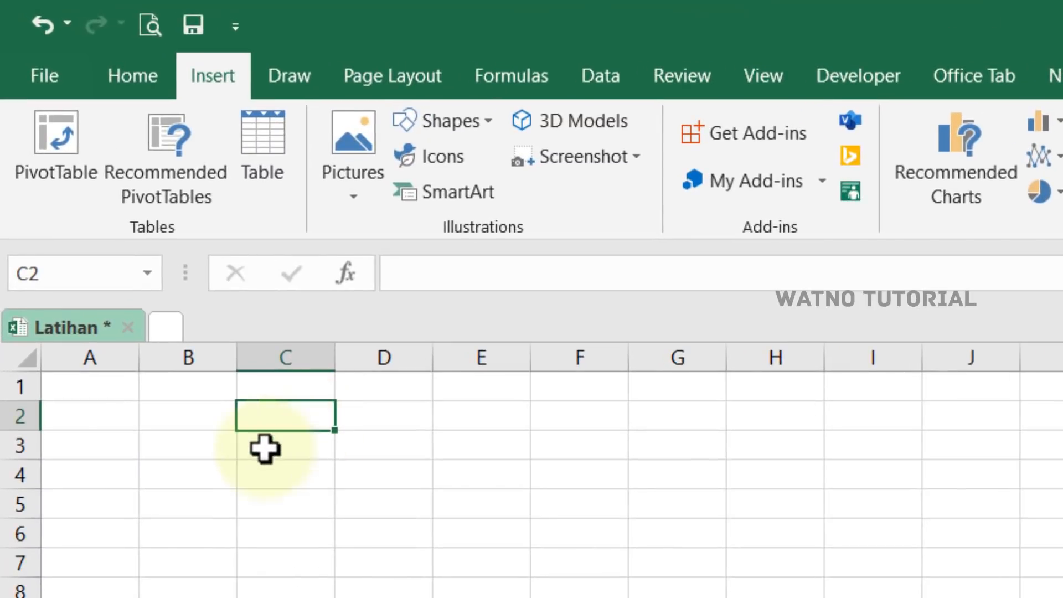
click(195, 417)
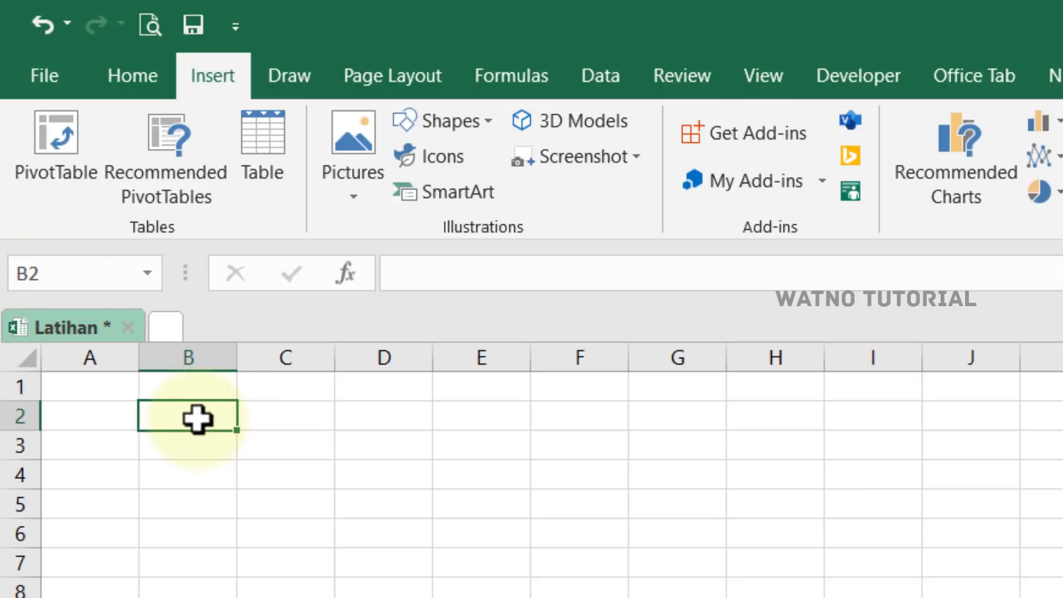
click(193, 455)
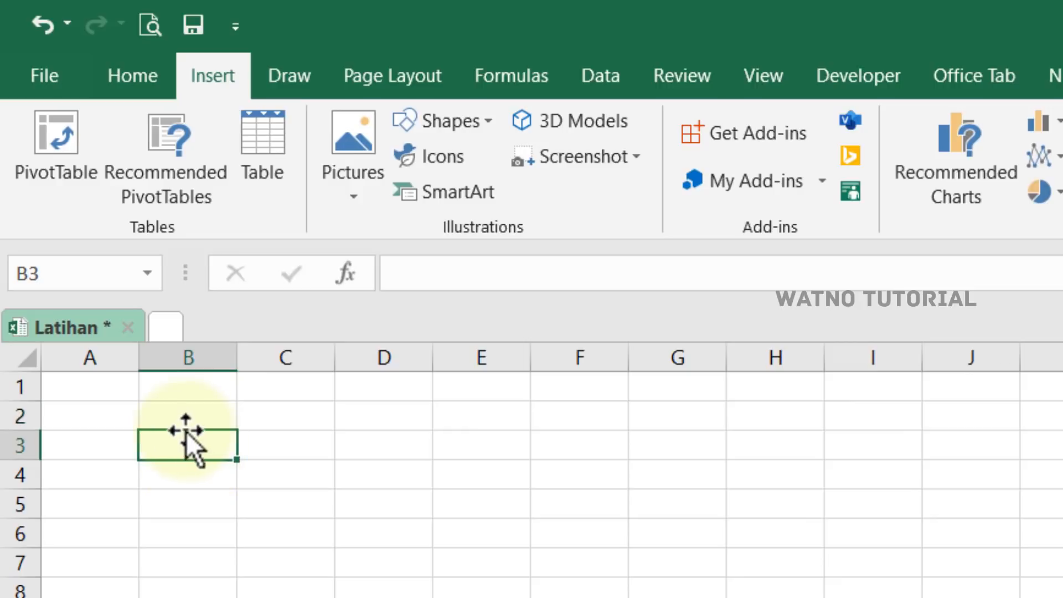
click(194, 417)
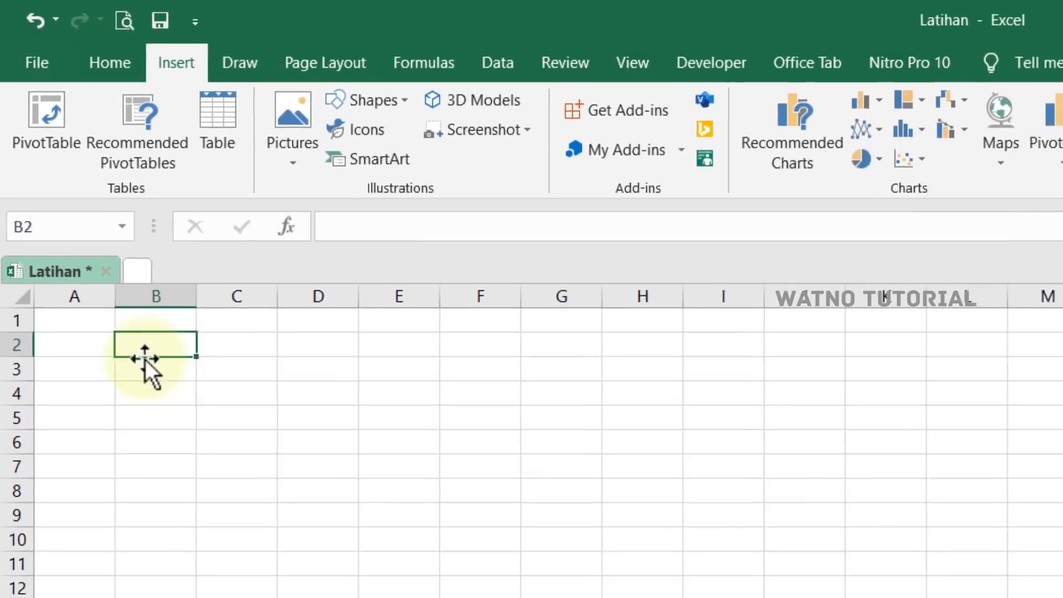
- Select the cell range B2:F9 to show a multi-cell selection, and select cell H5 to clear it
drag(153, 346, 460, 521)
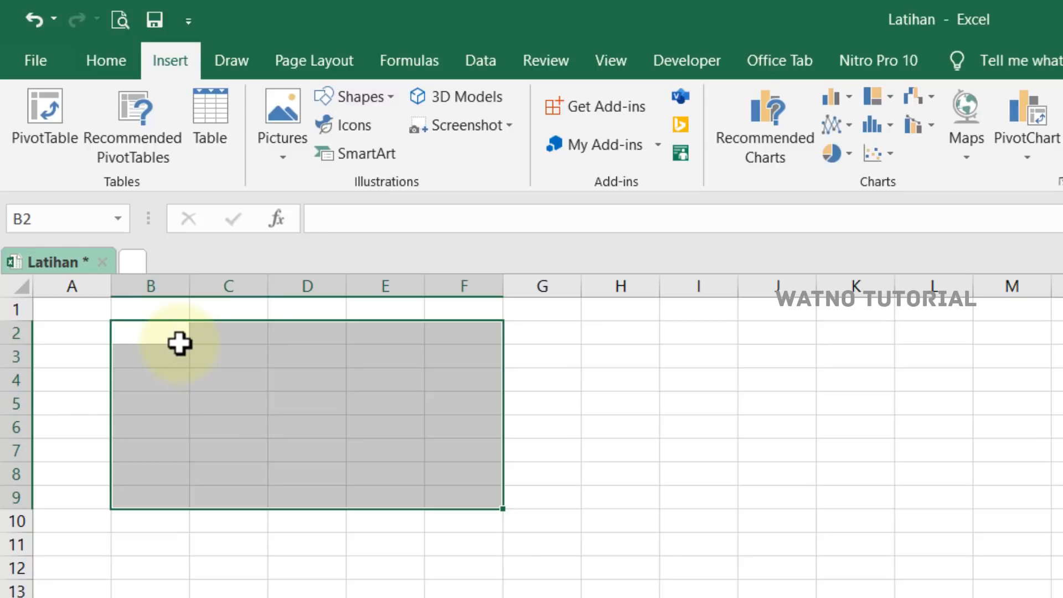
click(621, 403)
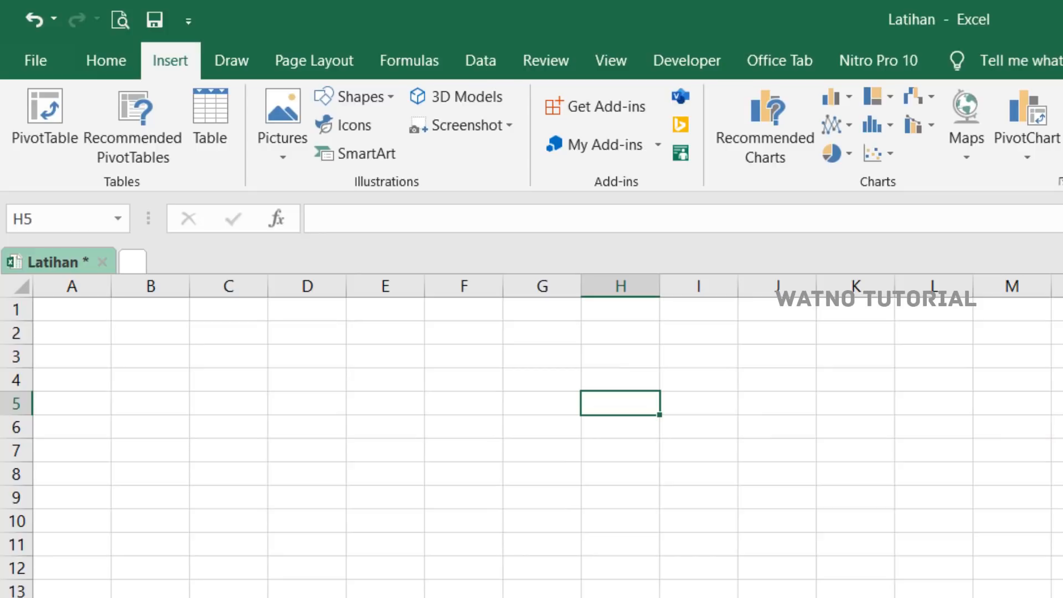
scroll(162, 591, down, 3)
scroll(139, 518, up, 3)
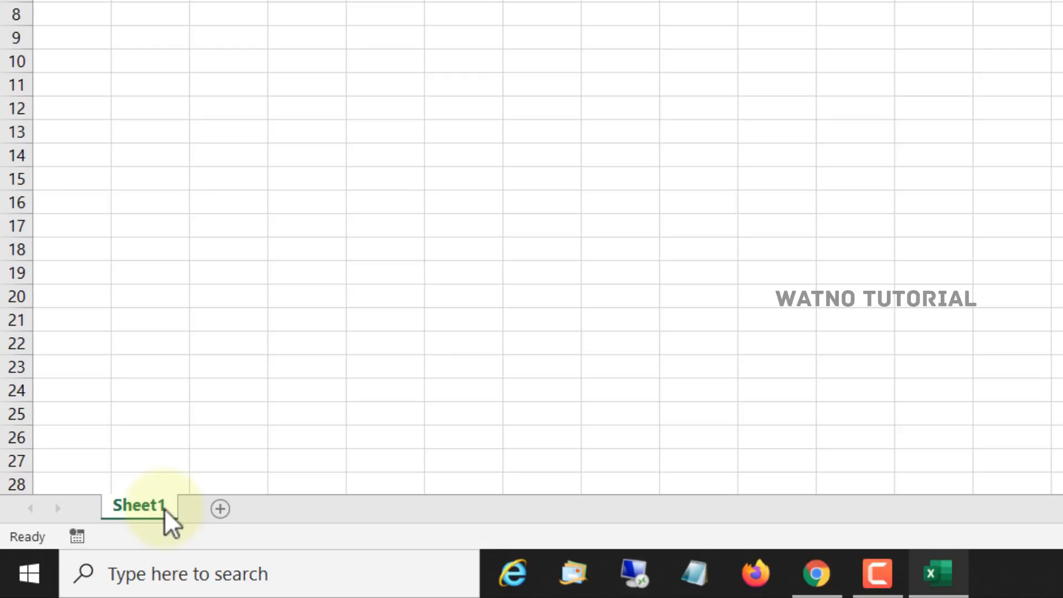
- Add three new worksheets after Sheet1, and switch to Sheet3
click(220, 509)
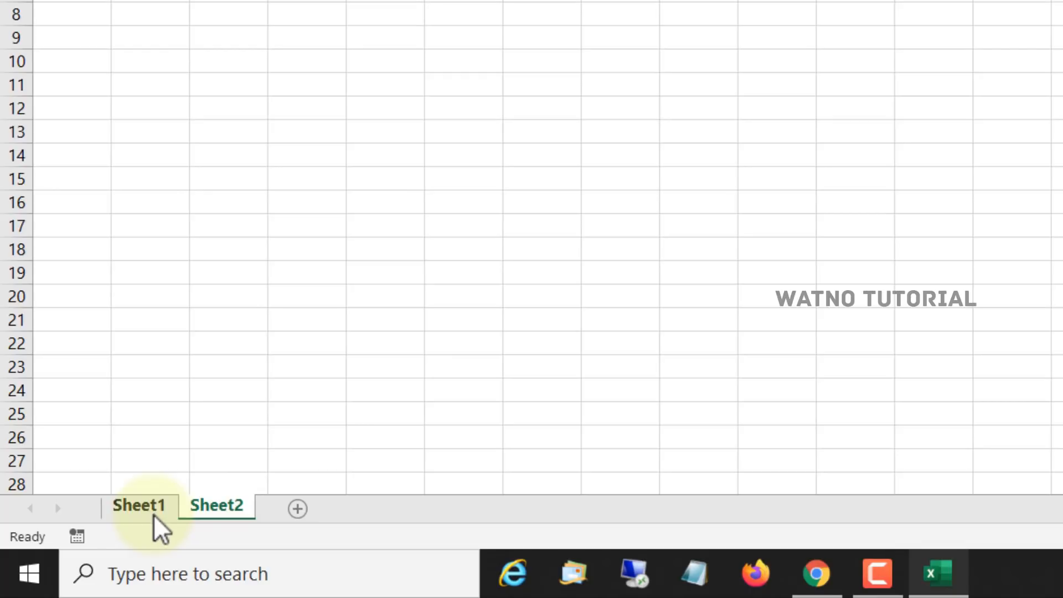
click(297, 508)
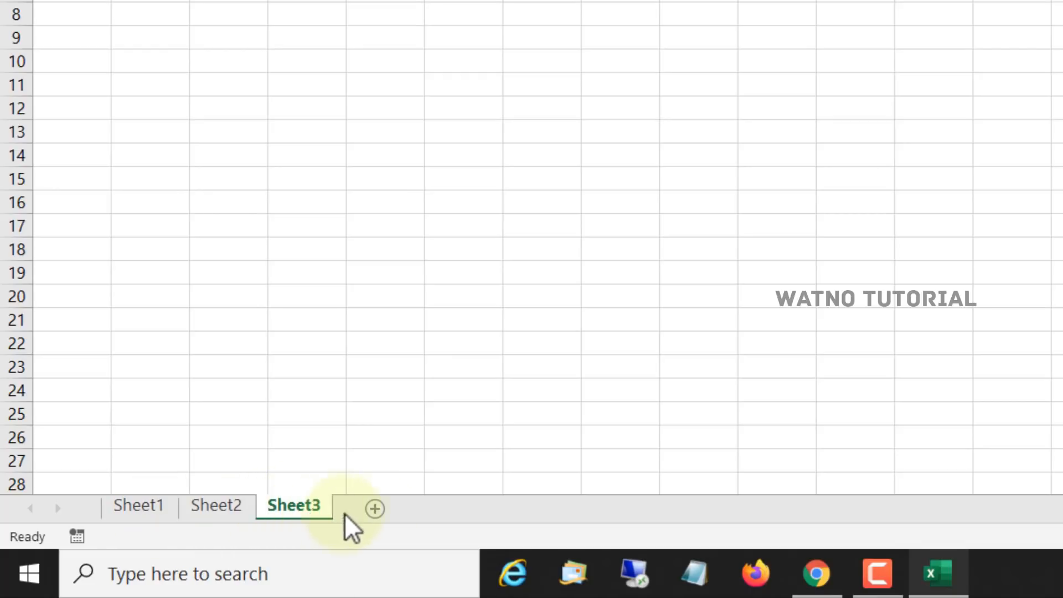
click(376, 509)
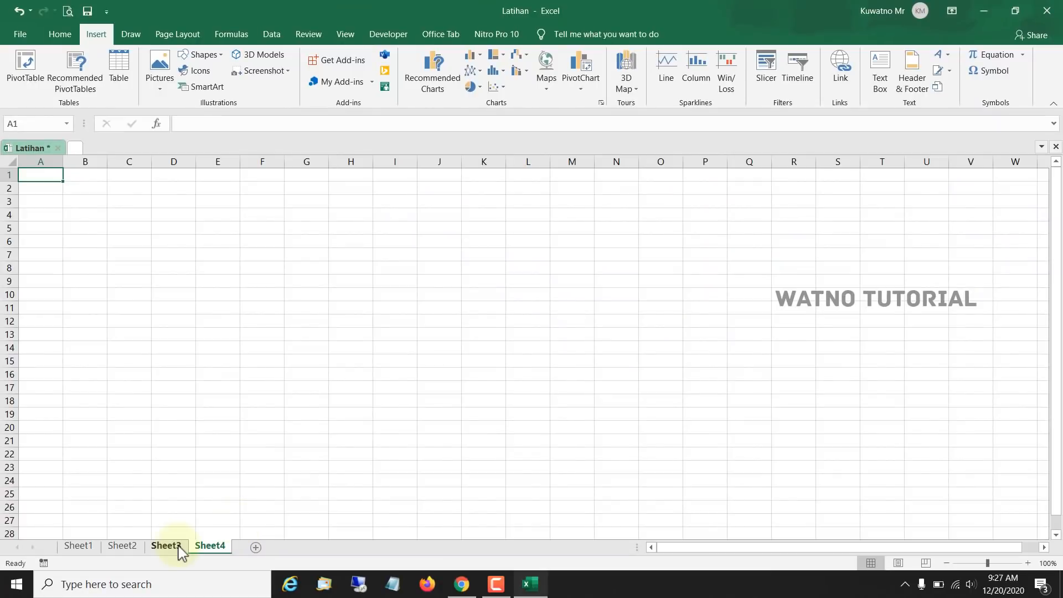
click(178, 546)
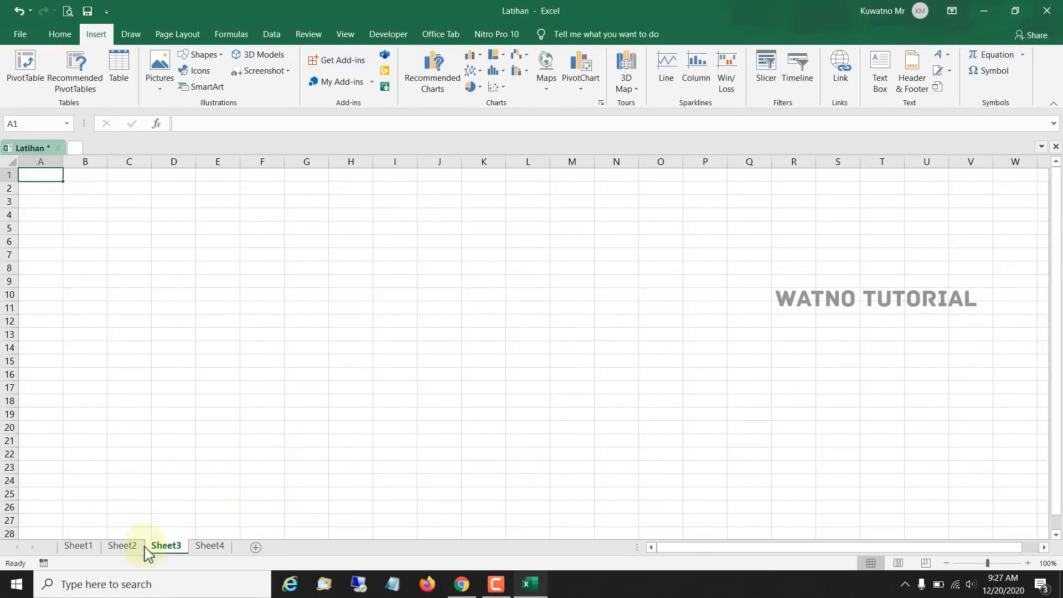
- Rename the Sheet1 worksheet as DATA
click(78, 546)
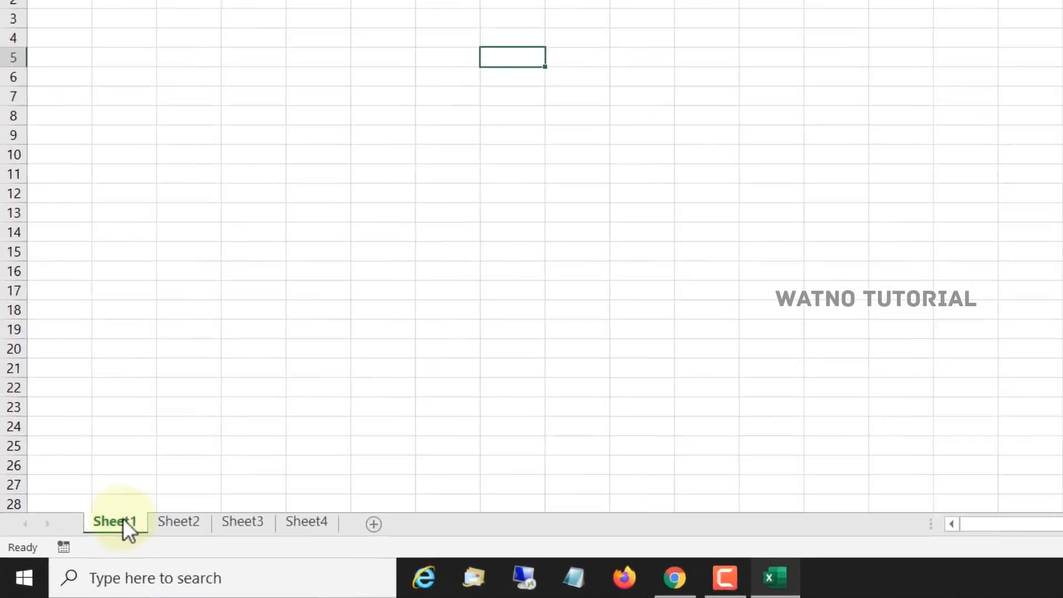
double_click(85, 546)
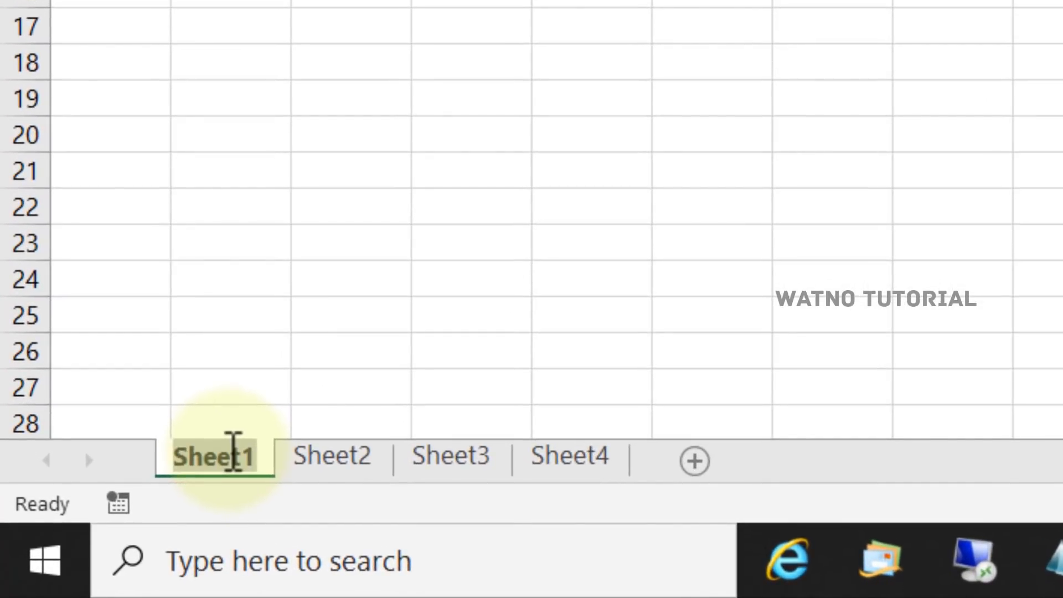
key(BackSpace)
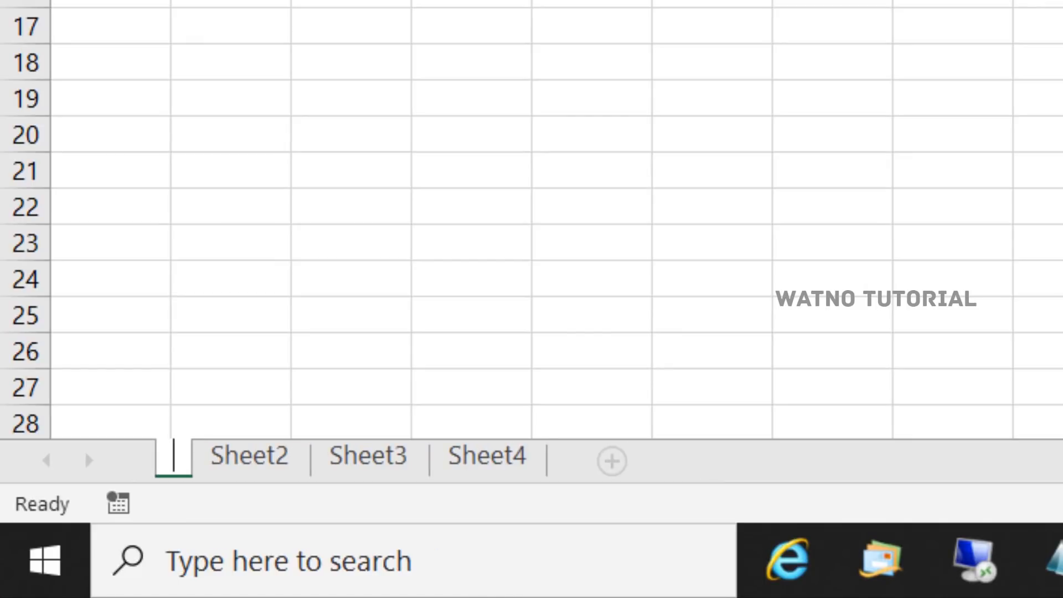
text(DATA)
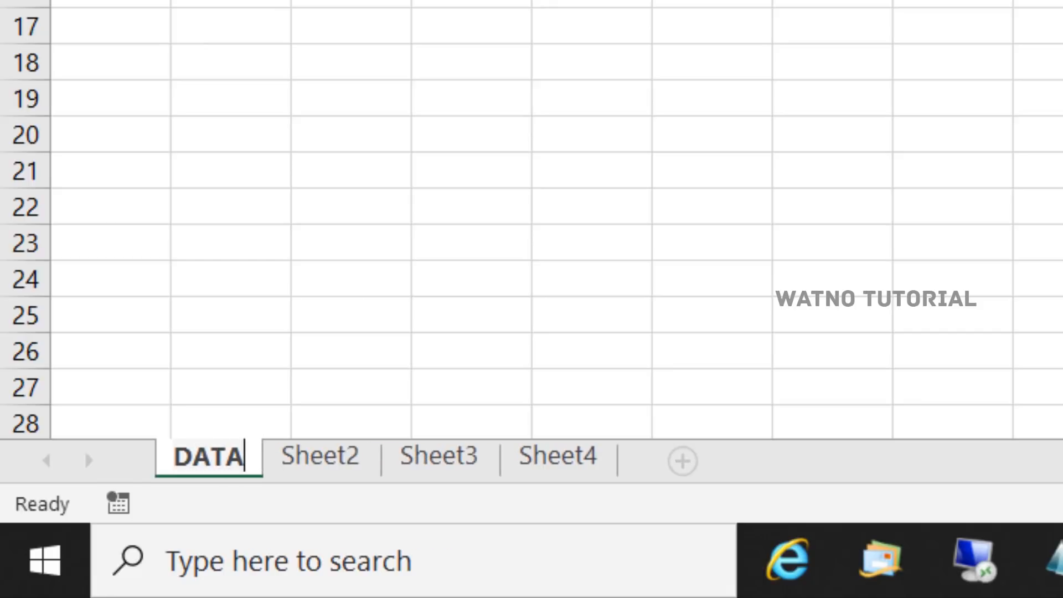
key(Return)
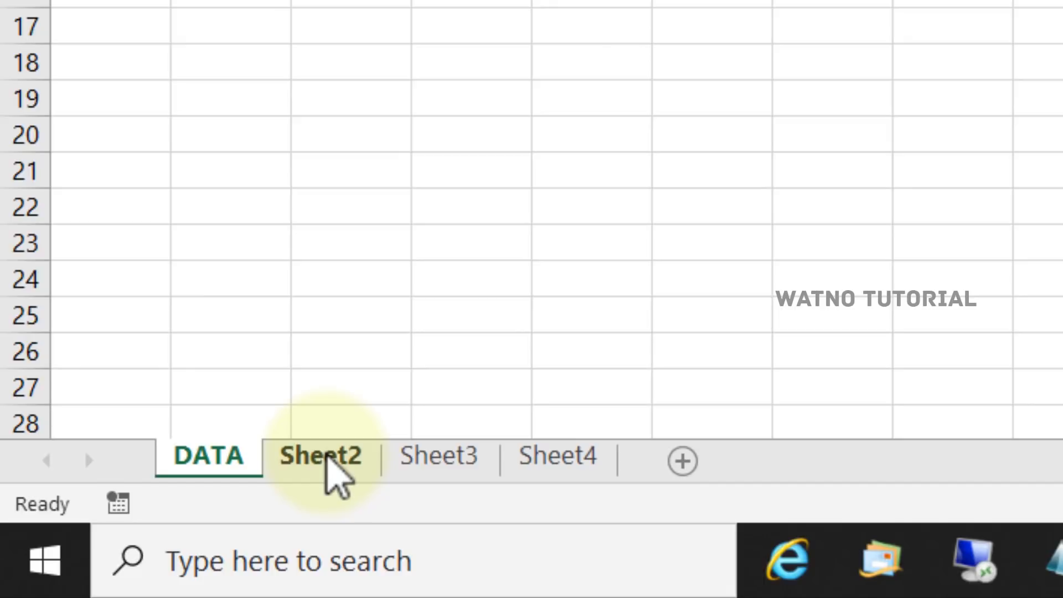
- Rename the Sheet2 worksheet as PENJUALAN
right_click(328, 460)
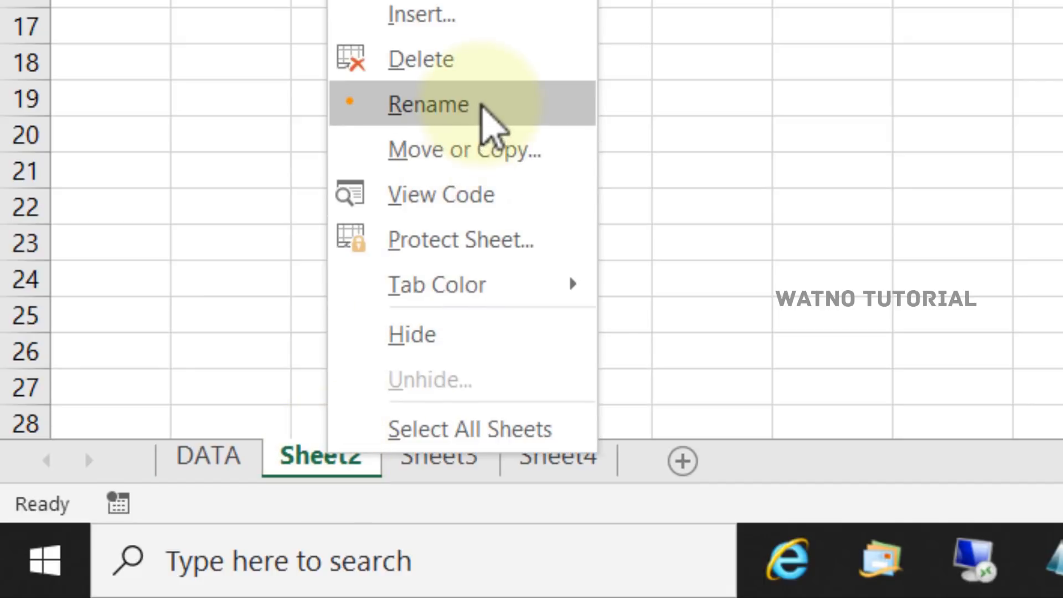
click(480, 105)
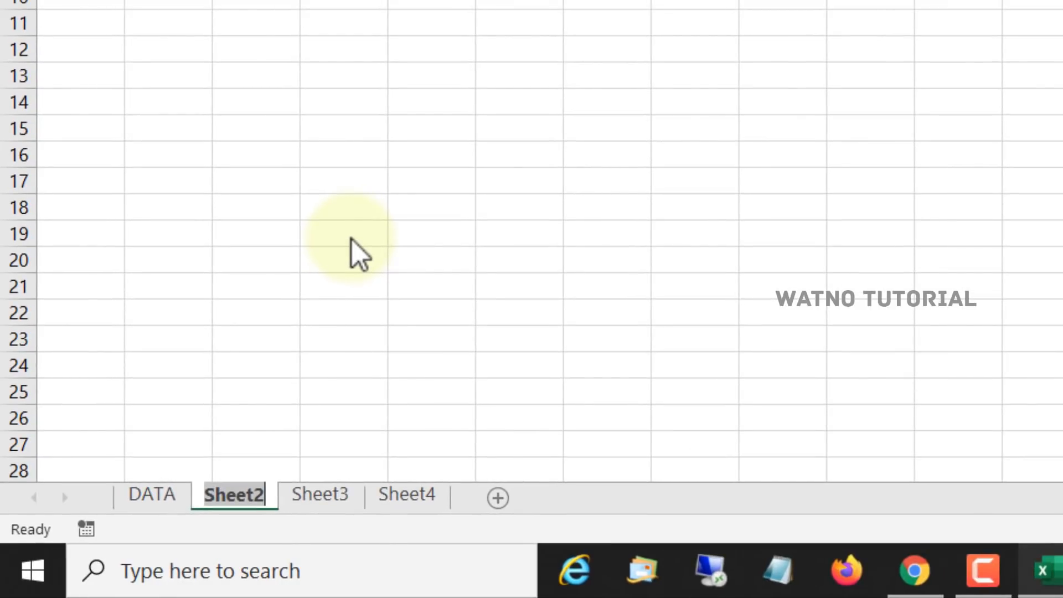
text(PEN)
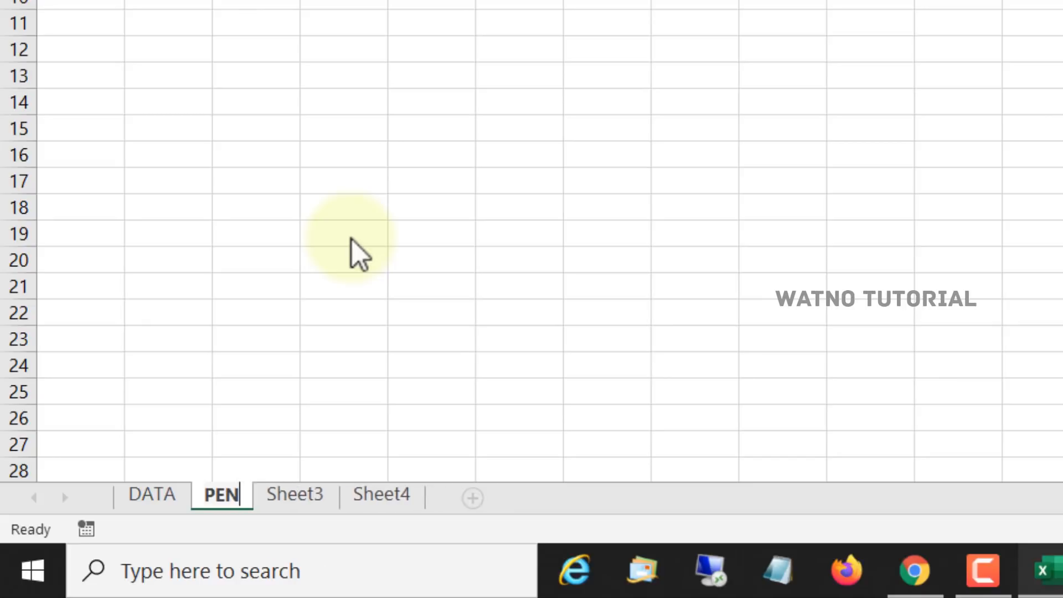
text(JUALAN)
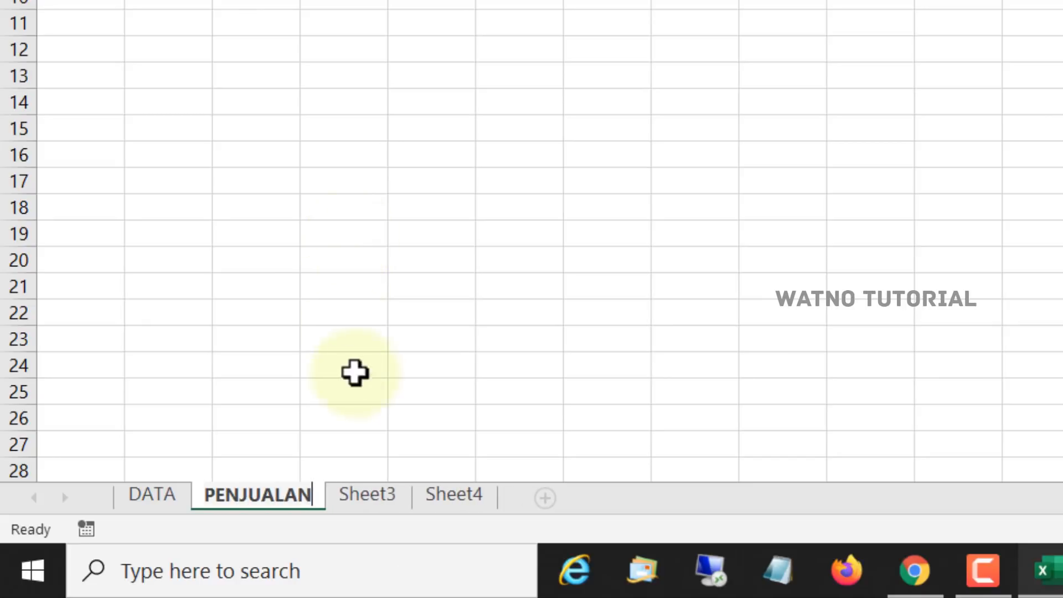
key(Return)
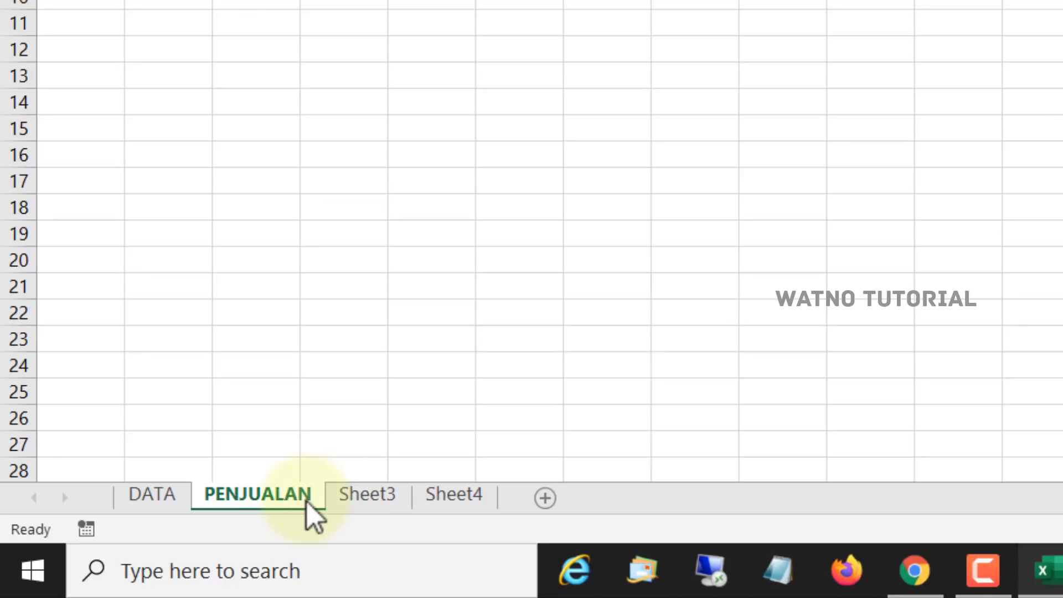
- Delete the Sheet3 worksheet and hide Sheet4
right_click(373, 500)
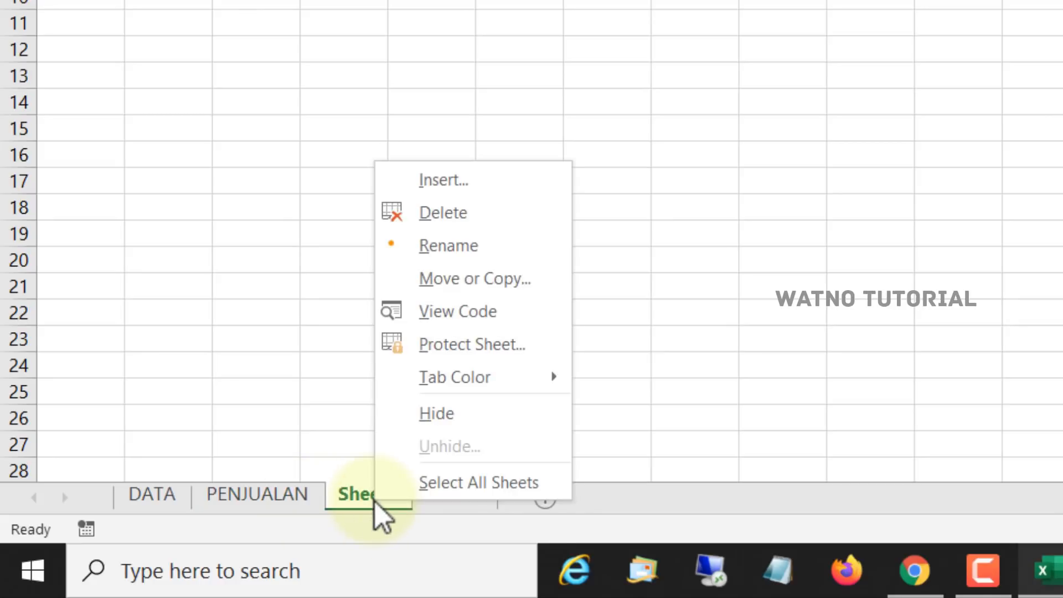
click(486, 218)
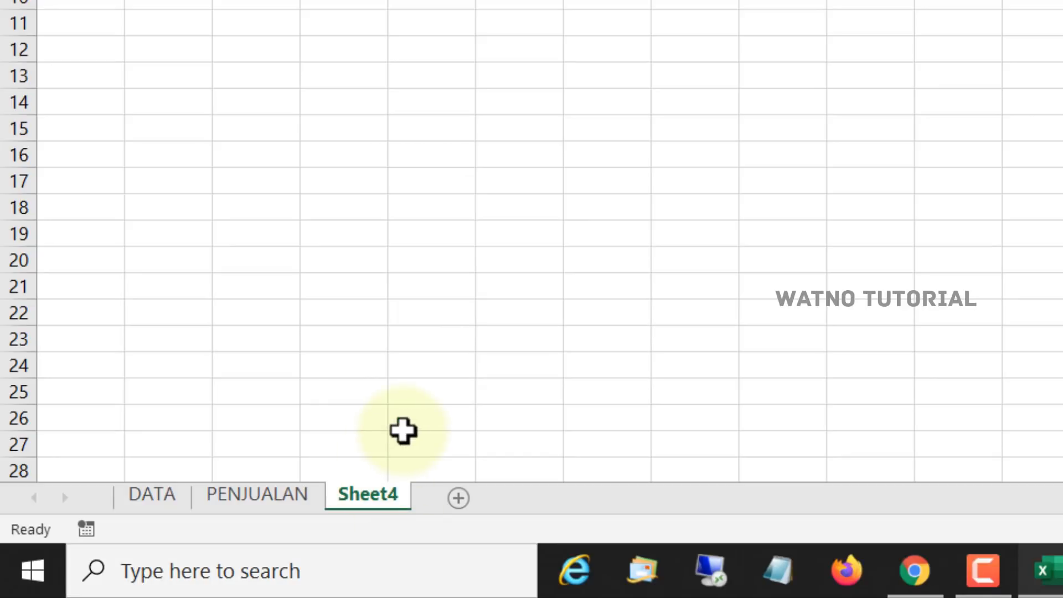
right_click(366, 495)
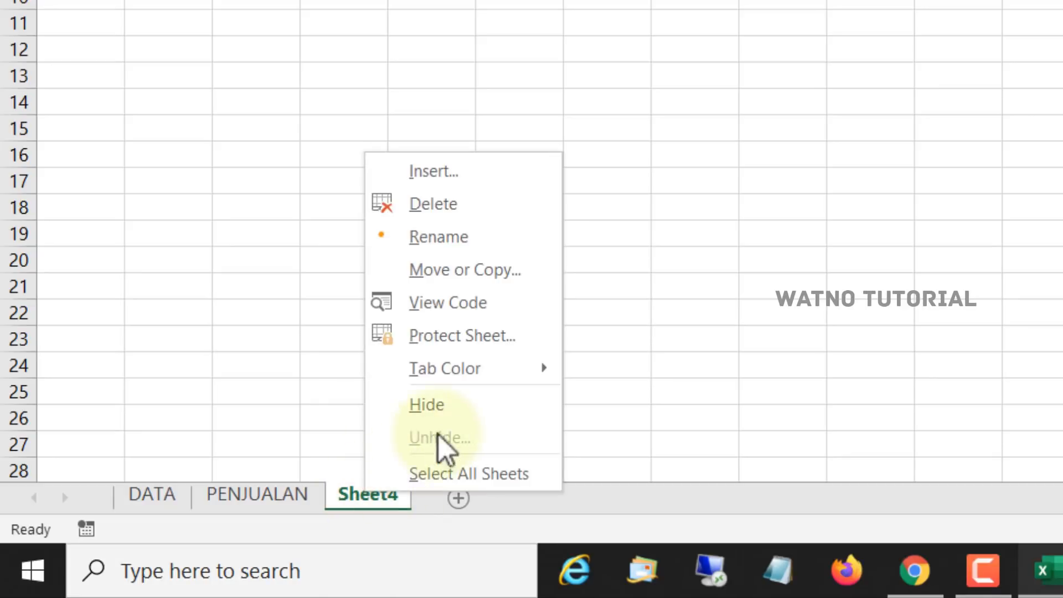
click(467, 402)
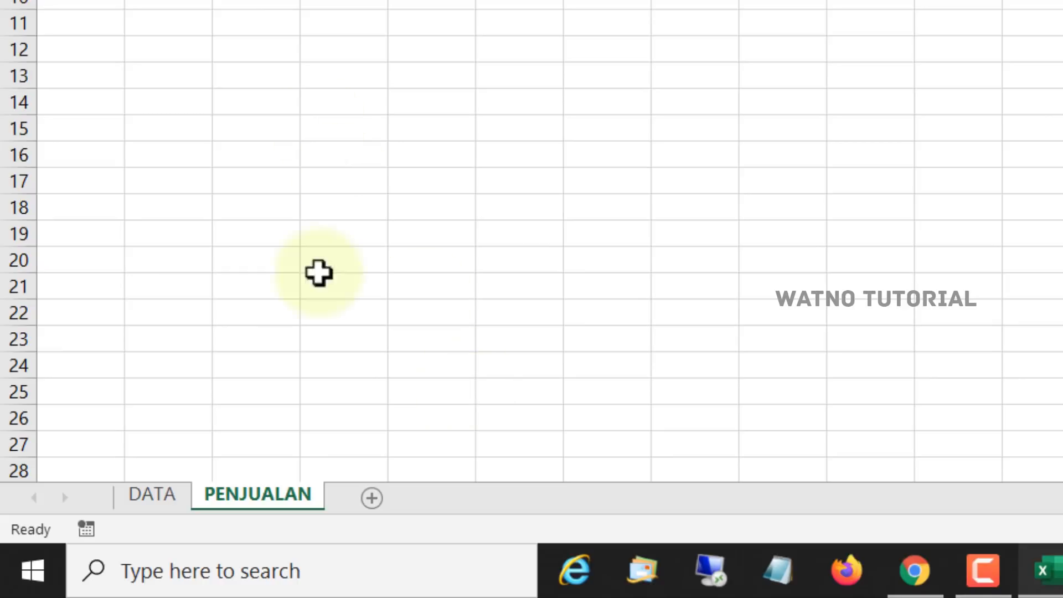
- Unhide Sheet4 and delete it from the workbook
right_click(160, 505)
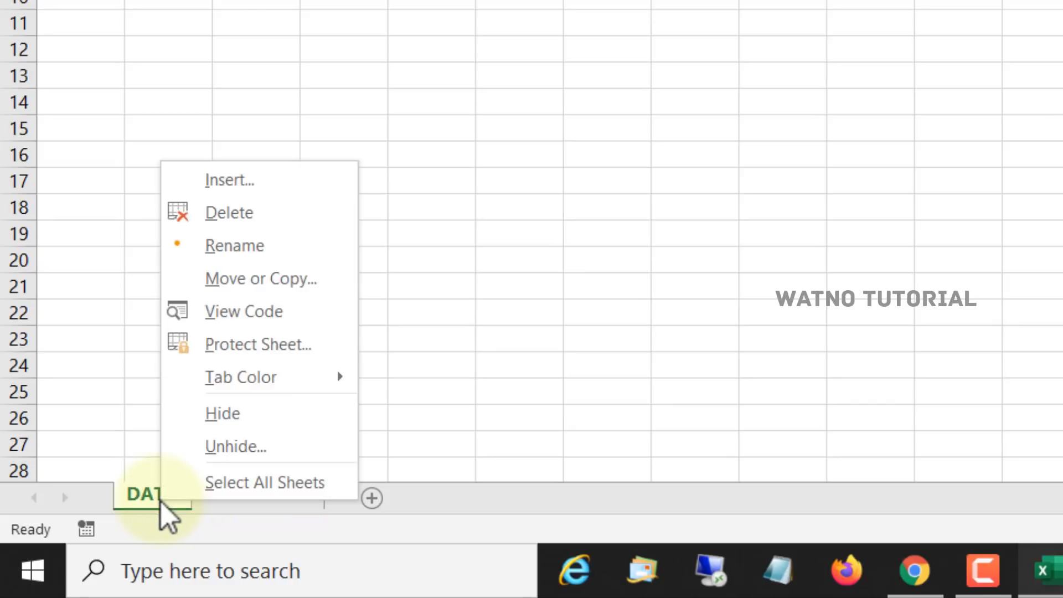
click(267, 446)
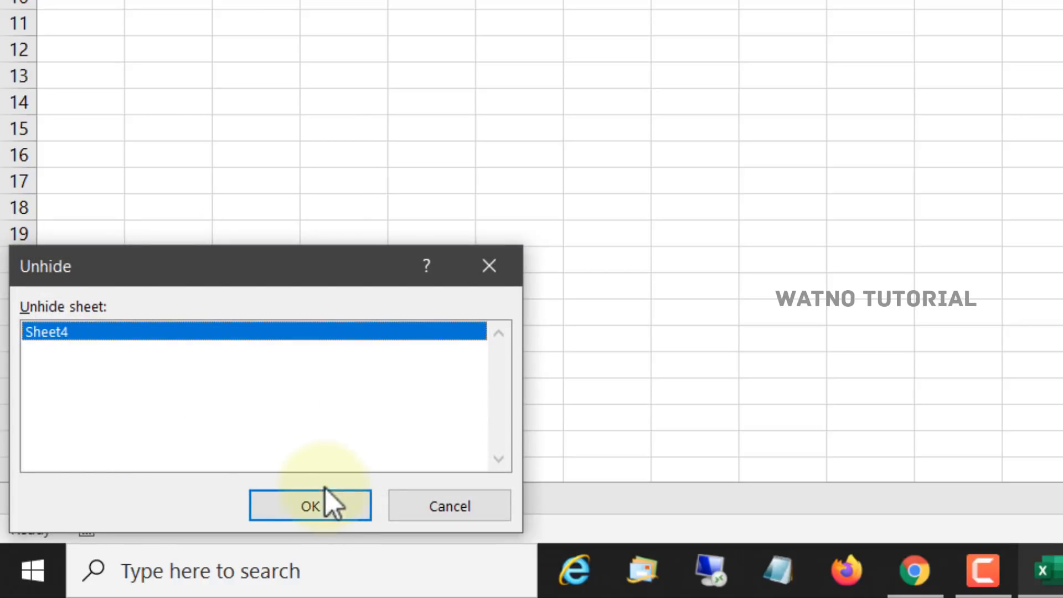
click(310, 507)
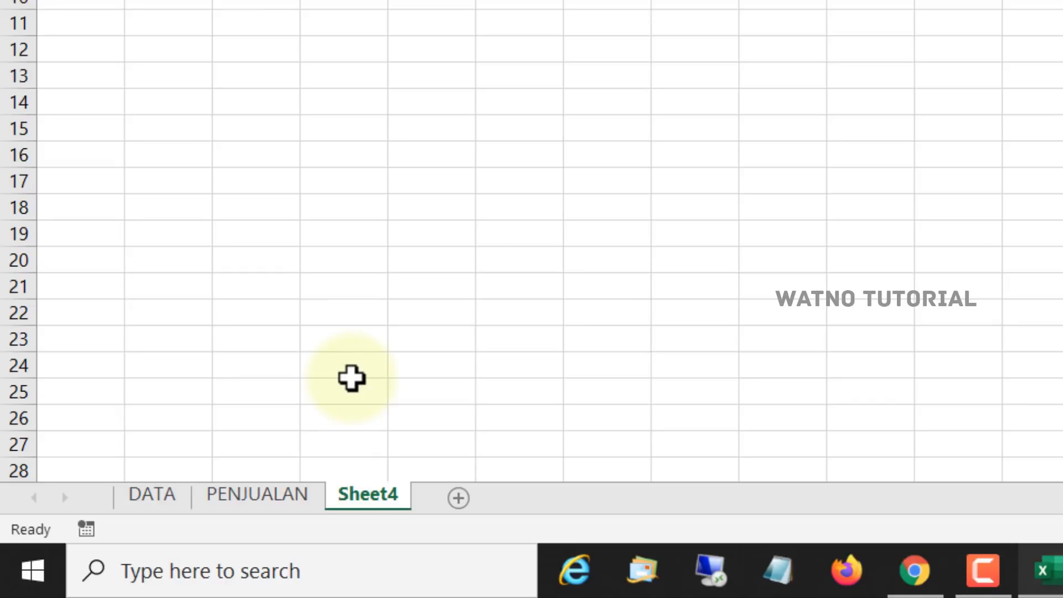
right_click(367, 501)
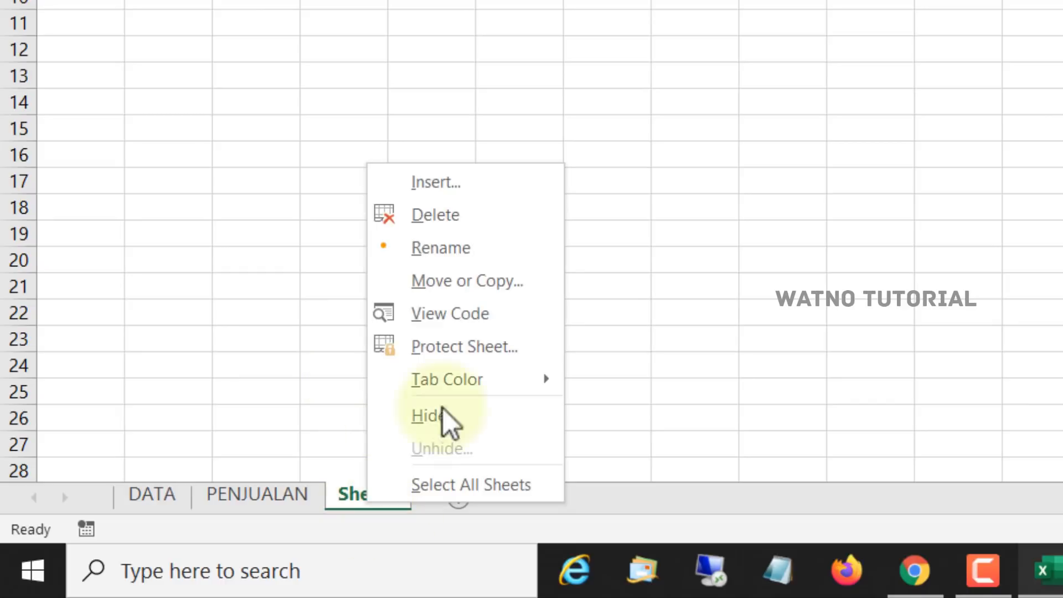
click(478, 218)
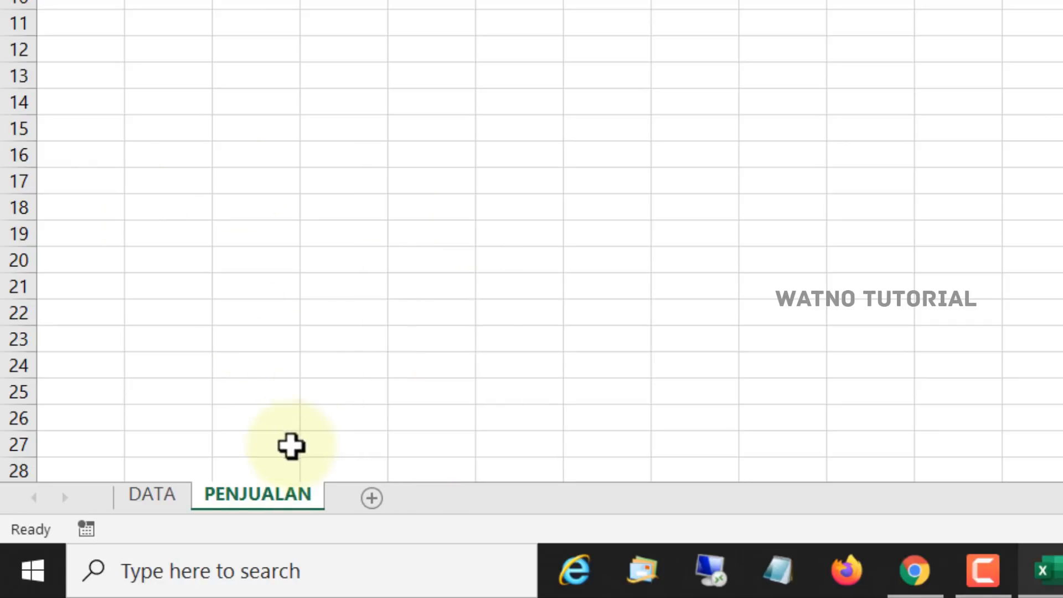
- Enter the text WATNO TUTORIAL in cell B23 of the DATA worksheet
click(158, 495)
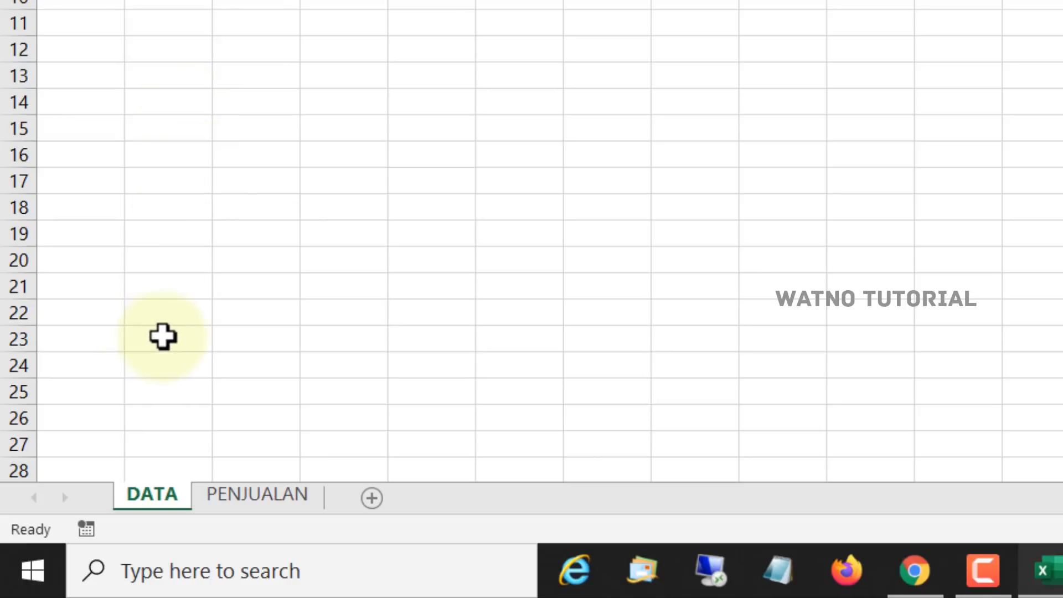
click(161, 337)
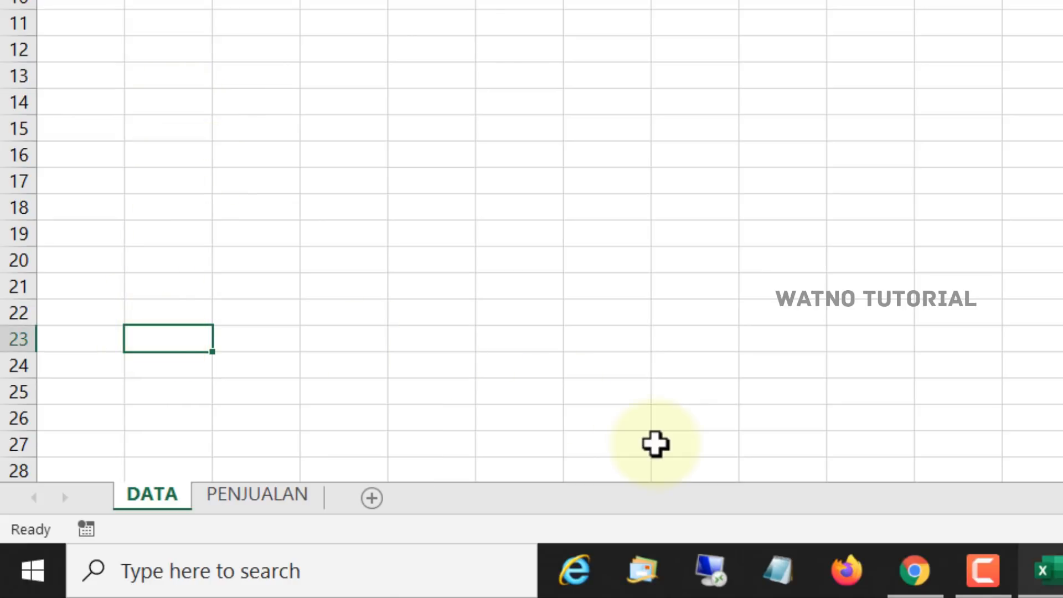
text(WATN)
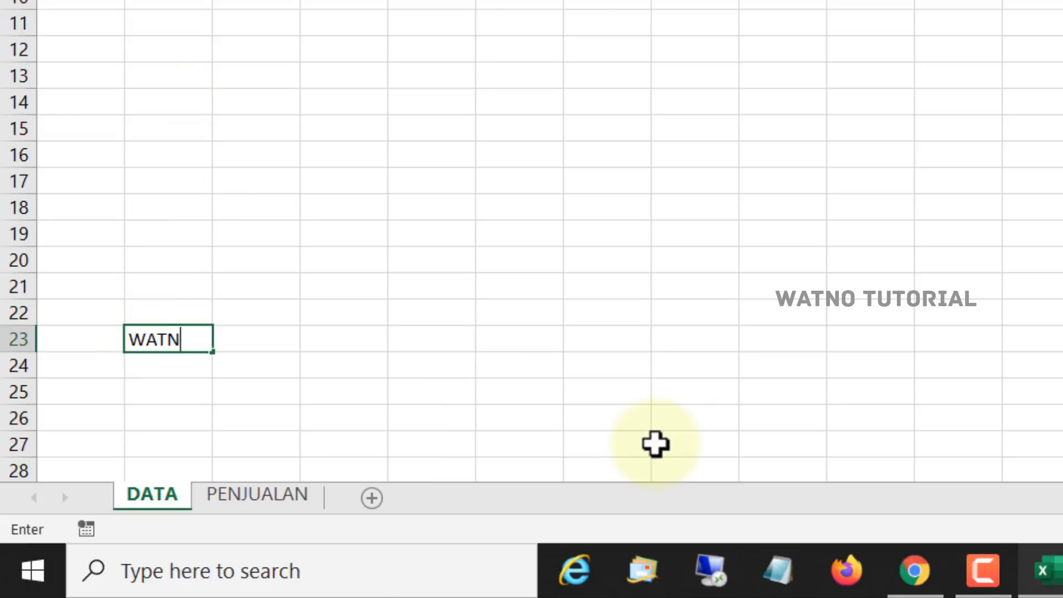
text(O TUTORIAL)
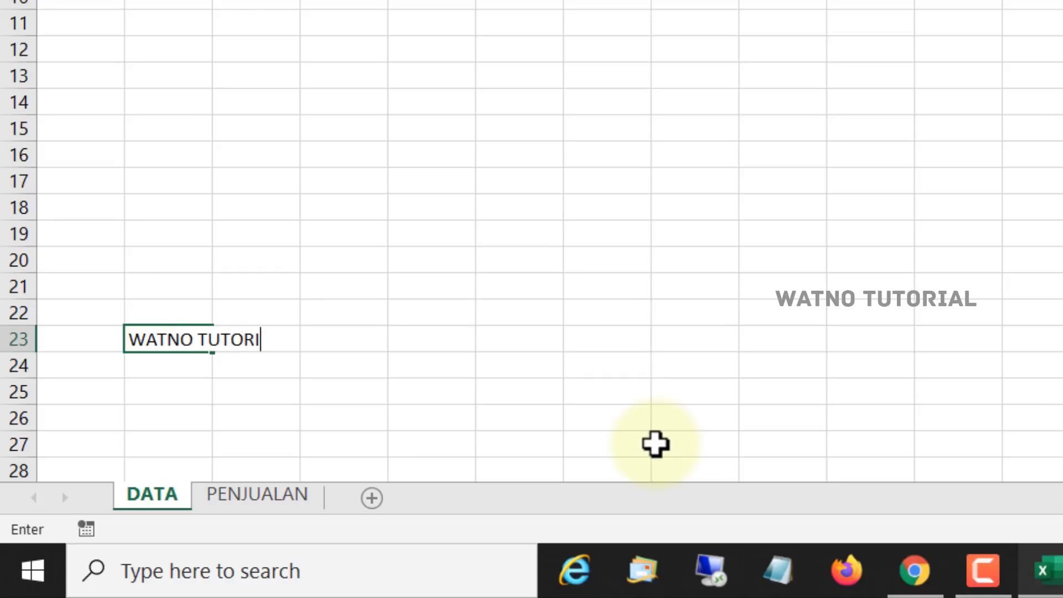
click(345, 394)
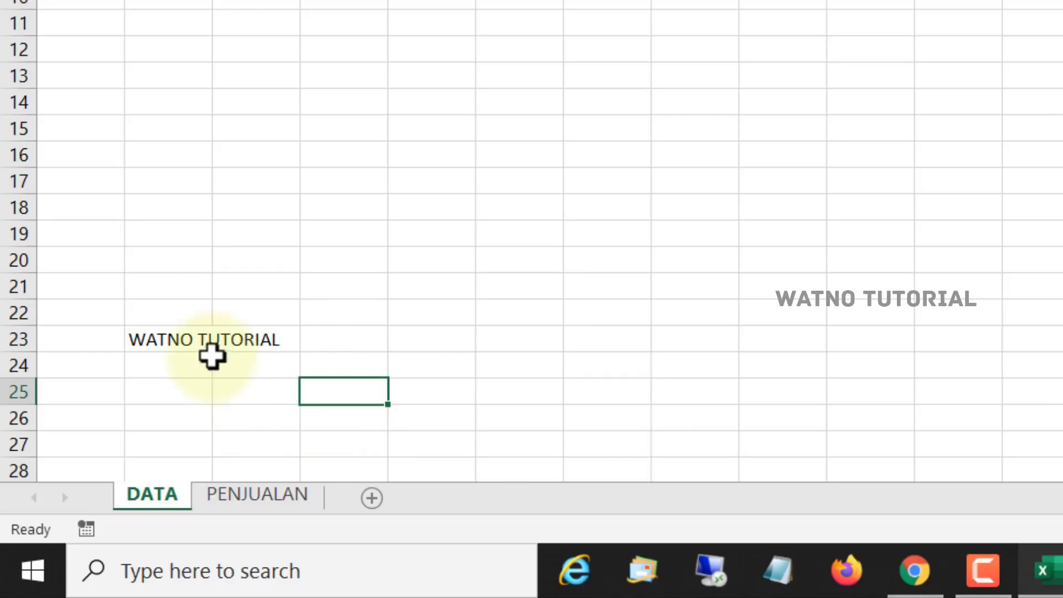
- Copy the DATA worksheet to the end of the Latihan workbook and compare the copy with the original
right_click(170, 502)
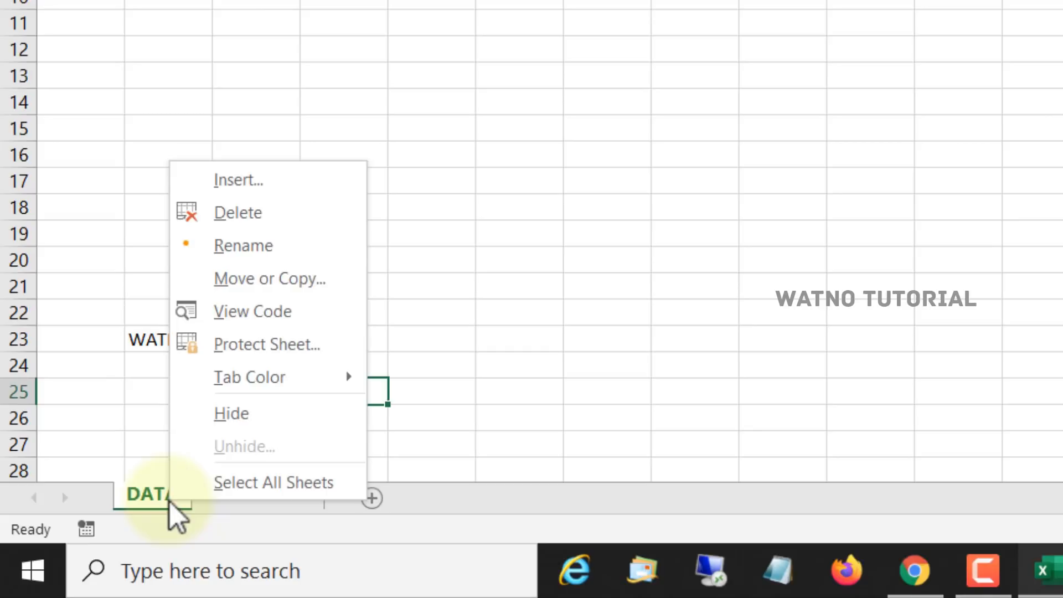
click(320, 282)
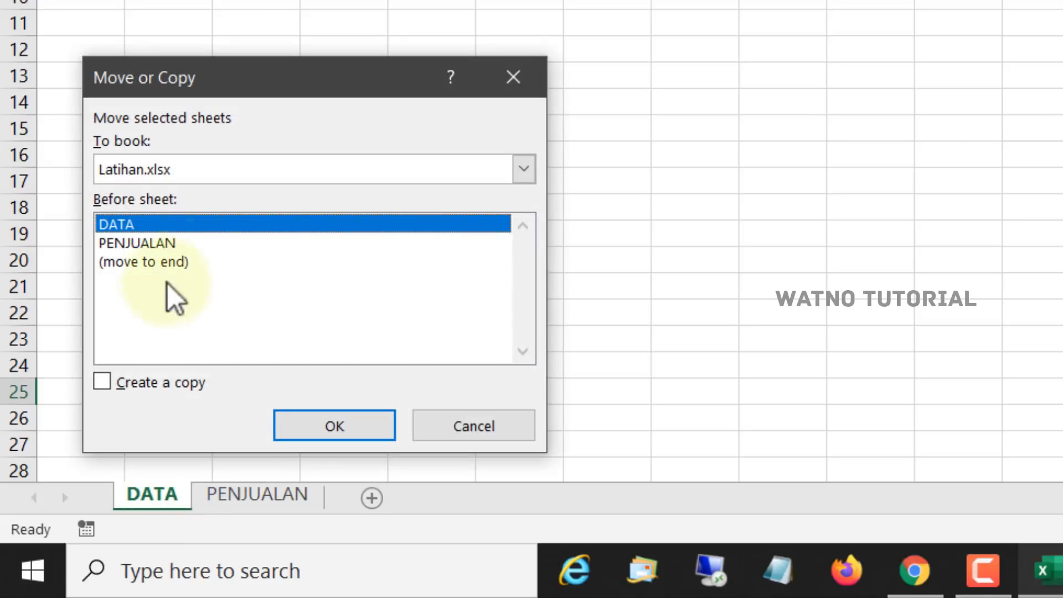
click(101, 382)
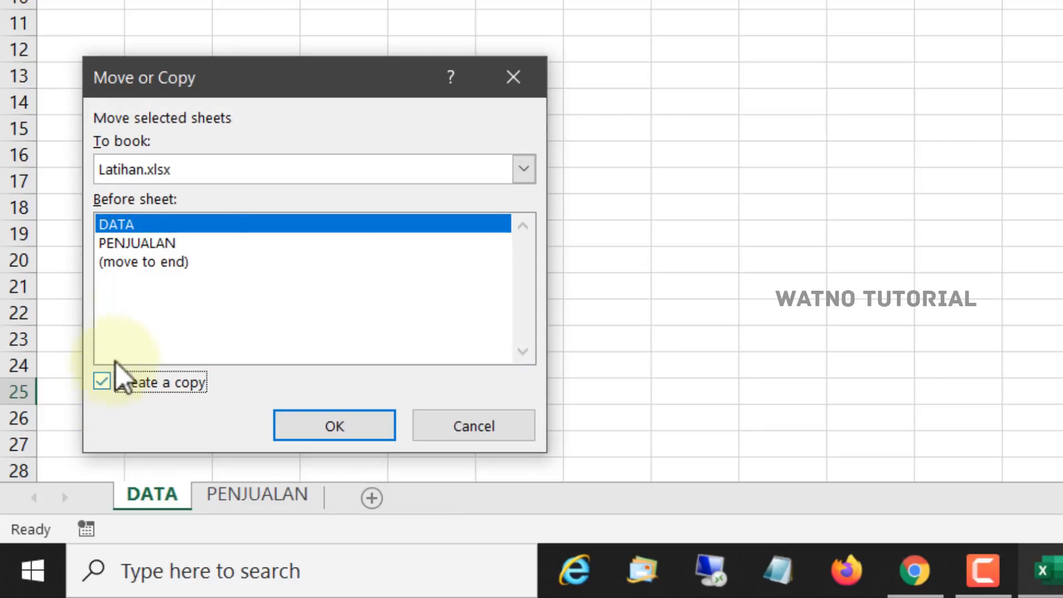
click(180, 265)
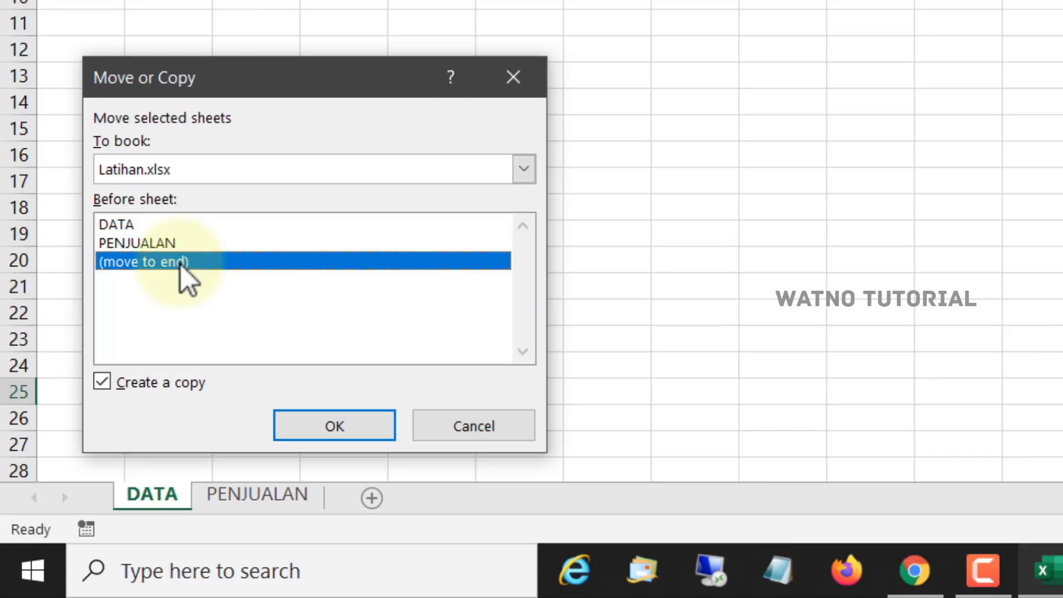
click(333, 430)
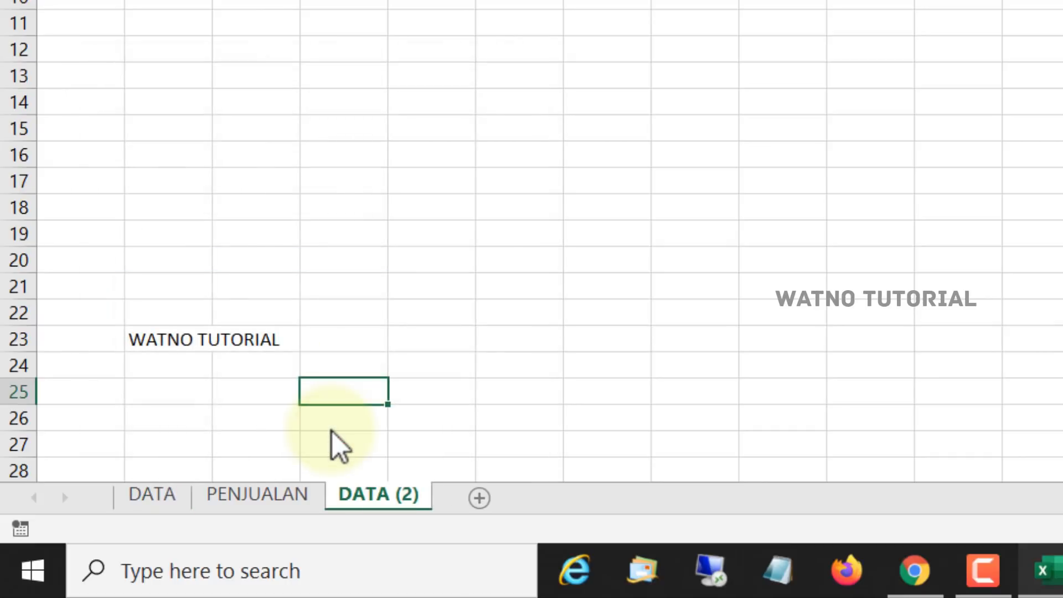
click(164, 504)
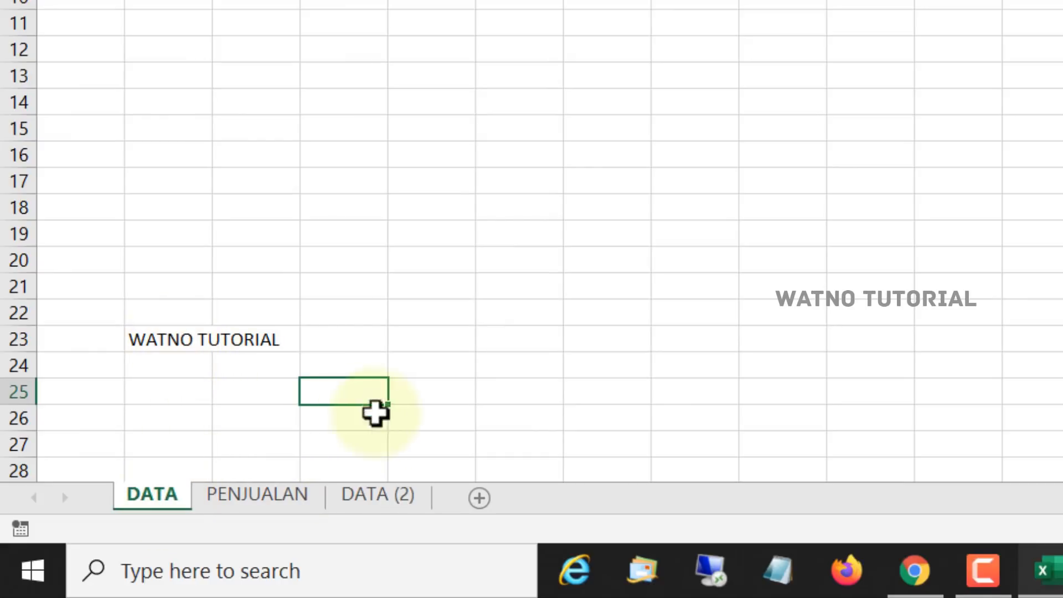
click(391, 497)
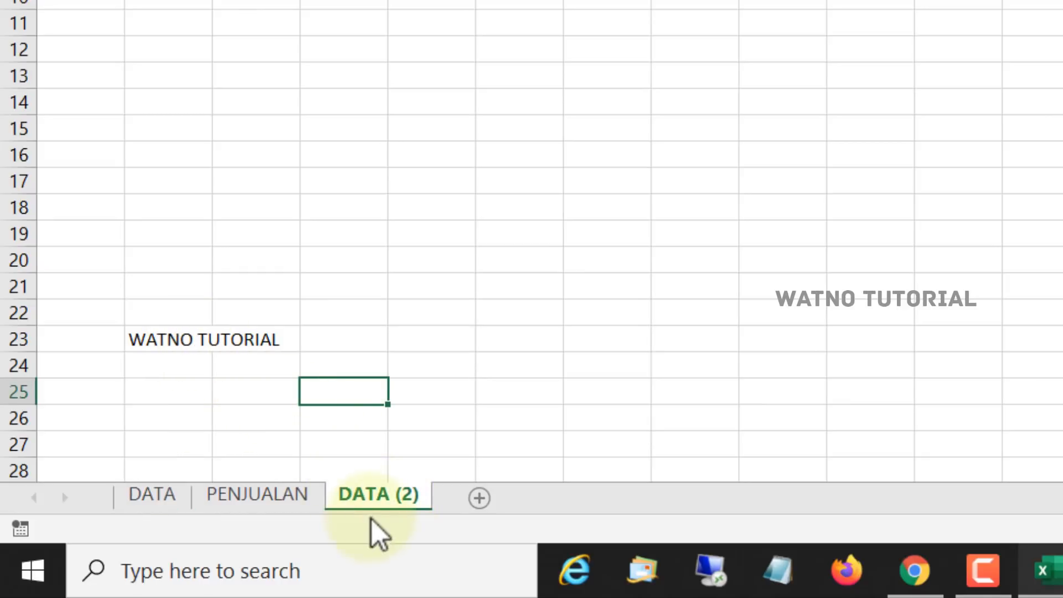
click(161, 500)
click(382, 497)
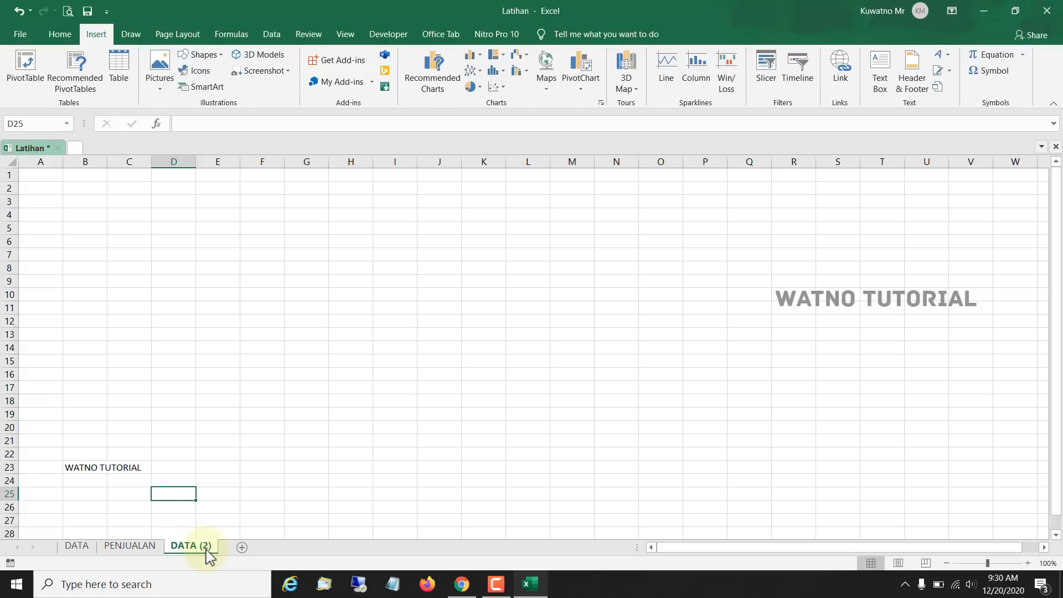
- Delete the copied worksheet DATA (2) from the workbook
right_click(205, 551)
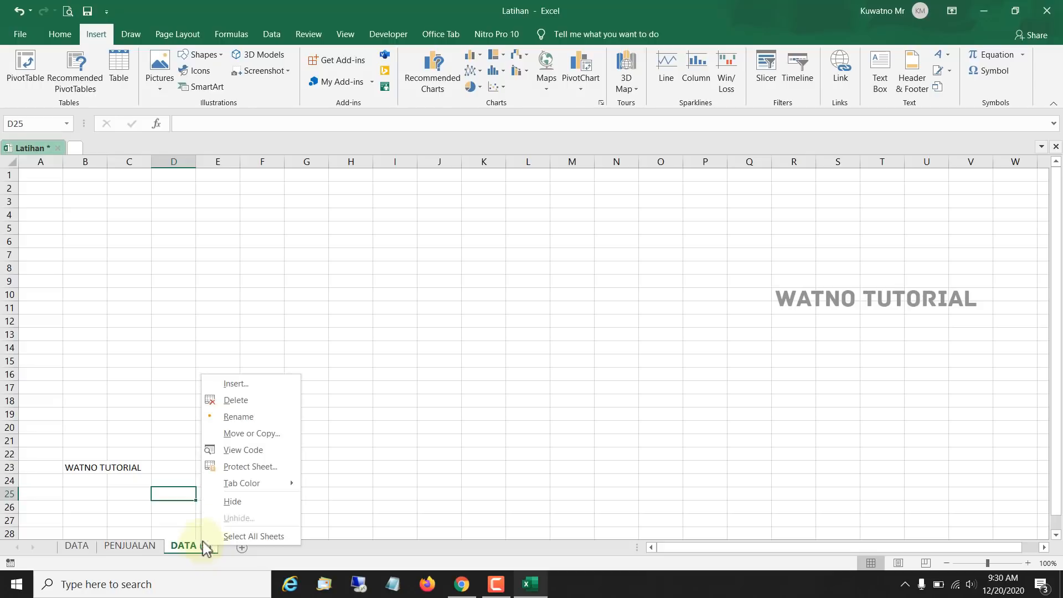
click(254, 403)
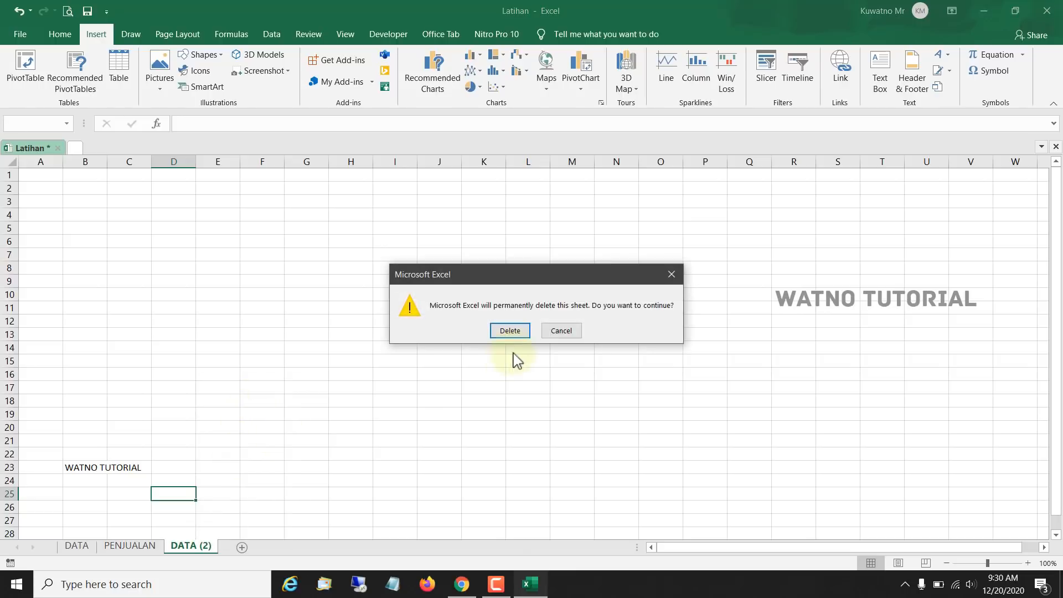
click(510, 330)
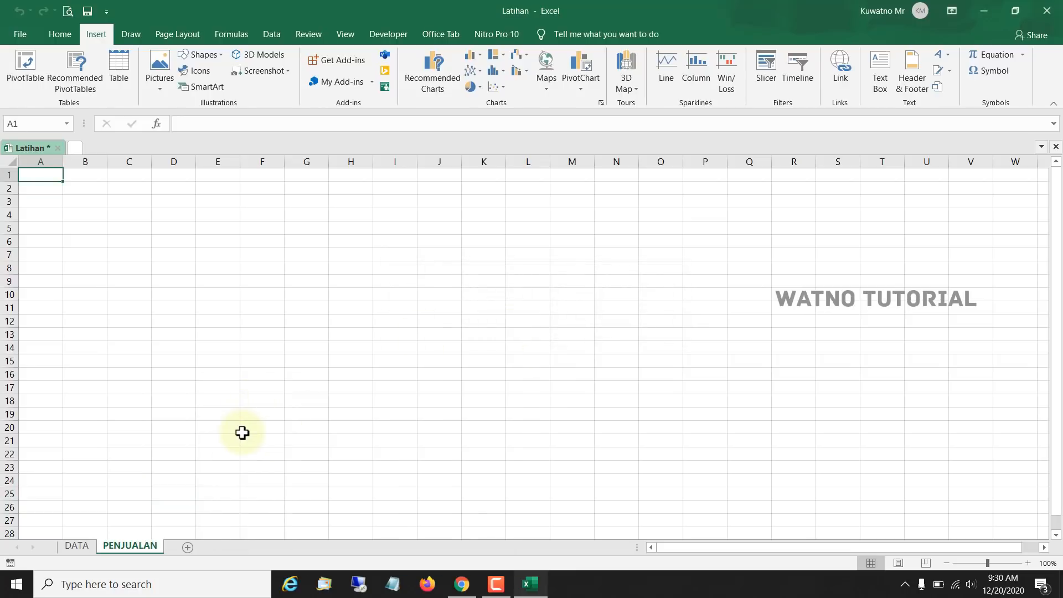
- Set the tab color of the DATA worksheet to the standard red
click(83, 547)
right_click(84, 548)
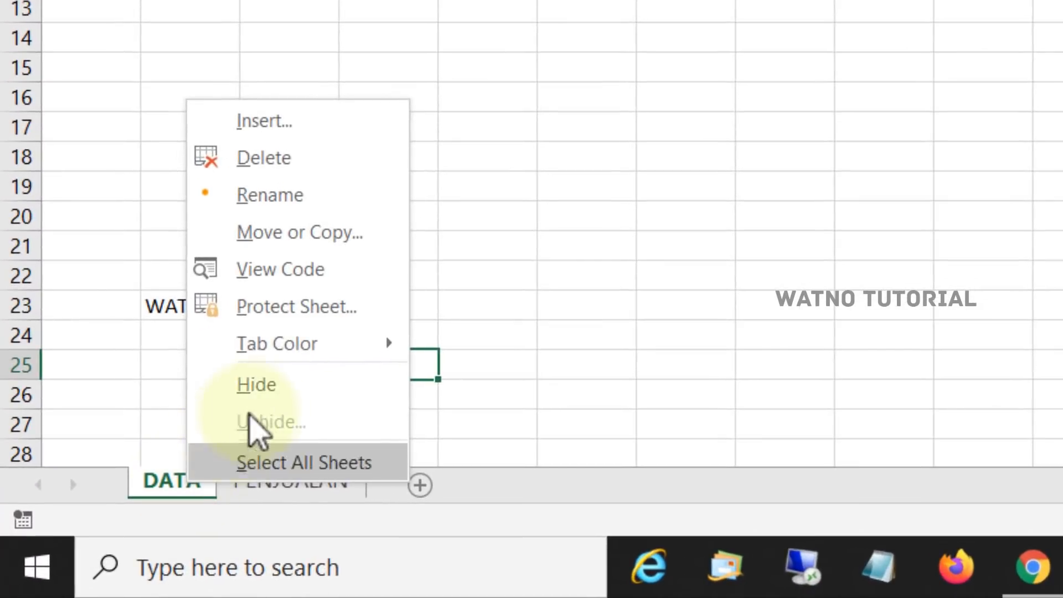
mouse_move(310, 350)
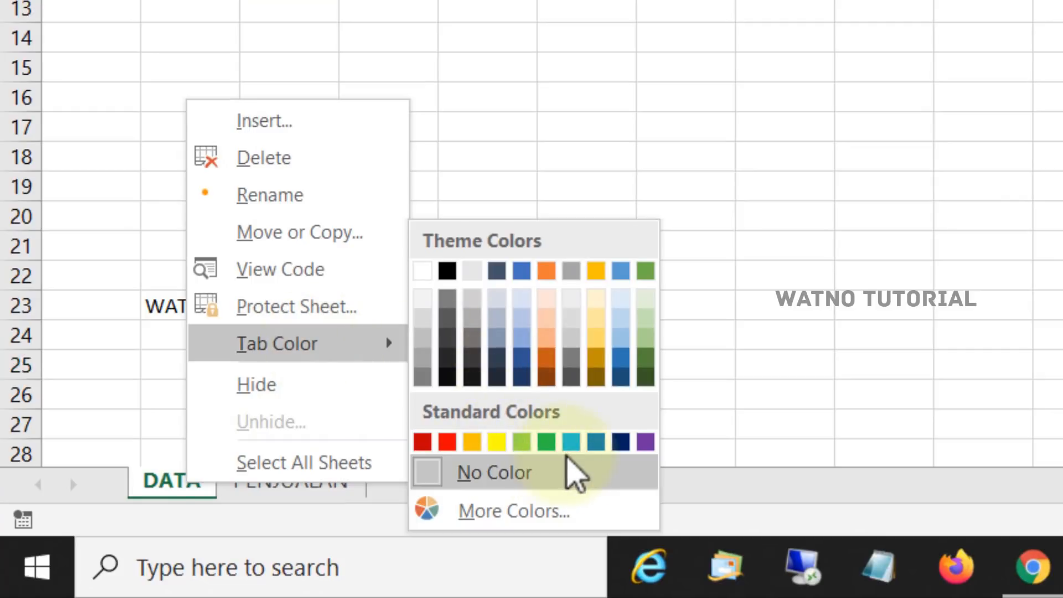
click(448, 441)
- Set the tab color of the PENJUALAN worksheet to the standard light blue
click(285, 484)
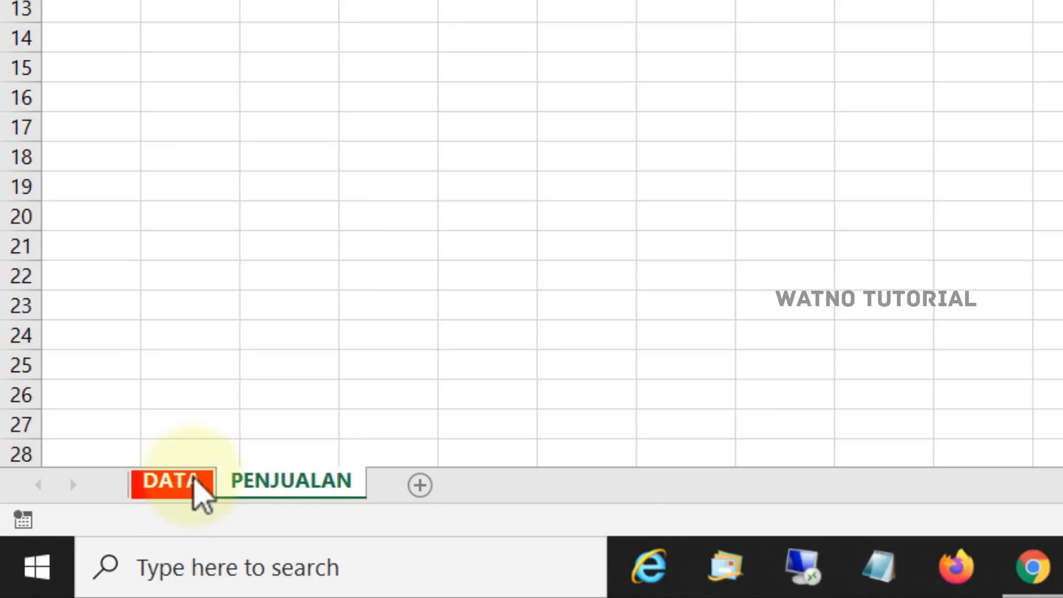
right_click(259, 487)
mouse_move(410, 380)
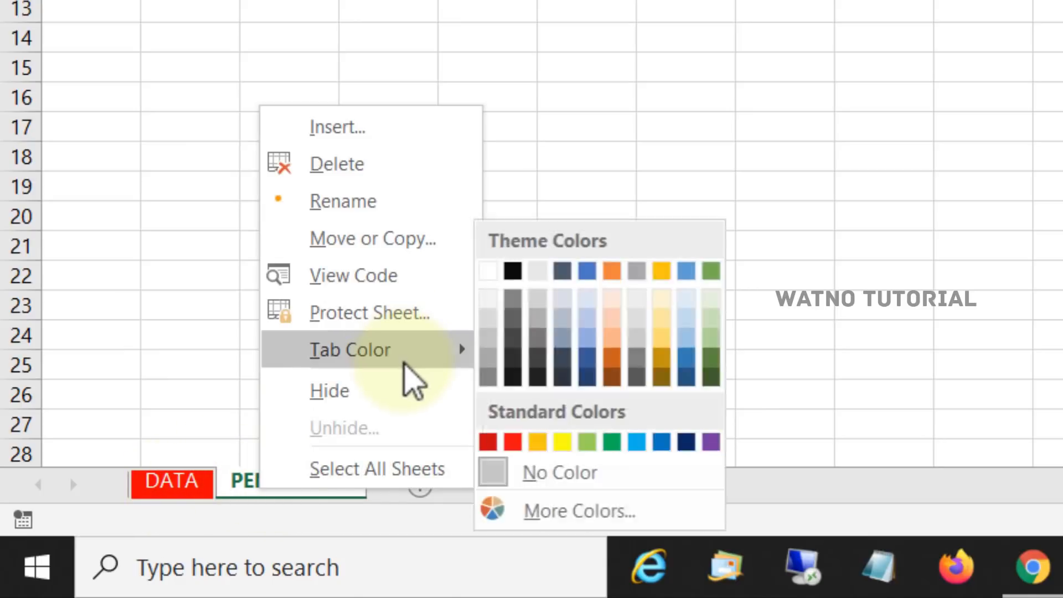
click(645, 443)
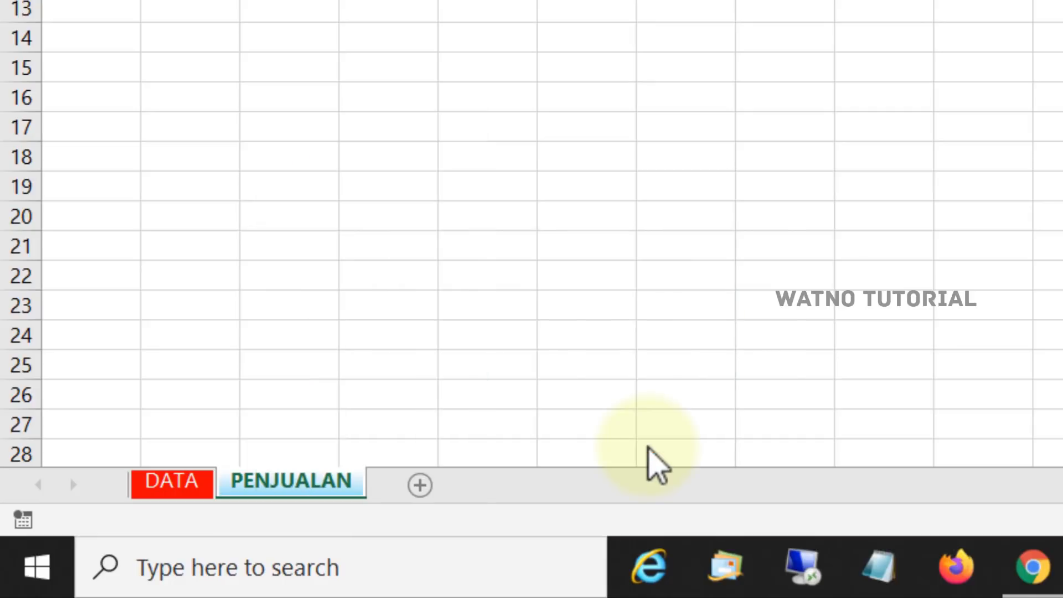
- Alternate between the DATA and PENJUALAN worksheets to compare their tab colors when active and inactive
click(195, 431)
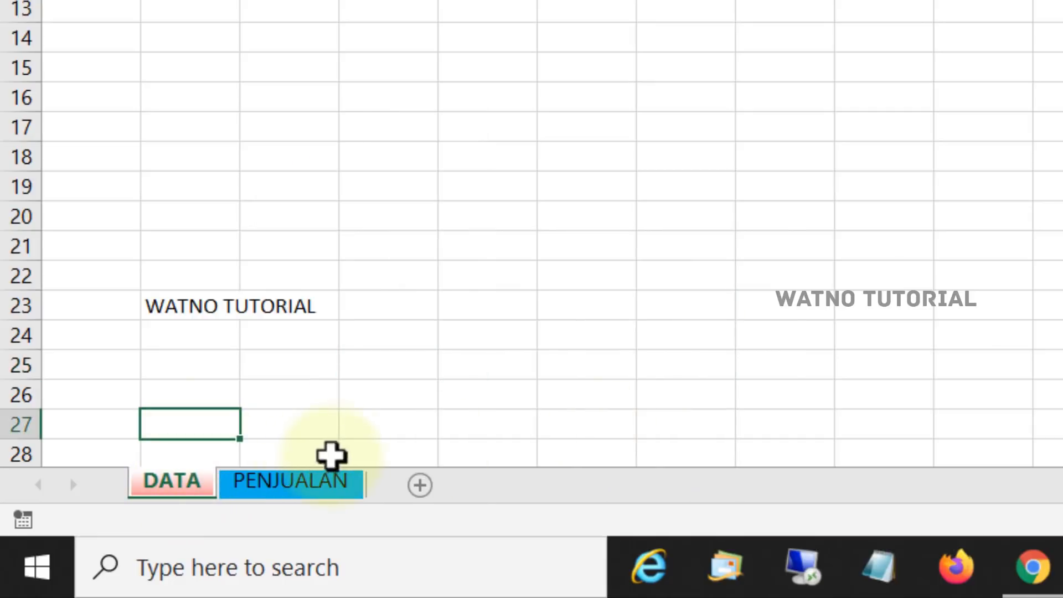
click(299, 485)
click(214, 486)
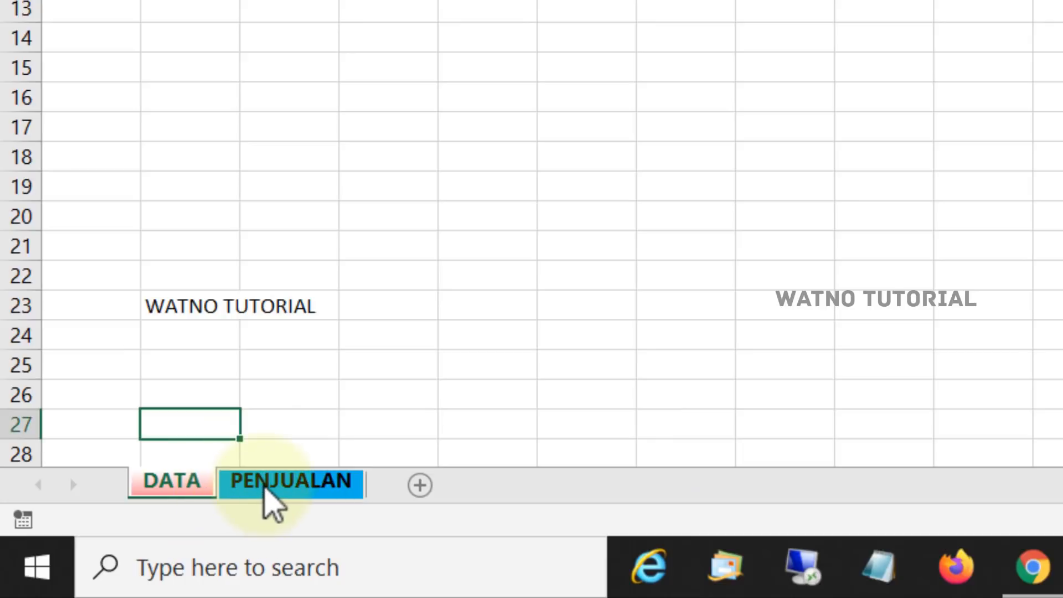
click(268, 483)
click(178, 482)
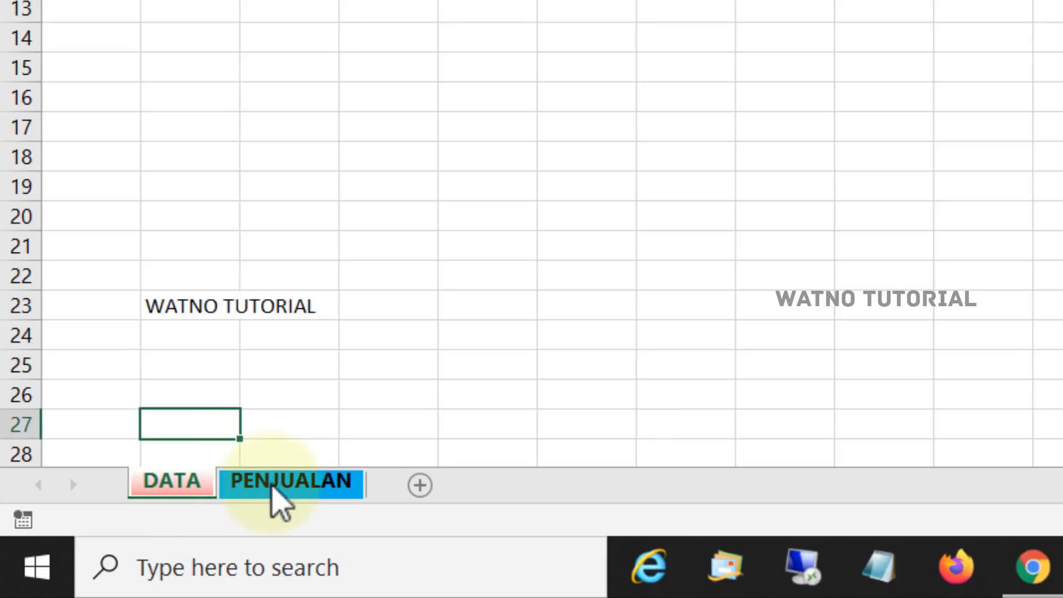
click(273, 488)
click(185, 487)
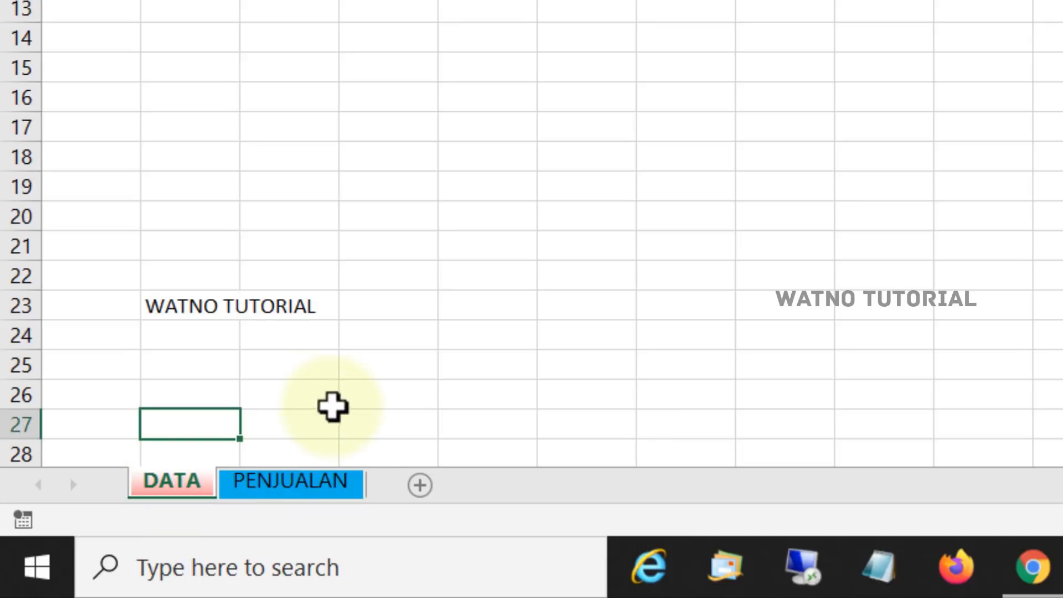
key(Up)
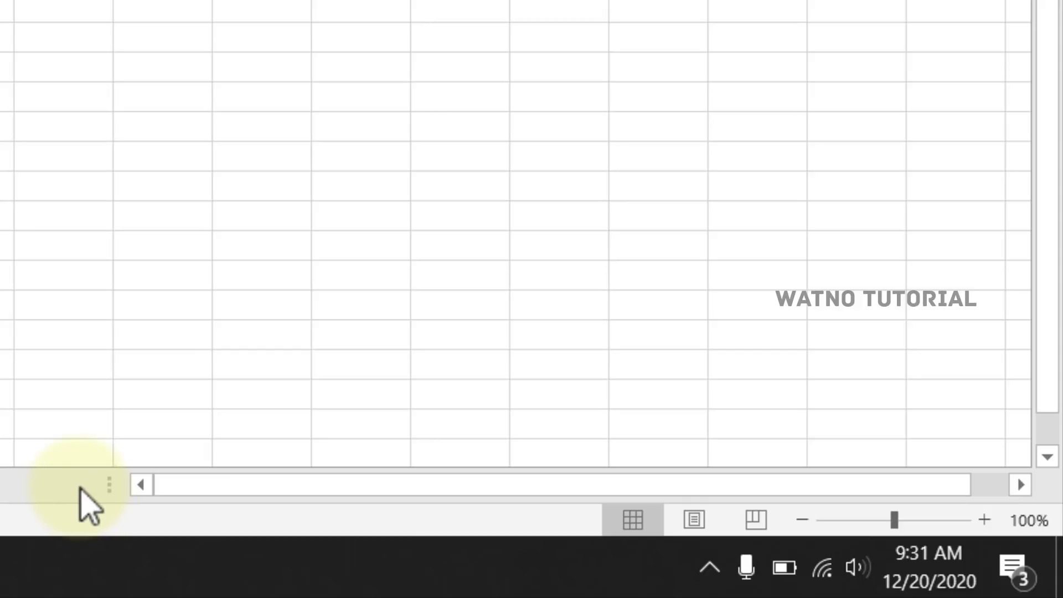
- View the columns farther to the right on the DATA worksheet, then return to the first columns
drag(191, 481, 382, 495)
click(1021, 485)
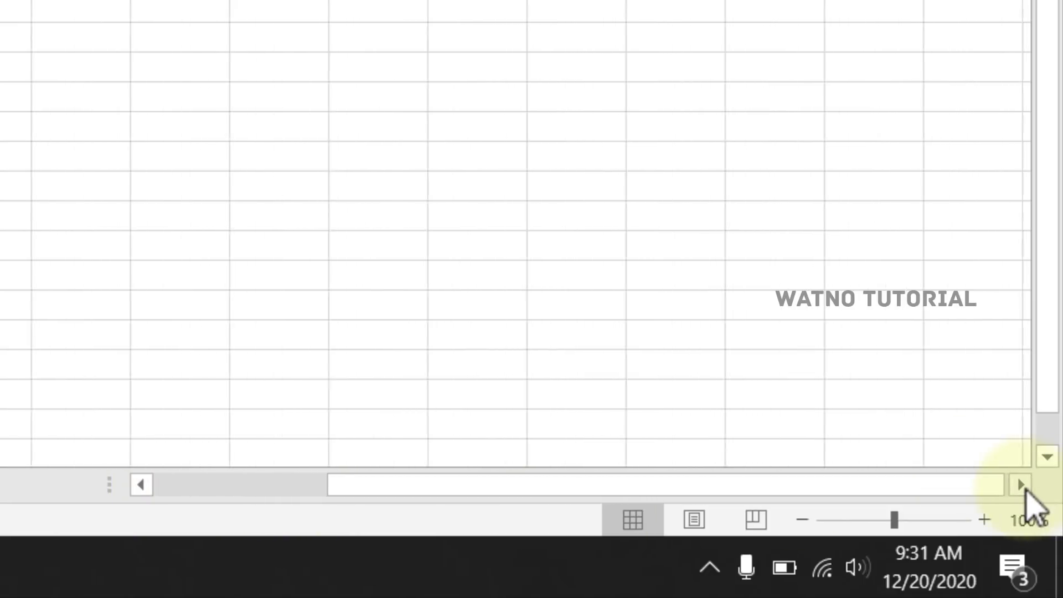
click(1022, 485)
click(1022, 485)
click(1022, 485)
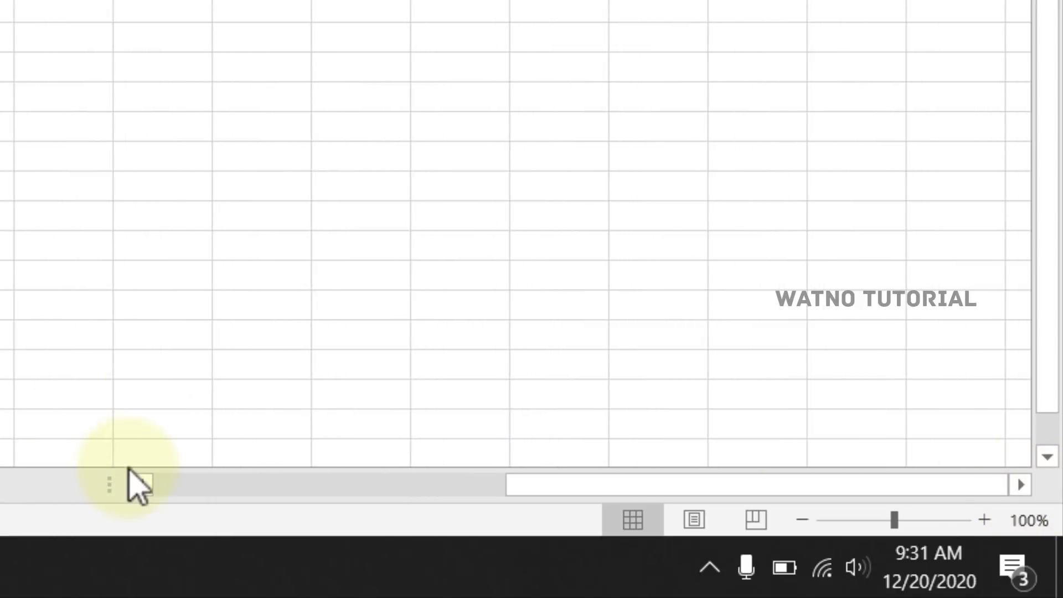
click(141, 485)
click(142, 486)
click(142, 486)
click(142, 485)
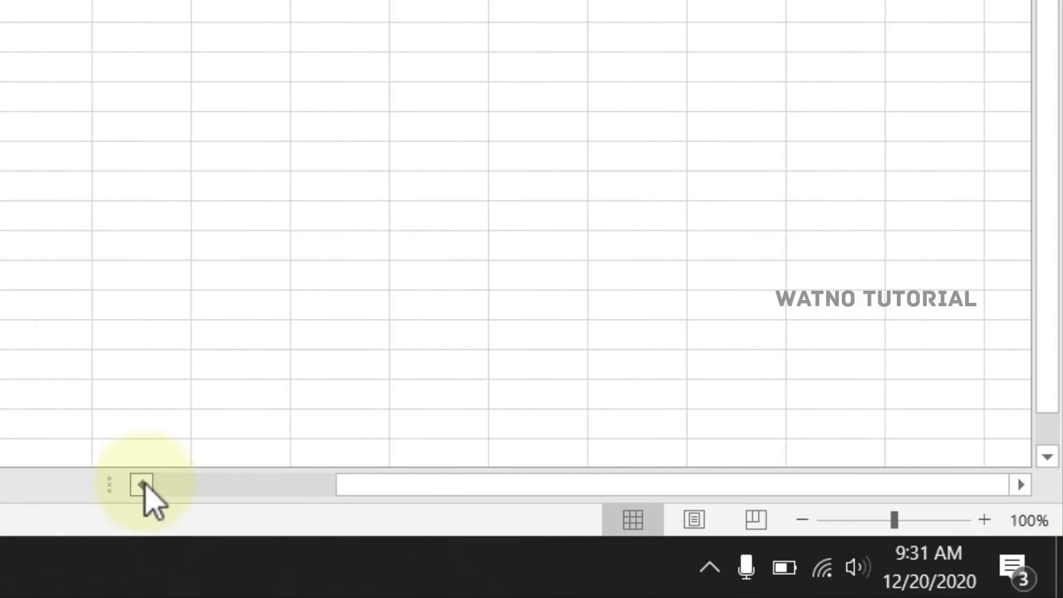
click(141, 485)
click(141, 485)
click(141, 485)
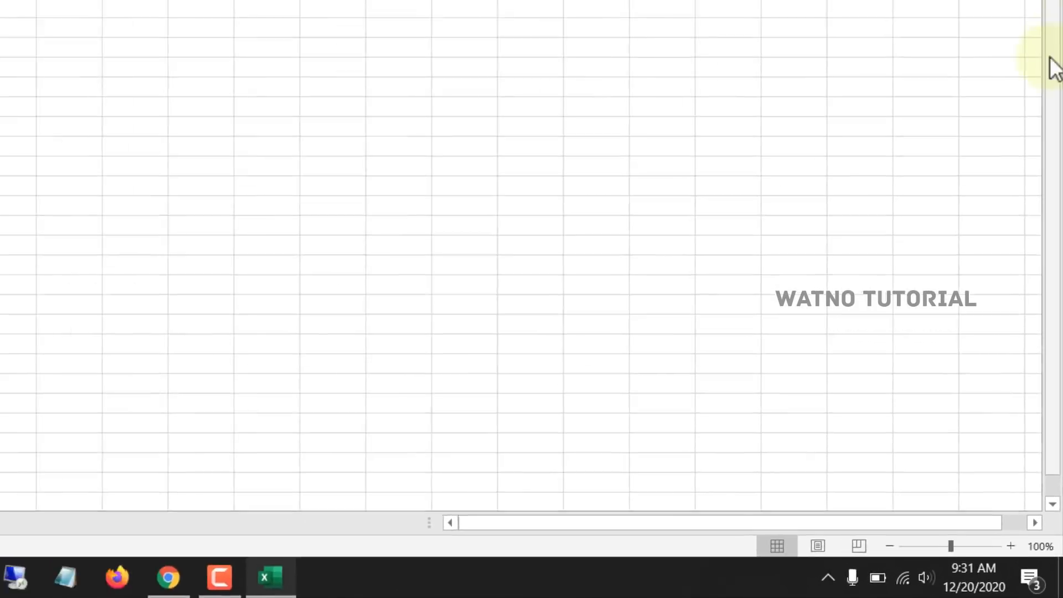
- View the lower rows of the DATA worksheet and shift the view sideways to start at column B
drag(1052, 13, 1060, 125)
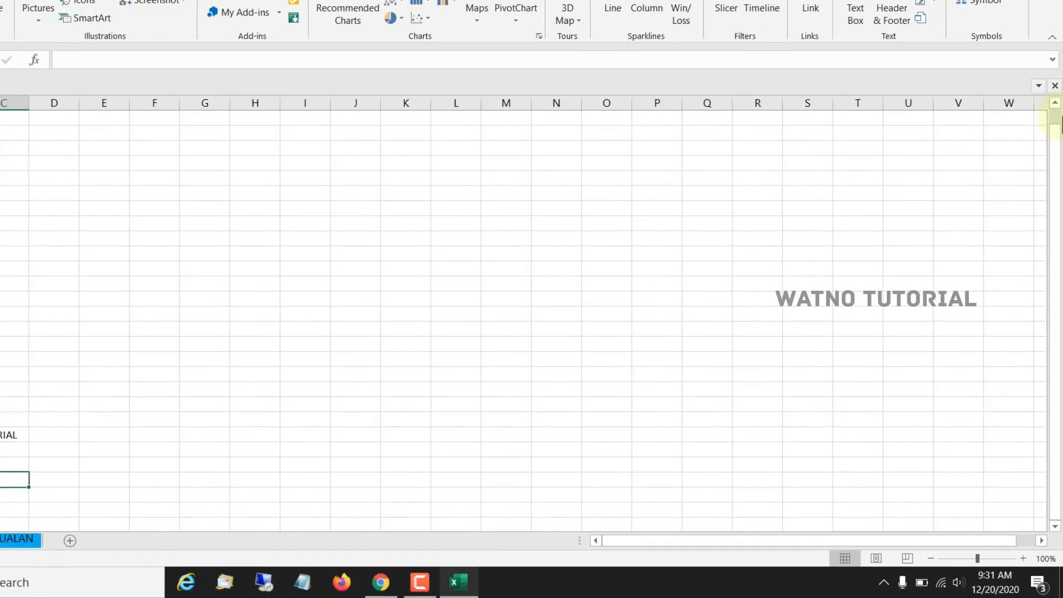
click(1055, 526)
click(1055, 527)
click(1055, 526)
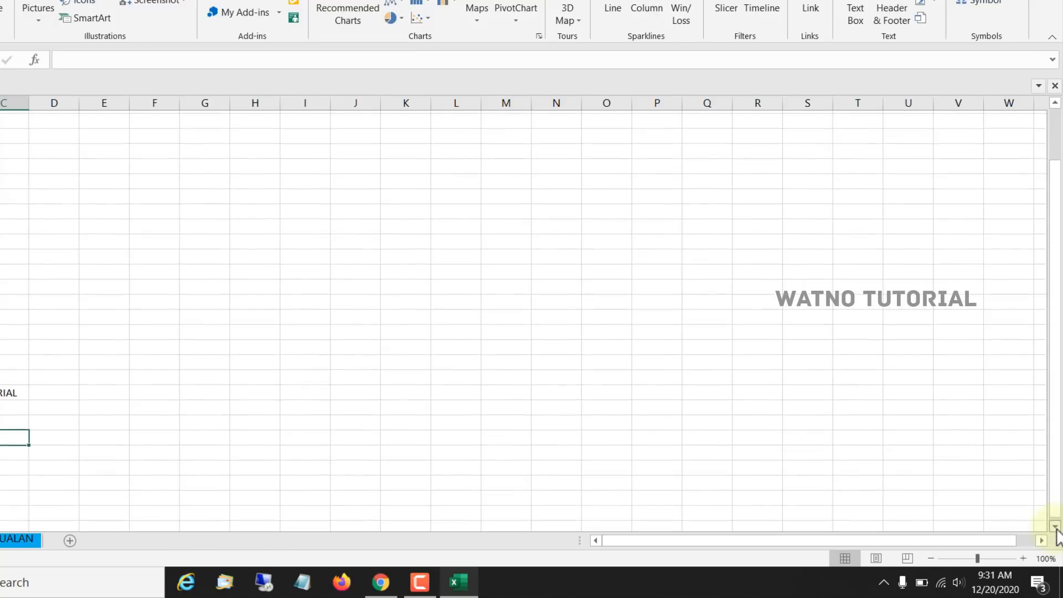
click(1055, 526)
click(1055, 526)
click(1055, 527)
click(1055, 527)
click(1055, 527)
click(1056, 528)
click(1056, 528)
click(1056, 528)
click(1055, 528)
click(1056, 527)
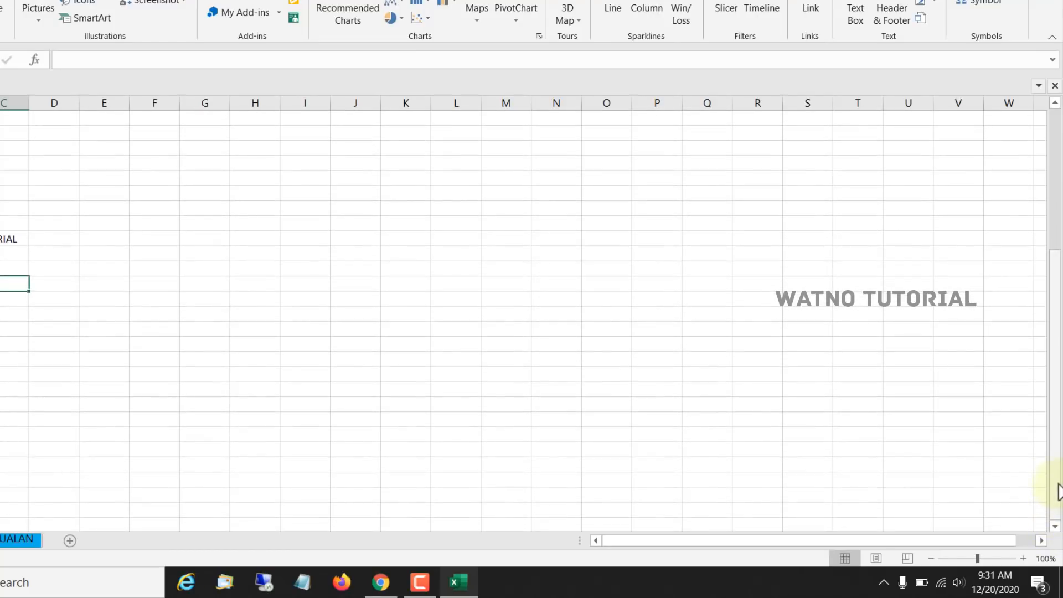
mouse_move(1056, 471)
mouse_down()
mouse_move(1059, 332)
mouse_move(1055, 455)
mouse_up()
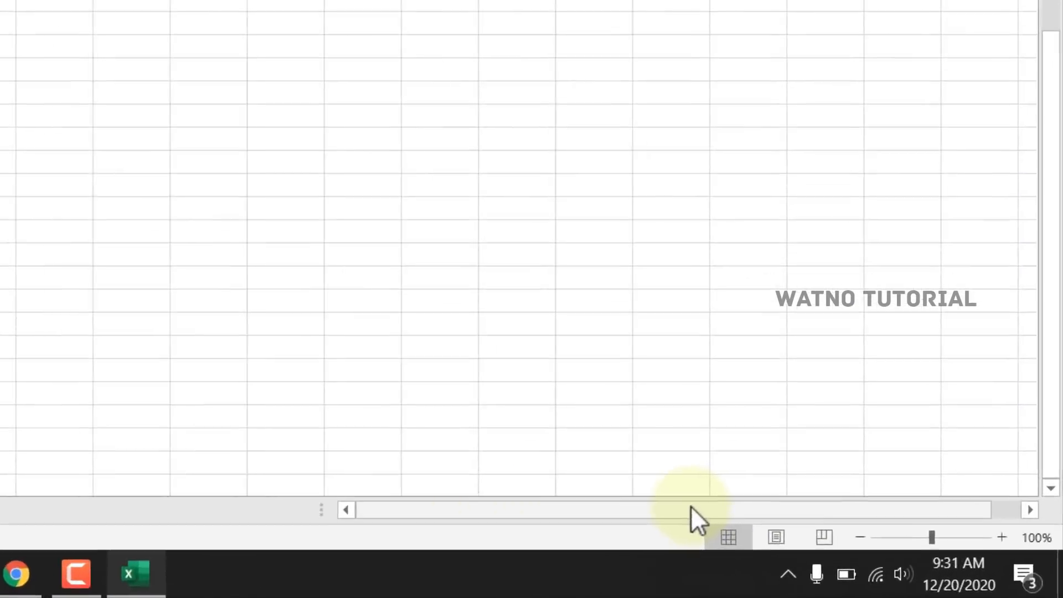
drag(815, 542, 864, 541)
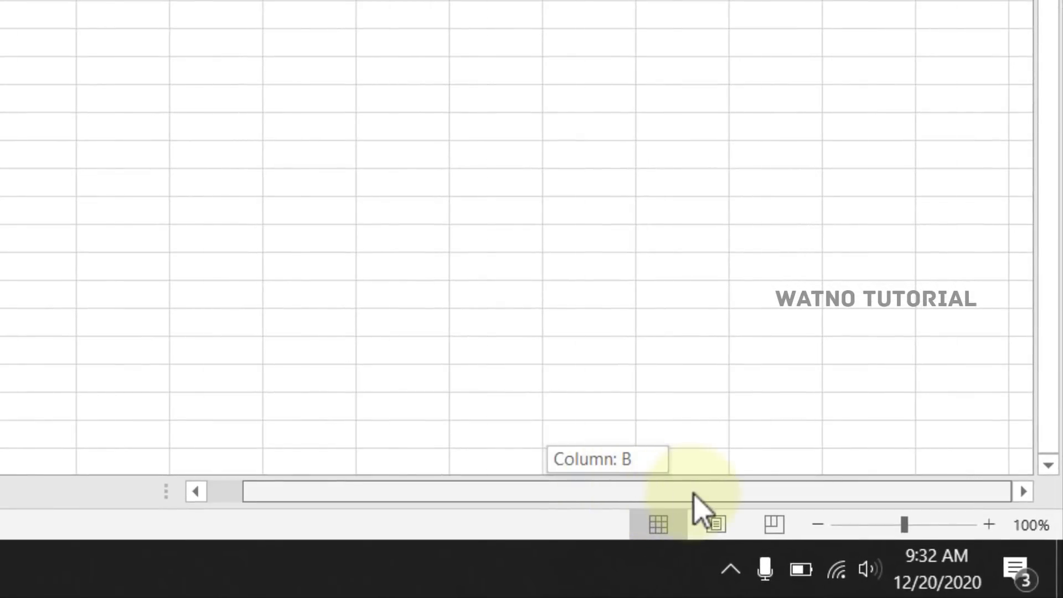
drag(697, 505, 696, 506)
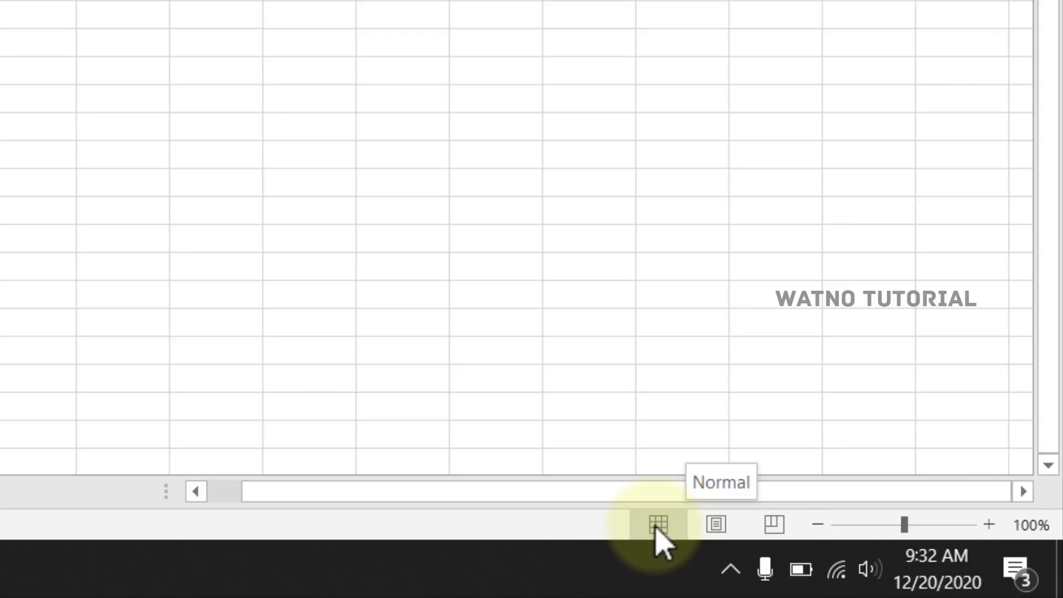
- Switch the DATA worksheet to Page Layout view and look over its pages, headers and footers
click(714, 526)
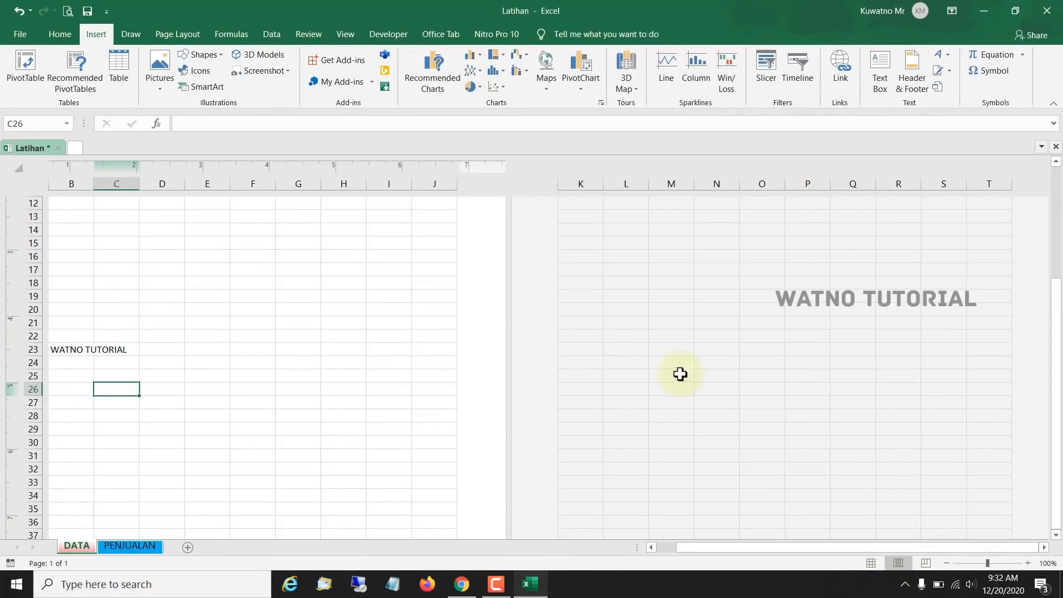
scroll(608, 375, up, 4)
scroll(607, 375, down, 12)
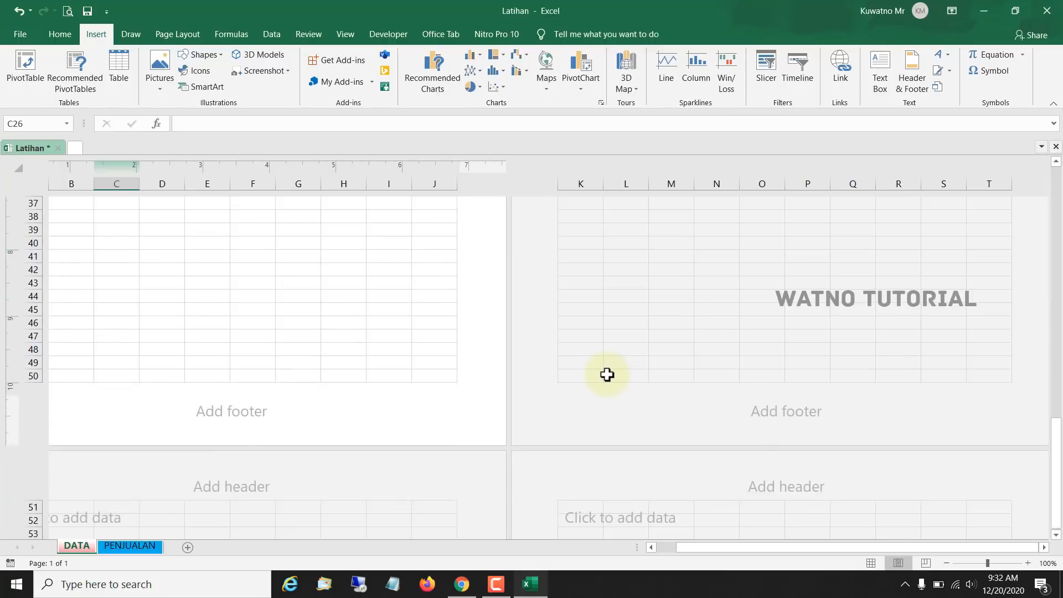
scroll(608, 375, up, 15)
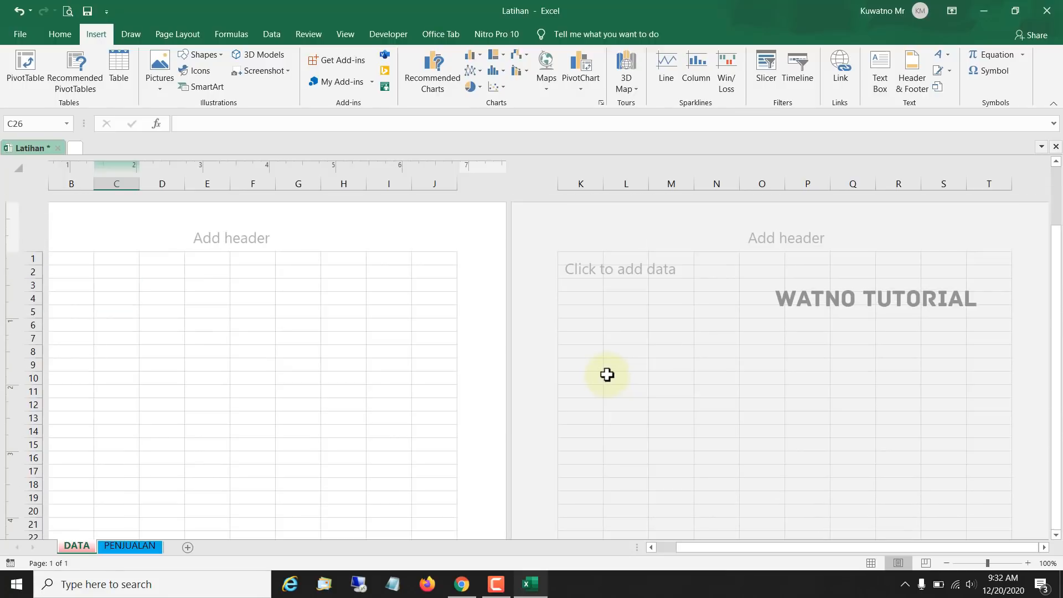
scroll(613, 347, down, 7)
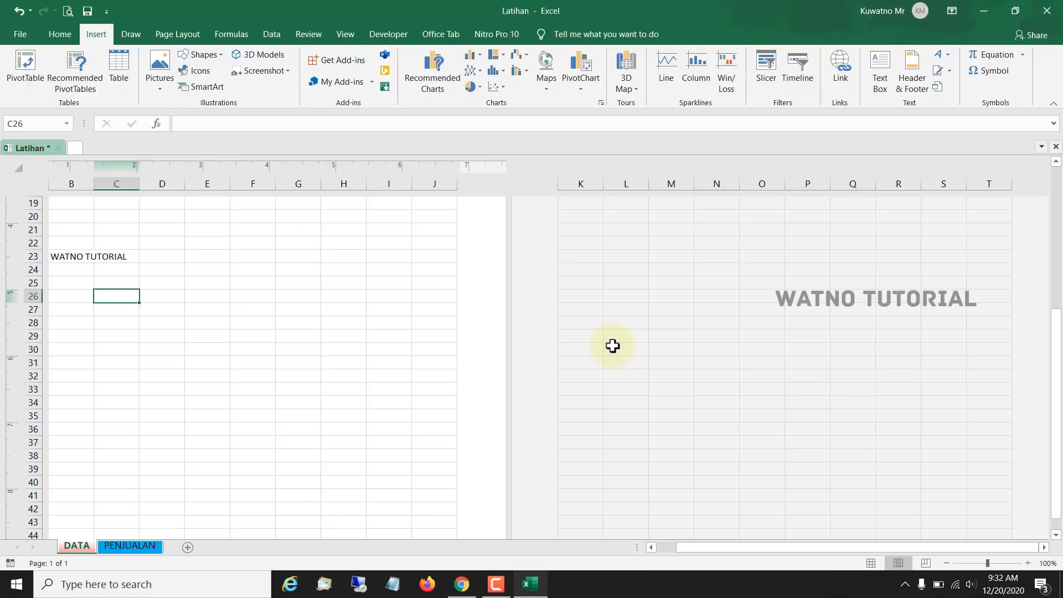
- Switch the DATA worksheet to Page Break Preview and delete the WATNO TUTORIAL text from cell B23
scroll(613, 347, up, 3)
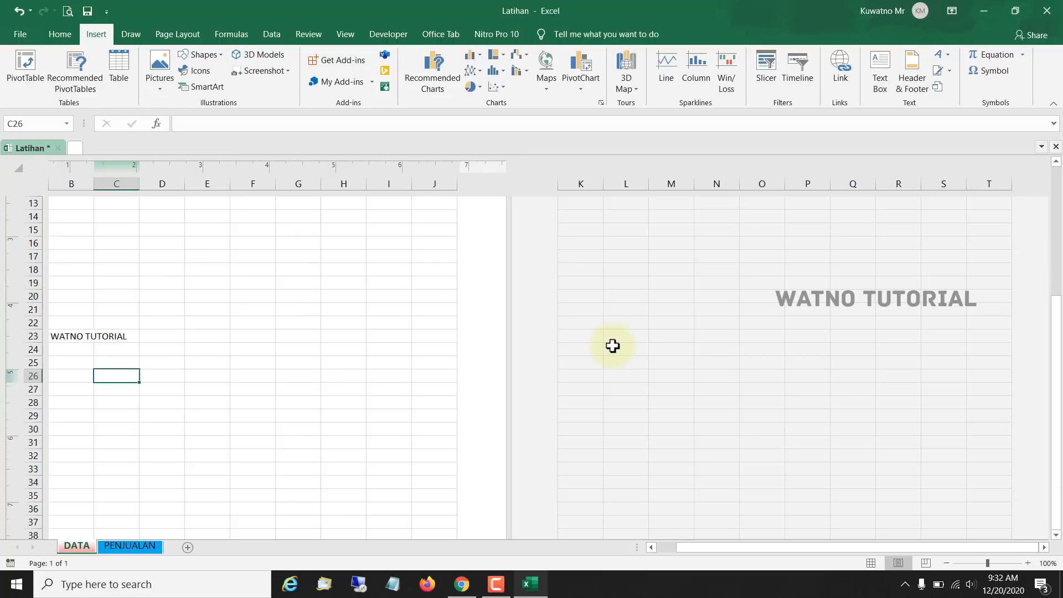
click(924, 561)
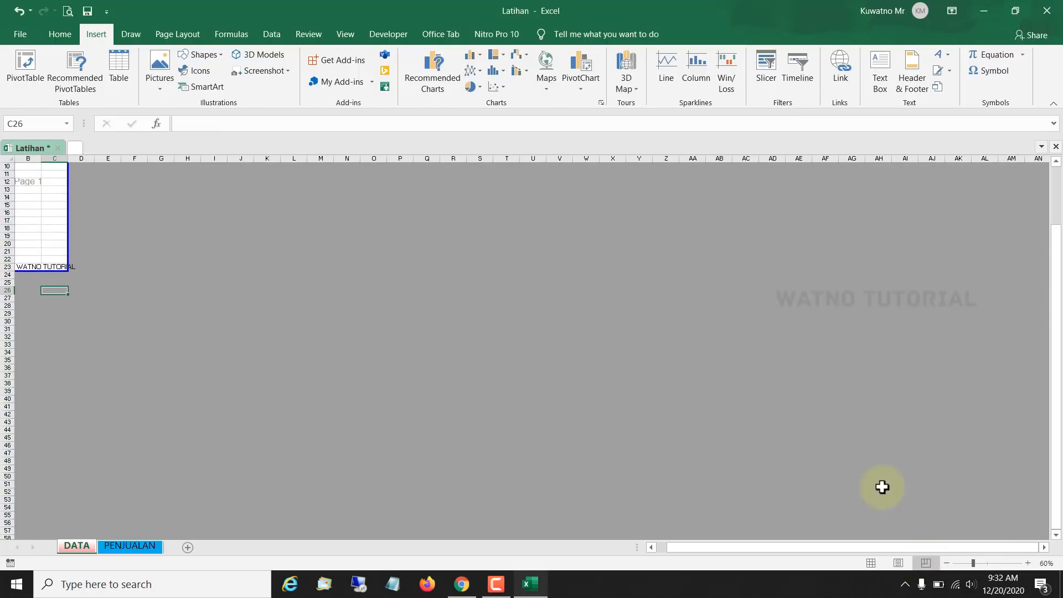
click(59, 268)
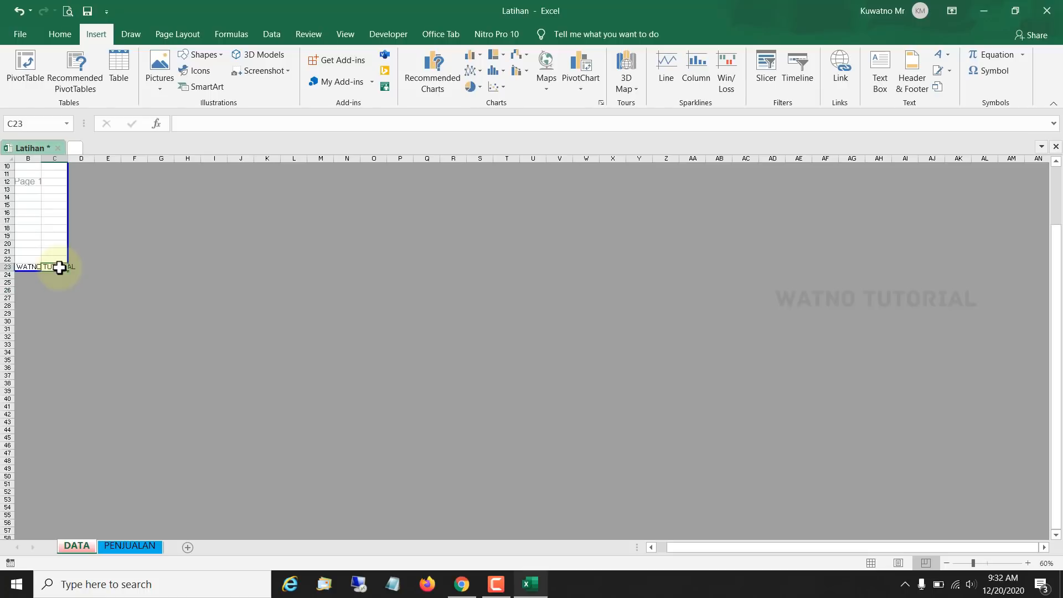
click(23, 266)
click(55, 266)
click(33, 267)
key(Delete)
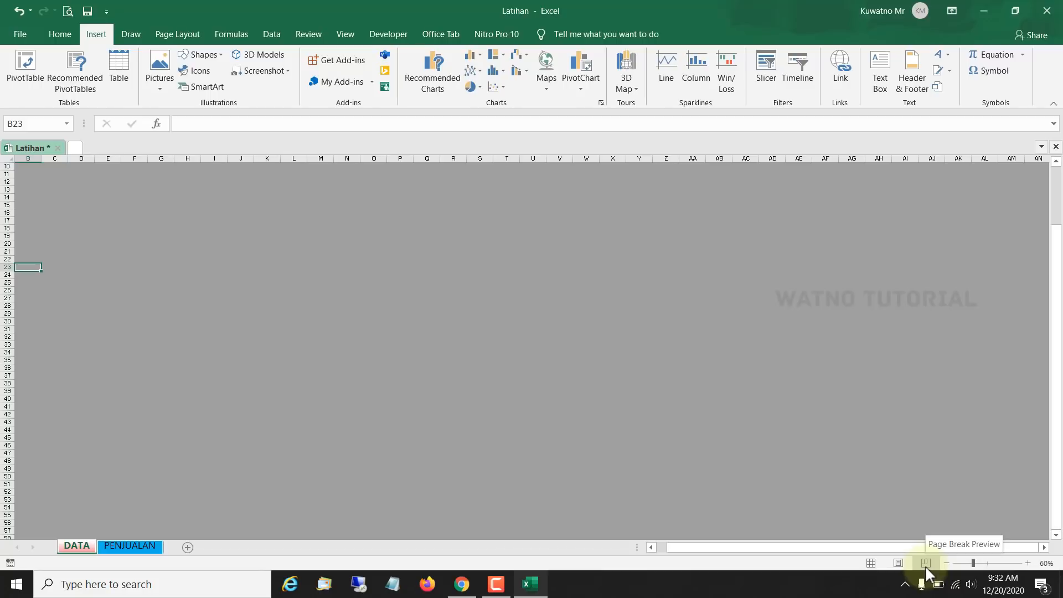
- Enter the text WATNO TUTORIAL in cell N23 of the DATA worksheet
click(351, 264)
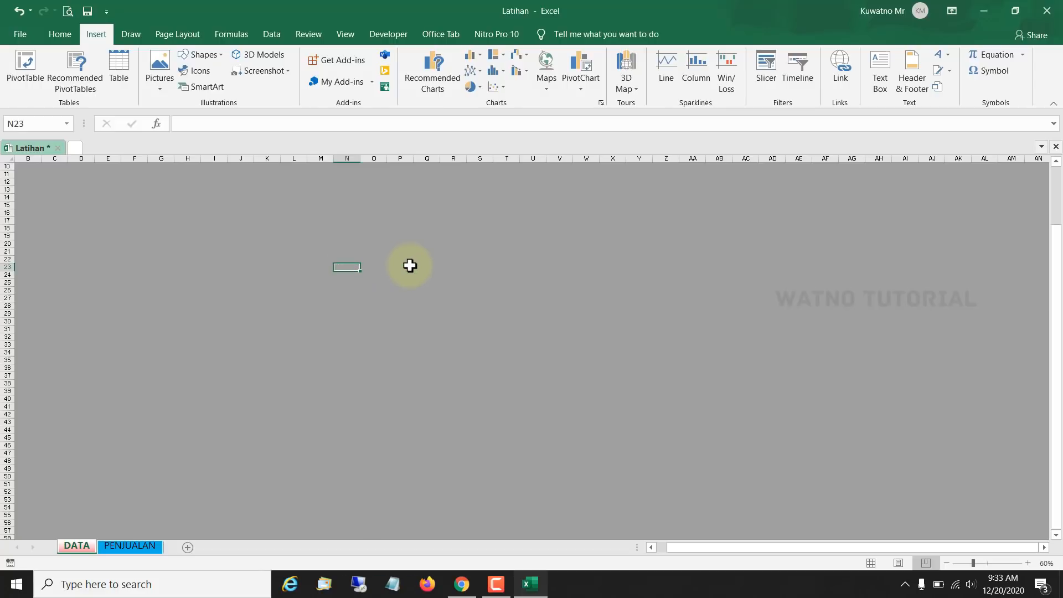
text(WATNO TUTORIAL)
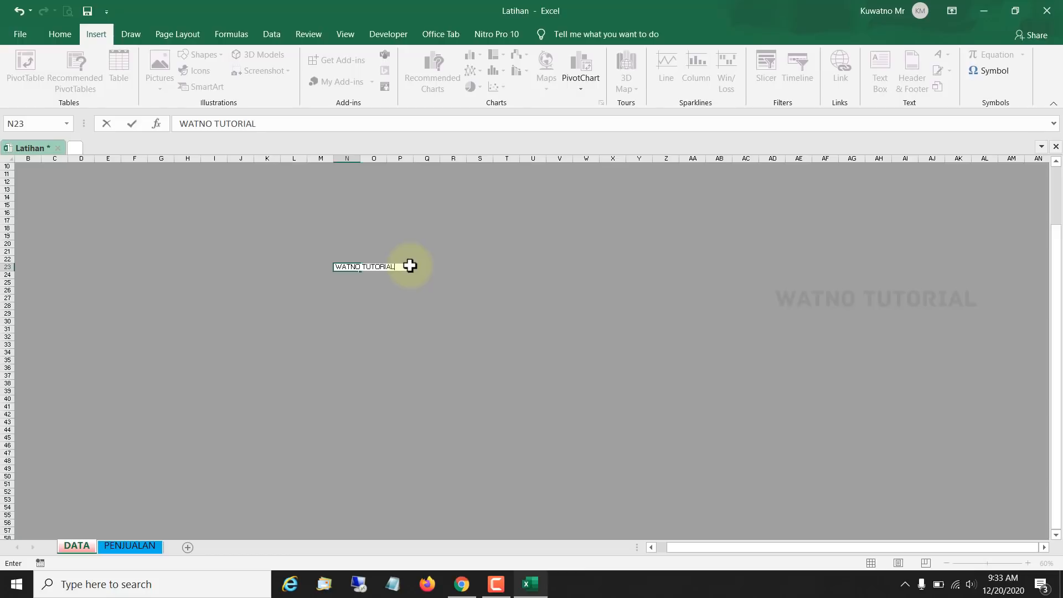
key(Return)
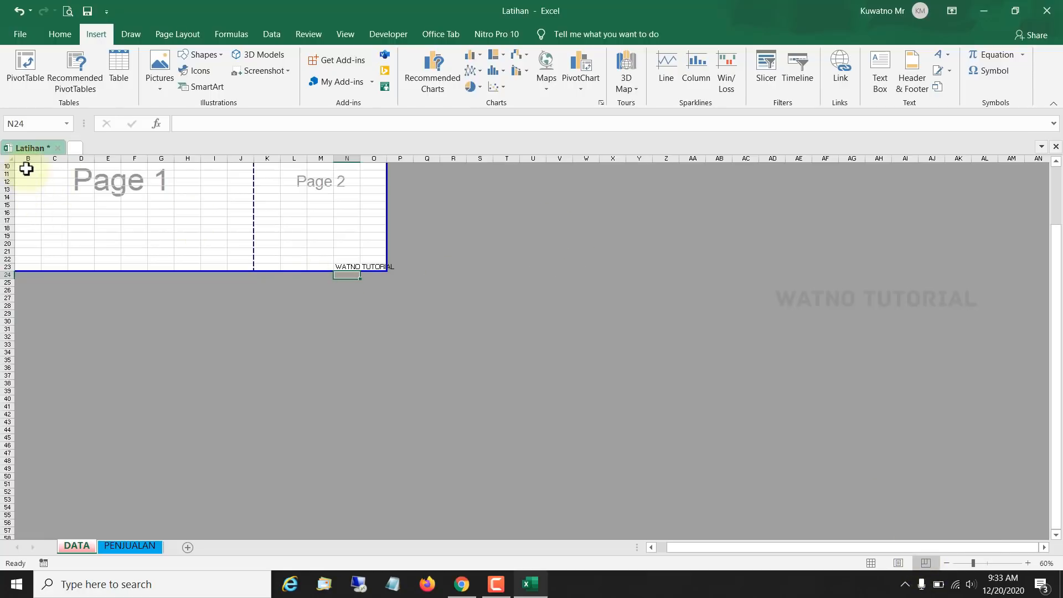
- Examine the page areas in Page Break Preview from cell A1 to the text's end at N23 and O23
scroll(27, 169, up, 3)
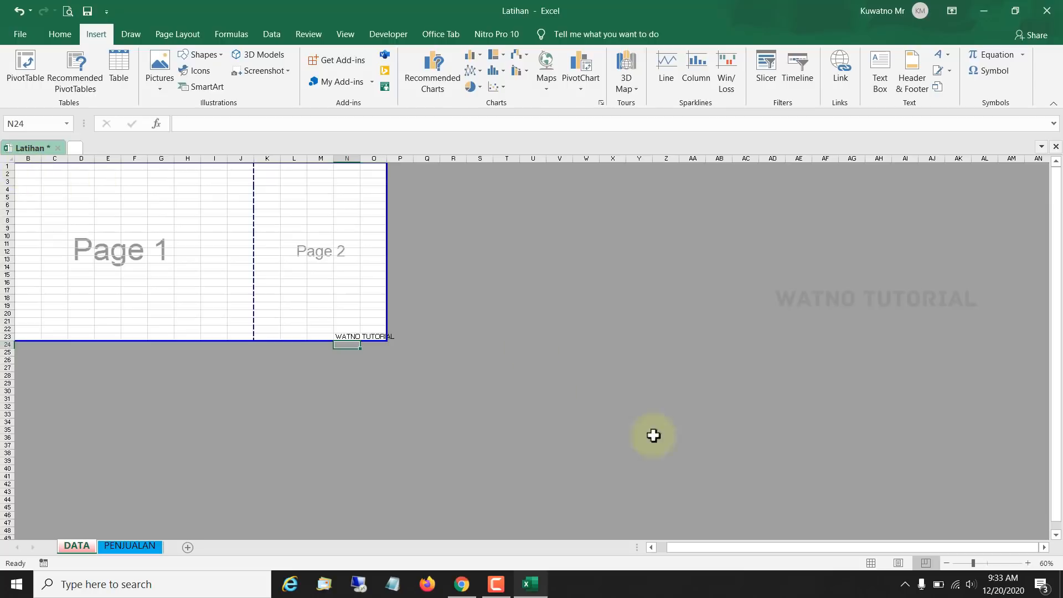
drag(795, 547, 684, 547)
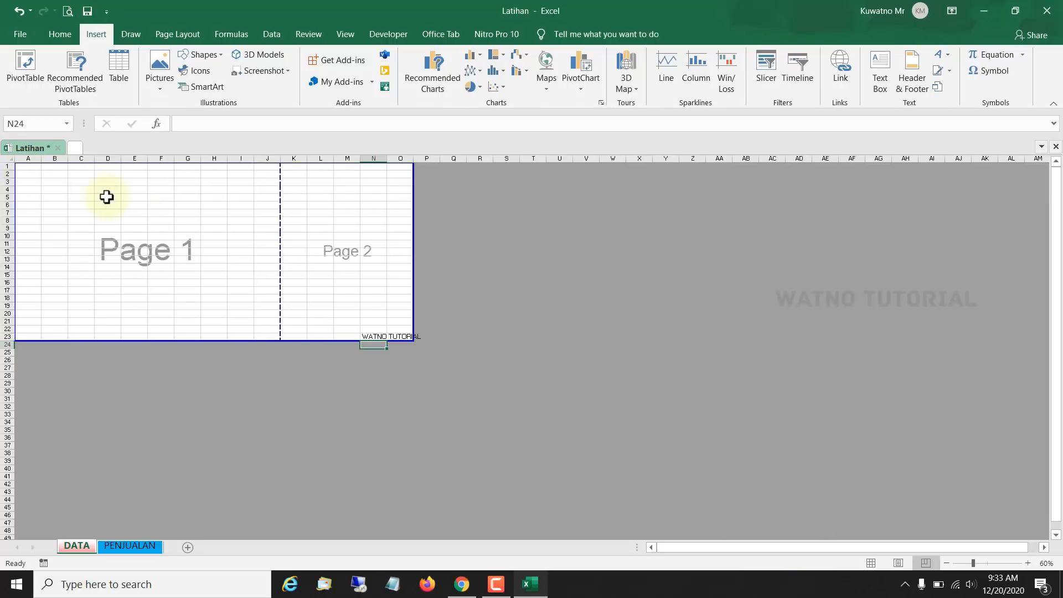
click(34, 168)
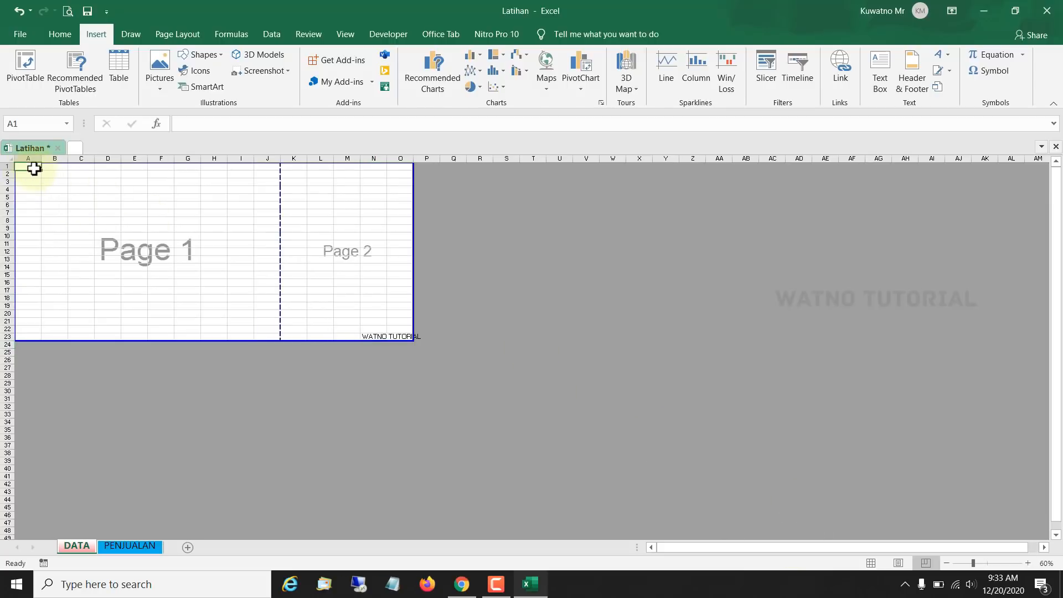
click(399, 337)
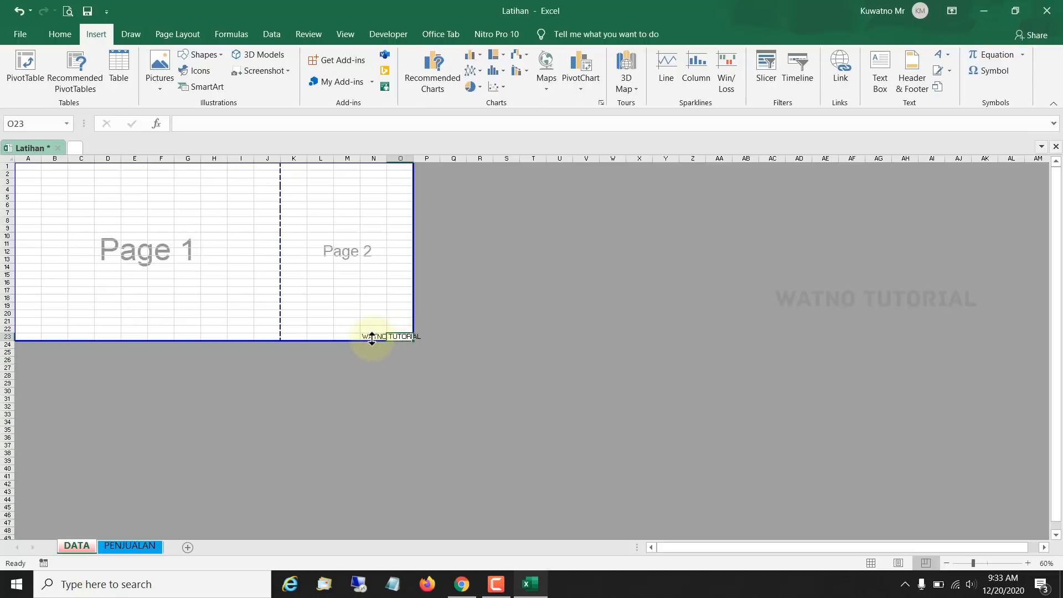
click(374, 336)
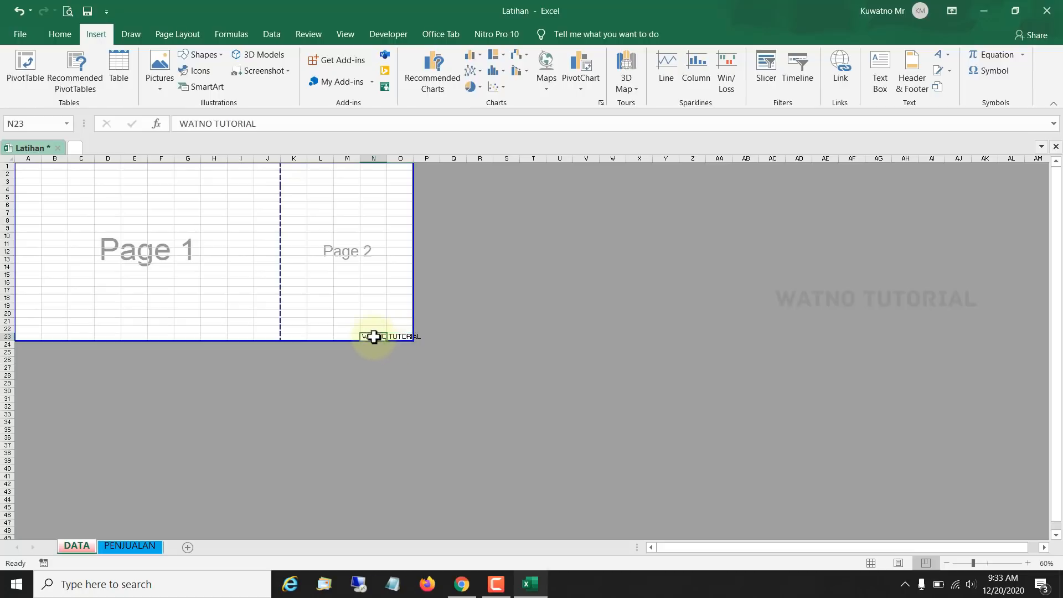
click(402, 335)
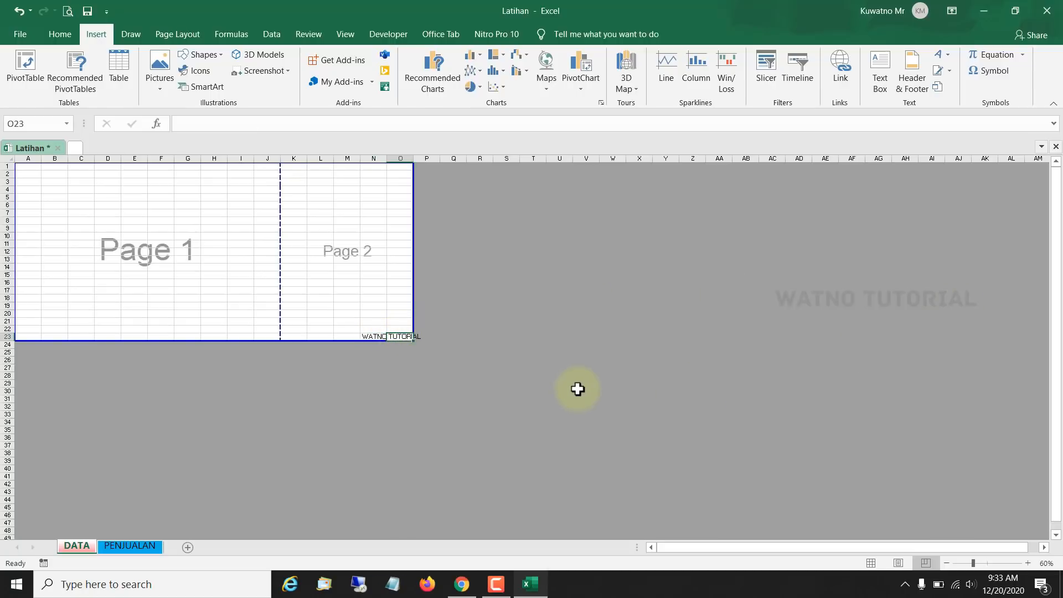
- Return the DATA worksheet to Normal view, clear the text in cell N23, and select cell A2
click(870, 562)
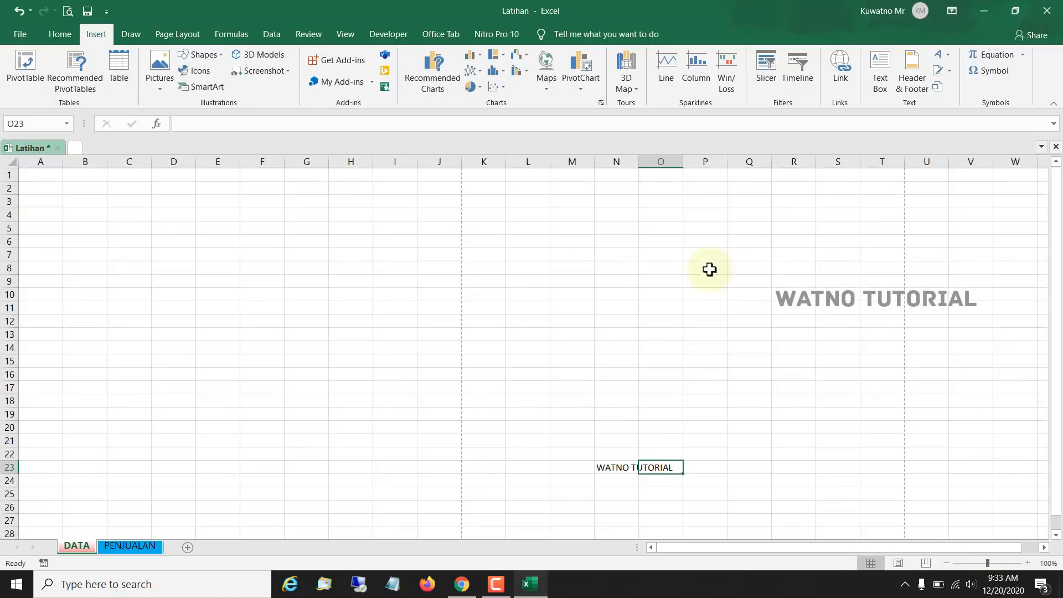
click(613, 466)
key(Delete)
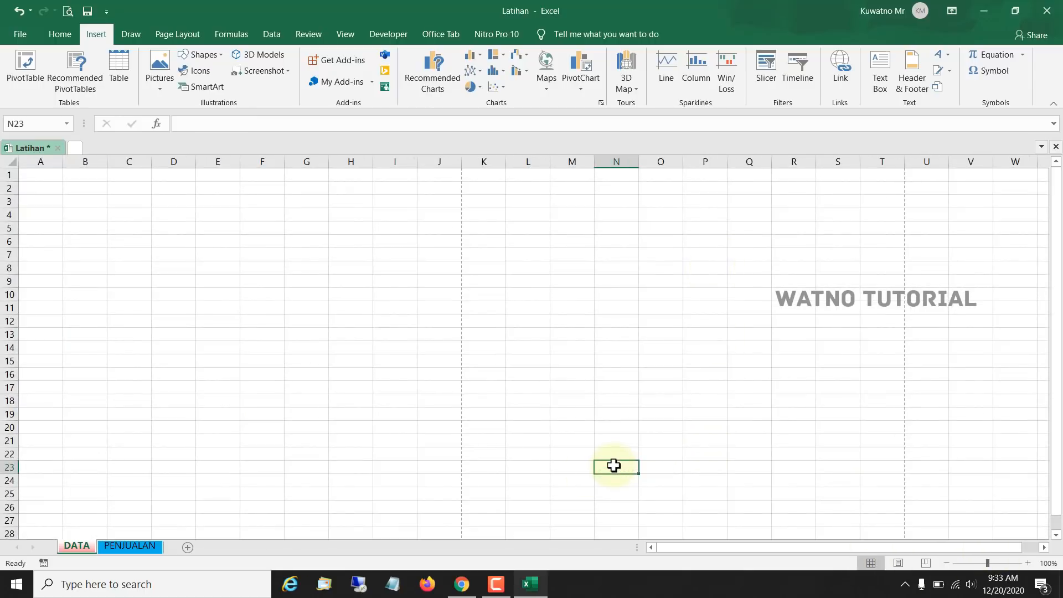
click(44, 183)
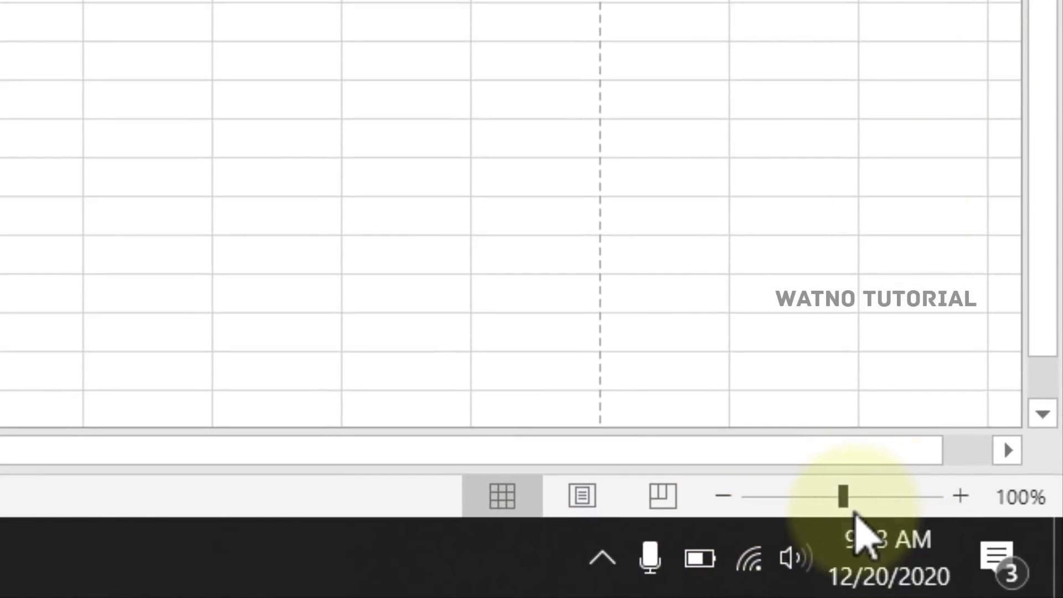
- Try different zoom levels on the DATA worksheet, finishing zoomed out to 50%
drag(846, 500, 878, 504)
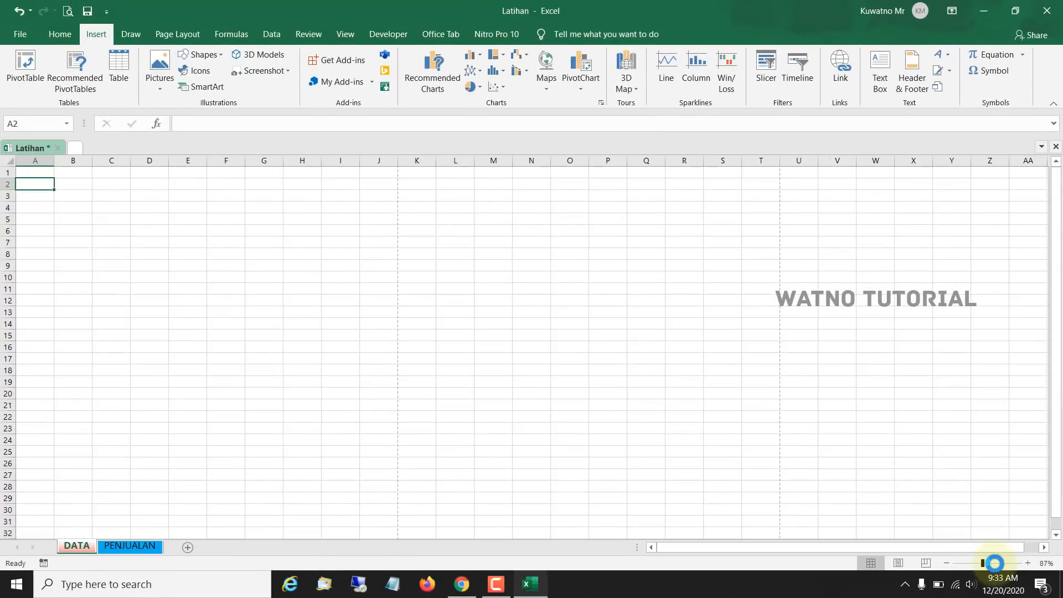
mouse_move(983, 563)
mouse_down()
mouse_move(1012, 566)
mouse_move(957, 563)
mouse_move(982, 564)
mouse_up()
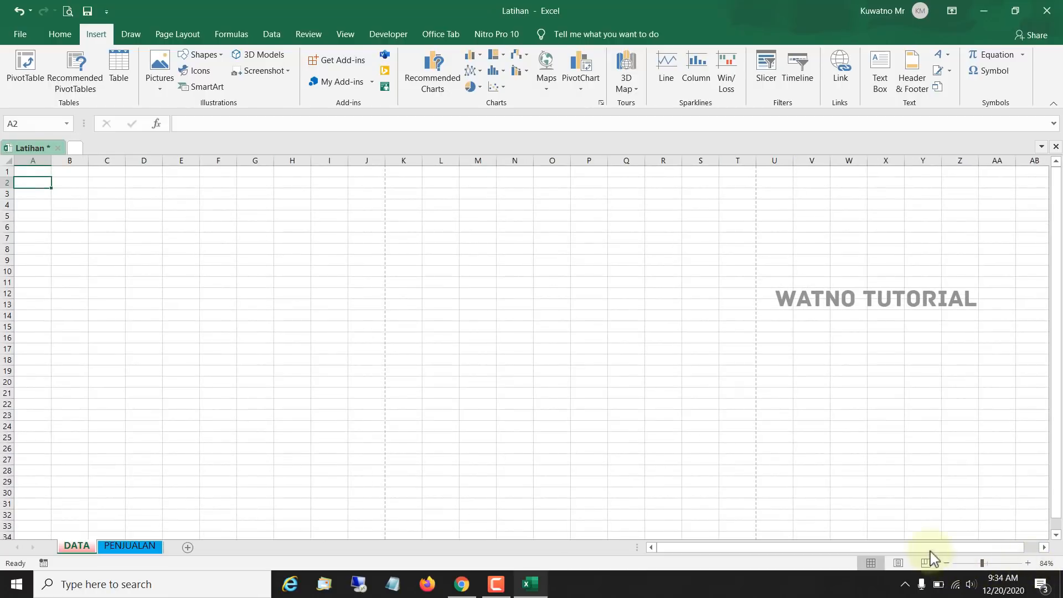
click(945, 564)
click(946, 564)
click(945, 563)
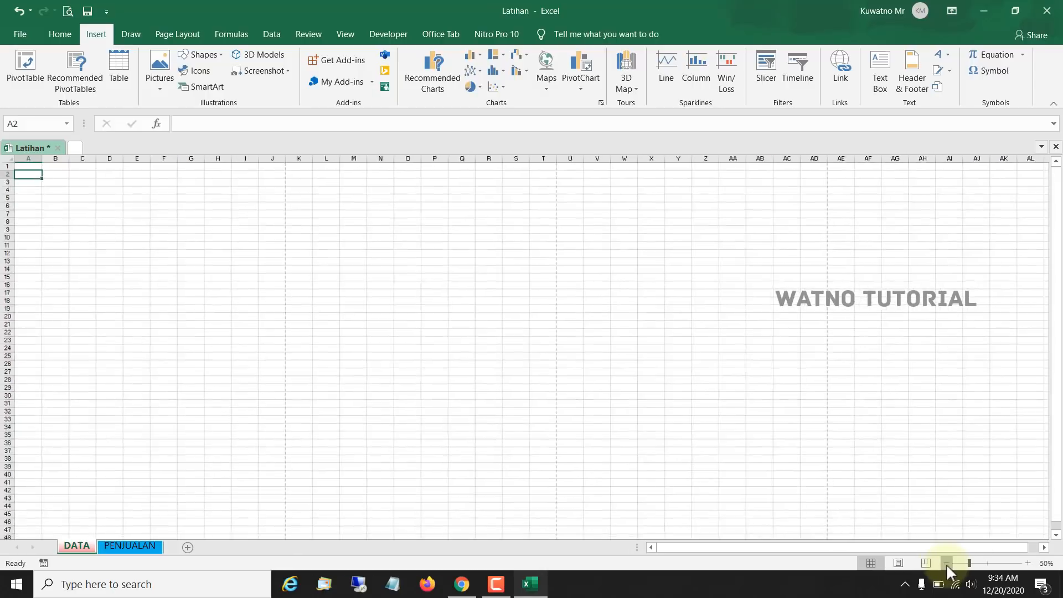
click(945, 564)
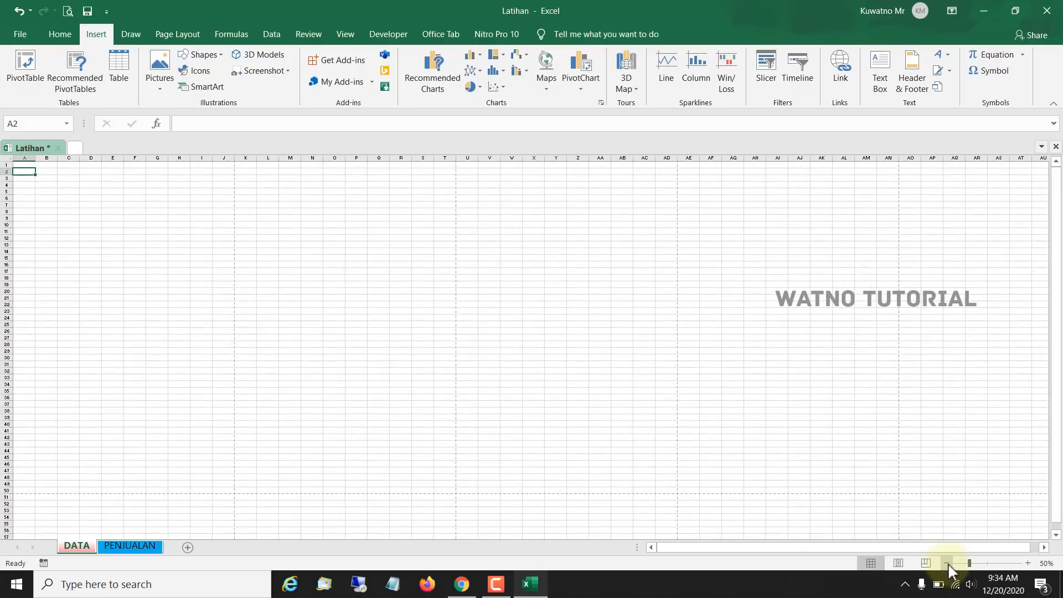
- Zoom the DATA worksheet in stepwise to 110%, and bring it back to 100%
click(1029, 564)
click(1028, 564)
click(1028, 563)
click(1028, 564)
click(1028, 563)
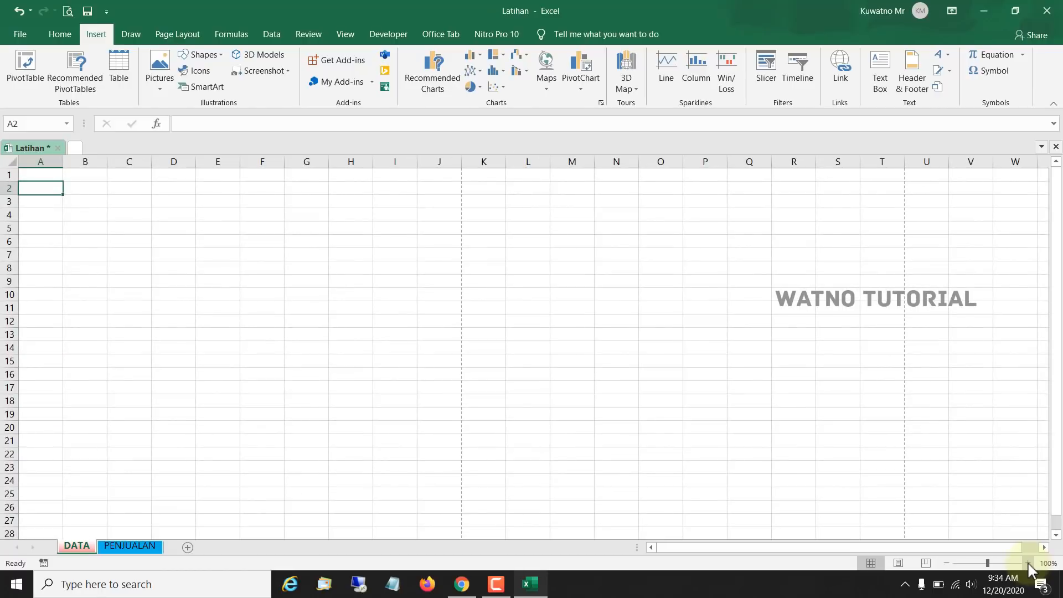
click(1028, 564)
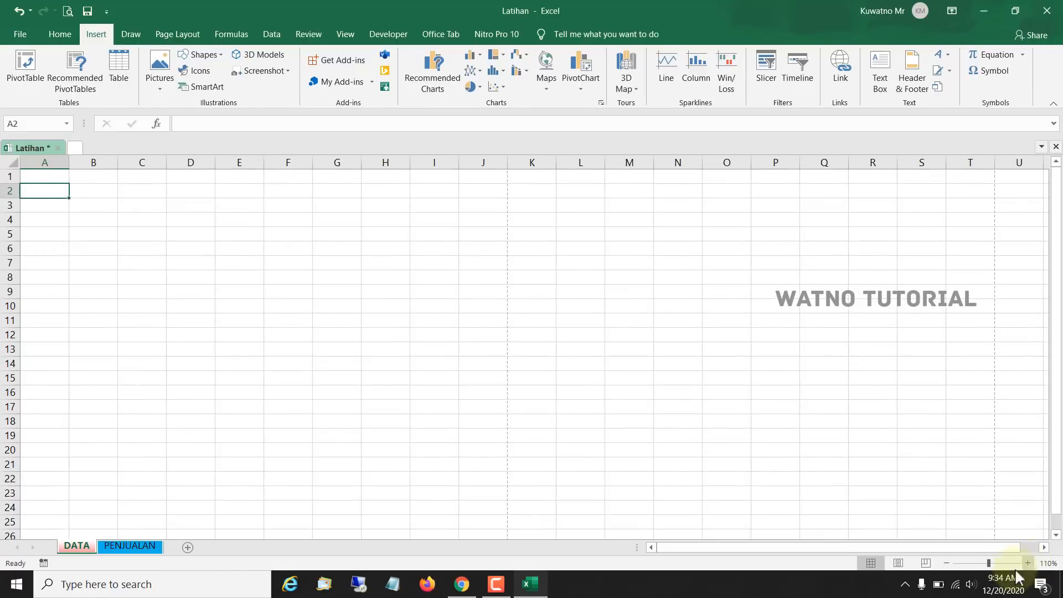
click(947, 563)
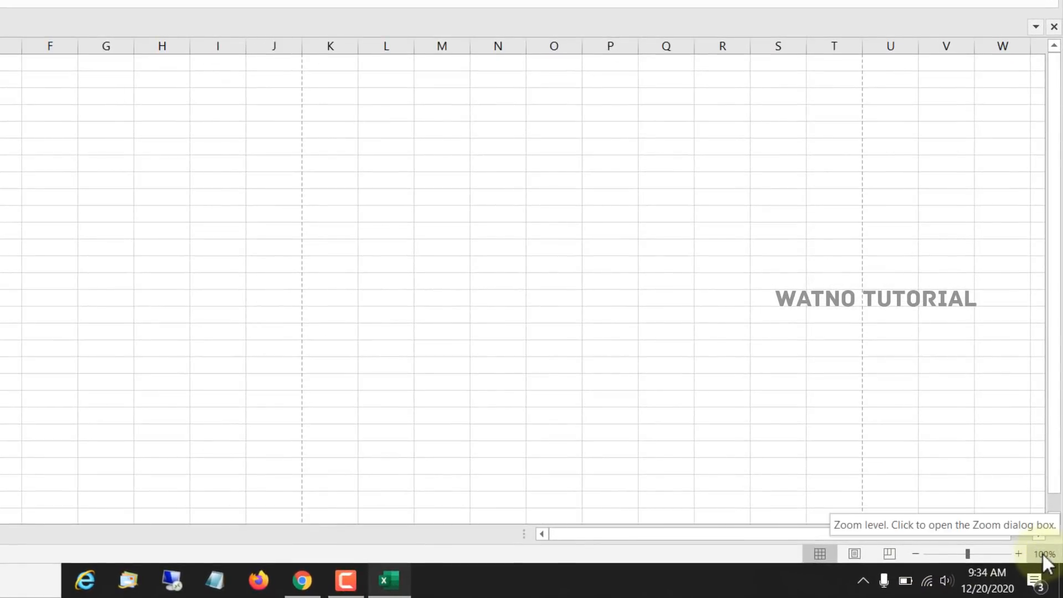
- Apply a custom magnification of 80% through the Zoom dialog, and restore the worksheet to 100%
click(1044, 555)
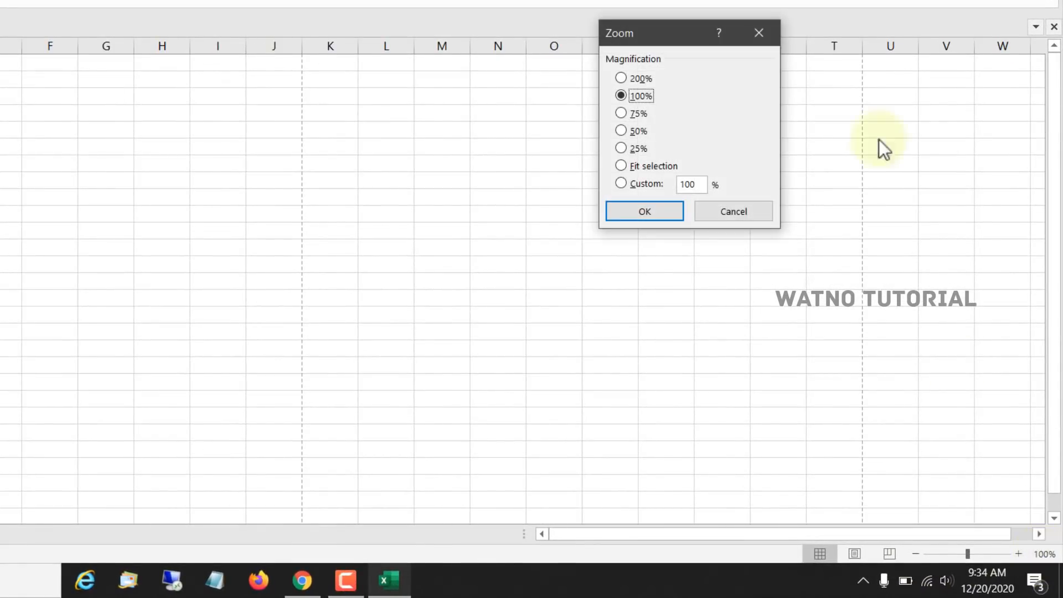
click(761, 35)
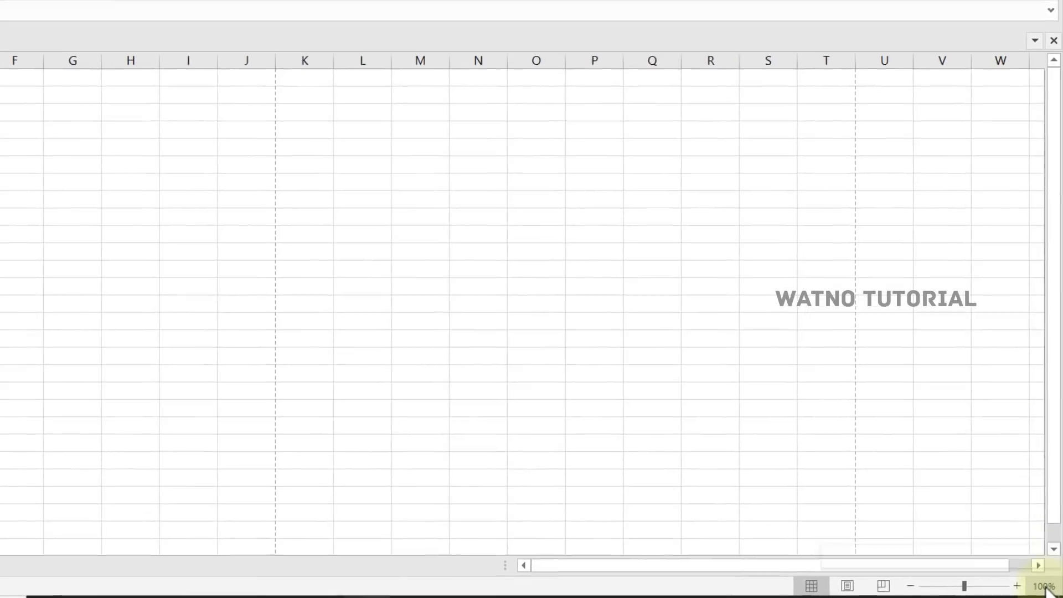
click(1045, 555)
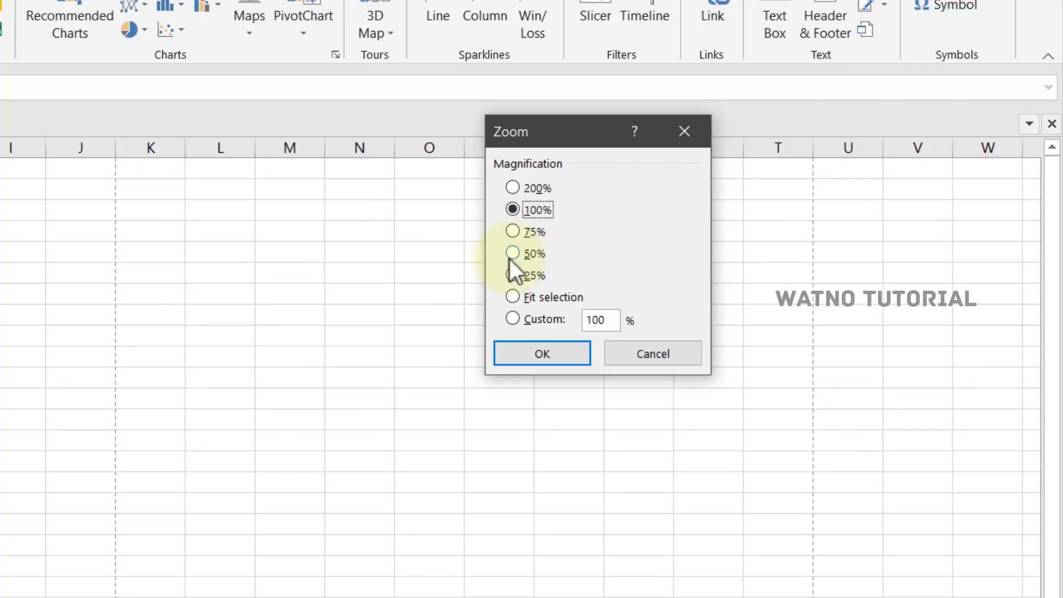
click(516, 319)
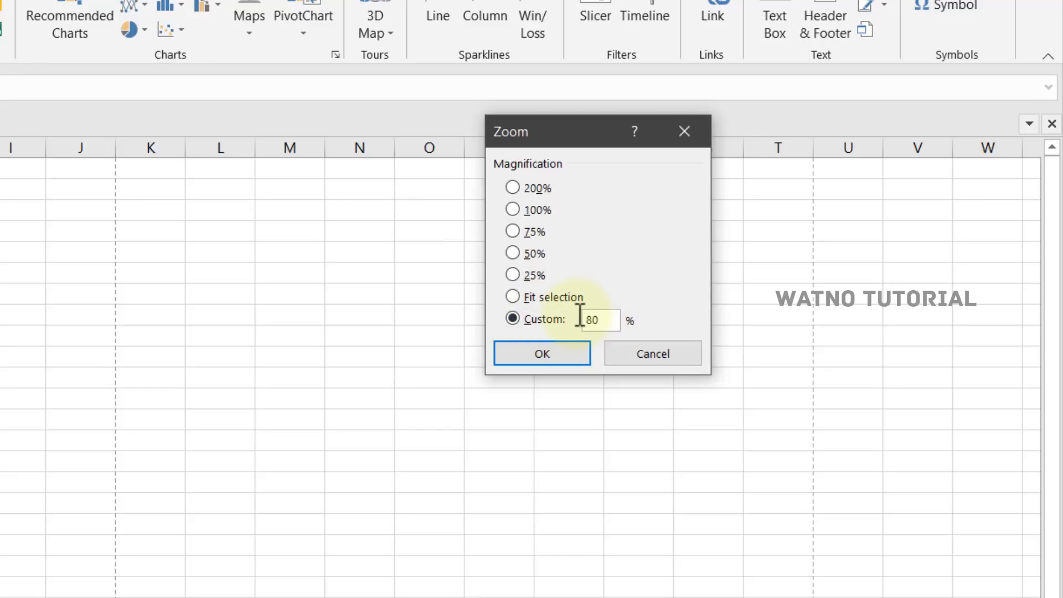
text(%)
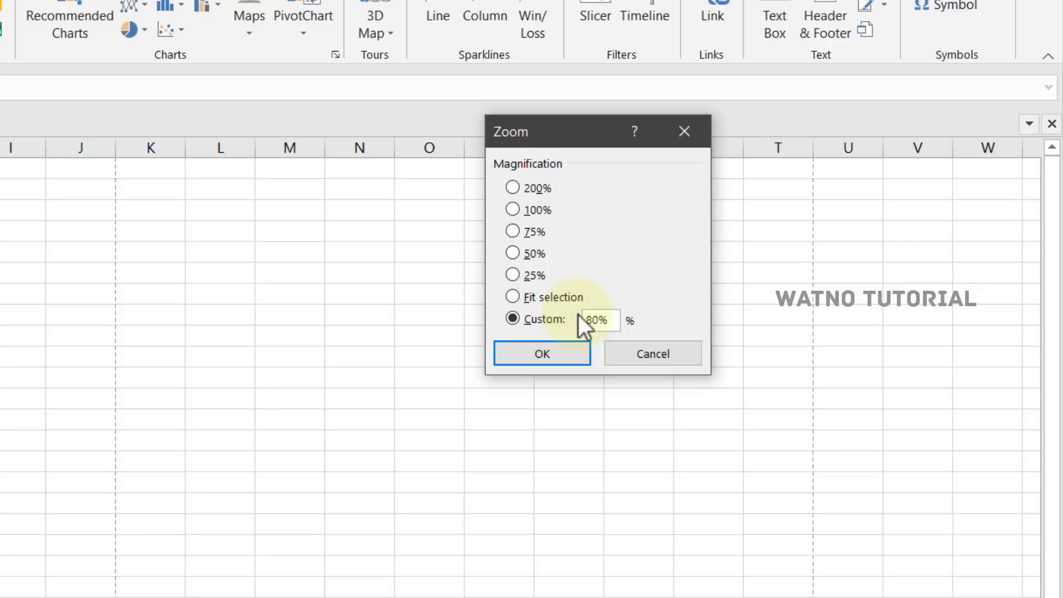
click(543, 360)
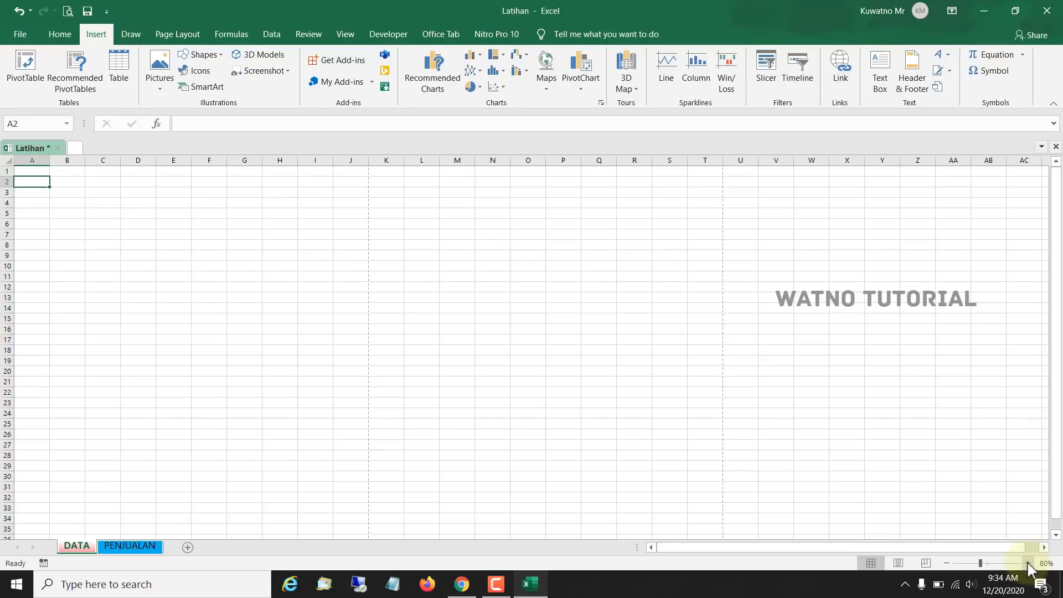
click(1027, 563)
click(1028, 564)
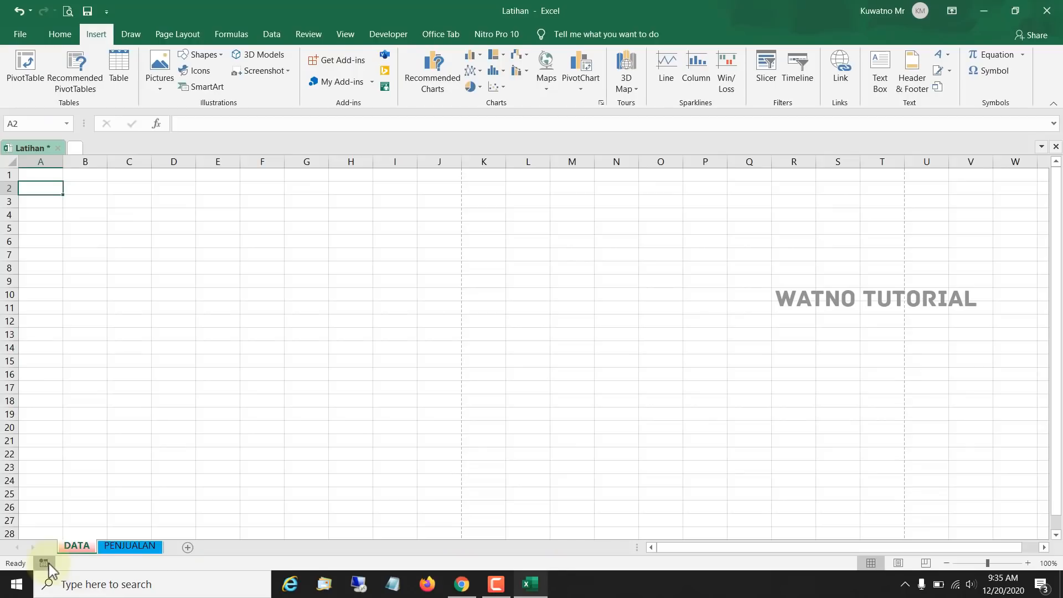
- Open the Record Macro dialog to view its options and close it without recording
click(158, 480)
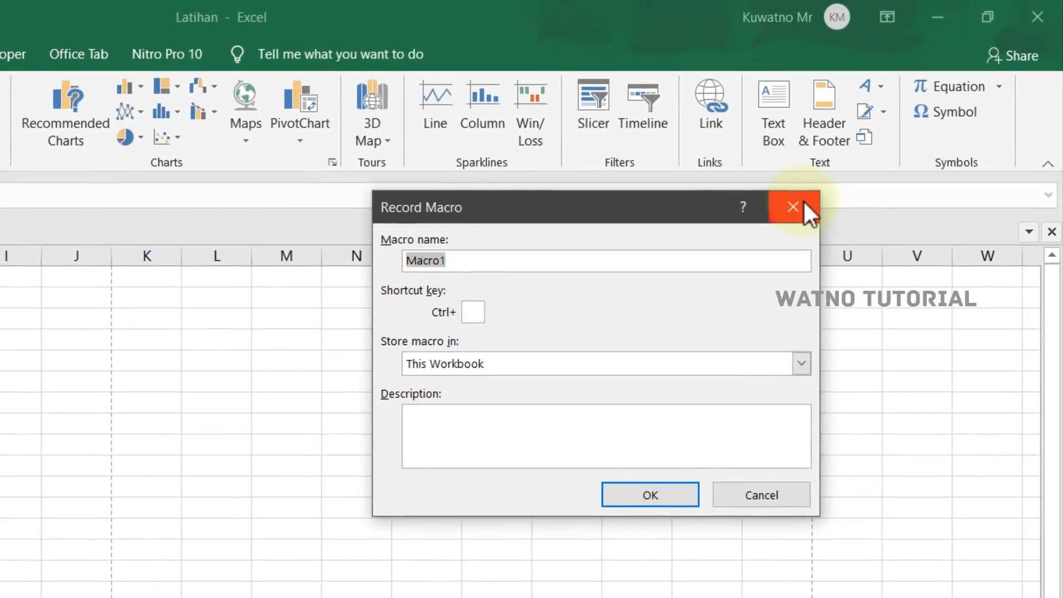
click(805, 202)
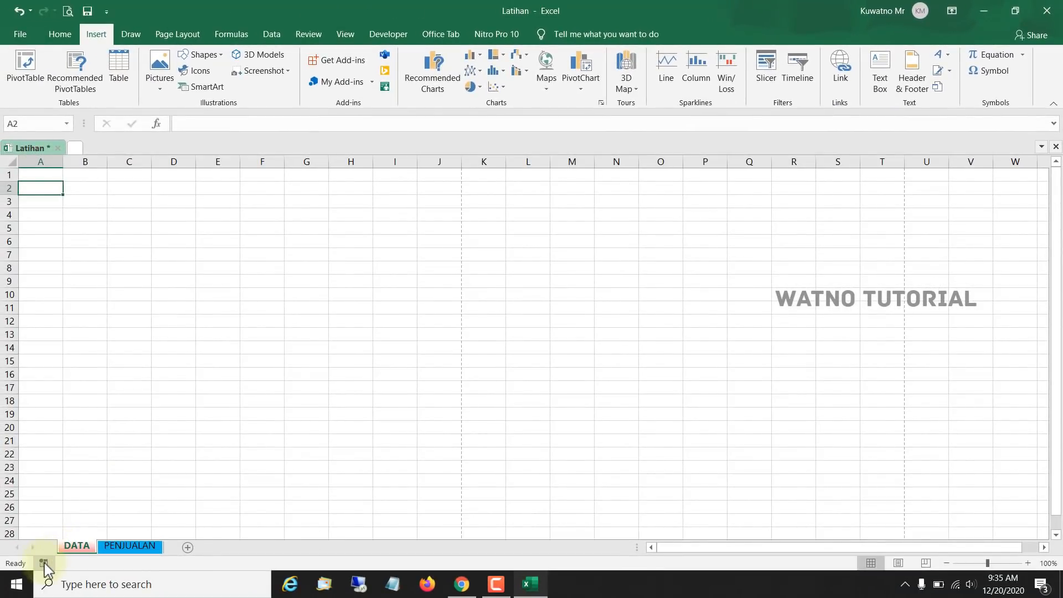